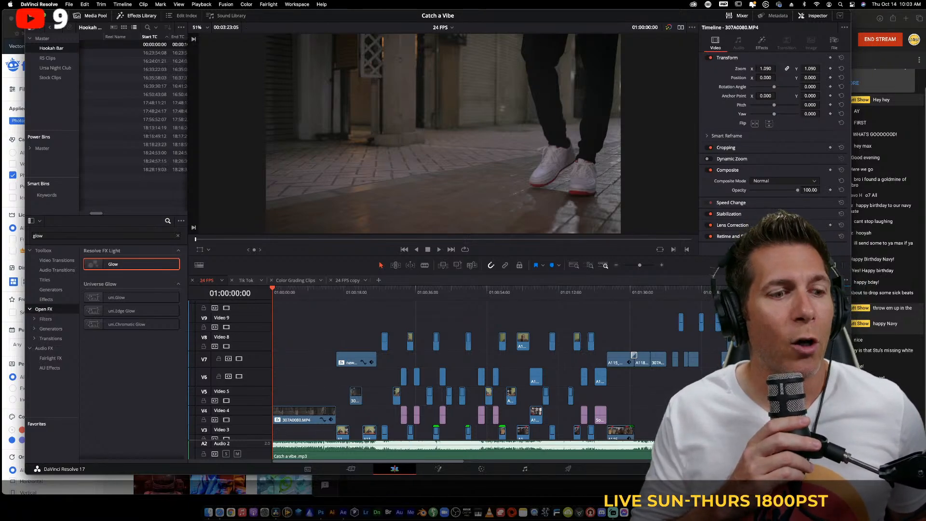
# Shift the DaVinci Resolve window clear of the stream chat and place the playhead at 01:00:08:17
pyautogui.rightClick(825, 56)
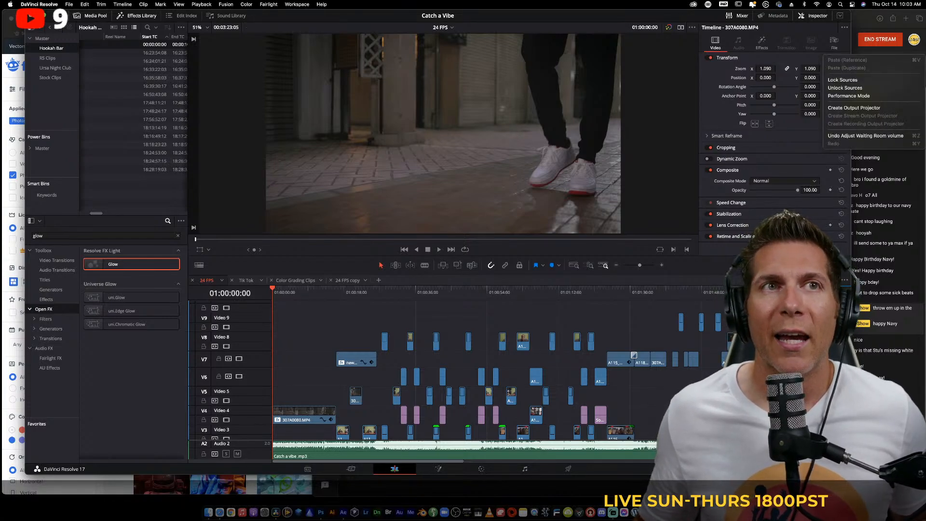
pyautogui.press('Escape')
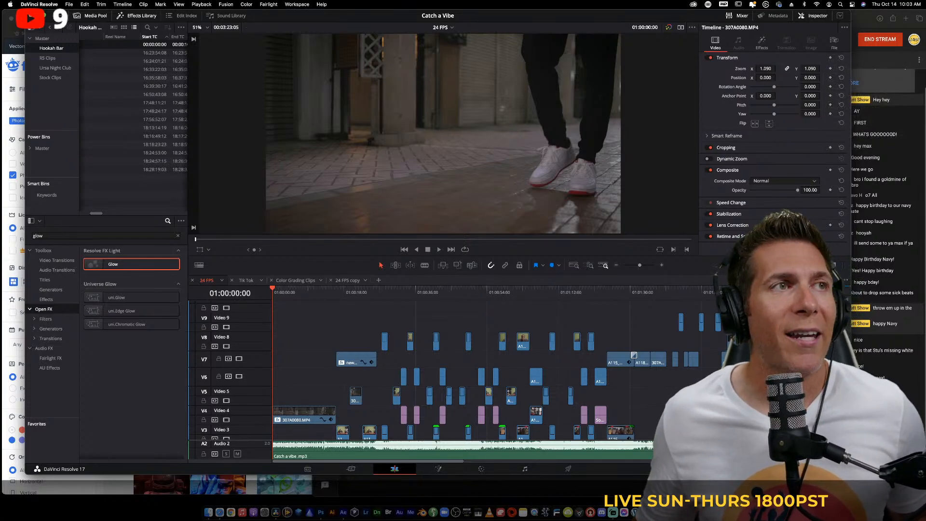
pyautogui.moveTo(689, 20)
pyautogui.mouseDown()
pyautogui.moveTo(663, 11)
pyautogui.moveTo(676, 11)
pyautogui.mouseUp()
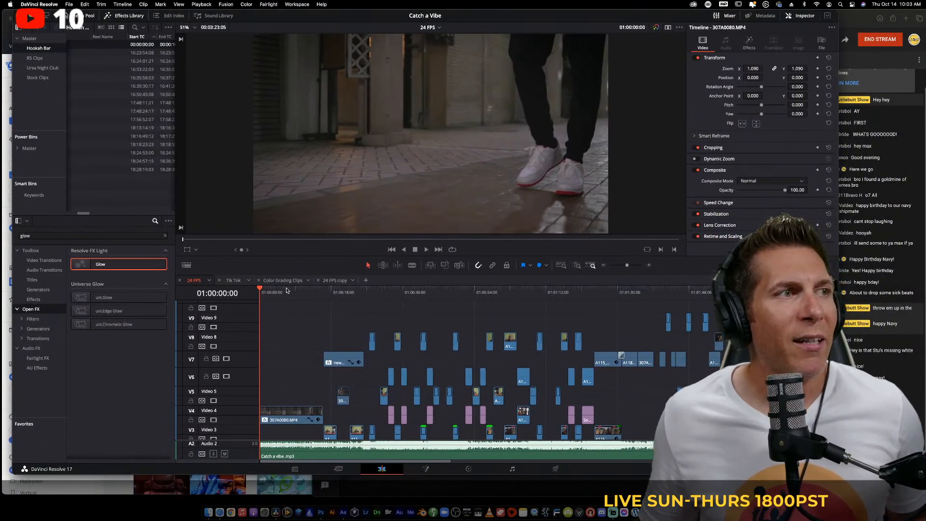
pyautogui.moveTo(292, 292); pyautogui.dragTo(294, 291)
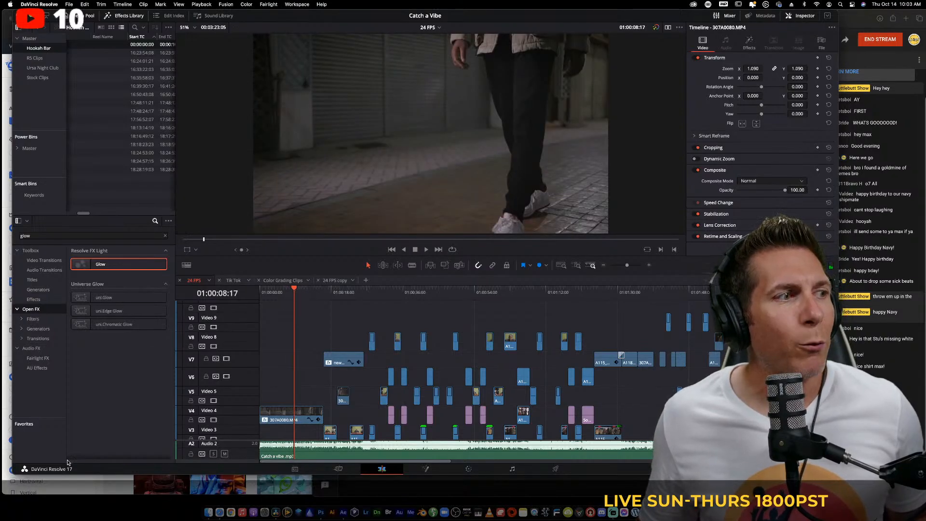
# Switch to Safari and open youtube.com in a new tab
pyautogui.click(67, 484)
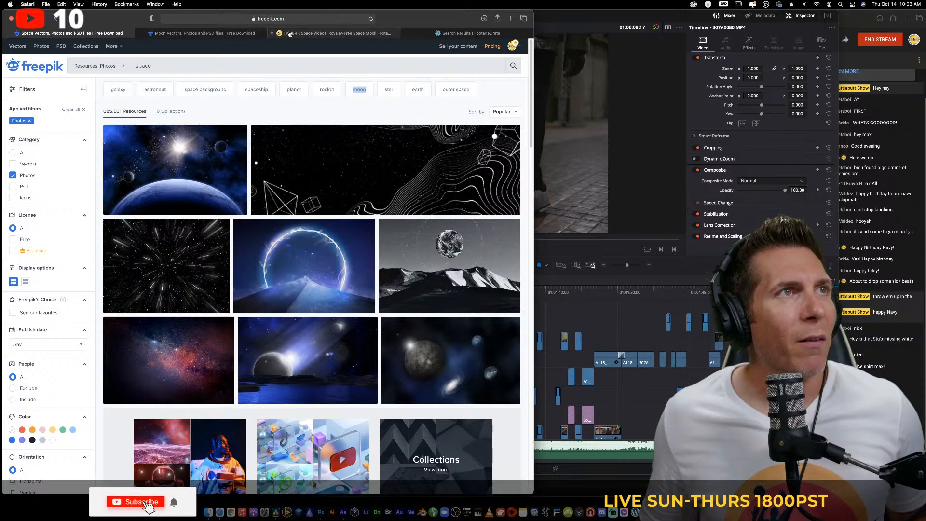
pyautogui.moveTo(384, 19)
pyautogui.mouseDown()
pyautogui.moveTo(400, 19)
pyautogui.moveTo(388, 19)
pyautogui.mouseUp()
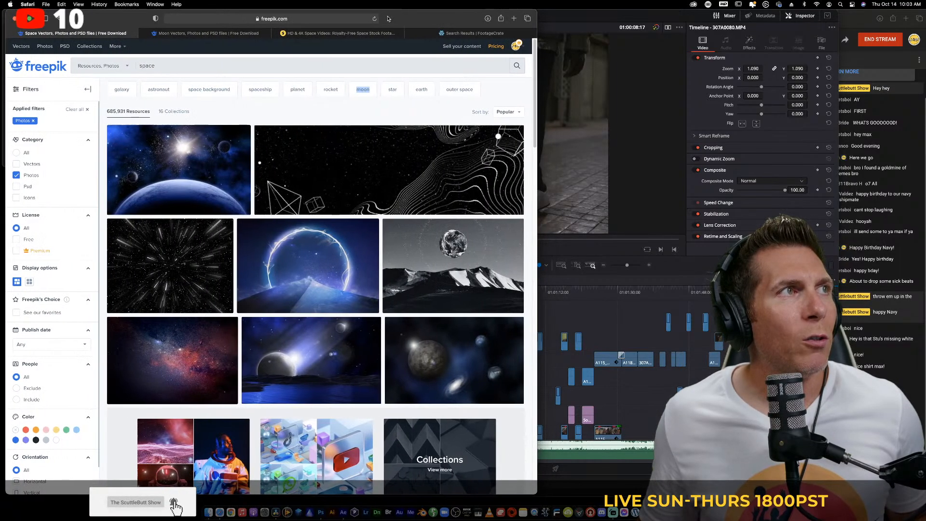
pyautogui.click(514, 19)
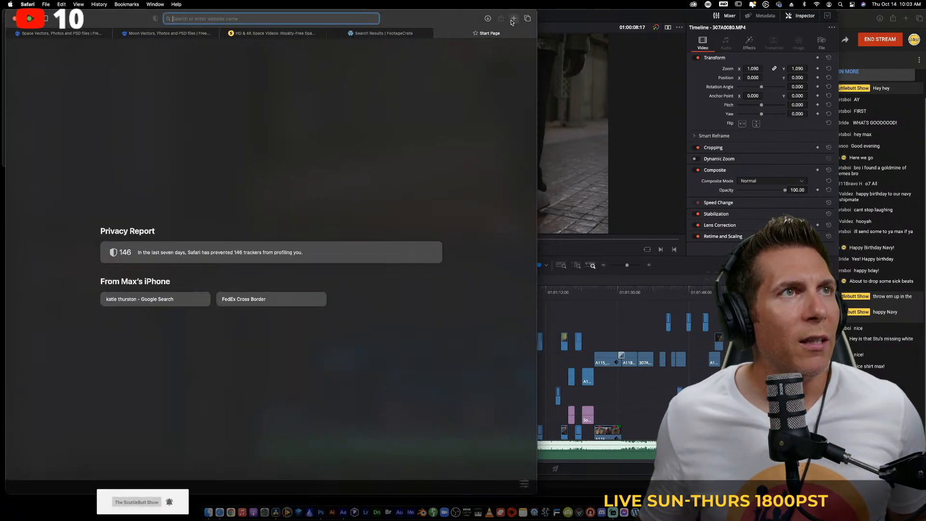
pyautogui.write('youtube.com')
pyautogui.press('Return')
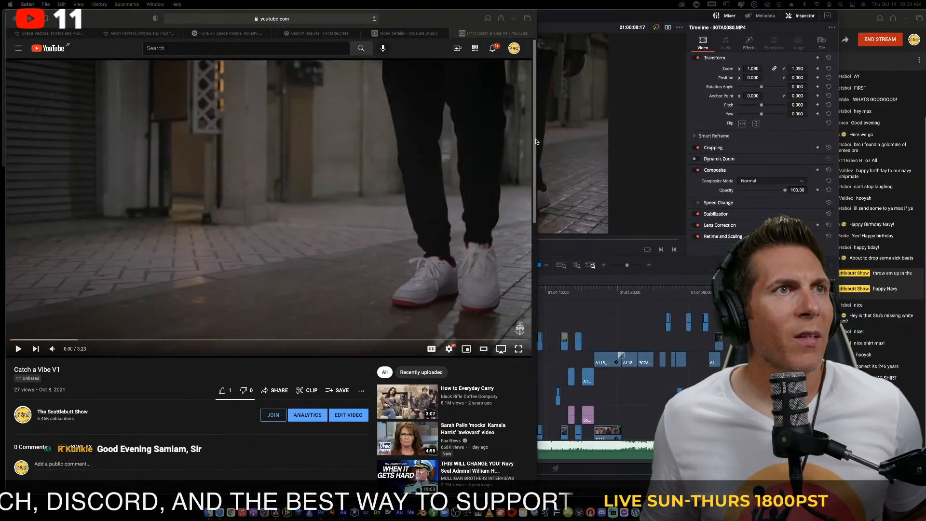
# Widen the browser window and play the Catch a Vibe V1 video from its beginning, pausing at about 1:20
pyautogui.moveTo(538, 143); pyautogui.dragTo(923, 163)
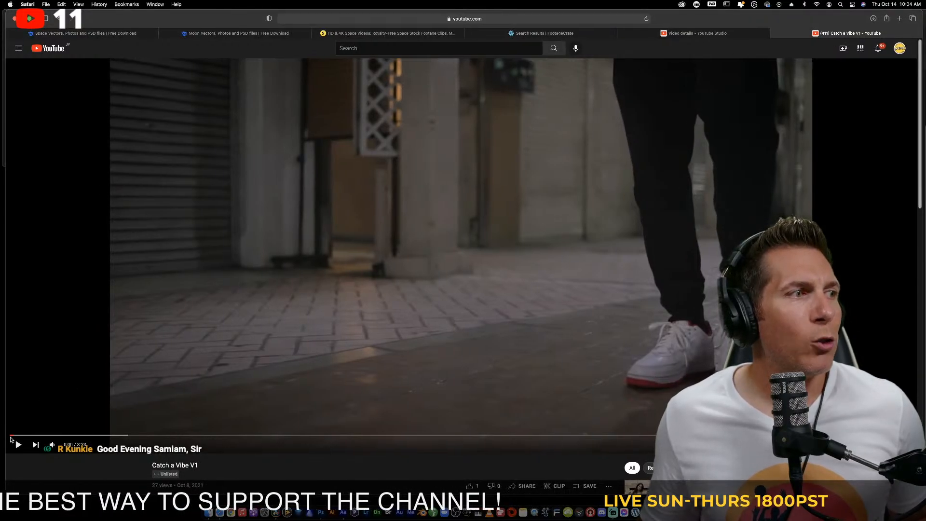
pyautogui.click(11, 436)
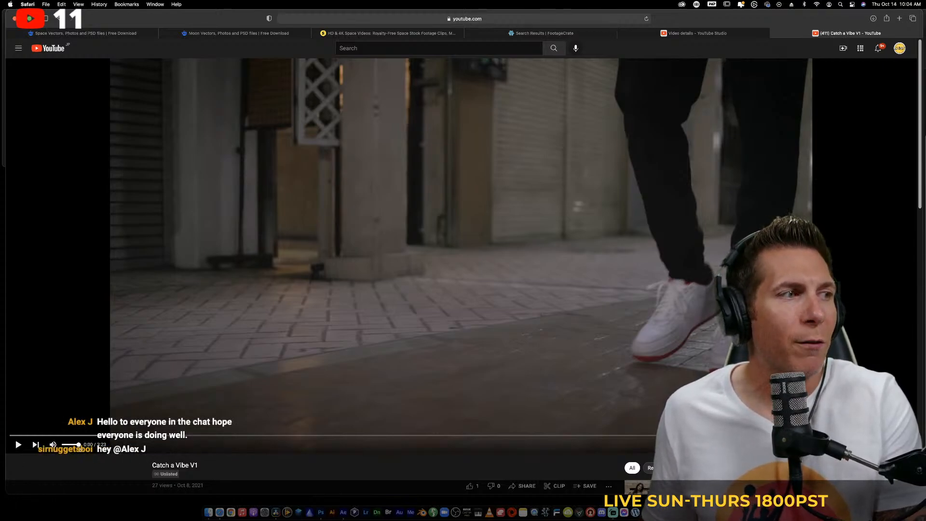
pyautogui.click(20, 446)
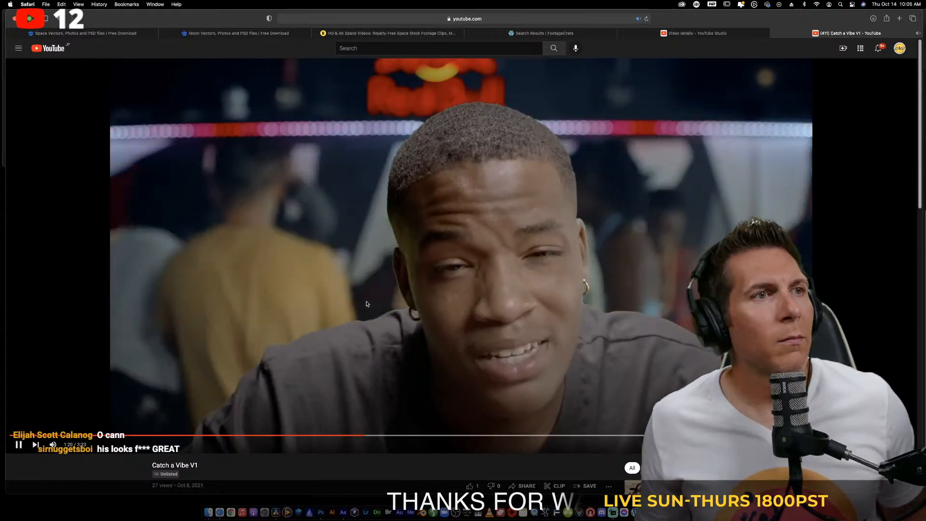
pyautogui.click(366, 300)
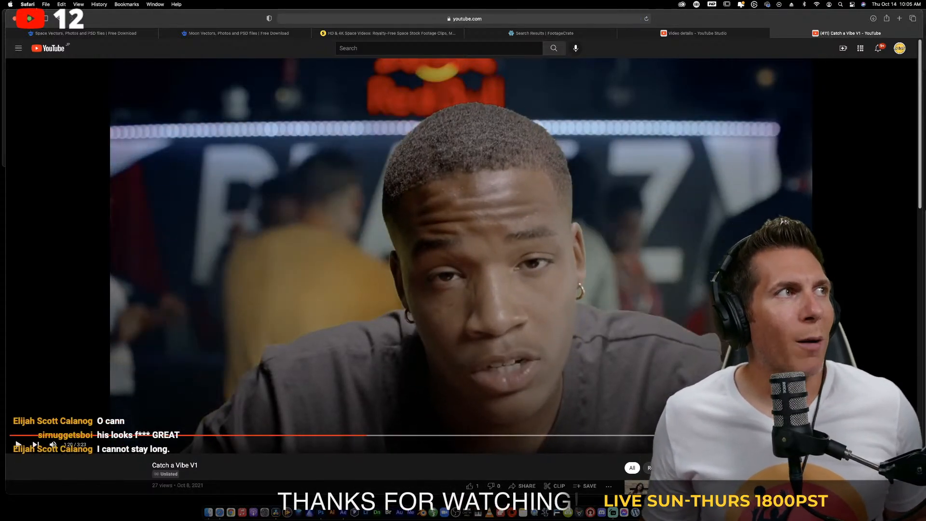
# Return to DaVinci Resolve, place the playhead at 01:00:19:11 and make the window taller
pyautogui.click(30, 18)
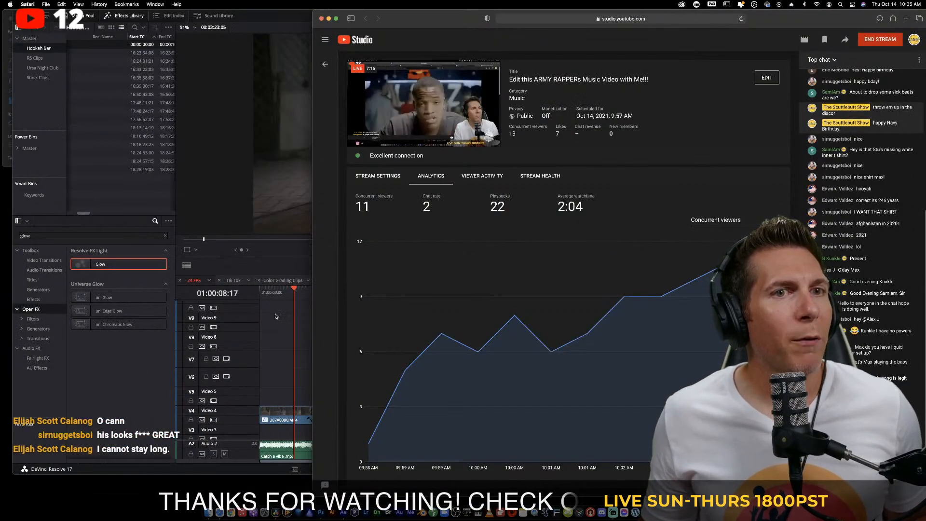
pyautogui.click(273, 316)
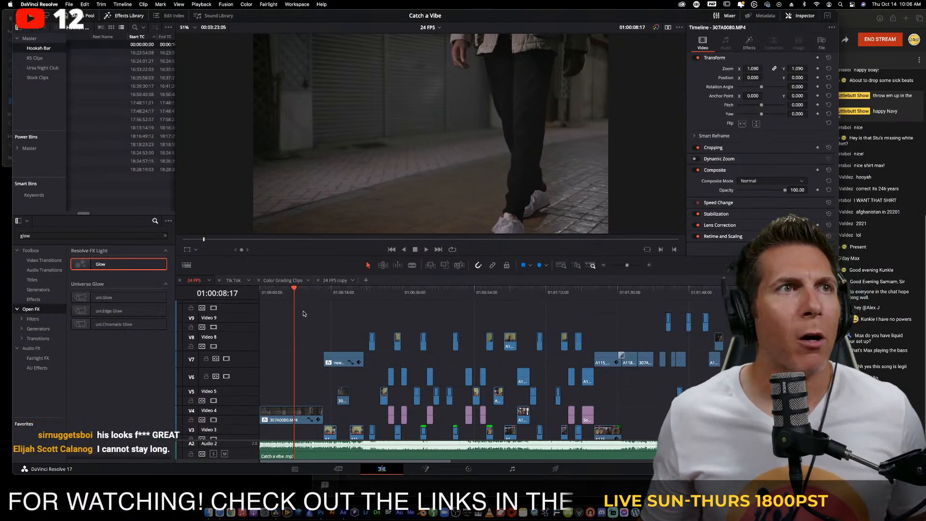
pyautogui.click(337, 292)
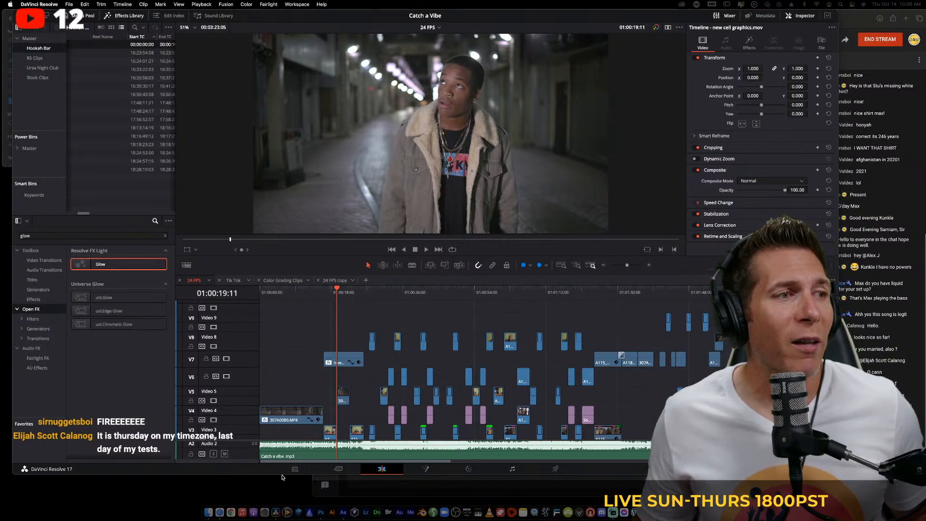
pyautogui.moveTo(283, 477); pyautogui.dragTo(280, 495)
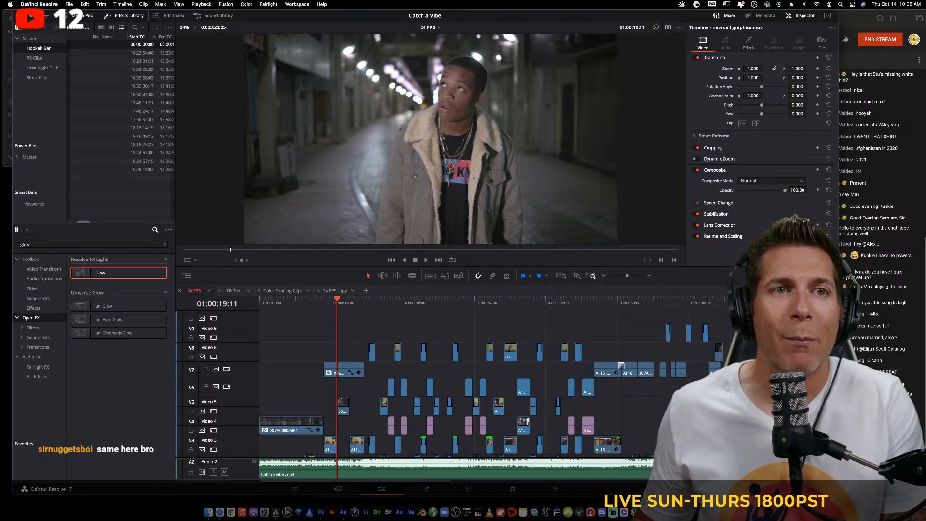
# Check the live chat in the YouTube Studio window, and return to DaVinci Resolve
pyautogui.click(866, 338)
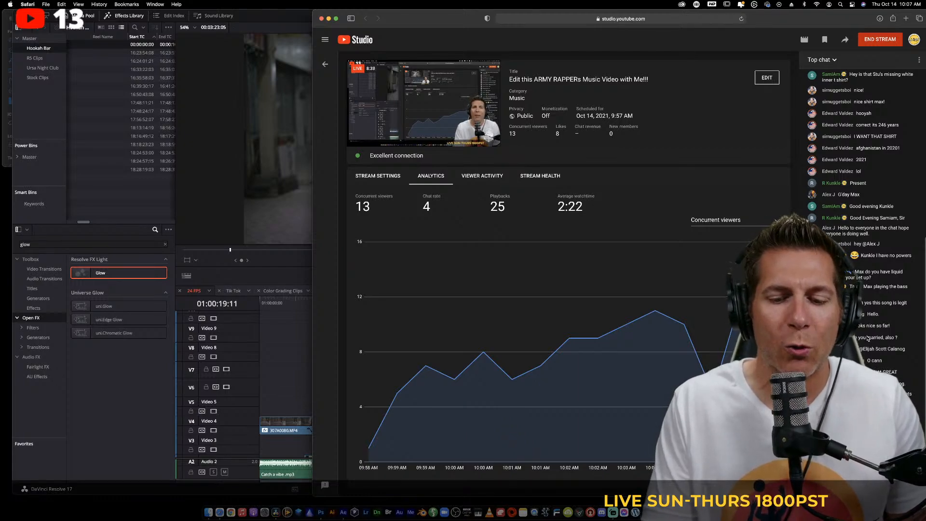
pyautogui.moveTo(915, 318)
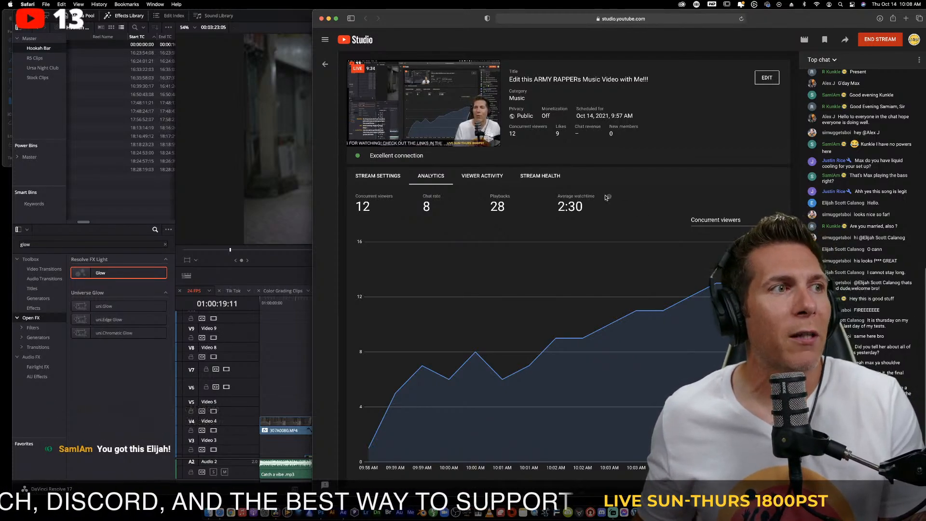
pyautogui.press('super+Tab')
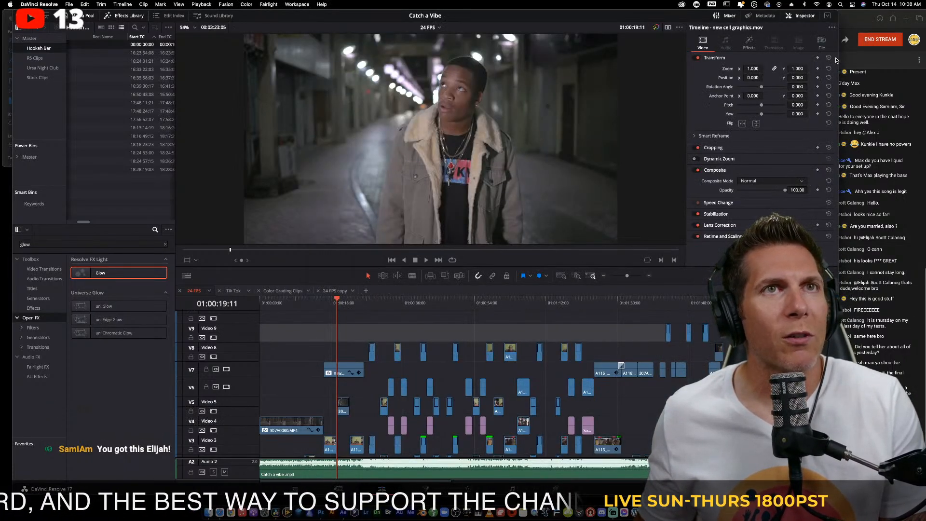
pyautogui.press('super+Tab')
pyautogui.press('super+Tab')
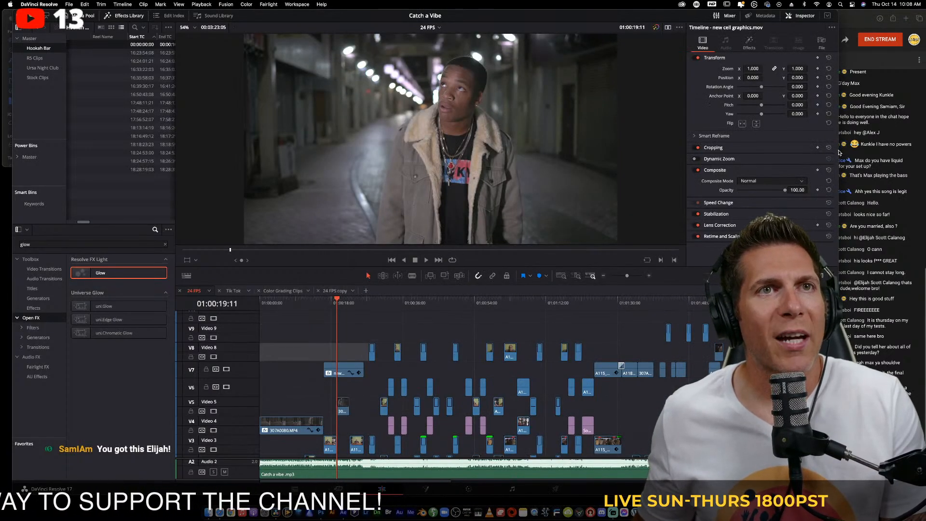
# Widen the DaVinci Resolve window and inspect the phone message graphic at 01:00:24:14 up close in the viewer
pyautogui.moveTo(840, 152); pyautogui.dragTo(892, 148)
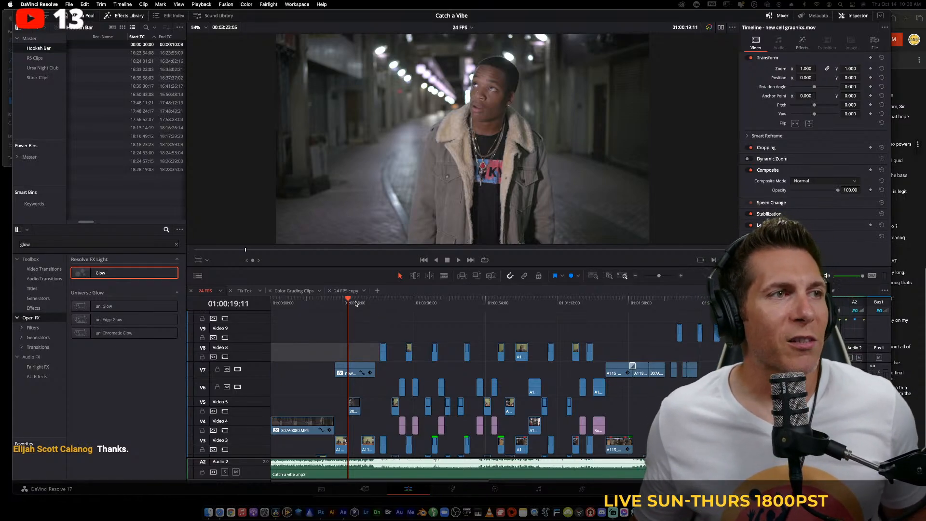
pyautogui.moveTo(361, 303); pyautogui.dragTo(370, 304)
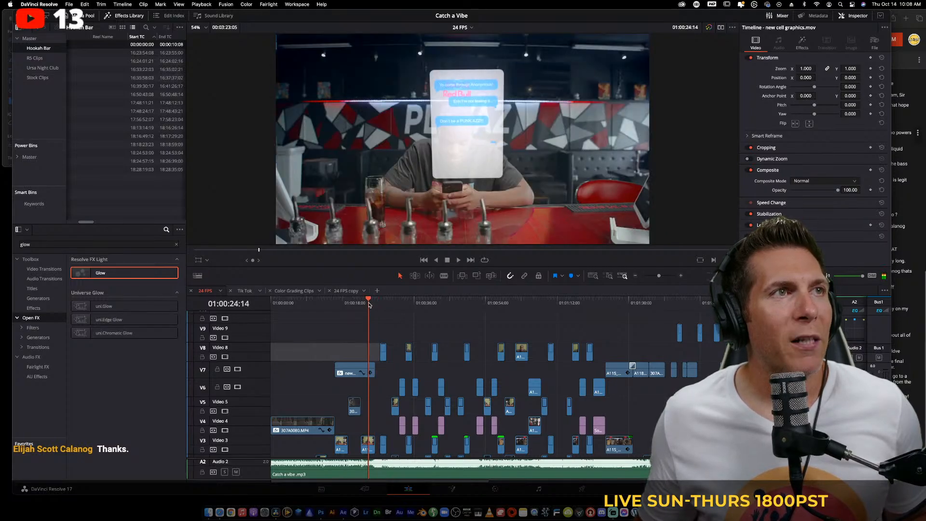
pyautogui.scroll(3, 487, 160)
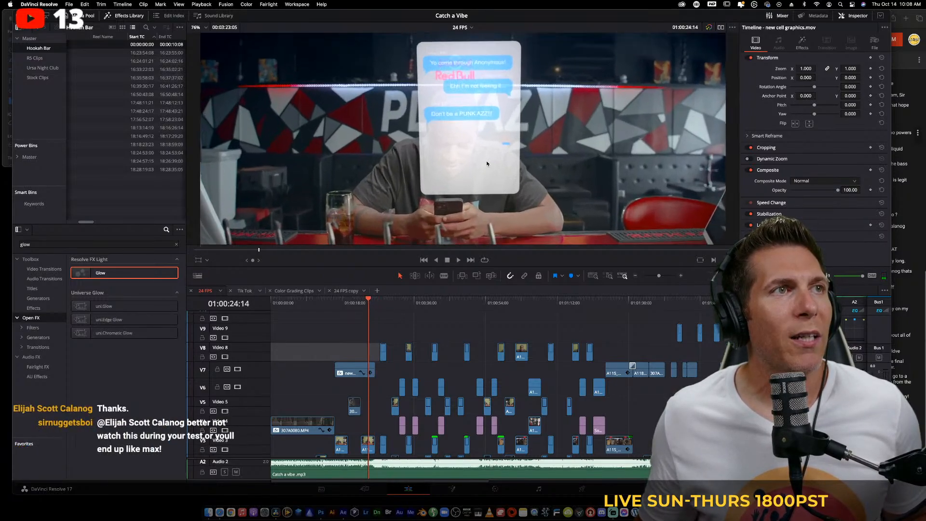
pyautogui.scroll(2, 487, 163)
pyautogui.scroll(2, 492, 157)
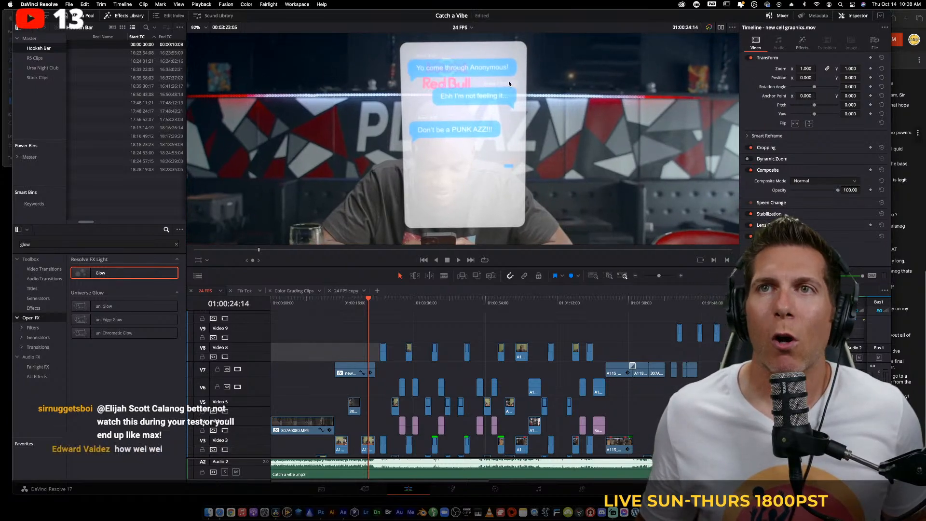
pyautogui.scroll(-3, 466, 108)
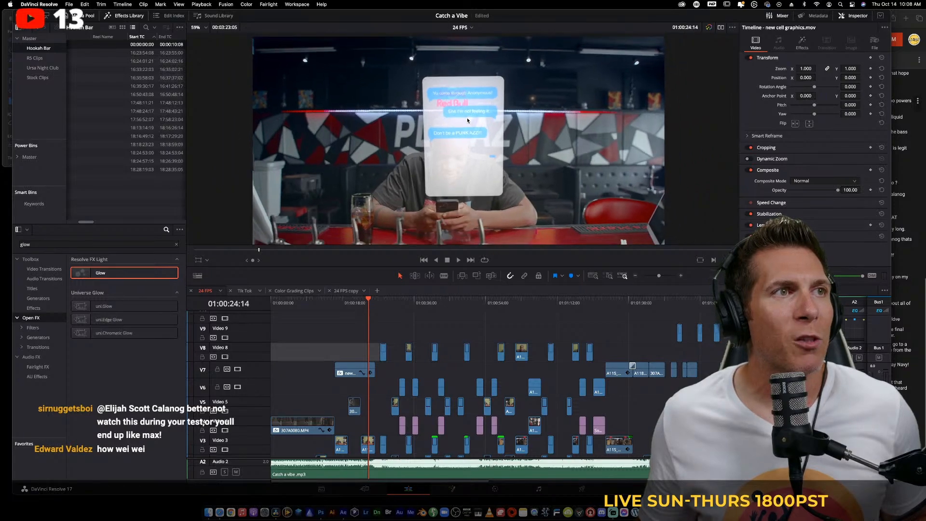
# Set the new cell graphics.mov clip's Position X to -148 and play back the result
pyautogui.click(354, 370)
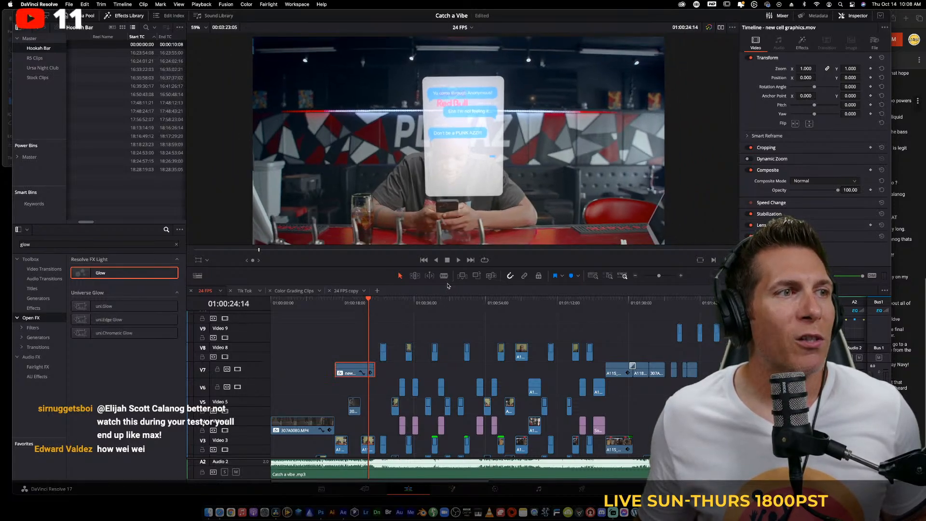
pyautogui.moveTo(812, 77); pyautogui.dragTo(812, 77)
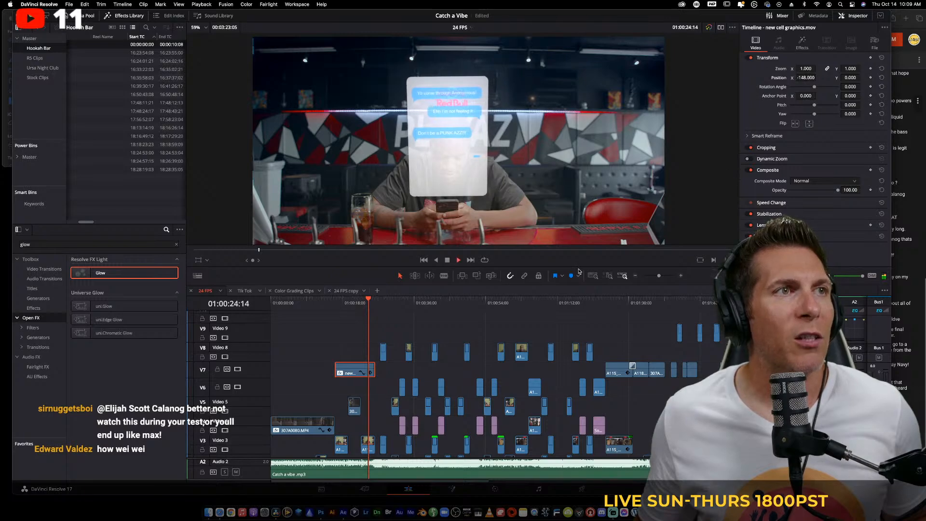
pyautogui.press('space')
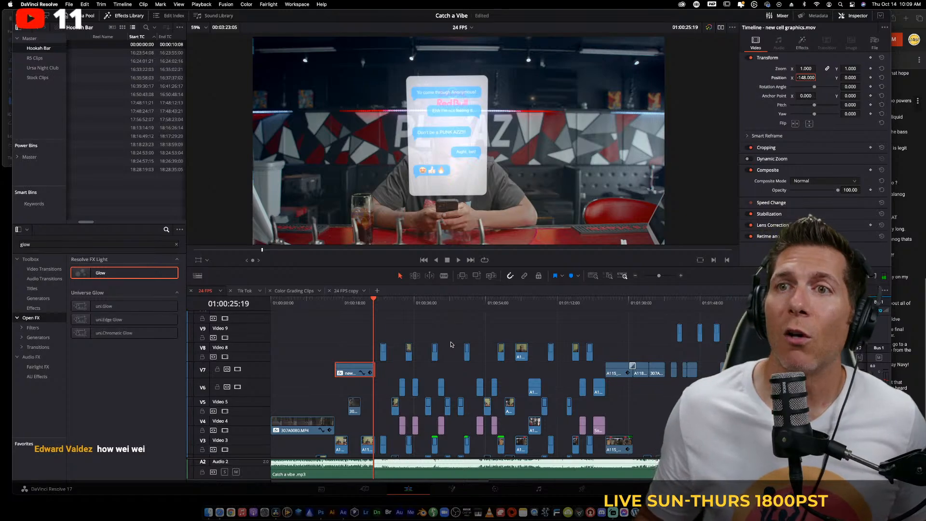
# Review the shots after the cell graphic from 01:00:27:13 to 01:00:33:02 and select the A115_04081824_C014.braw clip on Video 6
pyautogui.click(380, 300)
pyautogui.click(384, 352)
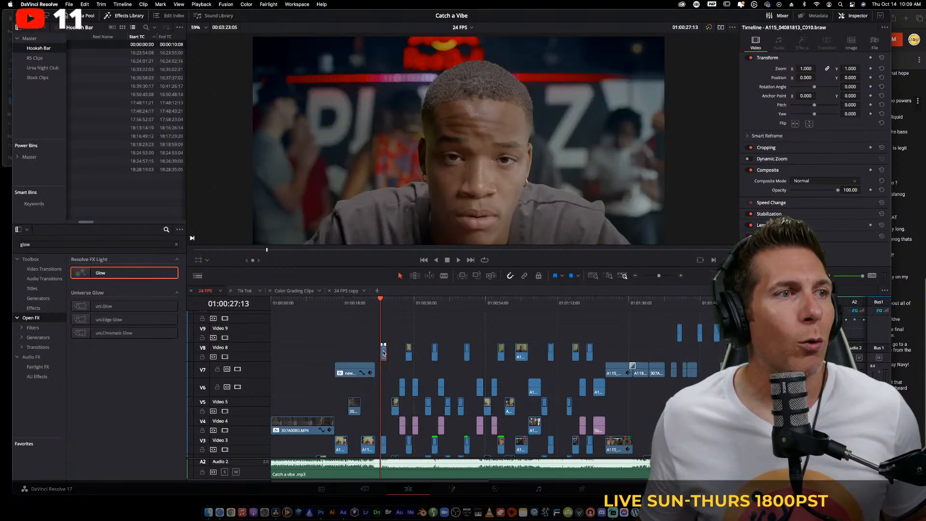
pyautogui.press('super+equal')
pyautogui.press('super+equal')
pyautogui.click(640, 300)
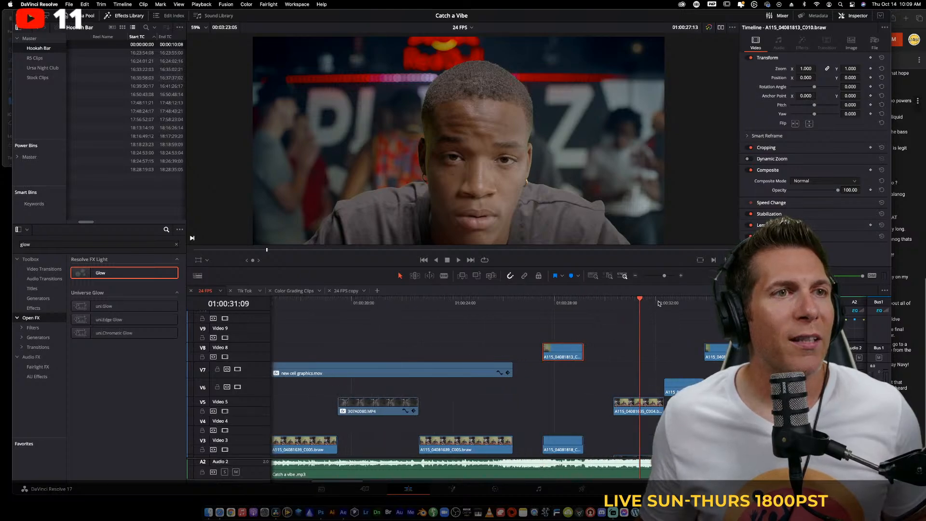
pyautogui.press('space')
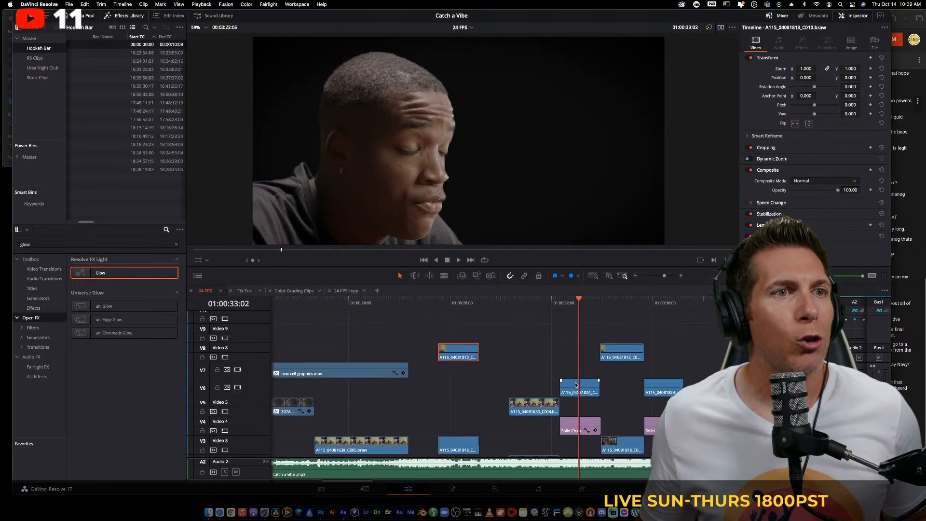
pyautogui.click(575, 384)
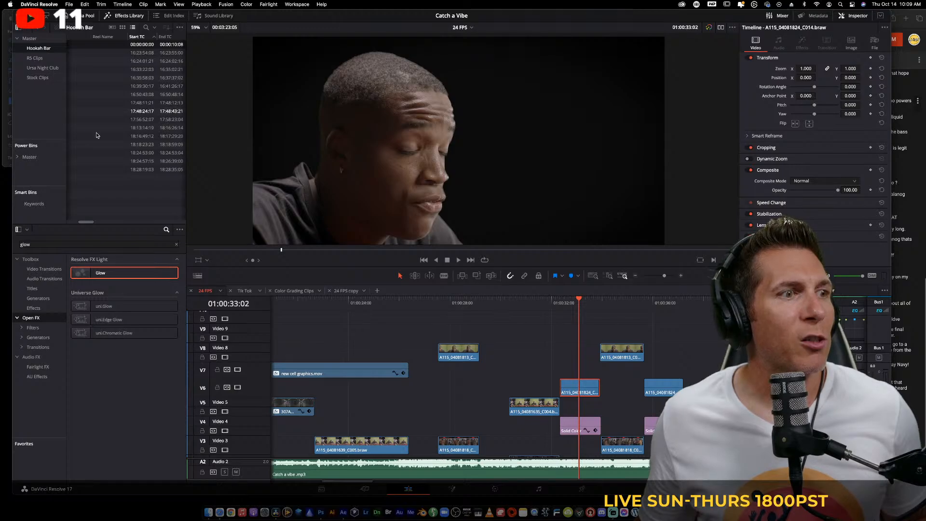
# Switch to After Effects, widen the composition viewer by narrowing the Supercomp panel, and bring up the Finder windows
pyautogui.click(343, 513)
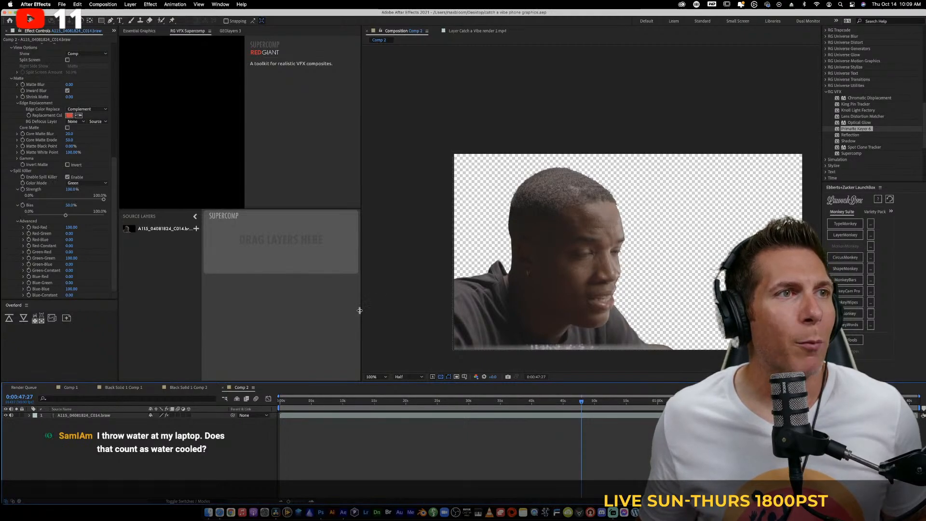
pyautogui.moveTo(362, 310); pyautogui.dragTo(259, 310)
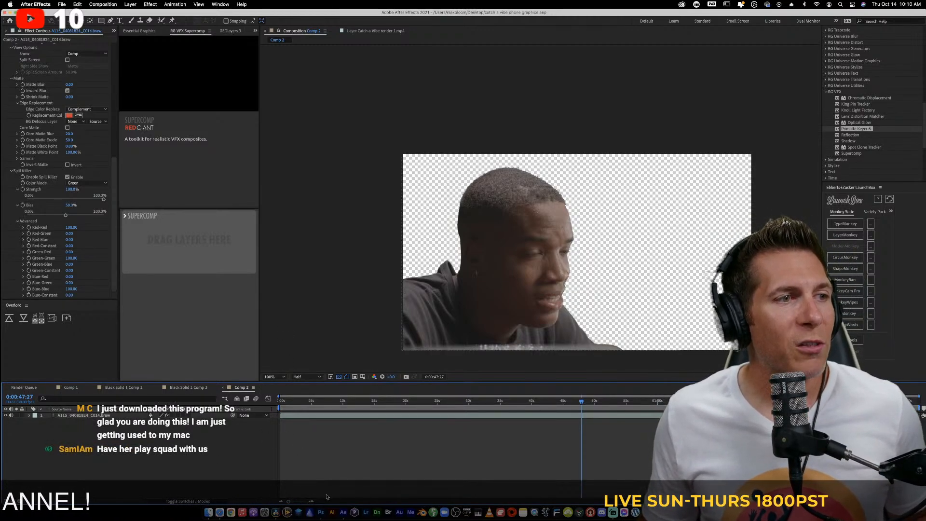
pyautogui.click(208, 512)
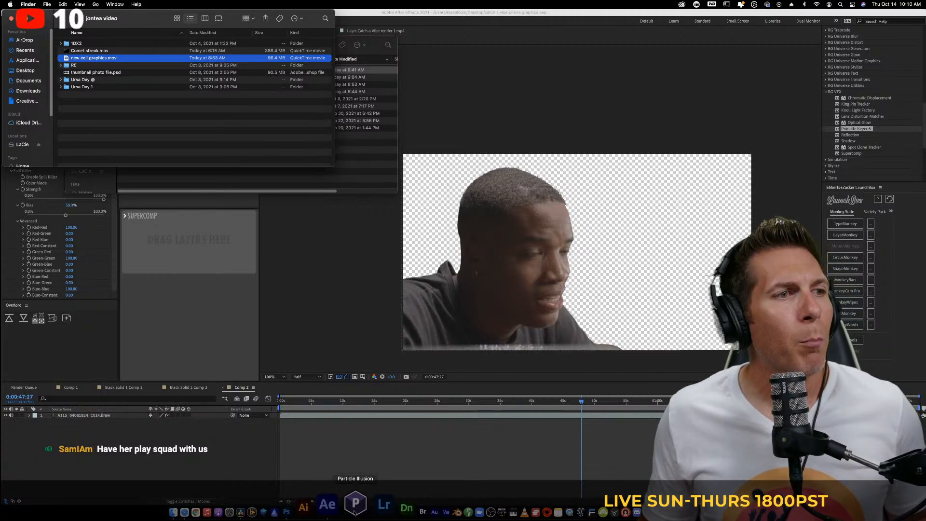
# Add Comet streak.mov from the jontea video folder in Finder to the Comp 2 timeline
pyautogui.click(221, 453)
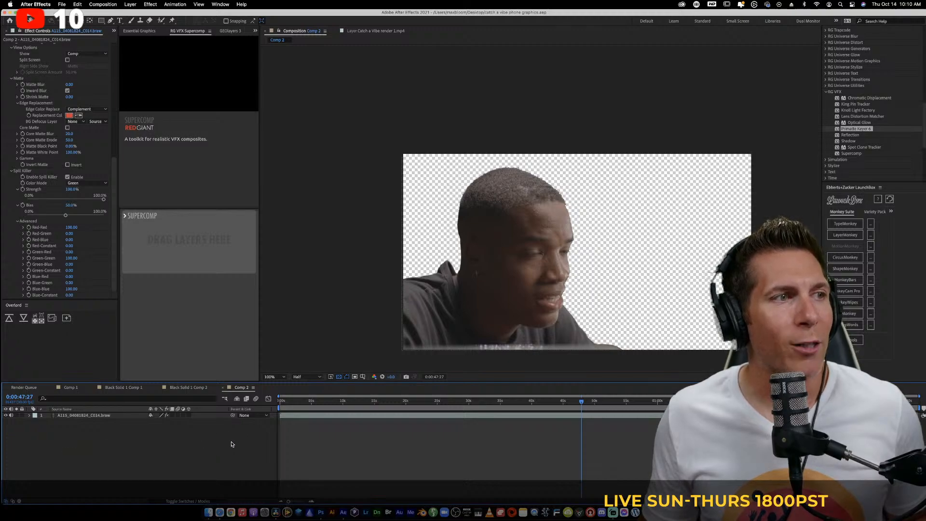
pyautogui.click(208, 507)
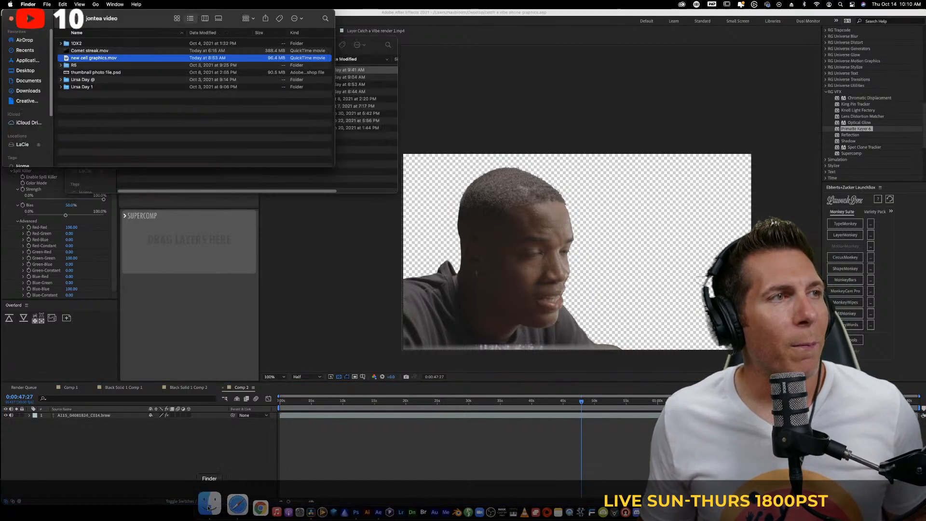
pyautogui.click(108, 73)
pyautogui.moveTo(101, 50); pyautogui.dragTo(116, 434)
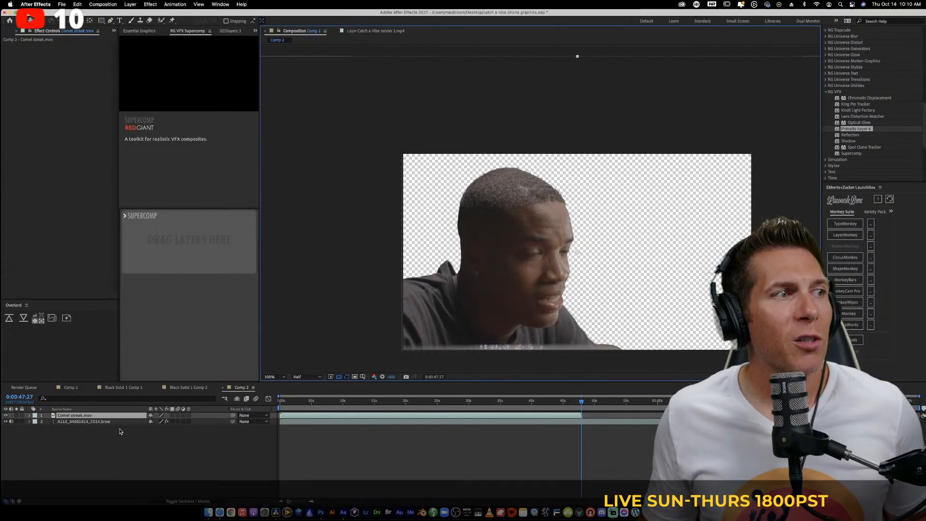
# Preview Comp 2 from its first frame and move the Comet streak.mov layer beneath the A115_04081824_C014.braw layer
pyautogui.moveTo(395, 400); pyautogui.dragTo(273, 401)
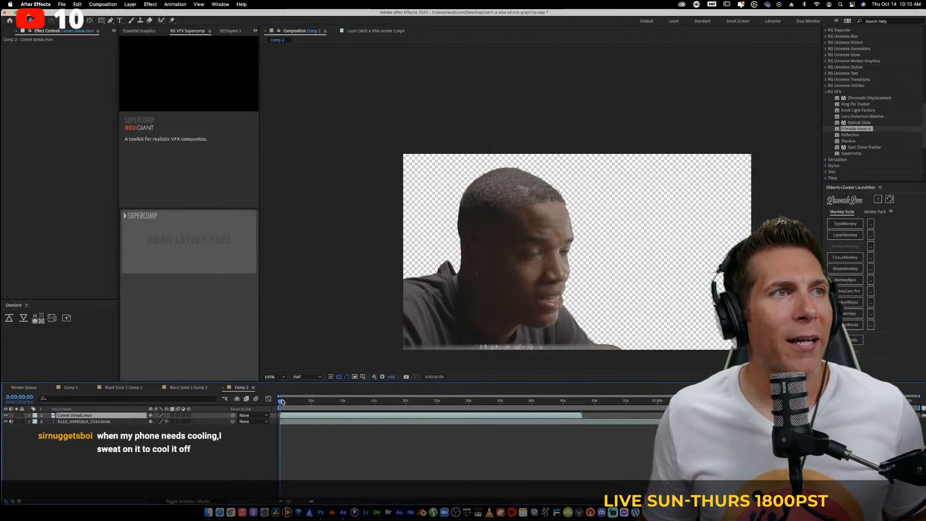
pyautogui.press('space')
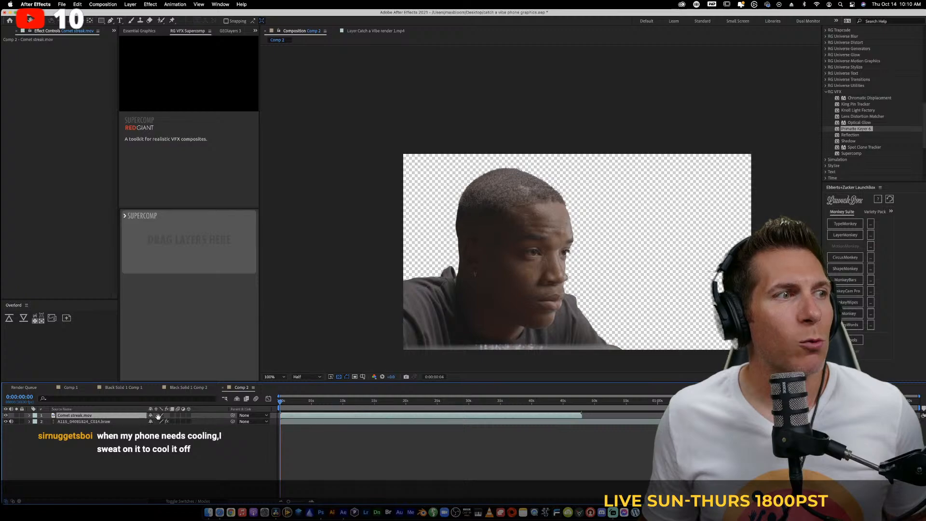
pyautogui.moveTo(121, 415); pyautogui.dragTo(110, 419)
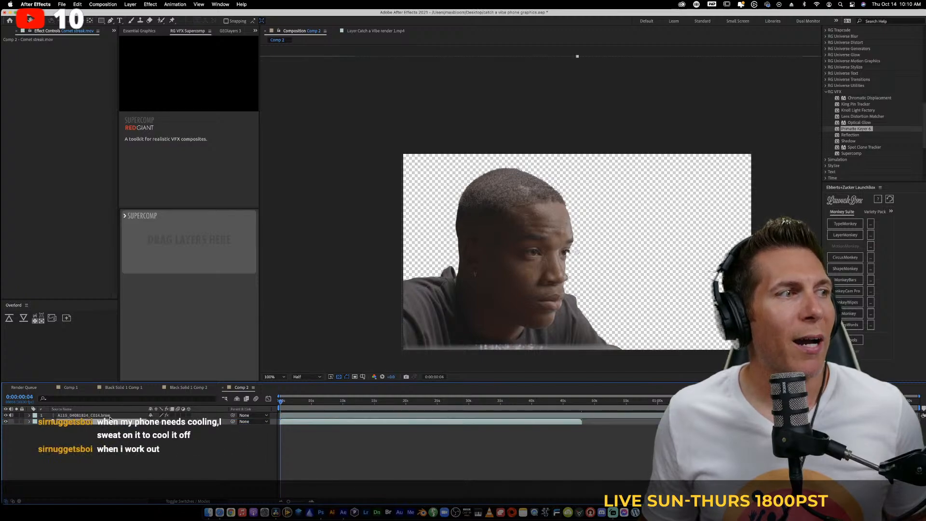
# Compare the A115_04081824_C014.braw layer with and without its Primatte Keyer 6 effect, leaving the effect enabled
pyautogui.click(75, 416)
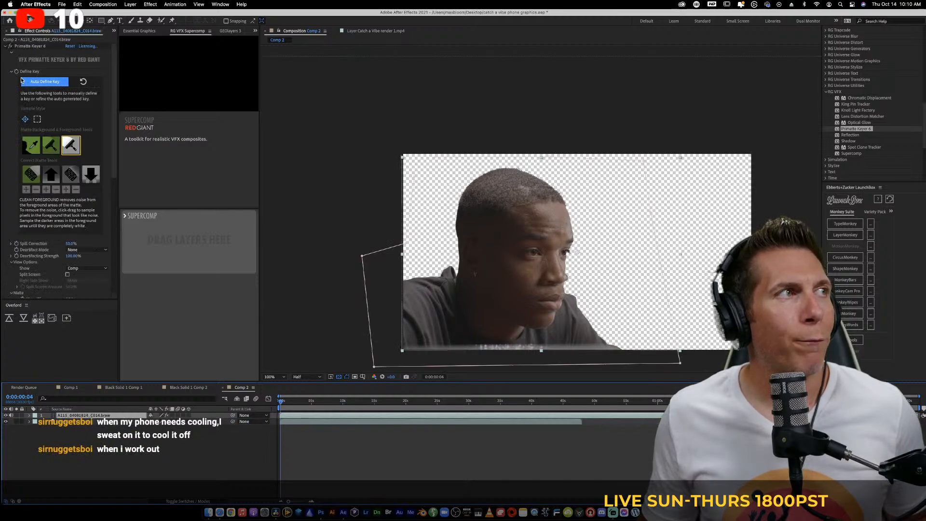
pyautogui.click(9, 46)
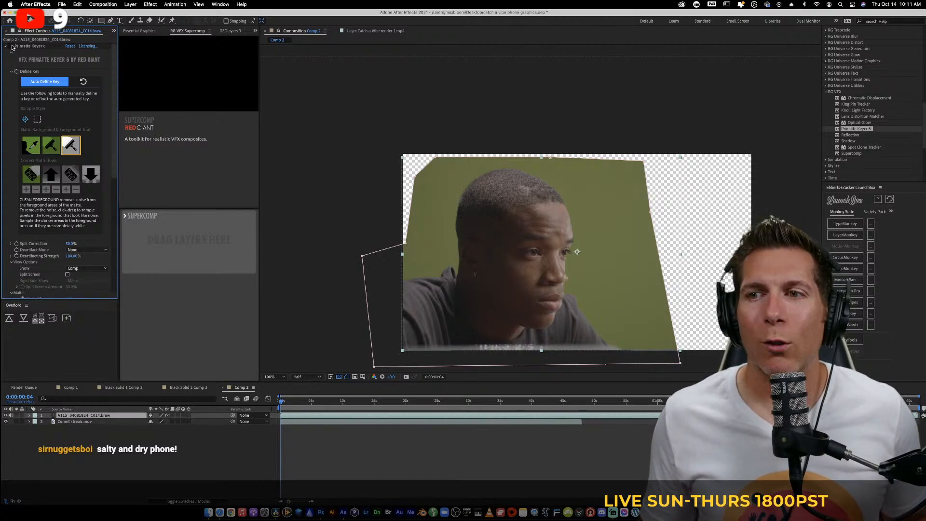
pyautogui.click(11, 47)
pyautogui.click(11, 46)
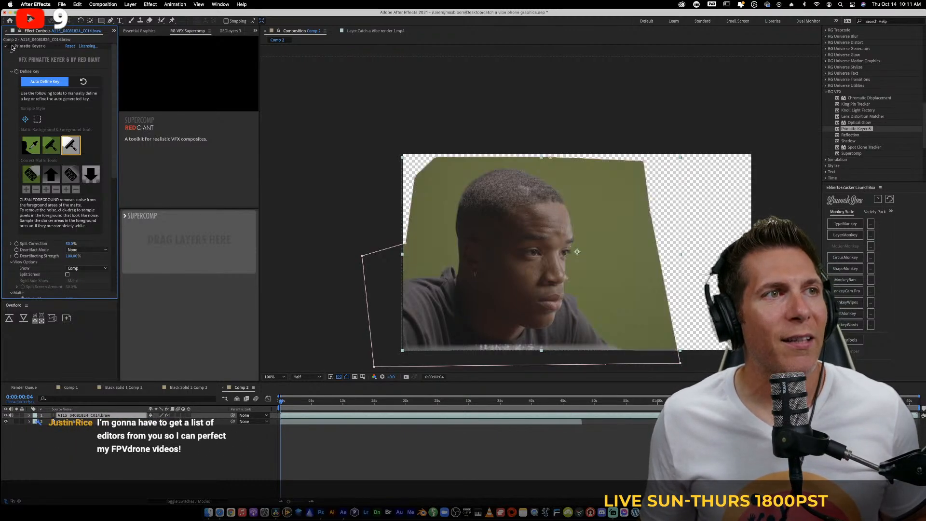
pyautogui.click(11, 46)
pyautogui.click(11, 47)
pyautogui.click(11, 47)
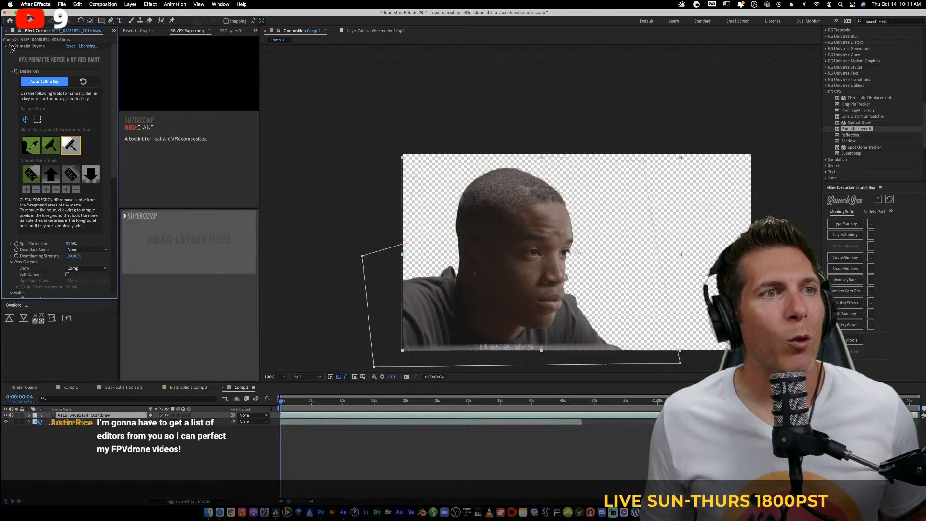
# Select the Comet streak.mov layer and scrub through Comp 2 to 0:00:22:24 to check the comet behind the performer
pyautogui.click(268, 420)
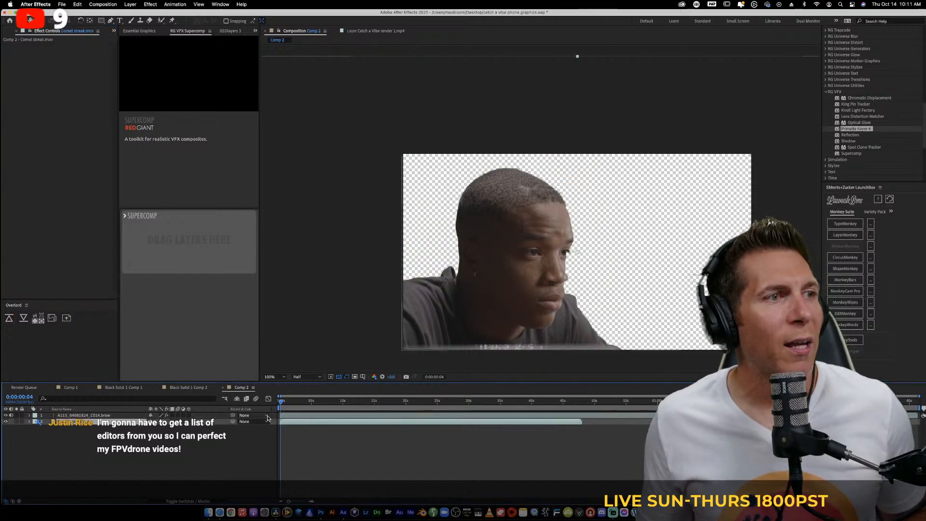
pyautogui.moveTo(299, 404); pyautogui.dragTo(351, 404)
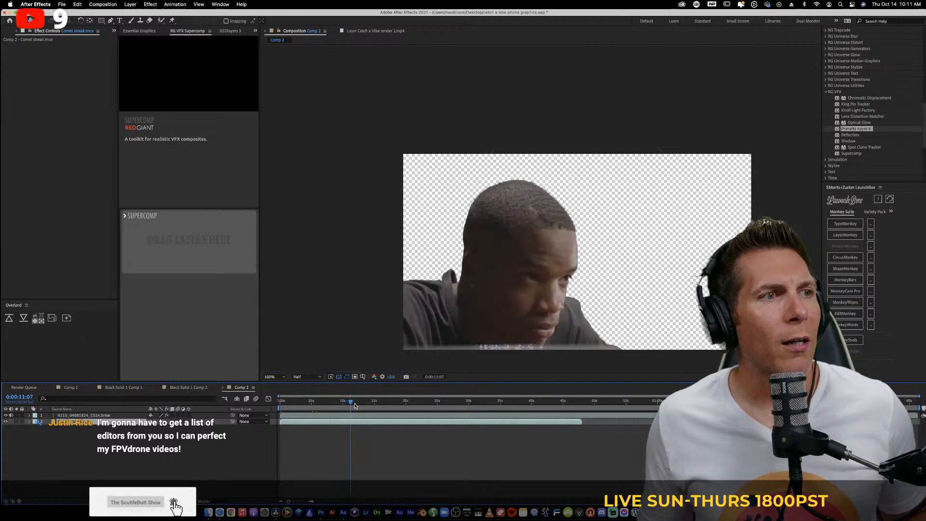
pyautogui.moveTo(355, 405); pyautogui.dragTo(422, 406)
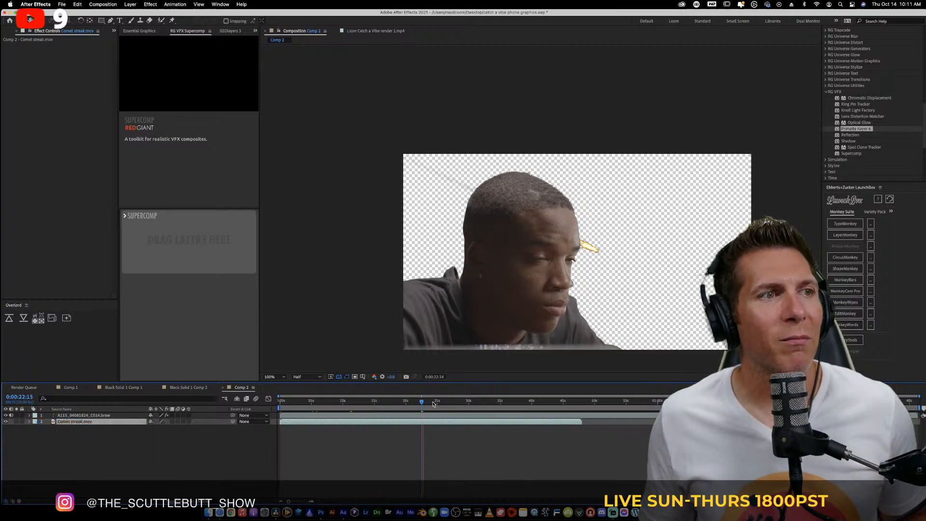
# Set the composition preview resolution to Quarter, save the project, and play back the comet's pass behind the head
pyautogui.click(307, 377)
pyautogui.click(310, 415)
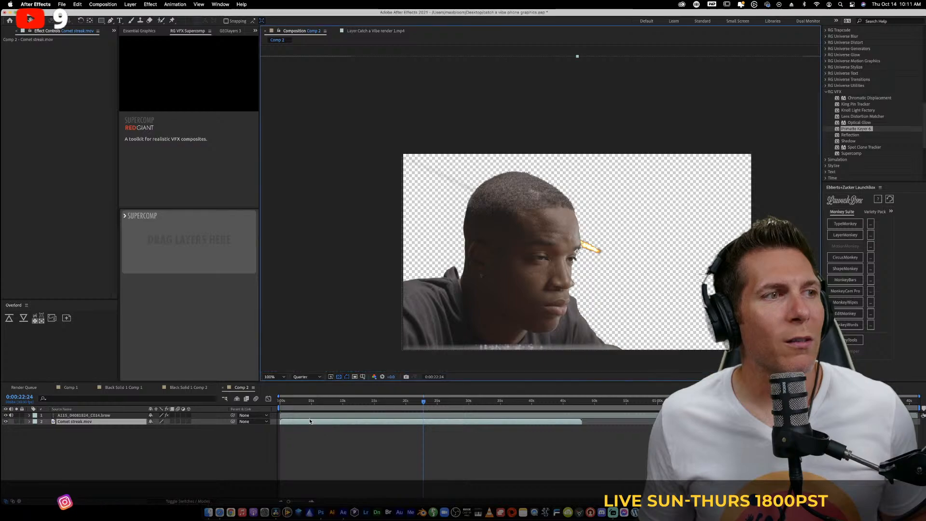
pyautogui.press('super+s')
pyautogui.press('space')
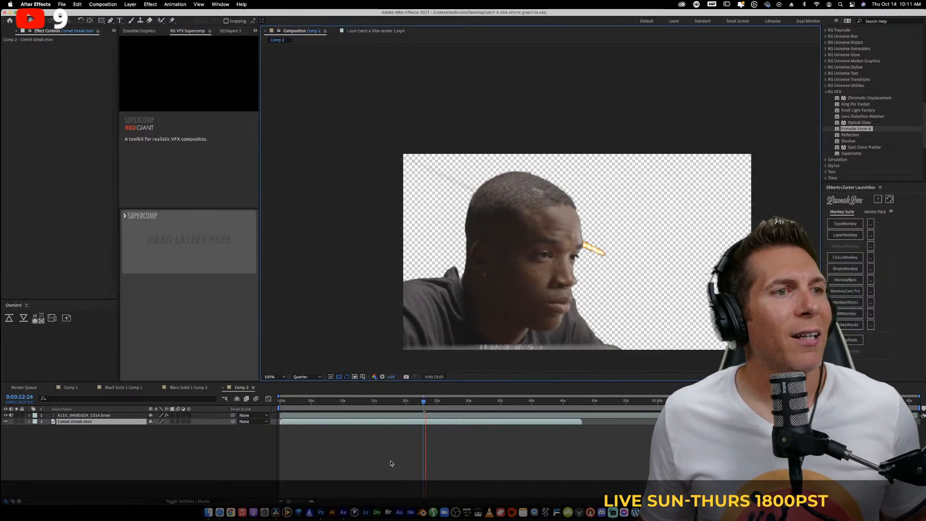
pyautogui.press('space')
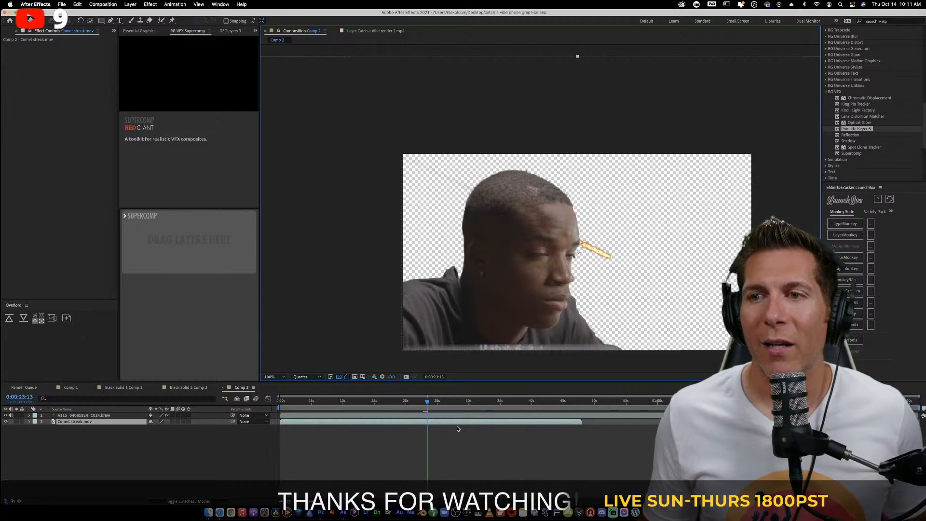
# Inspect the comet composite at several times between 0:00:01:18 and 0:00:35:09, ending at 0:00:16:23
pyautogui.click(501, 402)
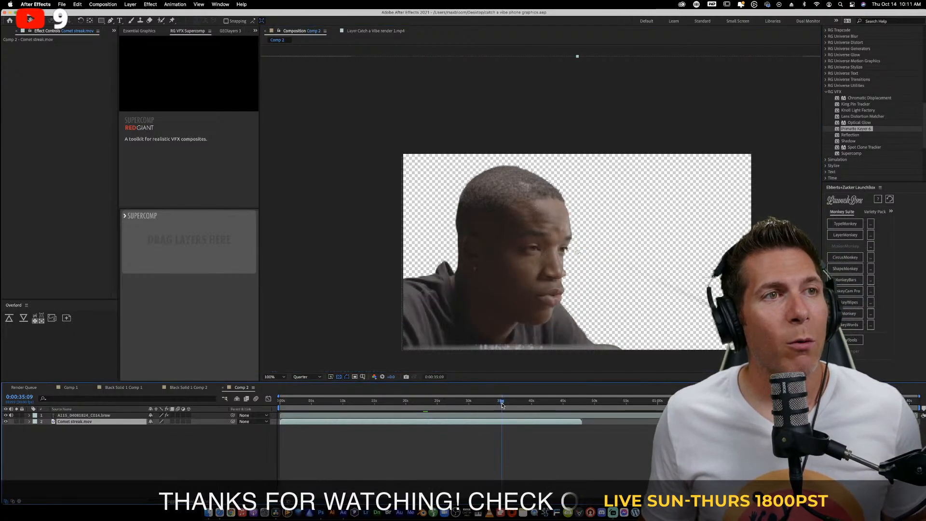
pyautogui.click(483, 401)
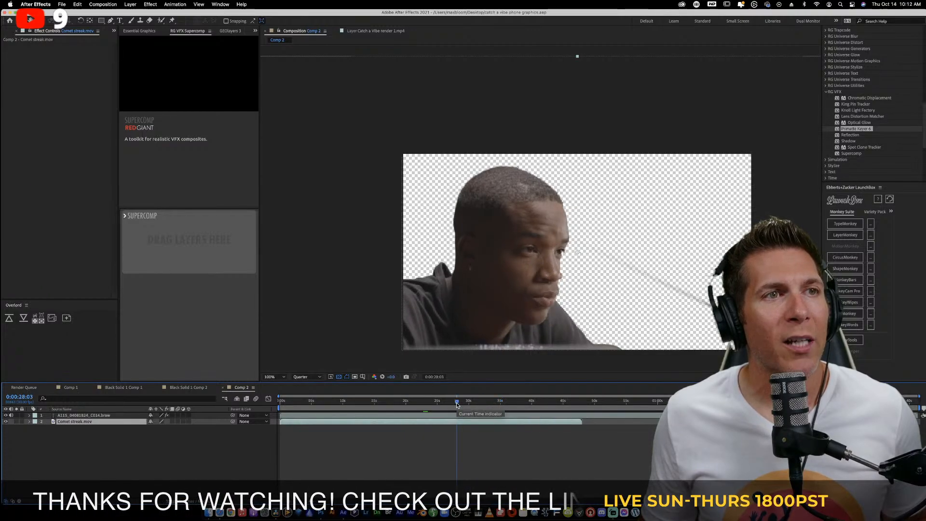
pyautogui.click(457, 402)
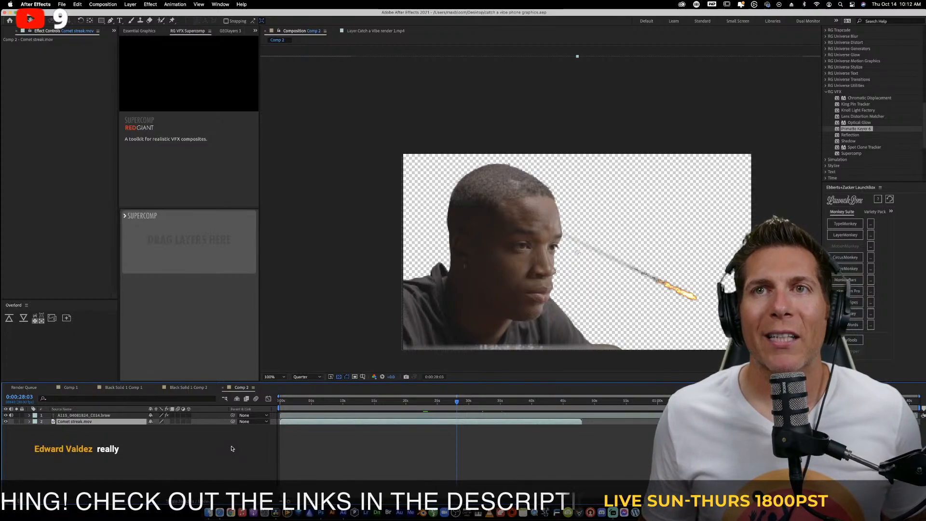
pyautogui.click(298, 402)
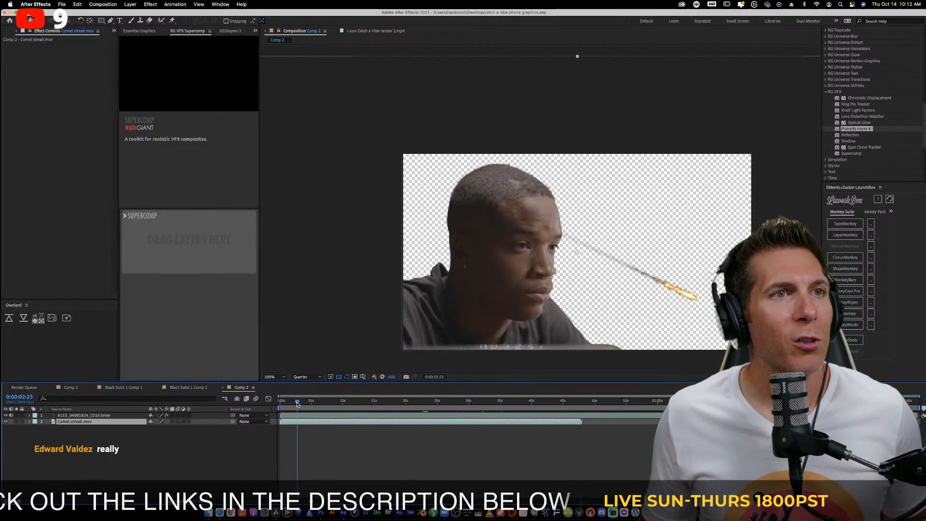
pyautogui.click(326, 402)
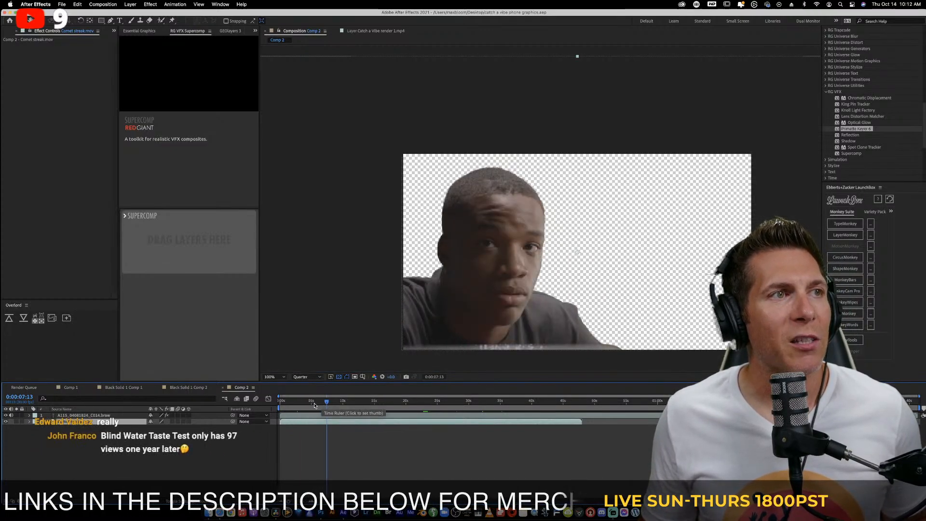
pyautogui.click(289, 402)
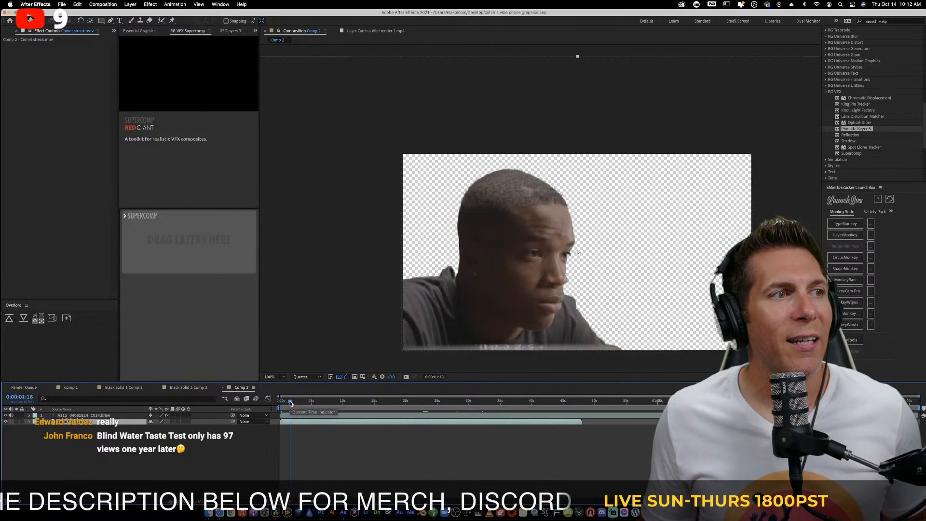
pyautogui.click(385, 408)
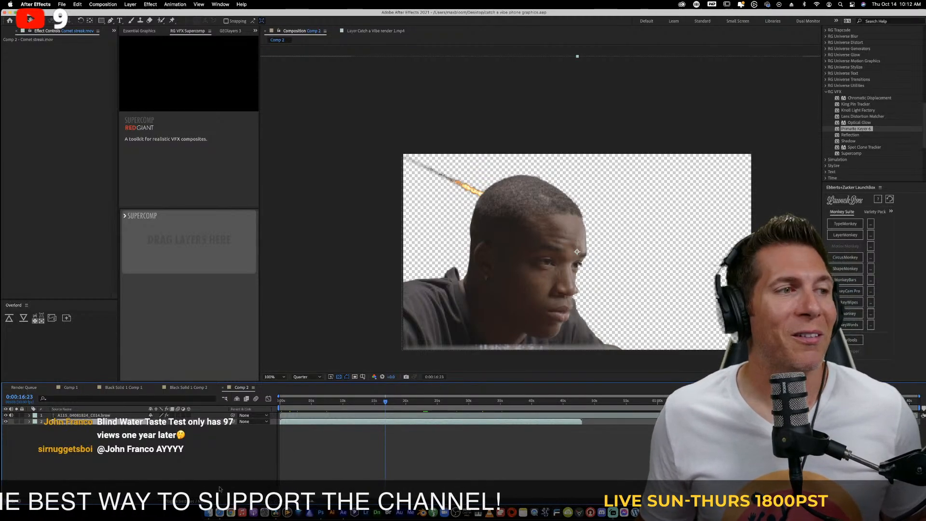
# Switch to Safari, open the window with the Catch a Vibe V1 video, and show the Freepik space photo results
pyautogui.click(215, 505)
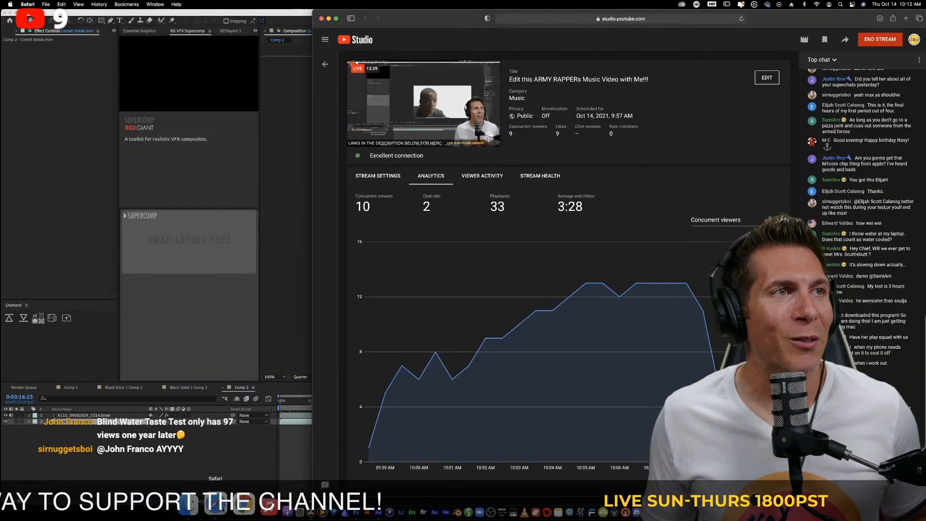
pyautogui.rightClick(258, 507)
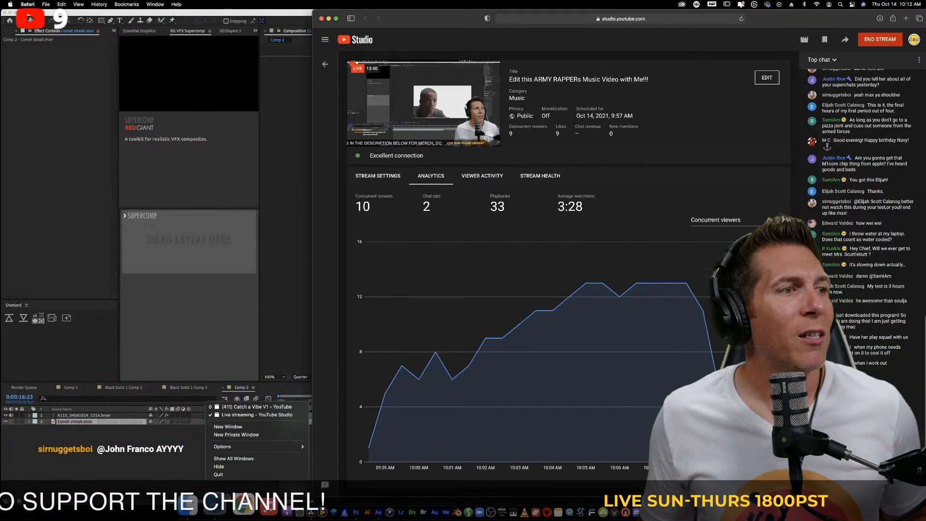
pyautogui.click(257, 408)
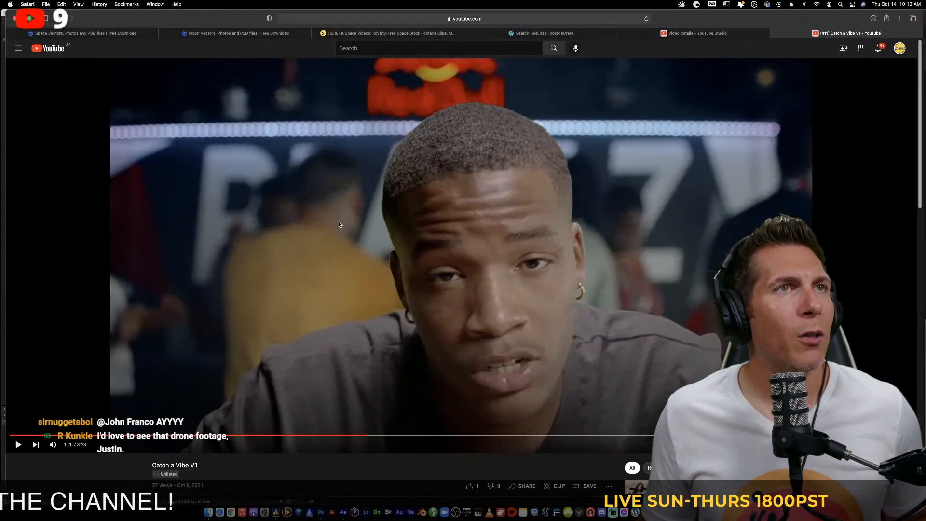
pyautogui.click(115, 35)
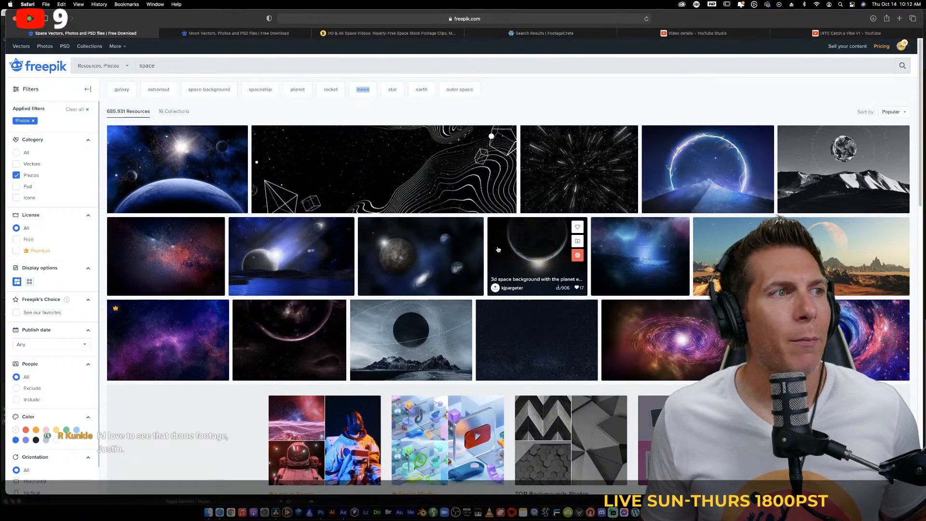
# Browse the Freepik moon photo results for background images and return to the space photo results
pyautogui.click(275, 34)
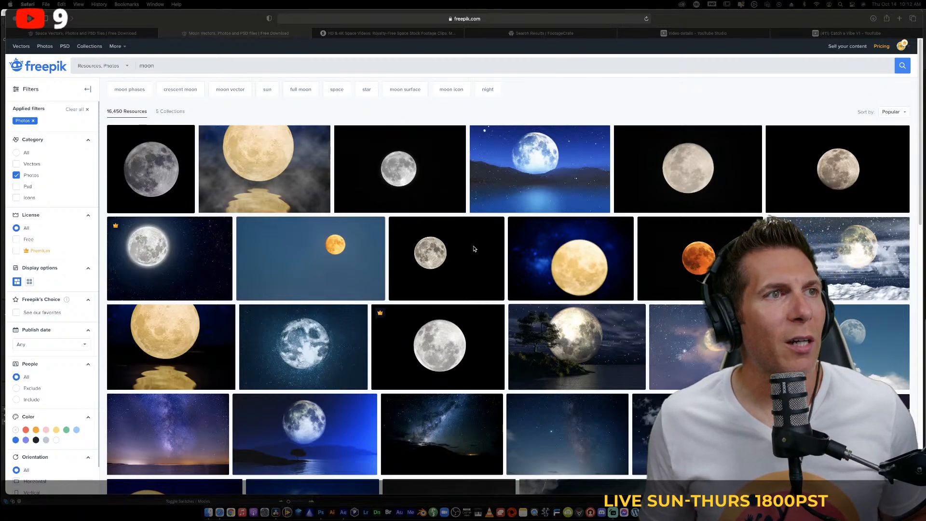
pyautogui.click(574, 131)
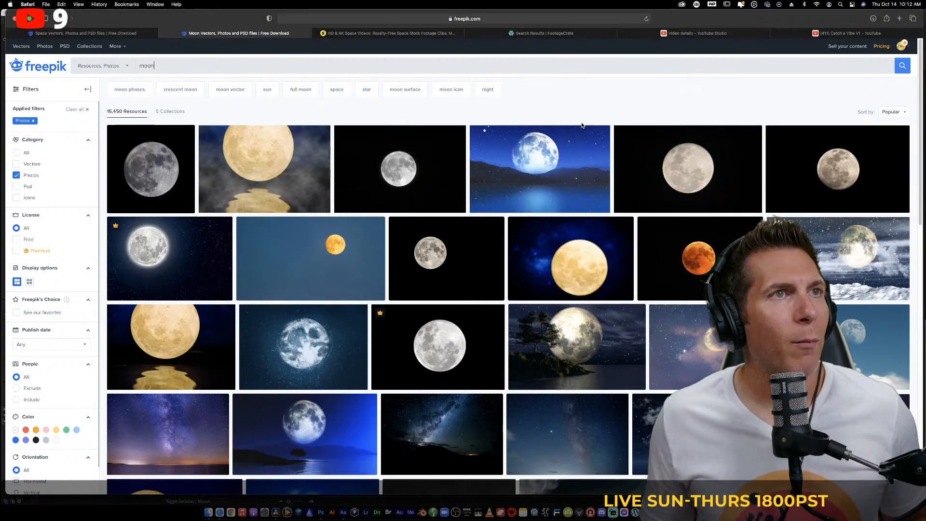
pyautogui.scroll(-4, 569, 169)
pyautogui.scroll(-6, 567, 197)
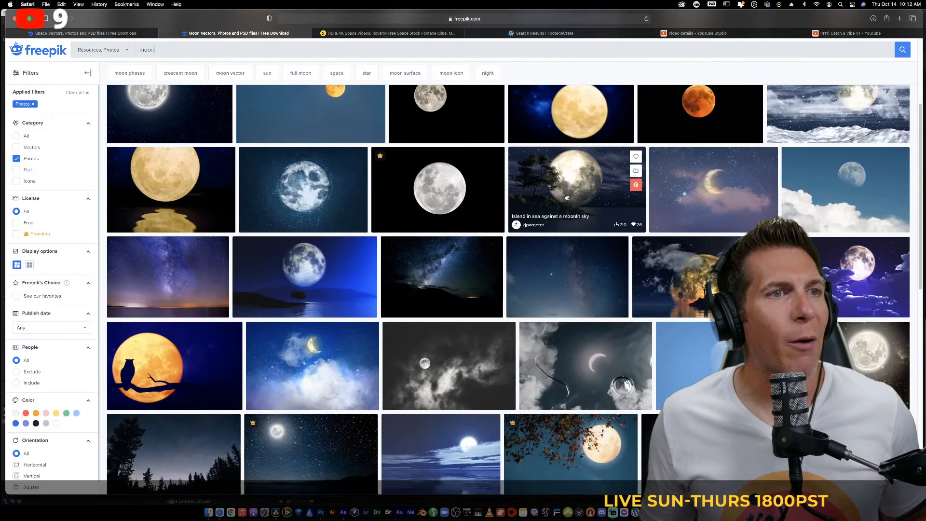
pyautogui.scroll(-4, 567, 197)
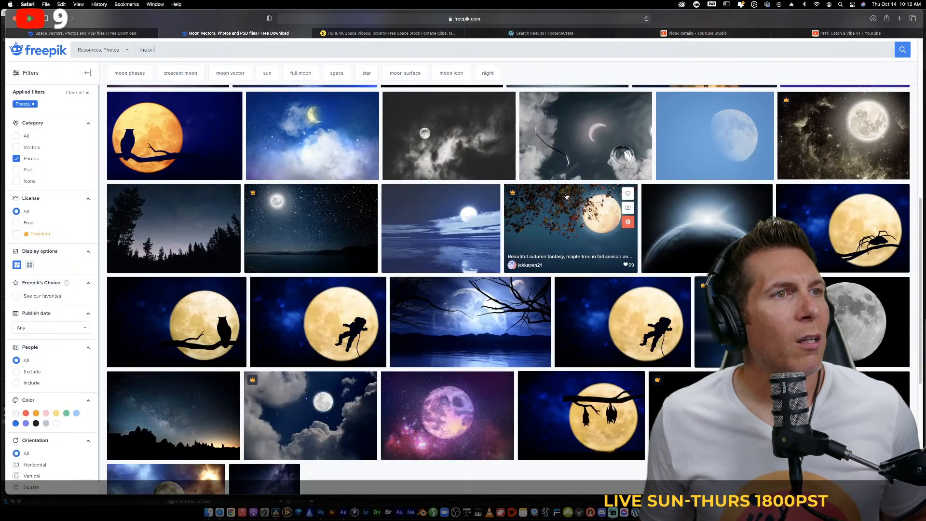
pyautogui.scroll(-3, 567, 197)
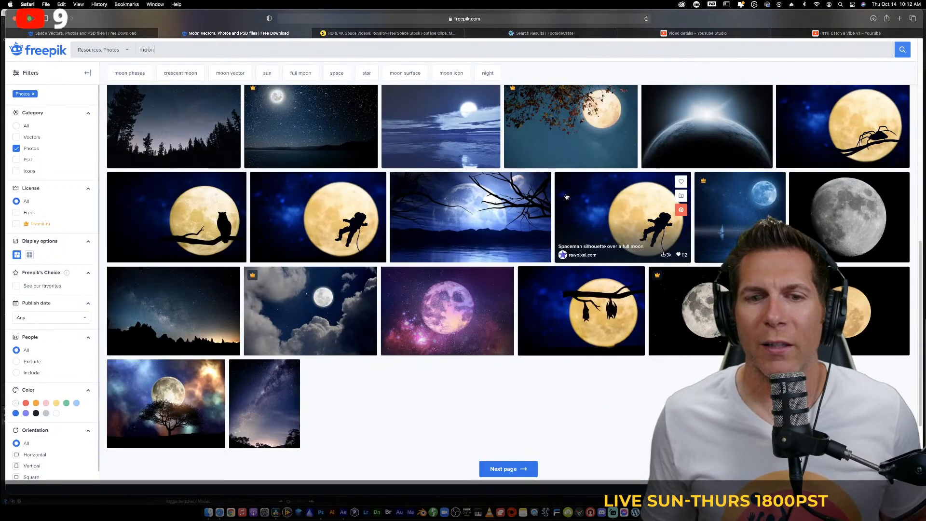
pyautogui.scroll(-2, 566, 218)
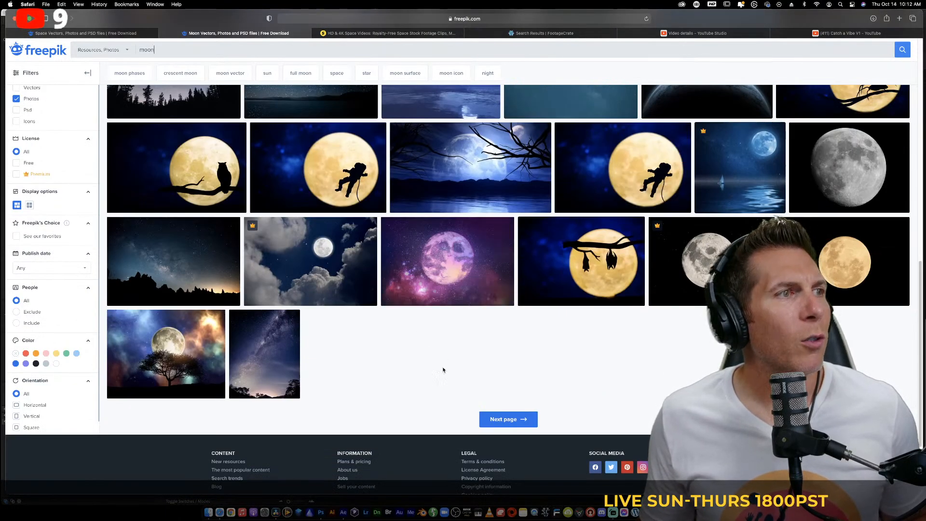
pyautogui.scroll(10, 509, 418)
pyautogui.scroll(5, 508, 411)
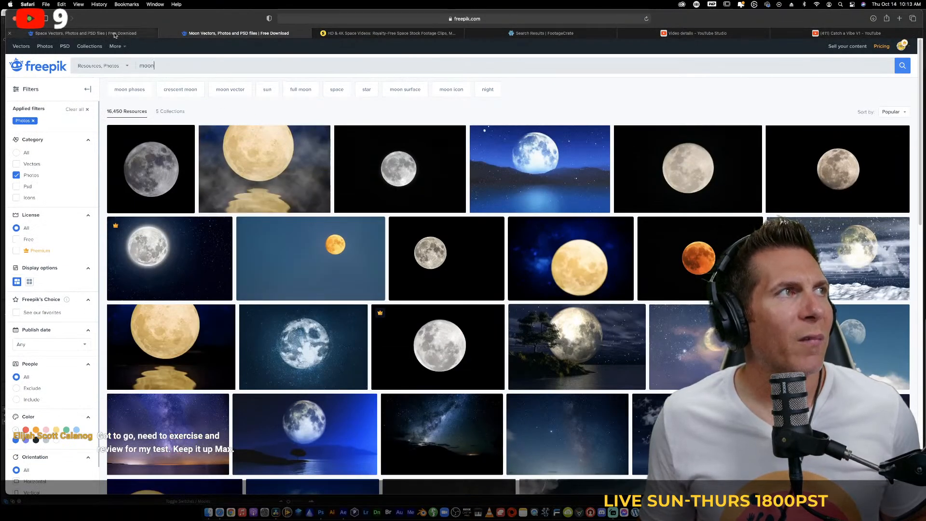
pyautogui.click(134, 33)
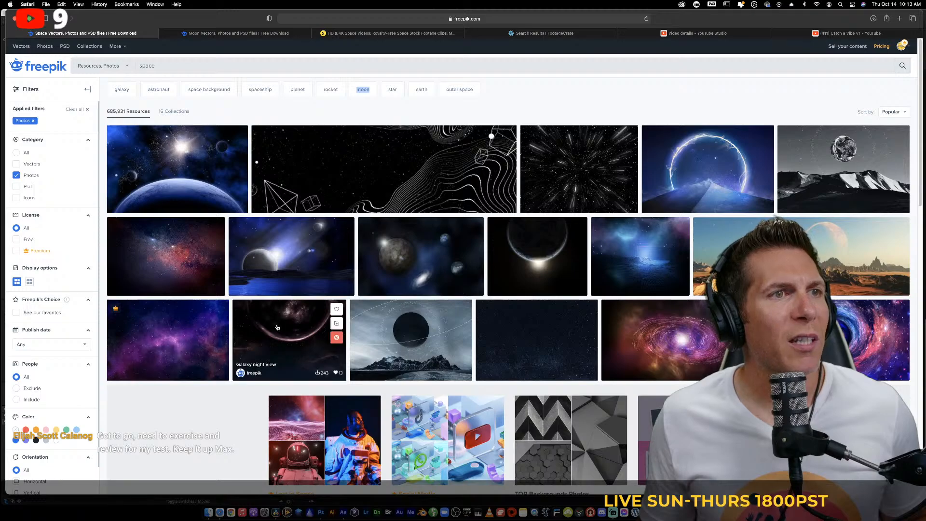
# Download the Freepik photo "The beautiful shining stars in the night sky" and switch to After Effects
pyautogui.click(507, 326)
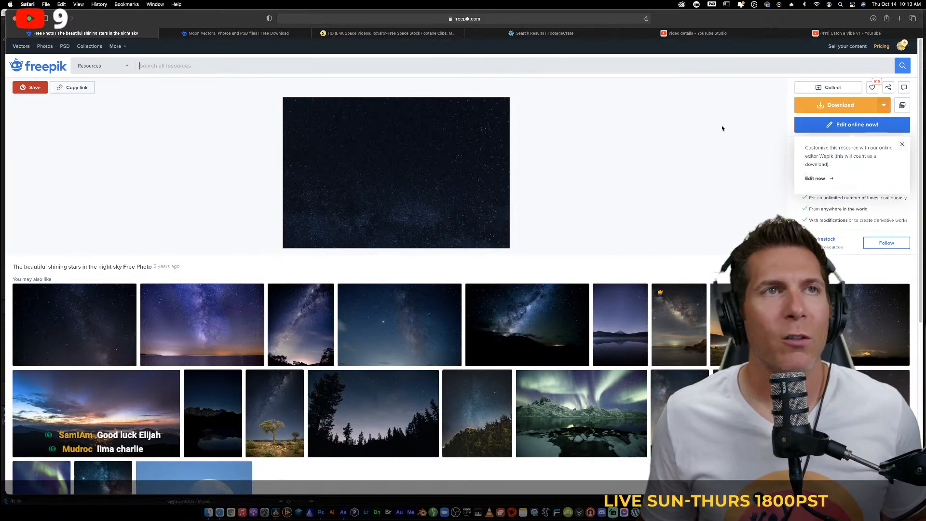
pyautogui.click(829, 108)
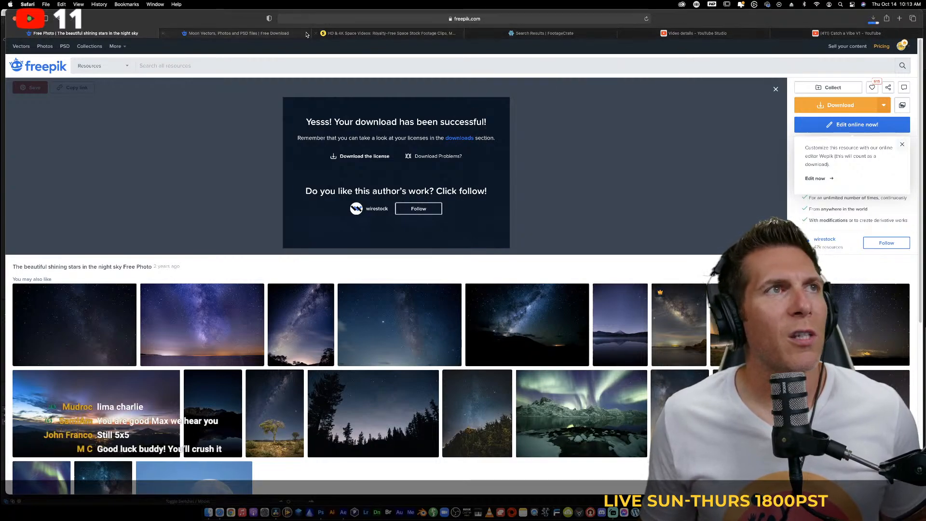
pyautogui.click(343, 505)
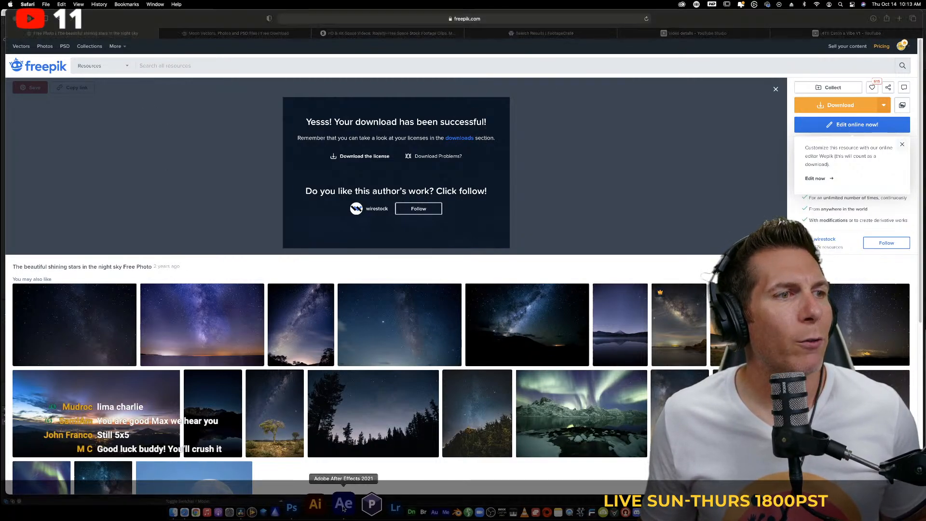
# In Finder, transfer beautiful-shining-stars-night-sky.jpg from Downloads to Desktop and add it to Comp 2 below the comet streak layer
pyautogui.click(175, 511)
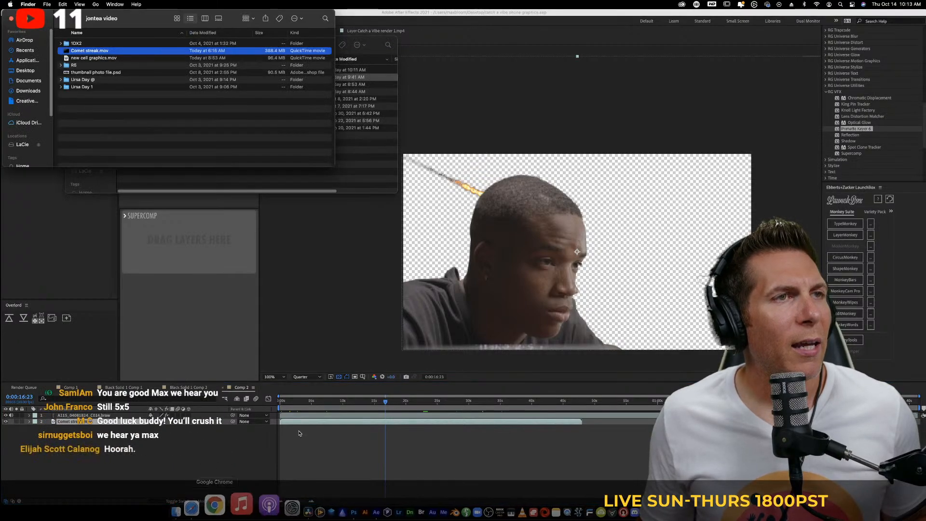
pyautogui.click(35, 91)
pyautogui.moveTo(92, 43); pyautogui.dragTo(97, 62)
pyautogui.press('super+grave')
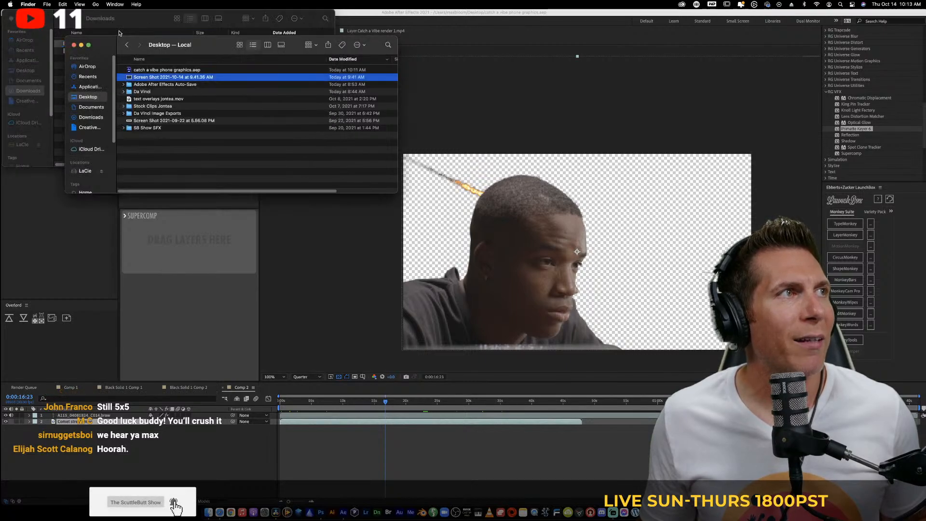
pyautogui.click(119, 21)
pyautogui.click(174, 179)
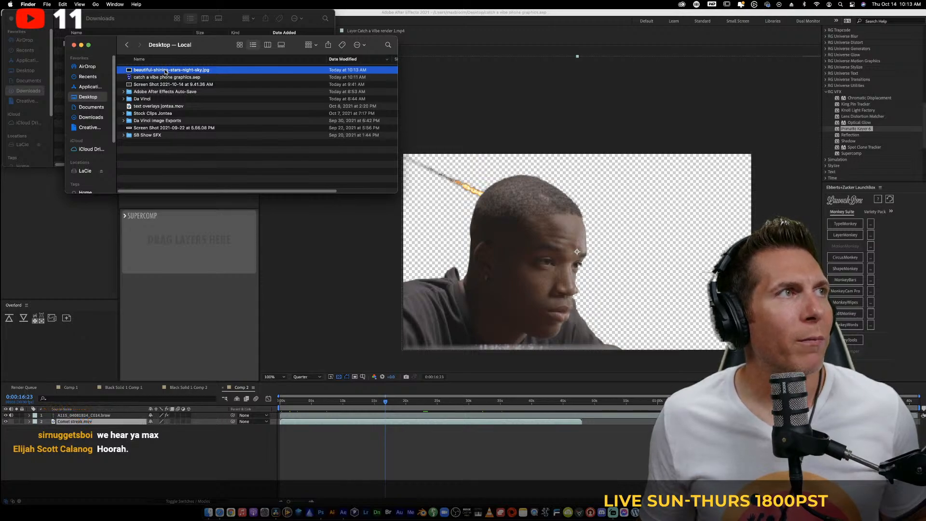
pyautogui.moveTo(166, 71); pyautogui.dragTo(87, 434)
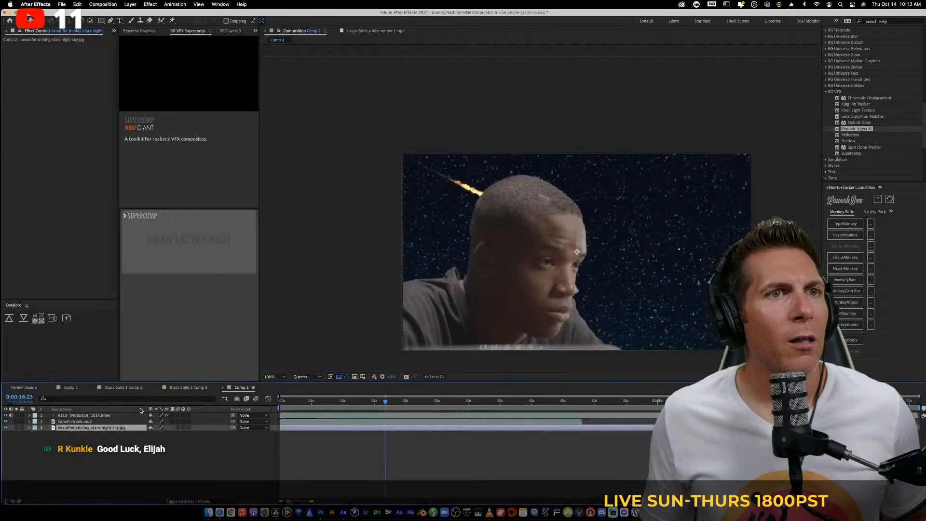
# Set the preview resolution to Full, scale the night-sky layer down to just cover the frame, and raise it to Y position 449
pyautogui.click(307, 377)
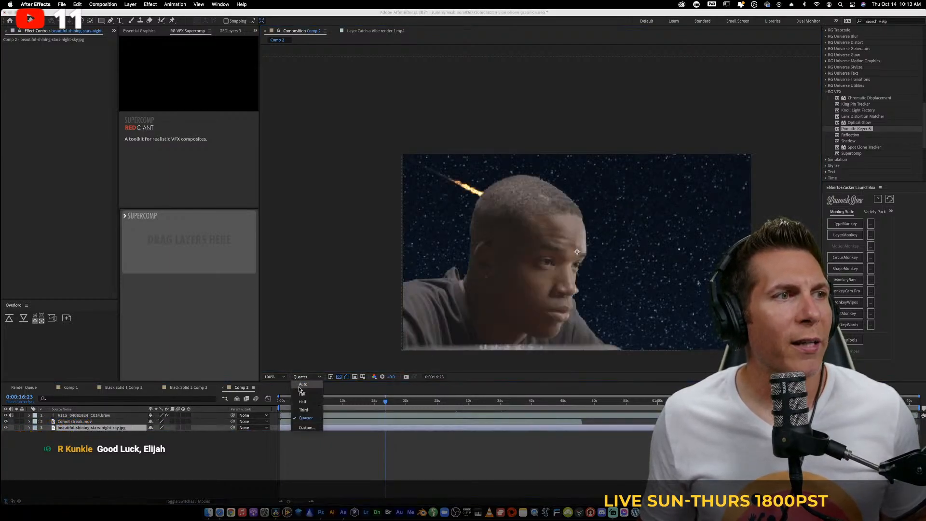
pyautogui.click(301, 391)
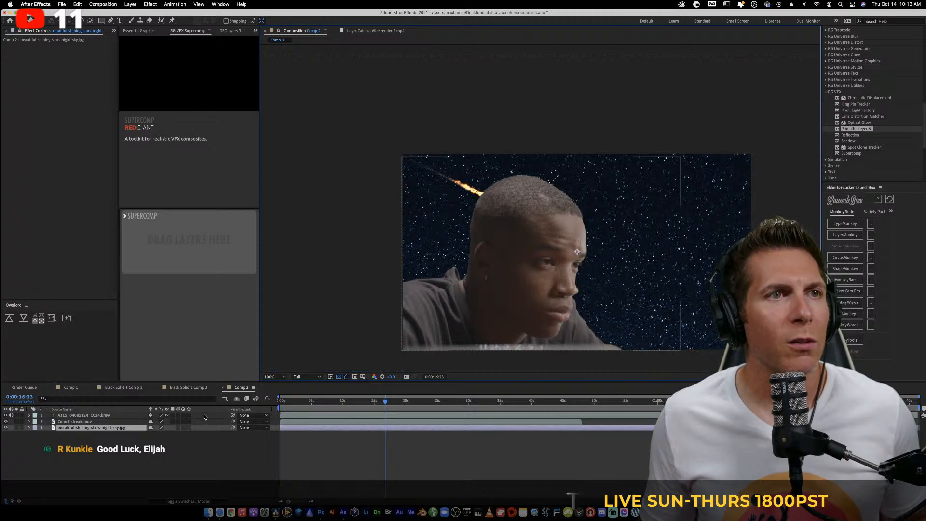
pyautogui.press('s')
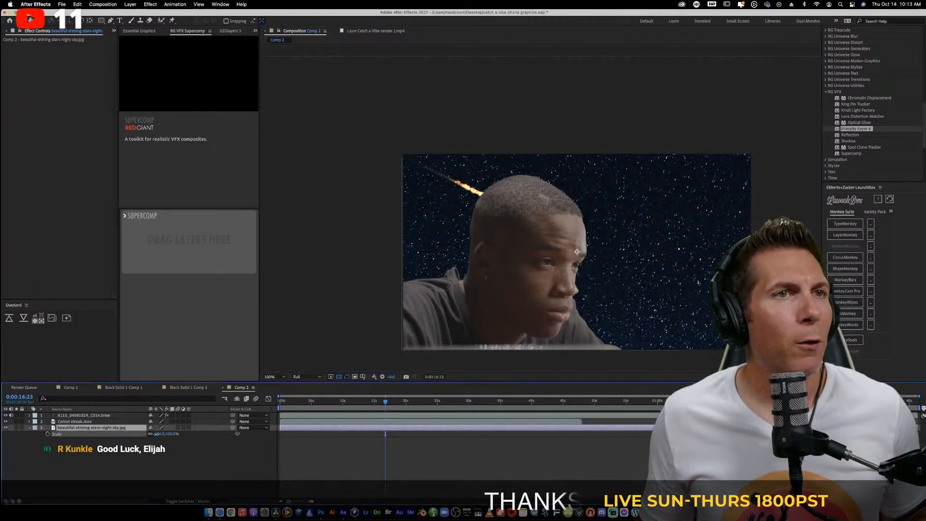
pyautogui.moveTo(145, 434)
pyautogui.mouseDown()
pyautogui.moveTo(136, 436)
pyautogui.moveTo(159, 436)
pyautogui.mouseUp()
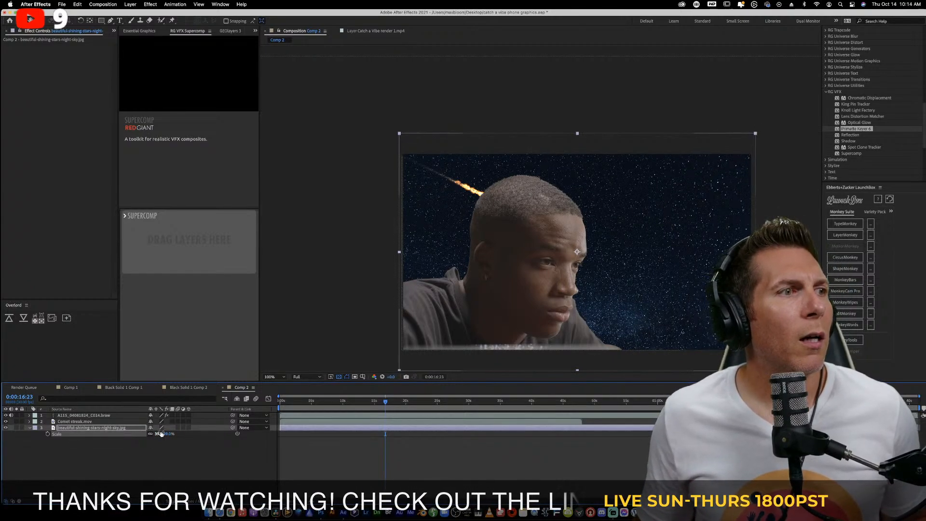
pyautogui.press('p')
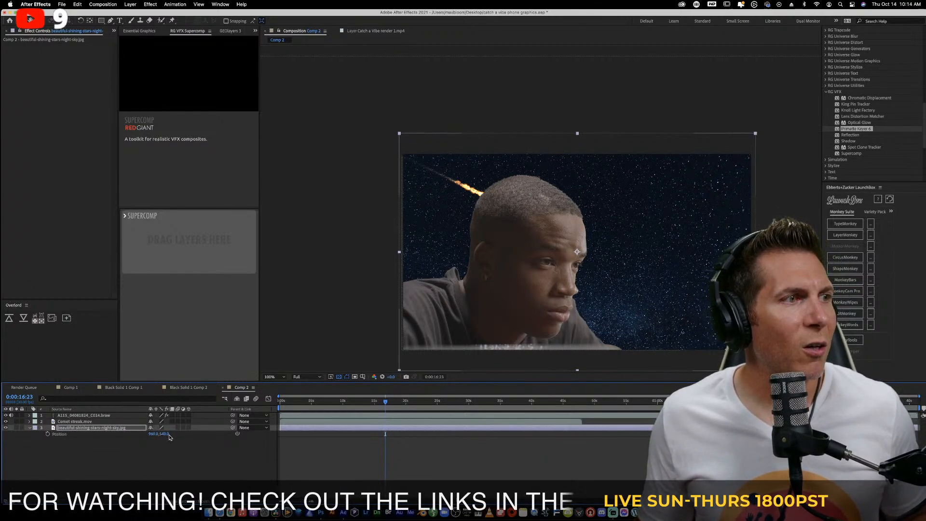
pyautogui.moveTo(166, 433); pyautogui.dragTo(130, 440)
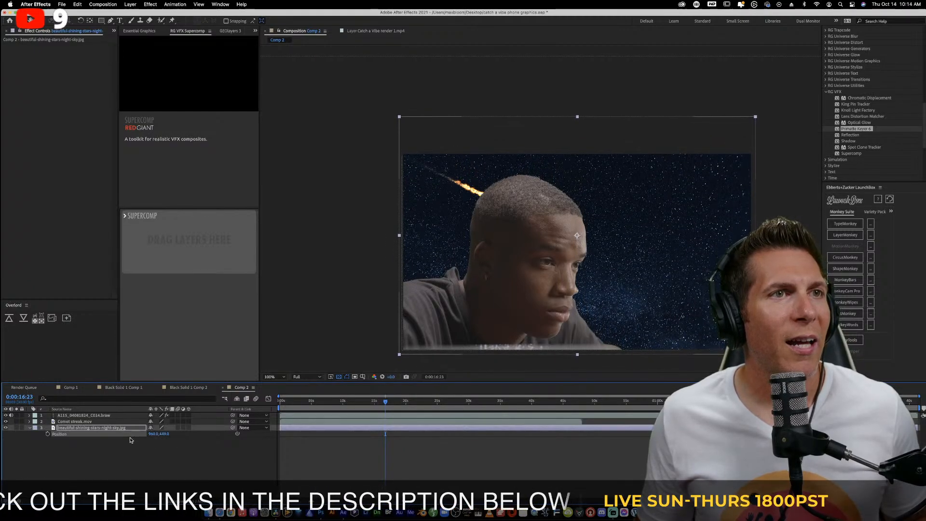
# Make the night-sky layer 3D, push it back in Z, scale it up to cover the frame, and save the project
pyautogui.click(188, 428)
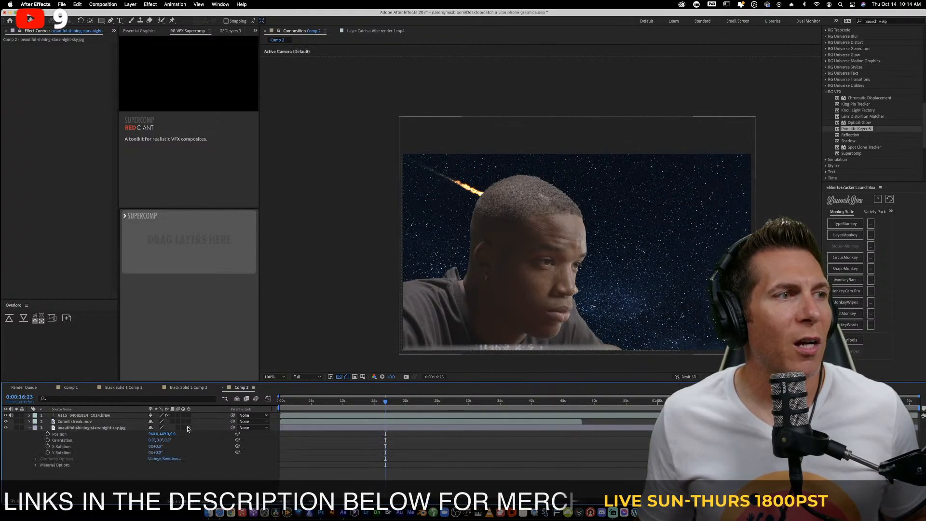
pyautogui.moveTo(170, 435); pyautogui.dragTo(495, 441)
pyautogui.press('s')
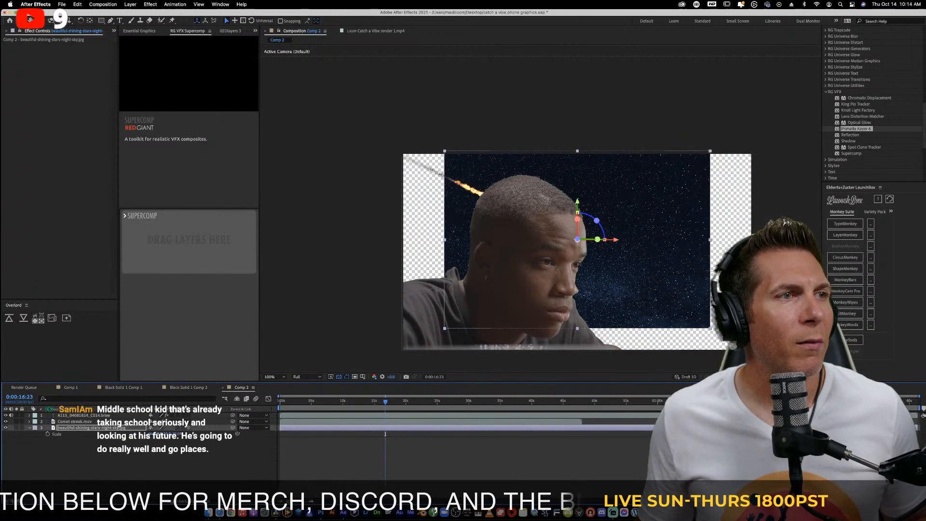
pyautogui.moveTo(123, 434); pyautogui.dragTo(164, 434)
pyautogui.click(48, 432)
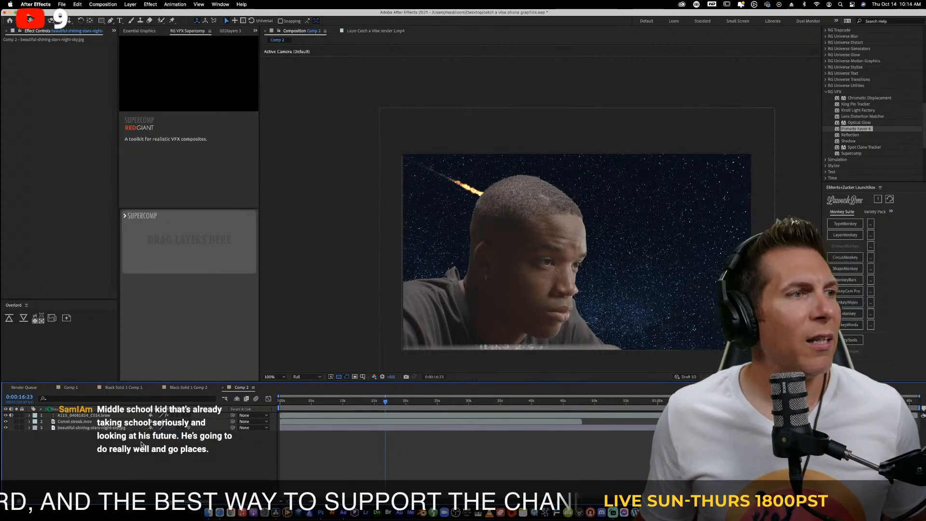
pyautogui.press('super+s')
# Add a two-node 50 mm camera with depth of field enabled to Comp 2
pyautogui.rightClick(142, 443)
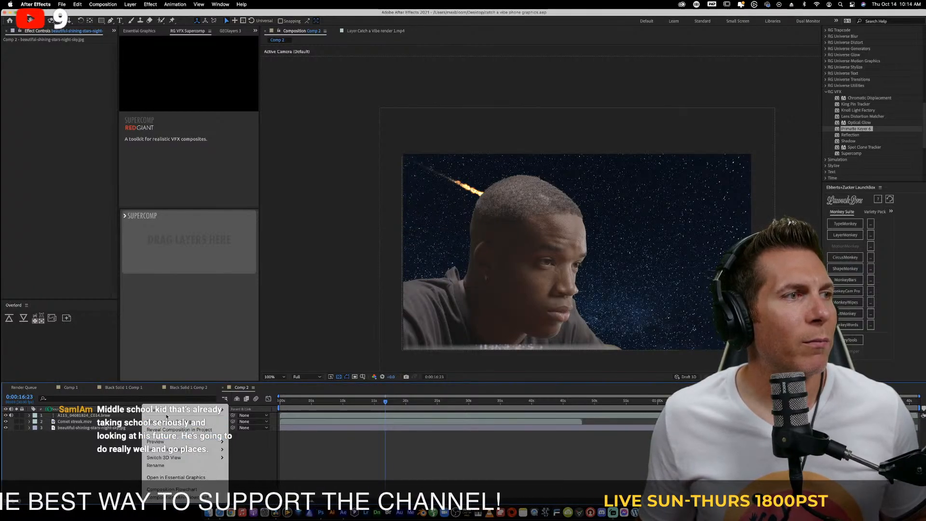
pyautogui.moveTo(212, 410)
pyautogui.click(267, 446)
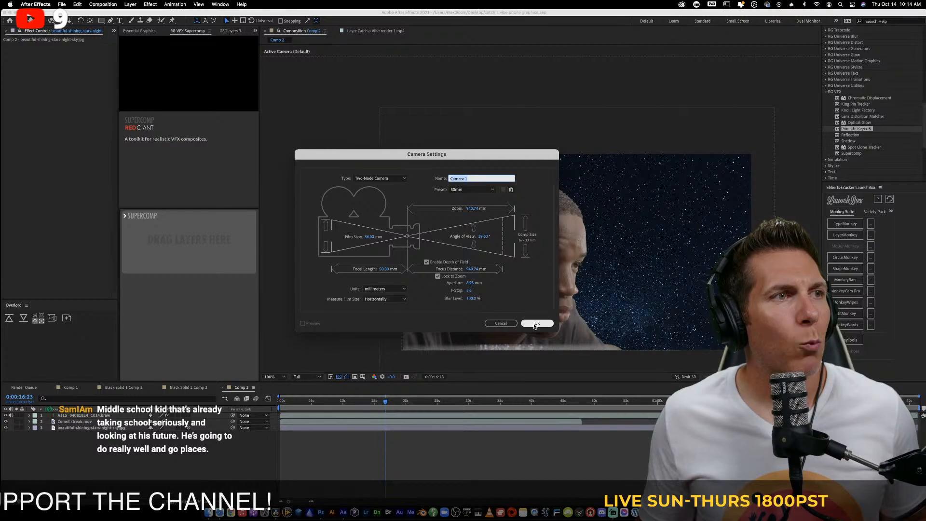
pyautogui.click(536, 325)
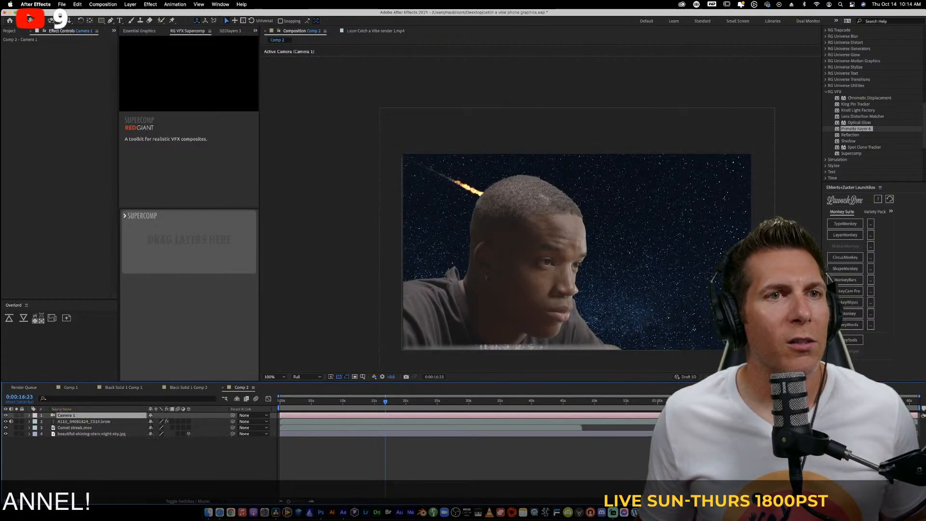
# Show the composition in two views, Top and Active Camera, and make the keyed performer footage layer 3D
pyautogui.hotkey('ctrl', 'alt', 'shift', '2')
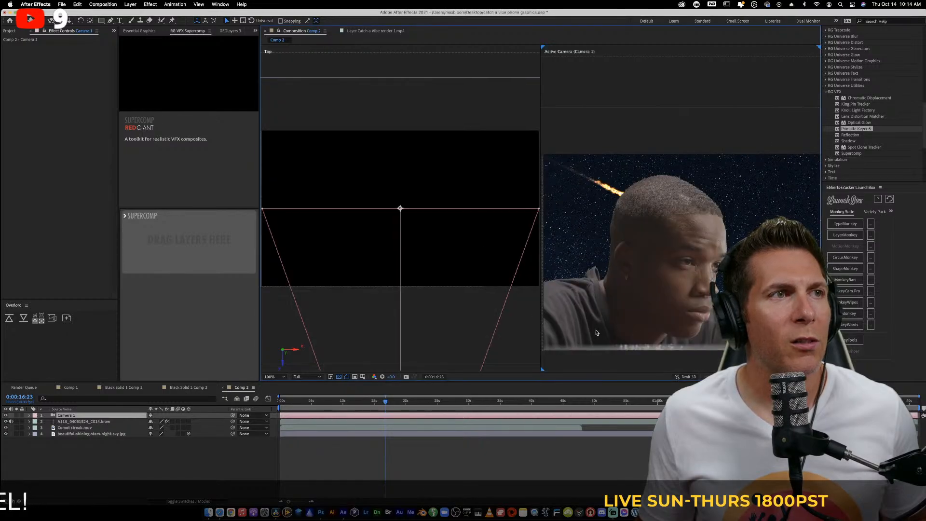
pyautogui.click(88, 422)
pyautogui.click(189, 422)
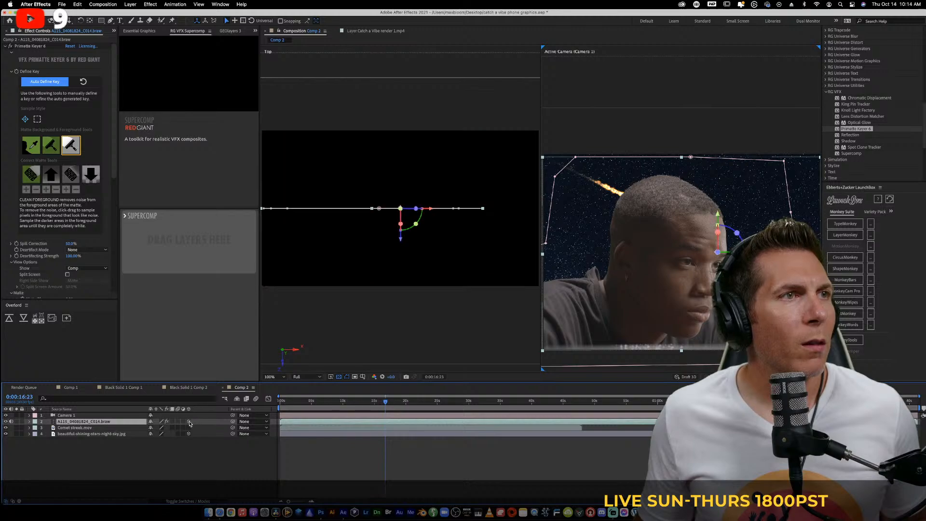
# Set the camera's F-Stop to 2.8
pyautogui.click(96, 415)
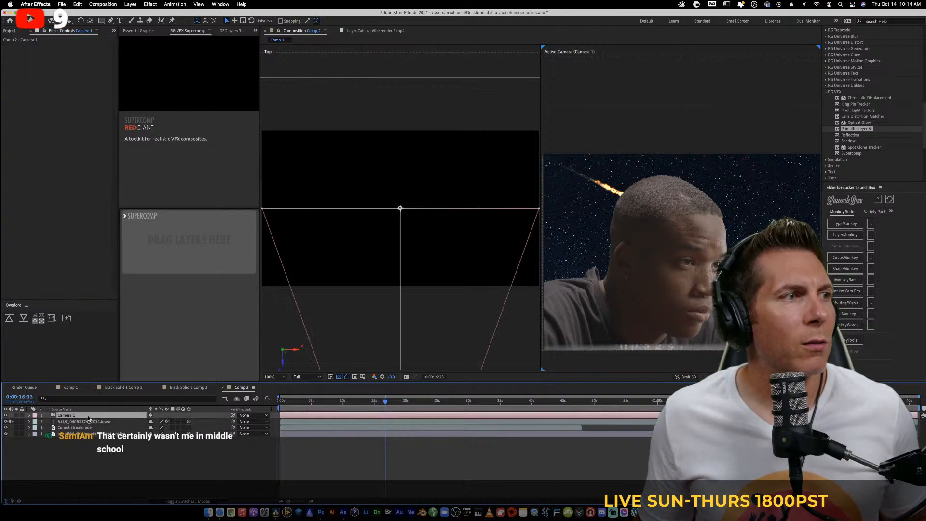
pyautogui.doubleClick(89, 417)
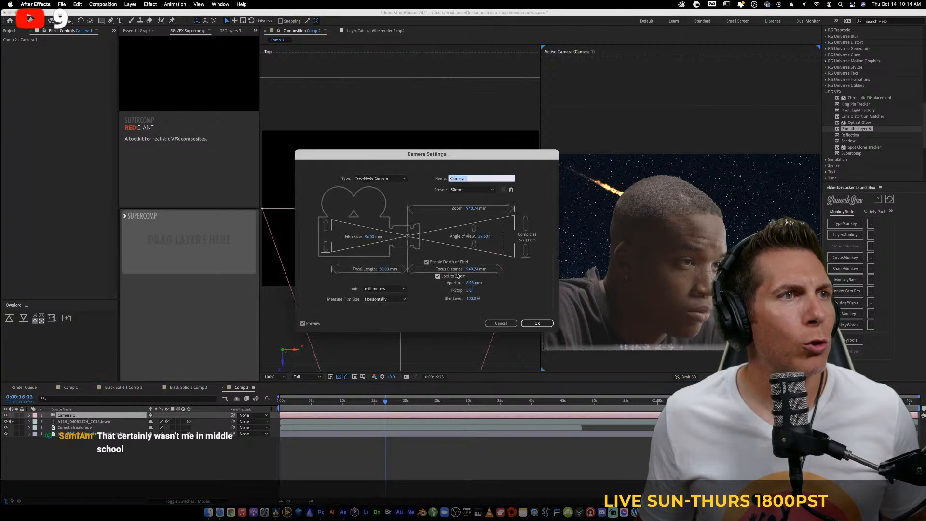
pyautogui.click(467, 292)
pyautogui.write('2.8')
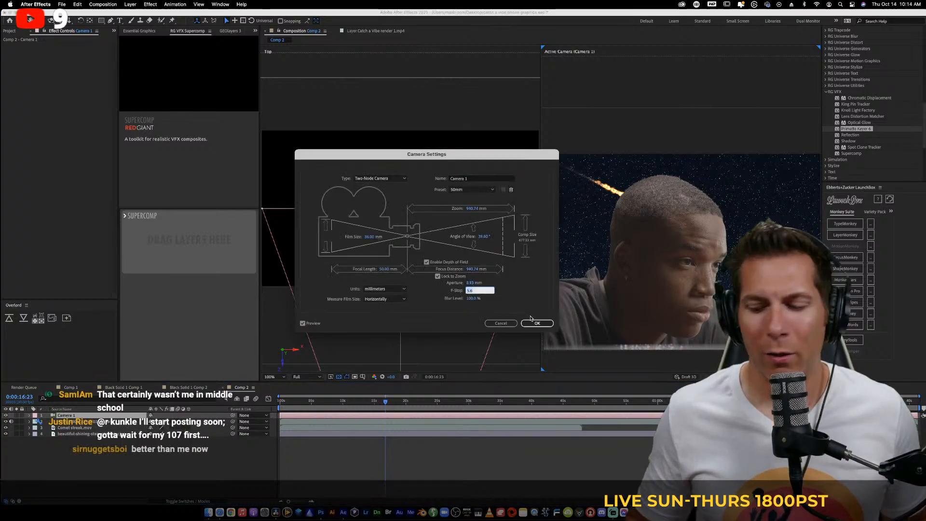
pyautogui.press('Return')
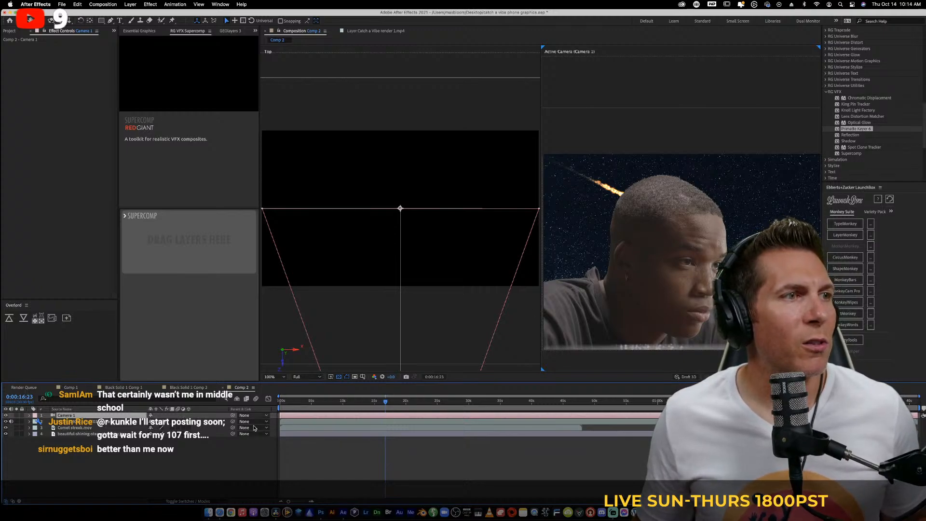
# Make the Comet streak.mov layer 3D
pyautogui.click(178, 429)
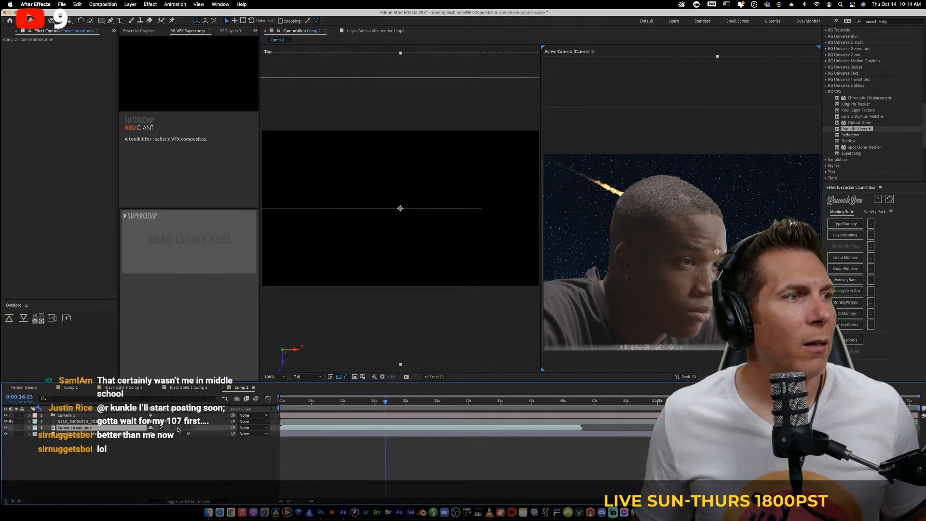
pyautogui.click(189, 428)
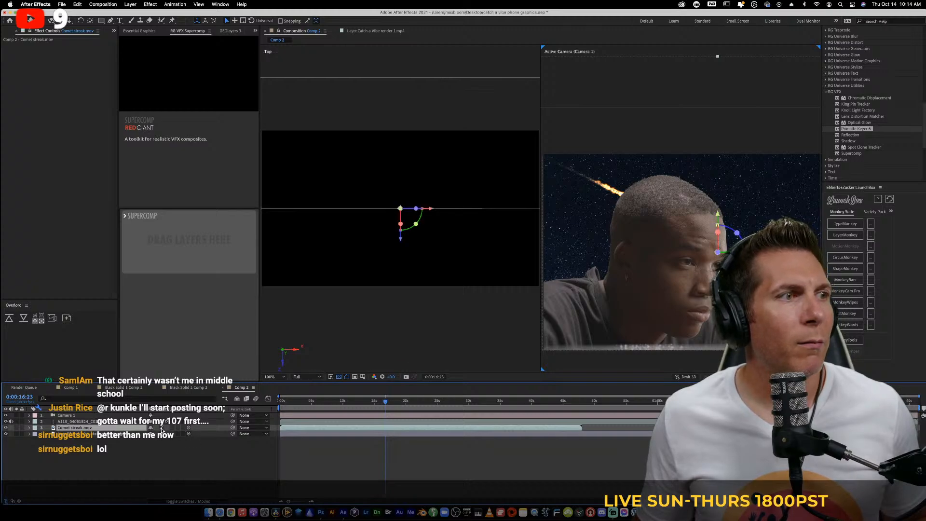
pyautogui.click(183, 475)
# Set the camera's aperture to 18 mm
pyautogui.click(99, 416)
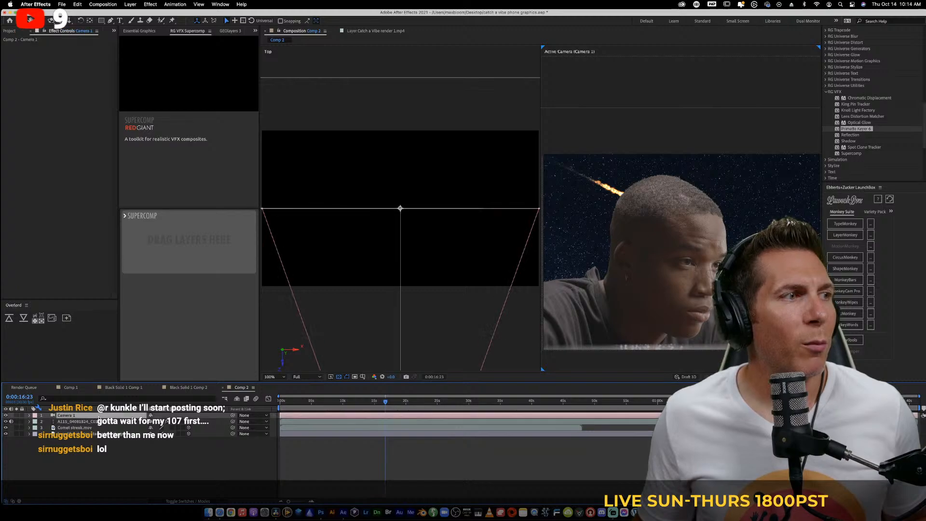
pyautogui.doubleClick(143, 416)
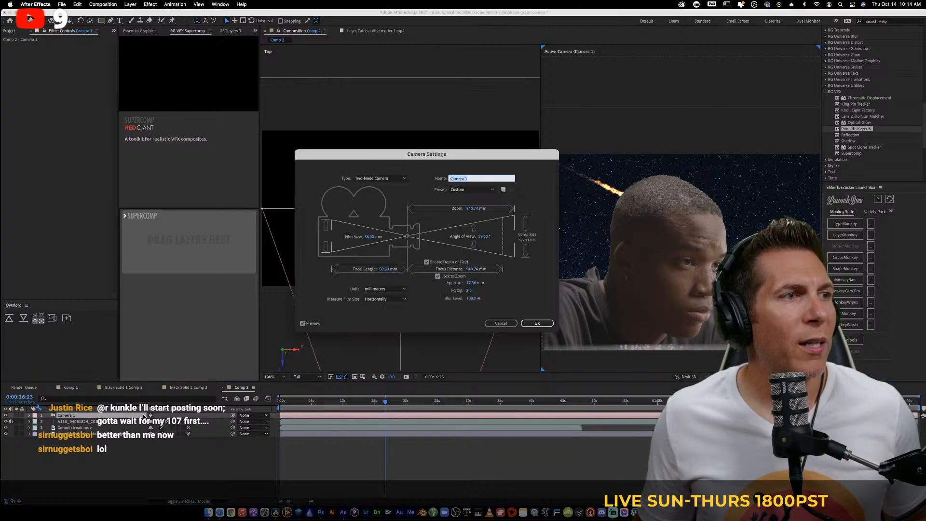
pyautogui.click(471, 283)
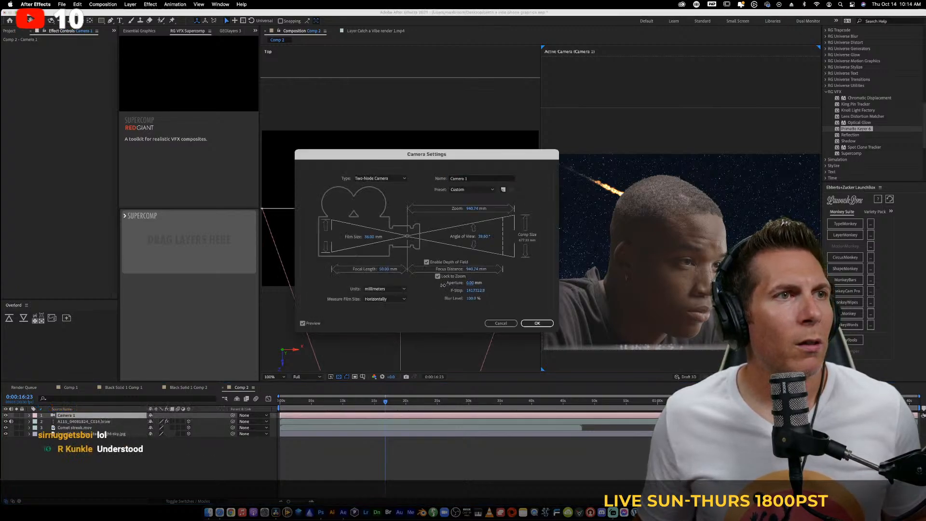
pyautogui.moveTo(460, 284); pyautogui.dragTo(446, 287)
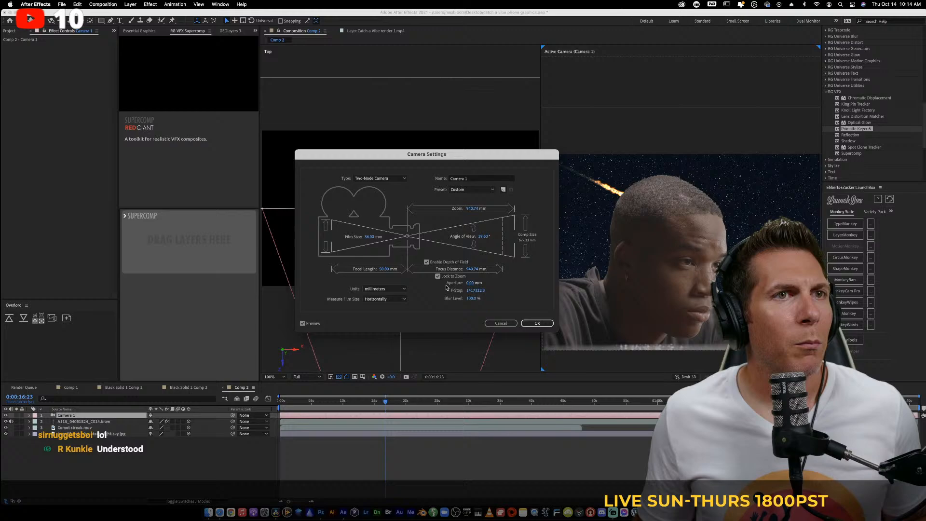
pyautogui.click(472, 286)
pyautogui.press('Return')
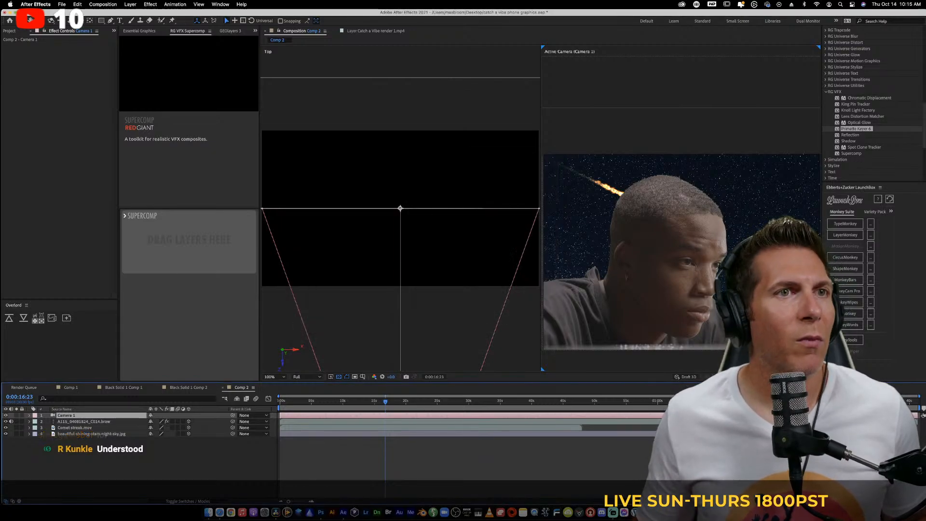
# Enter a new aperture value in the camera's settings and apply it
pyautogui.press('super+shift+y')
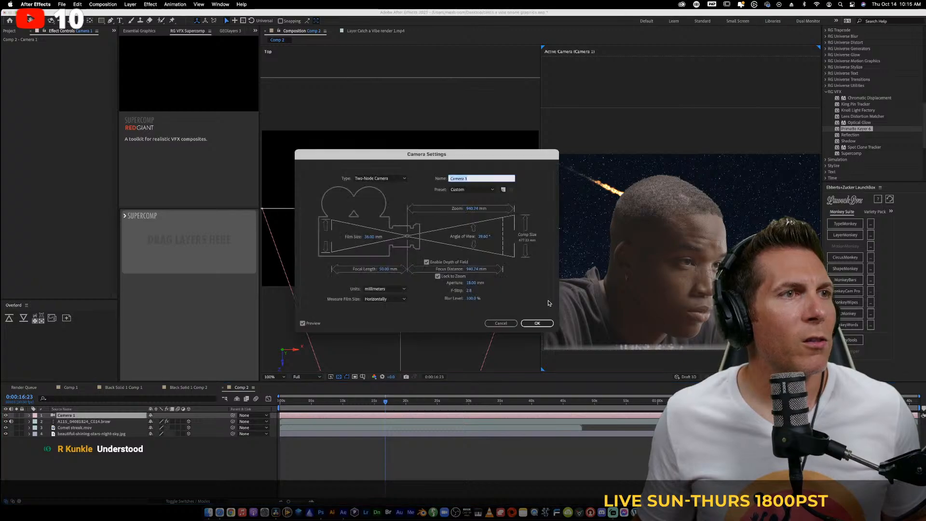
pyautogui.click(473, 283)
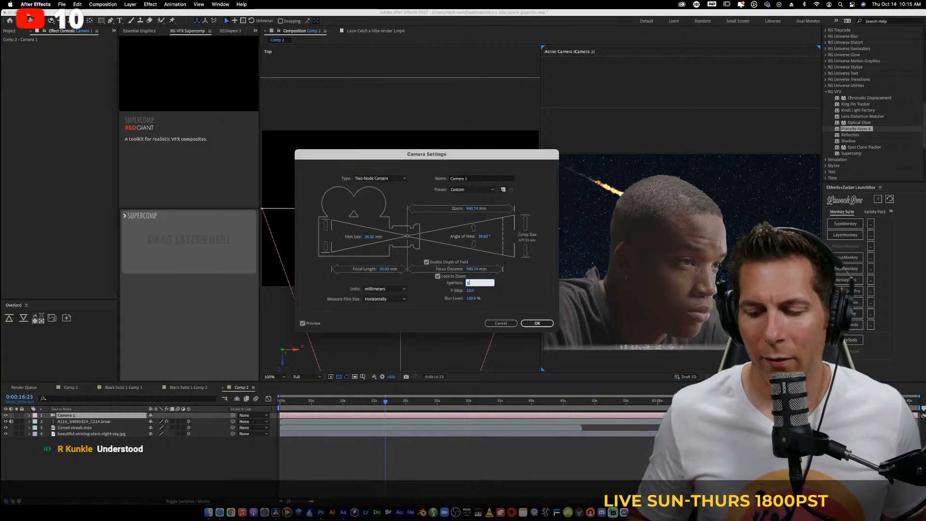
pyautogui.press('Return')
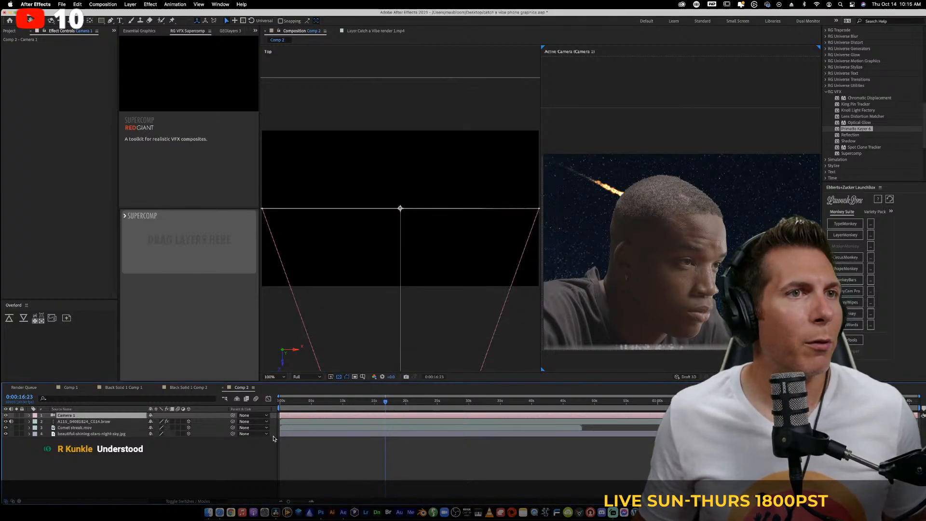
# Scrub through Comp 2 to preview the composite around the 28 to 30 second mark
pyautogui.click(186, 464)
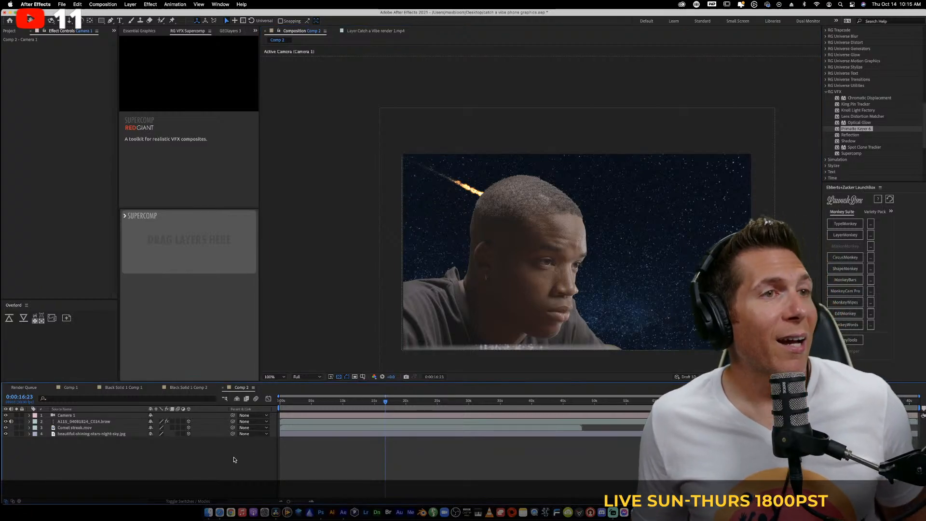
pyautogui.moveTo(419, 400); pyautogui.dragTo(468, 400)
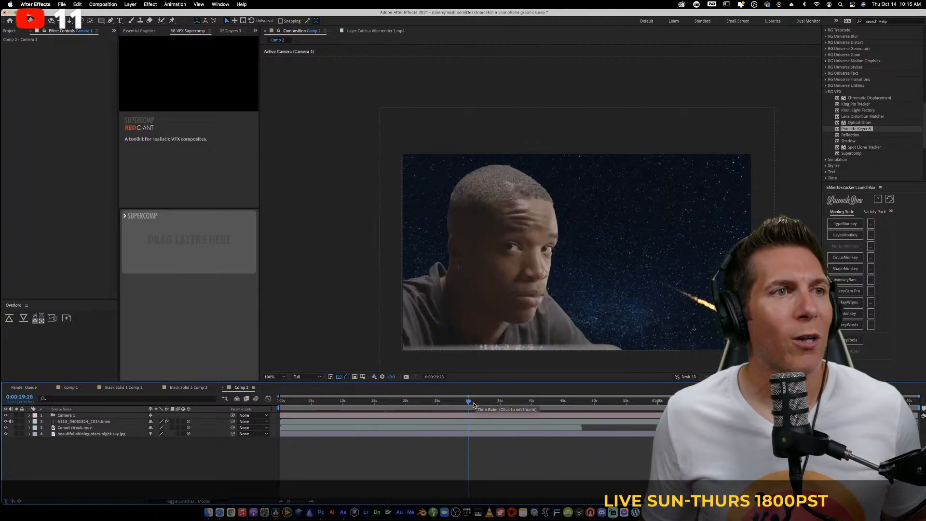
pyautogui.click(459, 401)
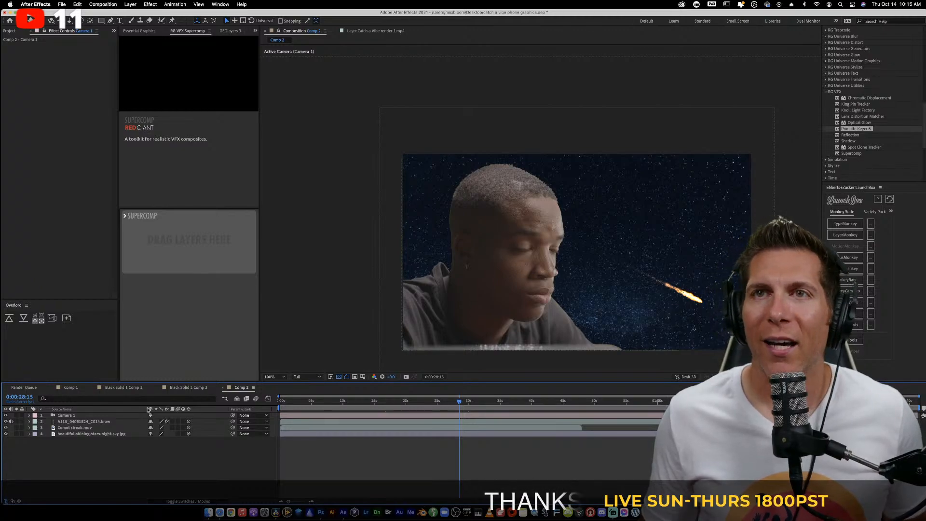
# Switch to Freepik in Safari and download the "Landscape shot of a white full moon with black color in the background" photo
pyautogui.click(219, 513)
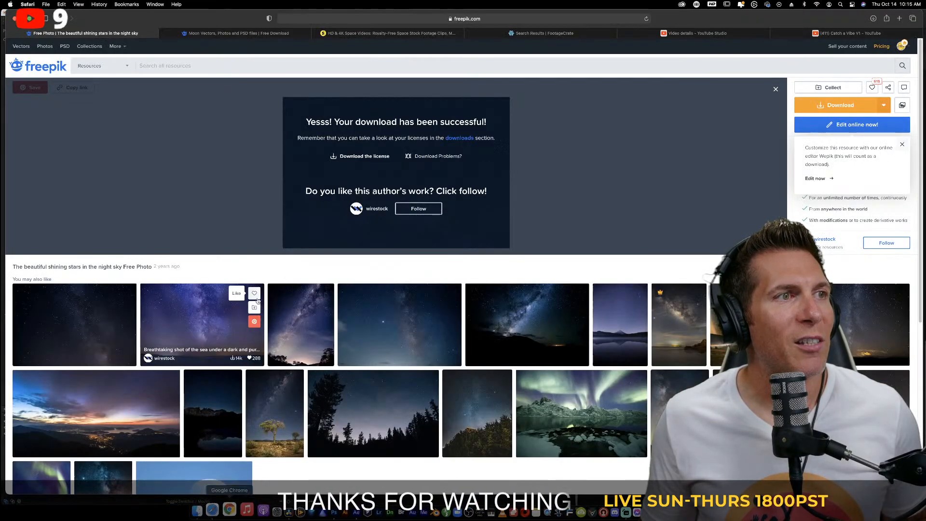
pyautogui.click(253, 35)
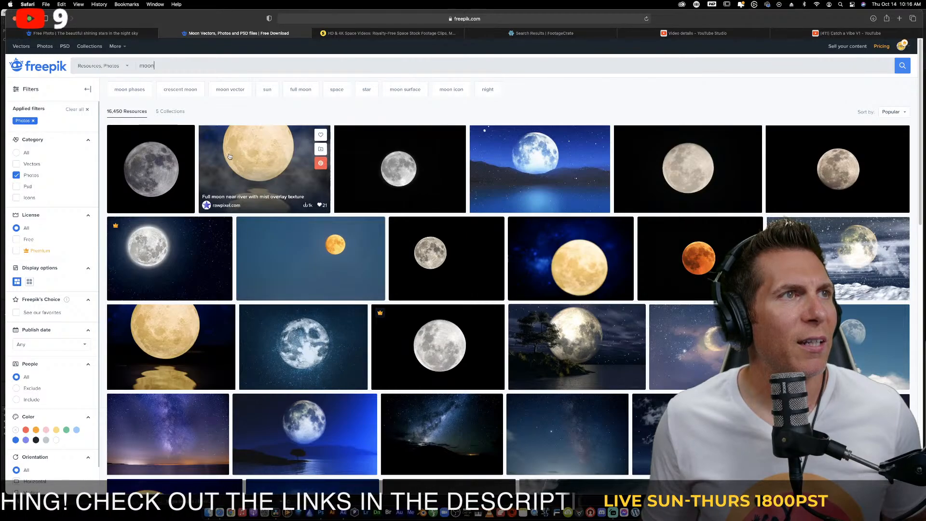
pyautogui.click(383, 155)
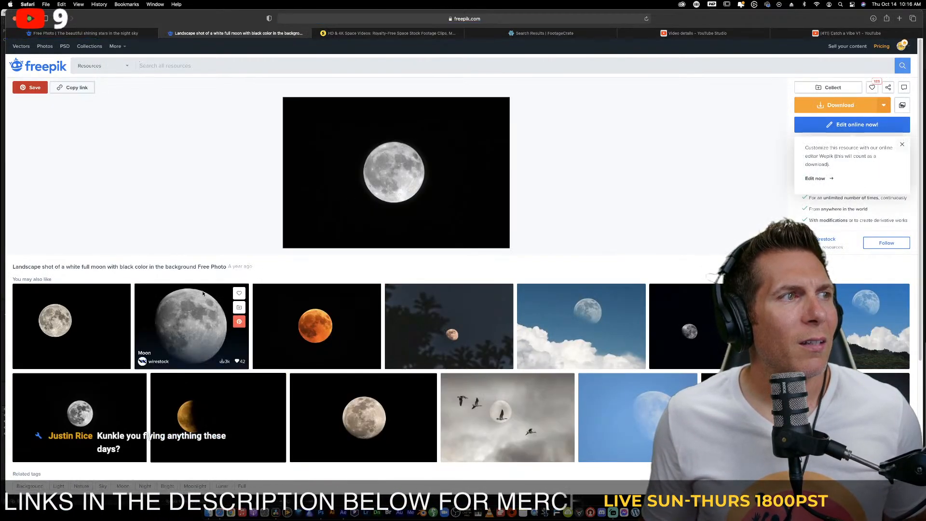
pyautogui.click(227, 301)
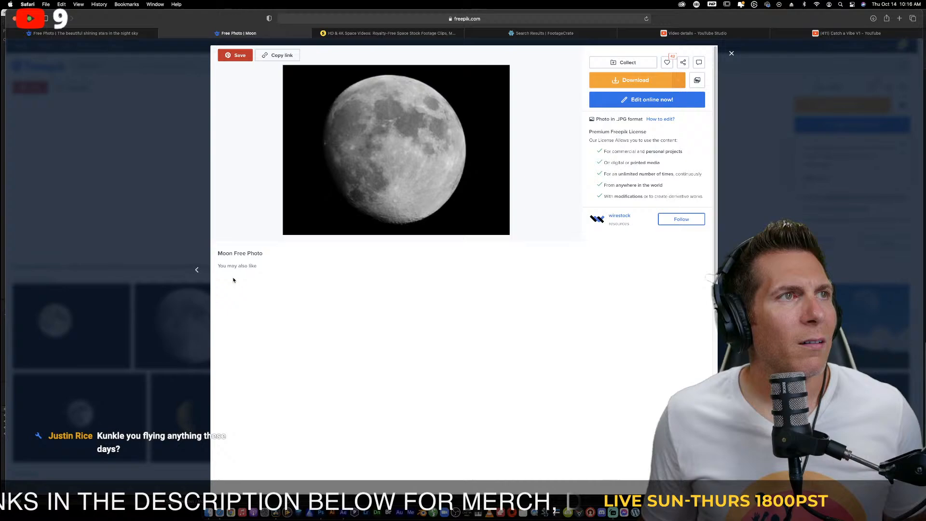
pyautogui.click(207, 234)
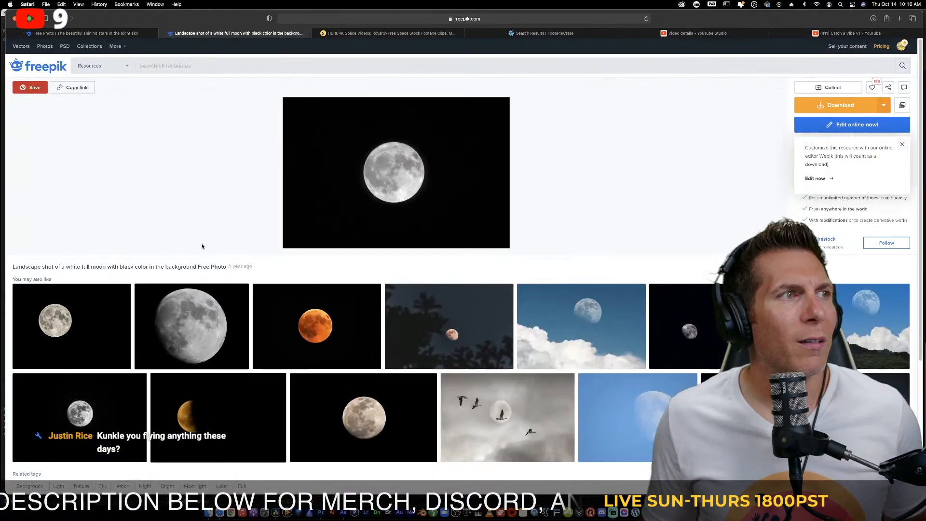
pyautogui.click(848, 105)
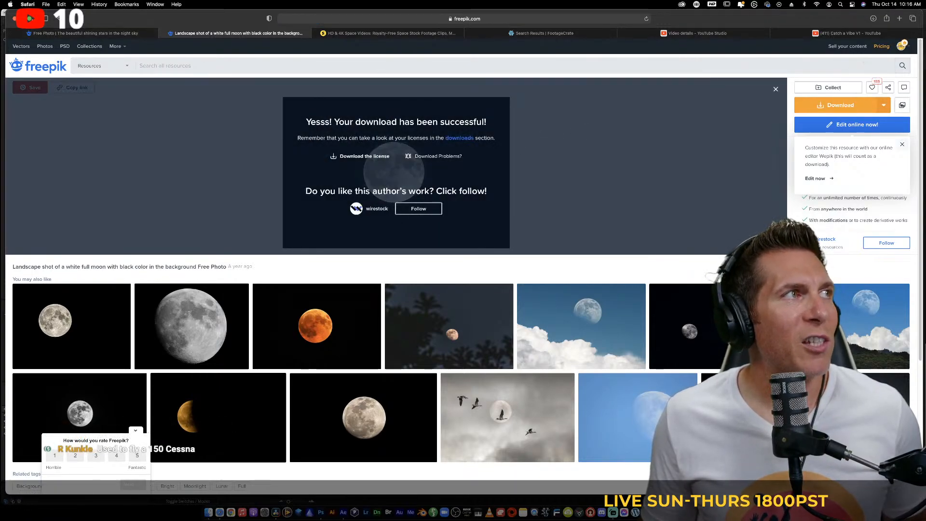
# Add the downloaded full-moon JPEG from the Downloads folder in Finder to Comp 2 in After Effects as the uppermost layer
pyautogui.press('super+m')
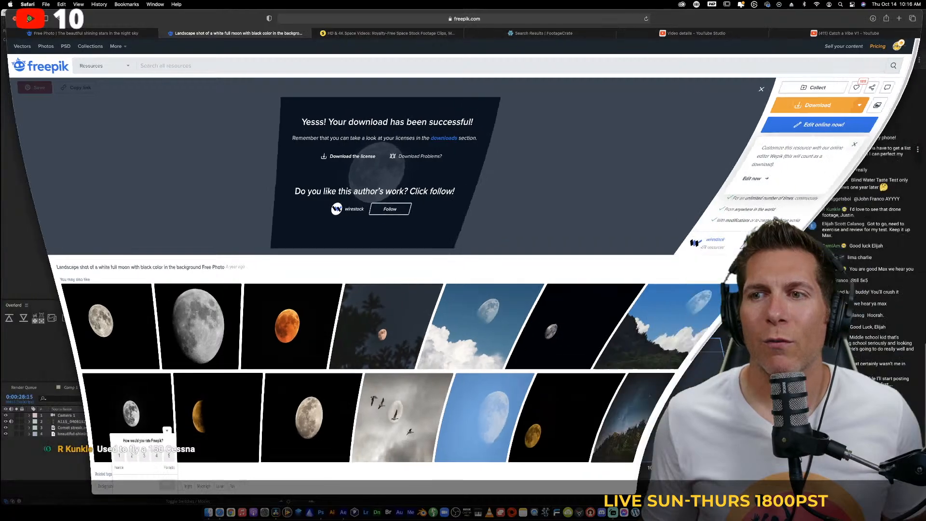
pyautogui.click(84, 113)
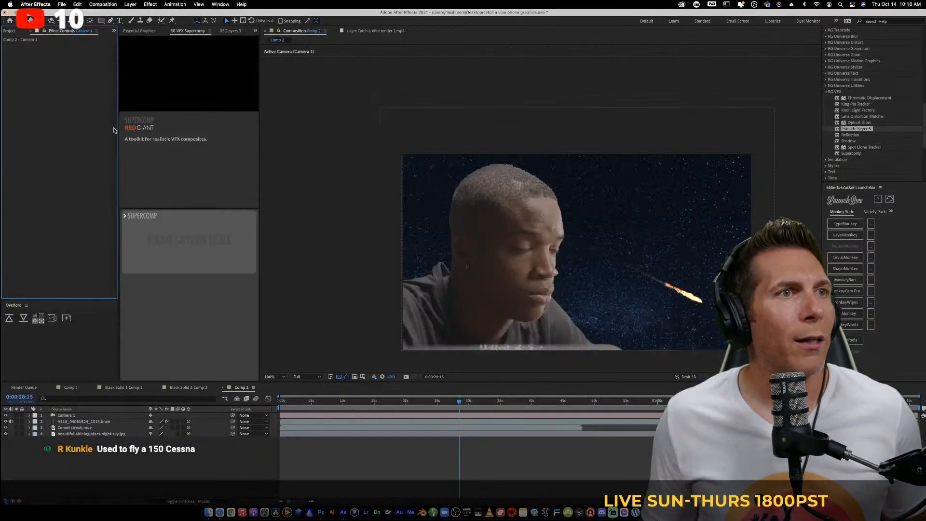
pyautogui.click(208, 512)
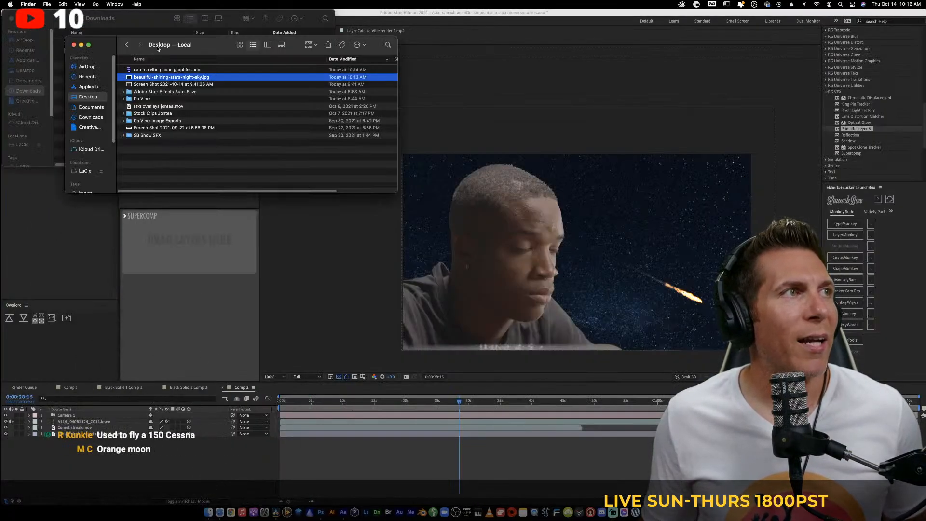
pyautogui.moveTo(158, 48); pyautogui.dragTo(100, 191)
pyautogui.click(111, 45)
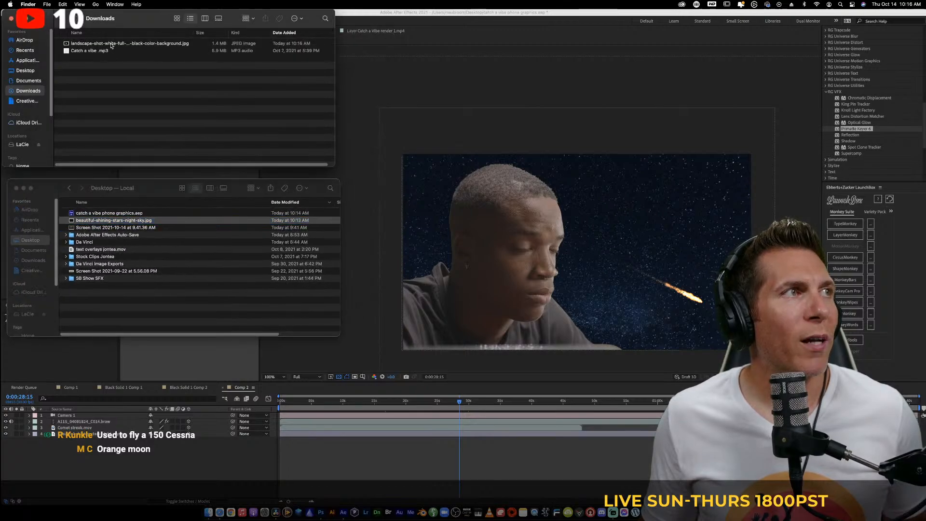
pyautogui.moveTo(111, 45); pyautogui.dragTo(122, 417)
pyautogui.click(101, 213)
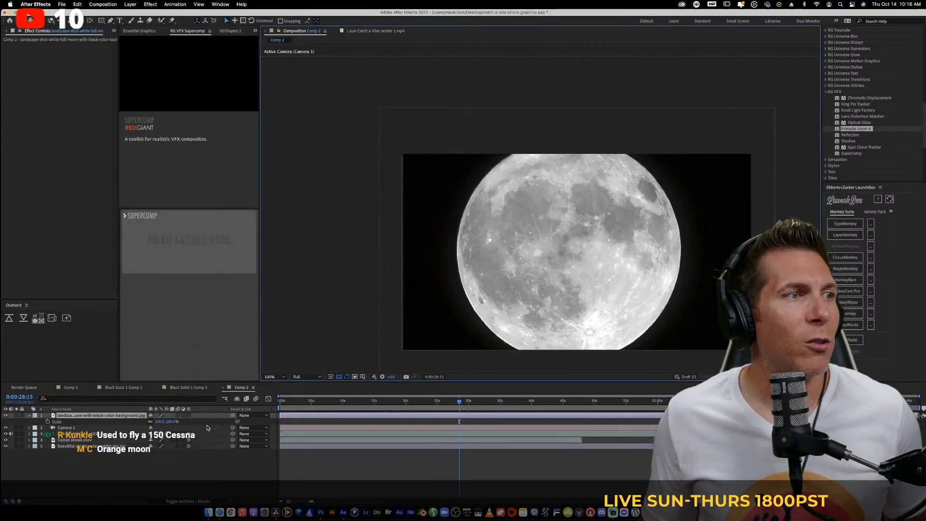
# Scale the moon layer to 53% and show the blending mode settings for the layers
pyautogui.press('s')
pyautogui.moveTo(164, 422); pyautogui.dragTo(141, 421)
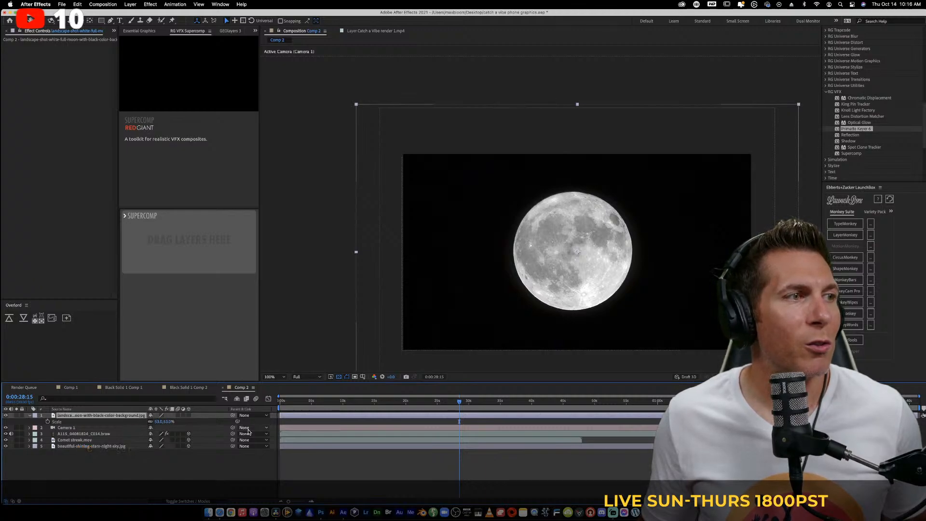
pyautogui.click(187, 499)
# Try the Overlay and Screen blending modes on the moon layer
pyautogui.click(176, 416)
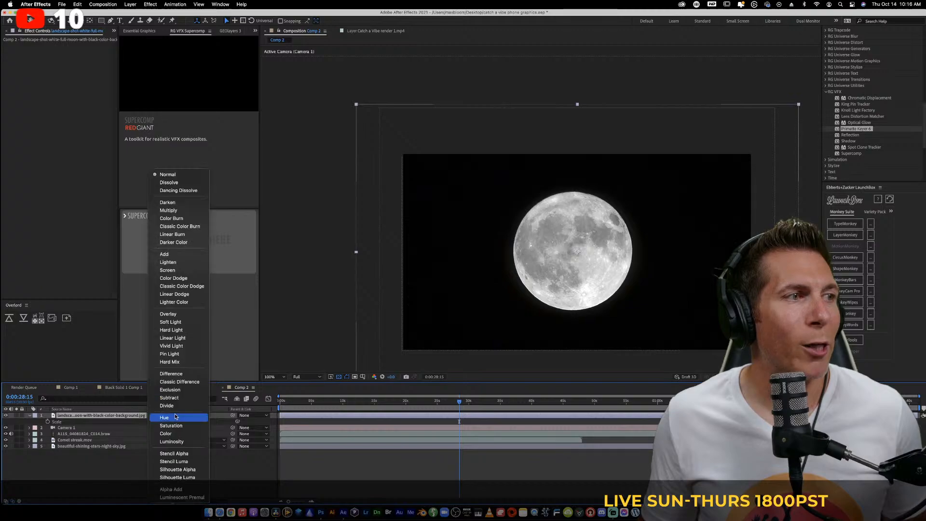
pyautogui.click(190, 314)
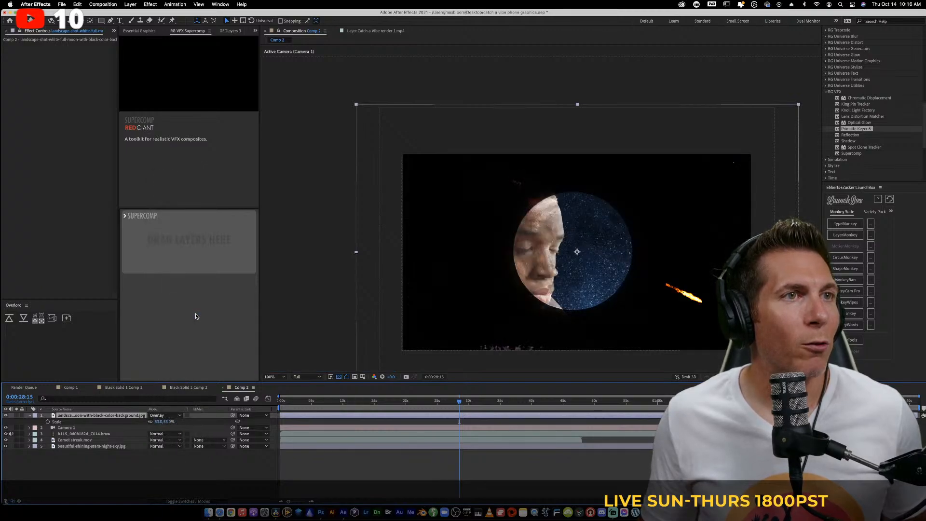
pyautogui.click(167, 415)
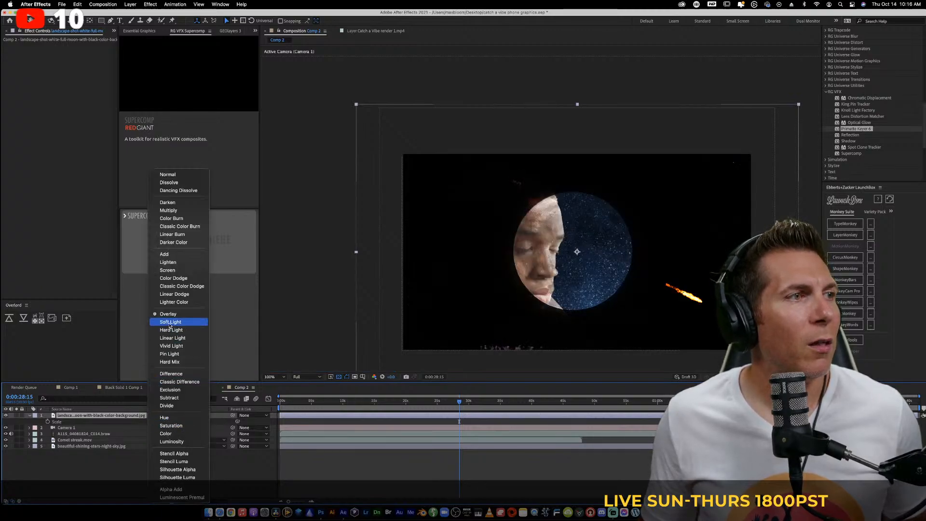
pyautogui.click(189, 271)
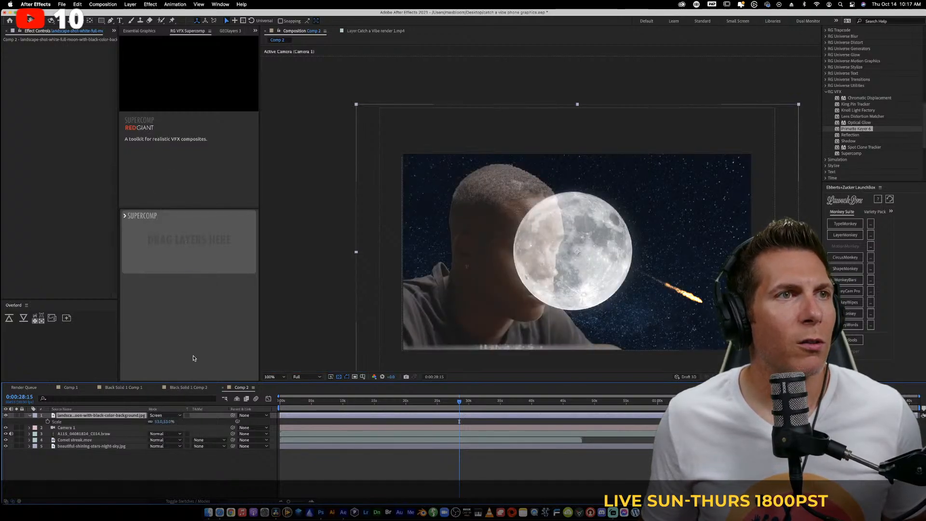
pyautogui.click(166, 416)
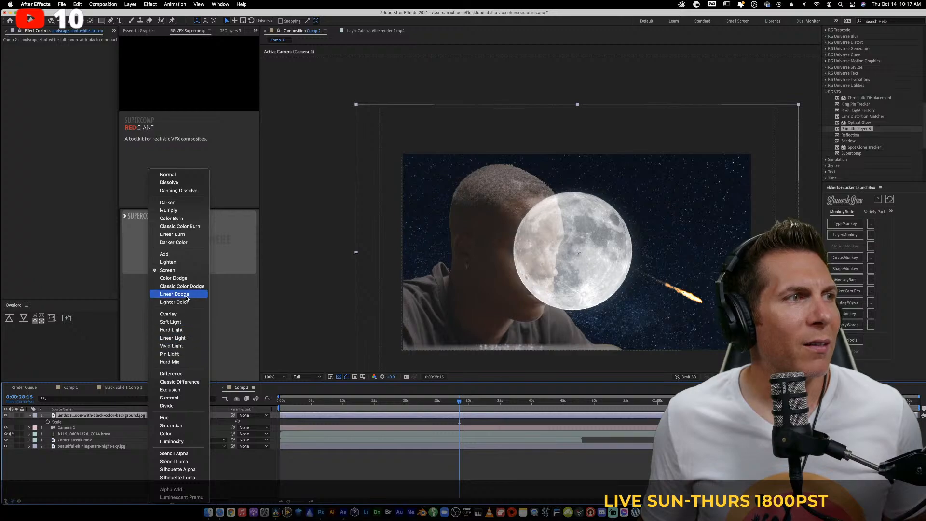
pyautogui.click(186, 313)
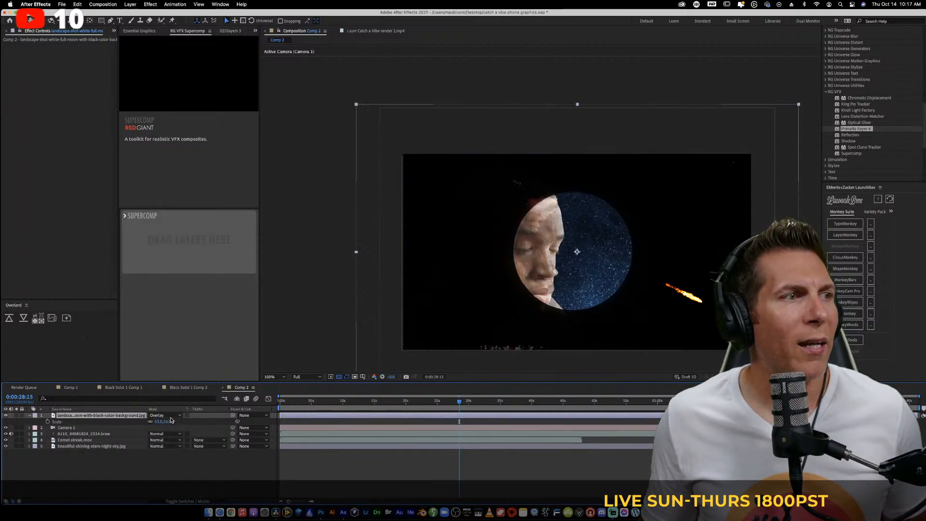
# Set the moon layer's blending mode to Lighten and move the moon to the upper right of the frame, above the comet
pyautogui.click(171, 419)
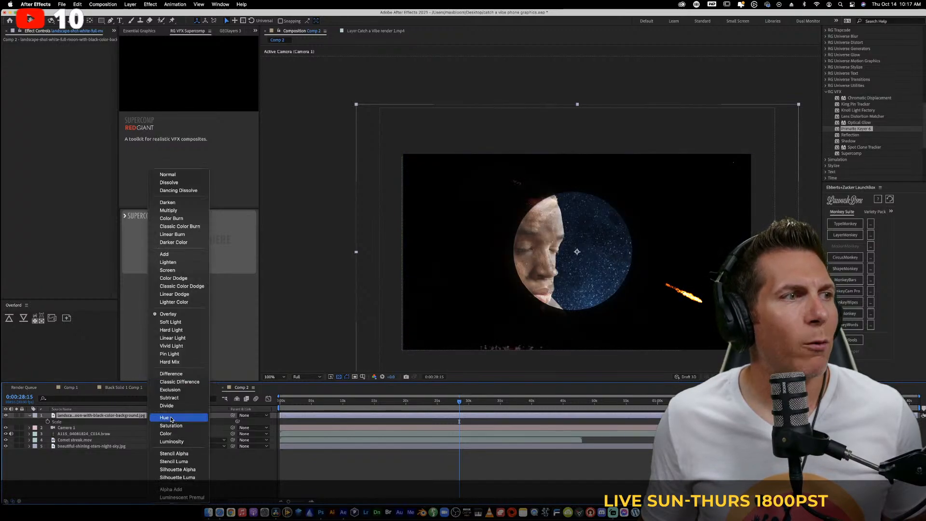
pyautogui.click(192, 263)
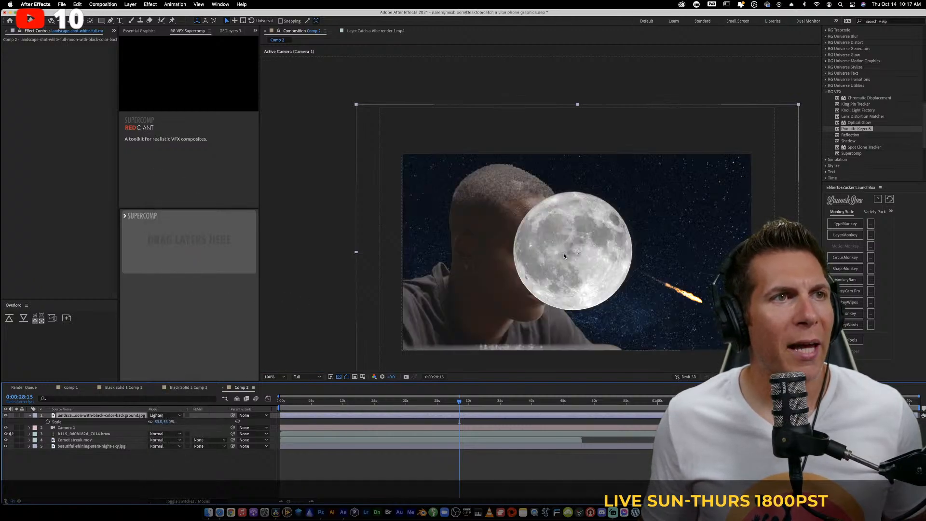
pyautogui.moveTo(564, 253); pyautogui.dragTo(661, 224)
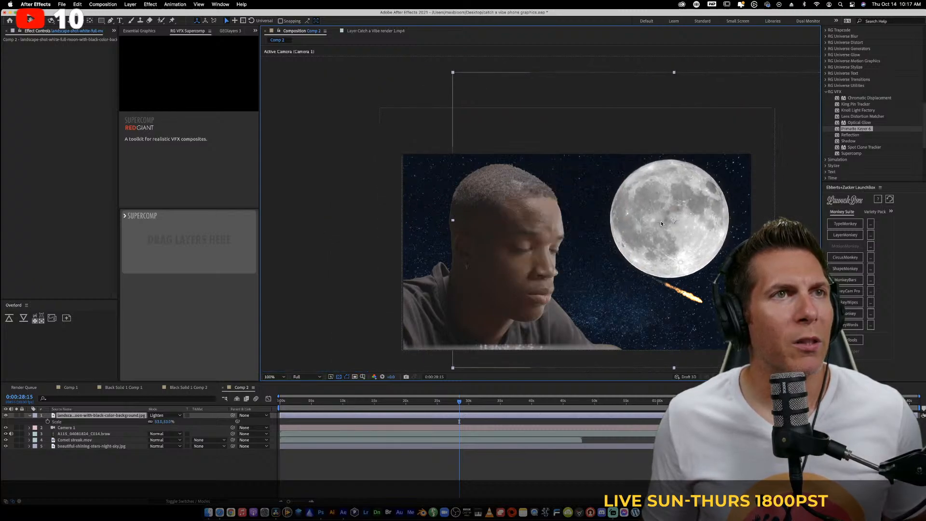
pyautogui.press('Return')
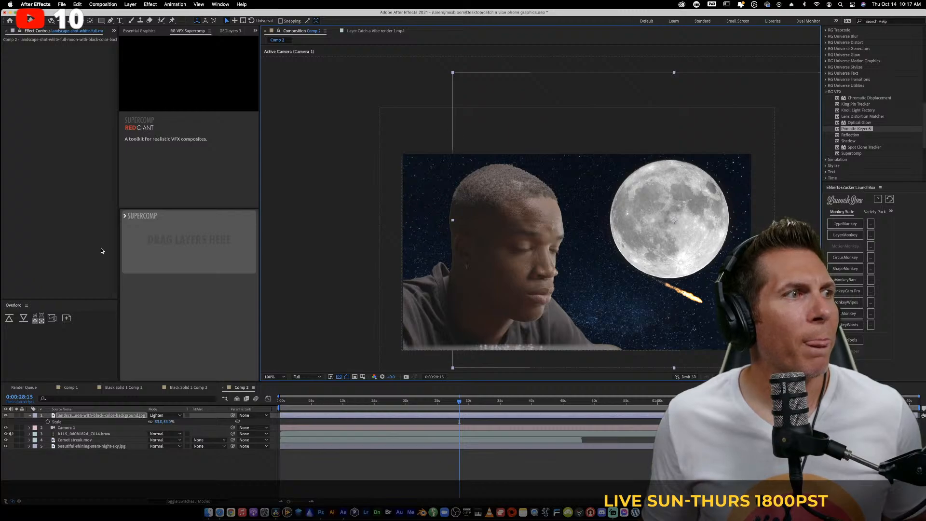
# Duplicate the moon layer and pre-compose both copies into a new composition named Moon
pyautogui.click(117, 418)
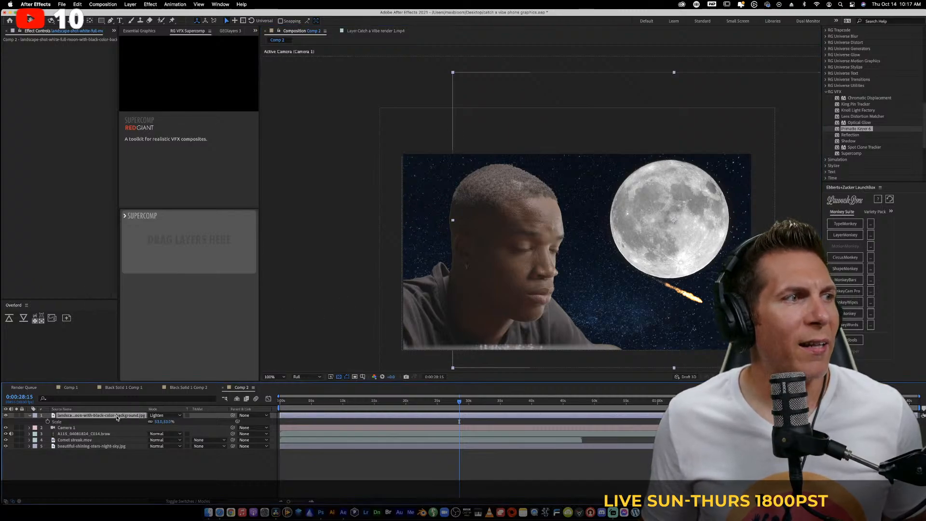
pyautogui.press('super+d')
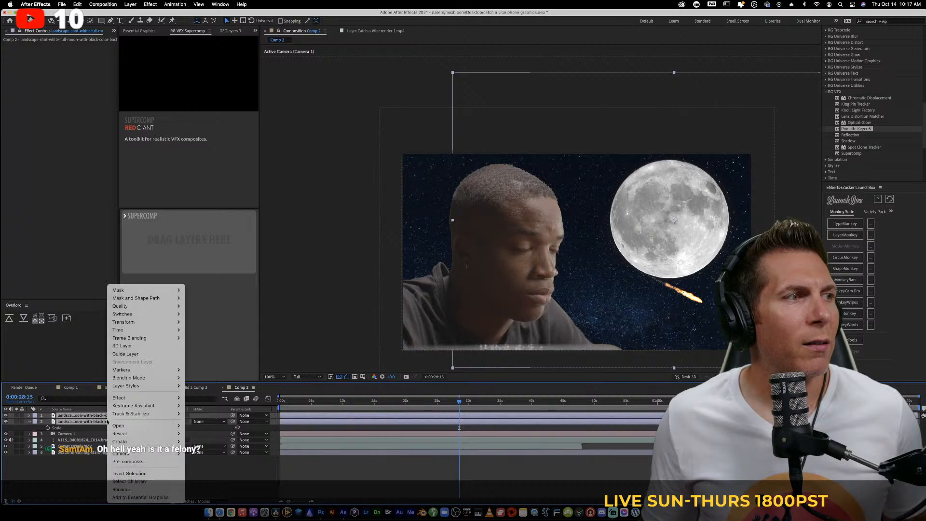
pyautogui.rightClick(109, 418)
pyautogui.click(128, 461)
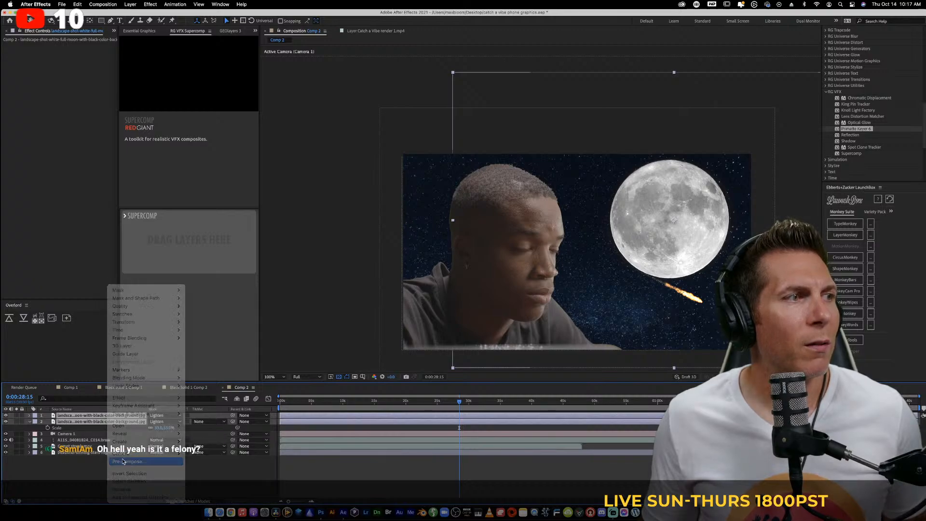
pyautogui.write('Moon')
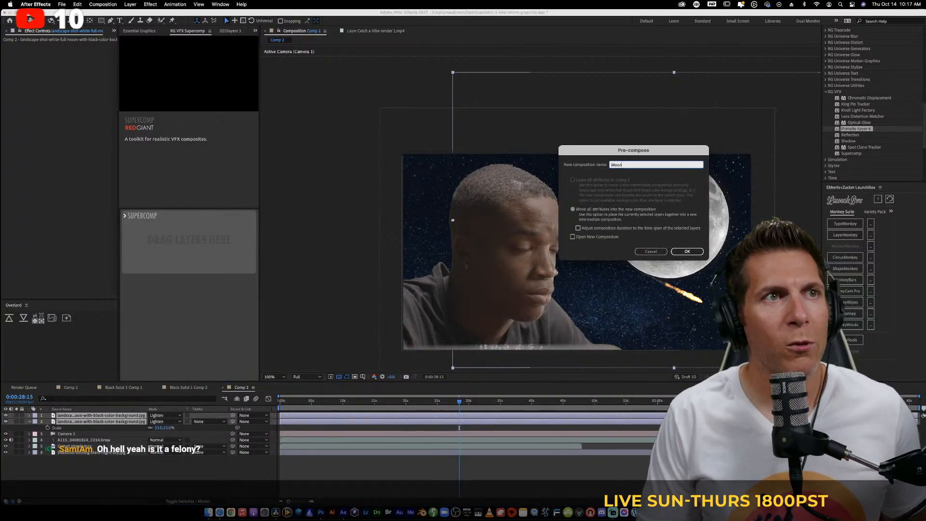
pyautogui.press('Return')
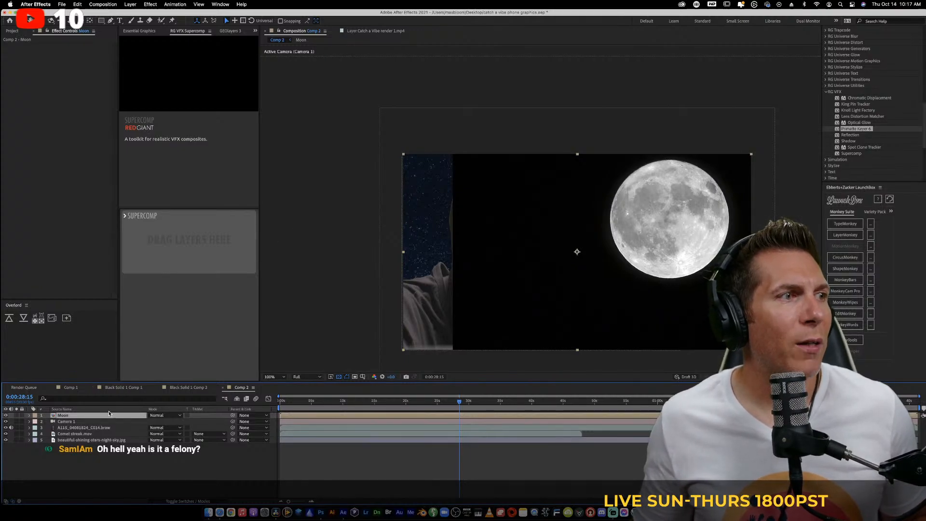
# Delete the duplicate moon layer inside the Moon composition and return to Comp 2
pyautogui.doubleClick(108, 416)
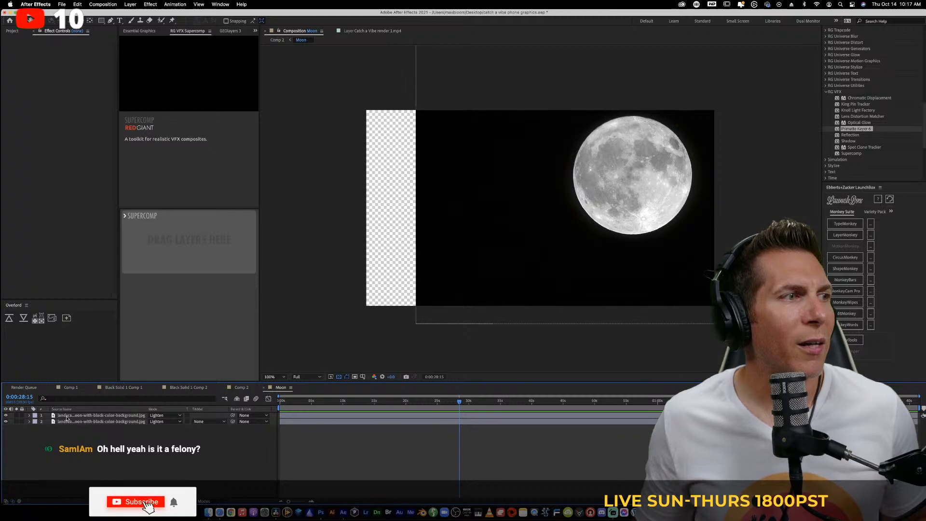
pyautogui.click(264, 388)
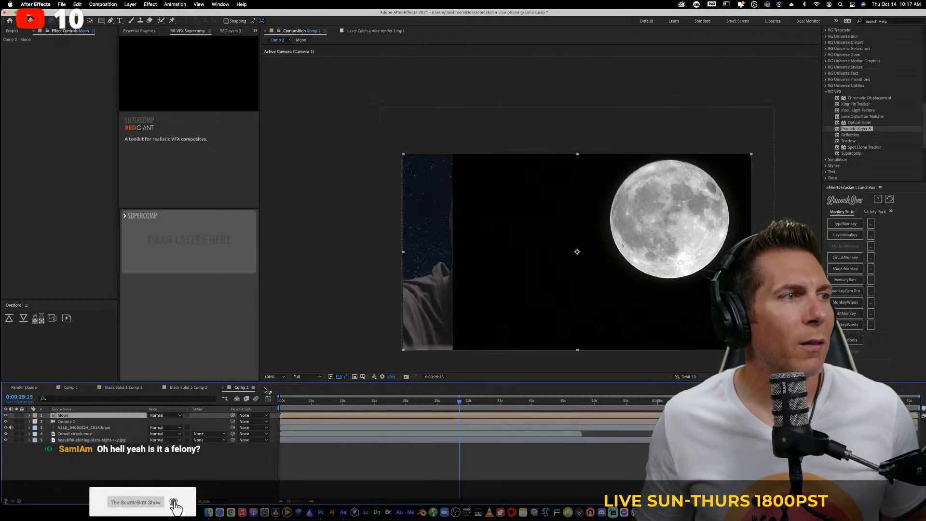
pyautogui.doubleClick(87, 417)
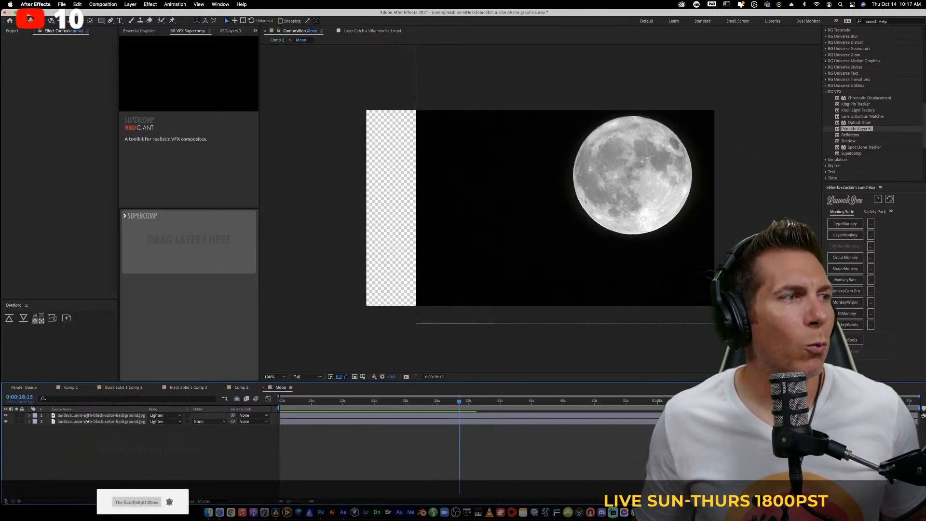
pyautogui.click(94, 422)
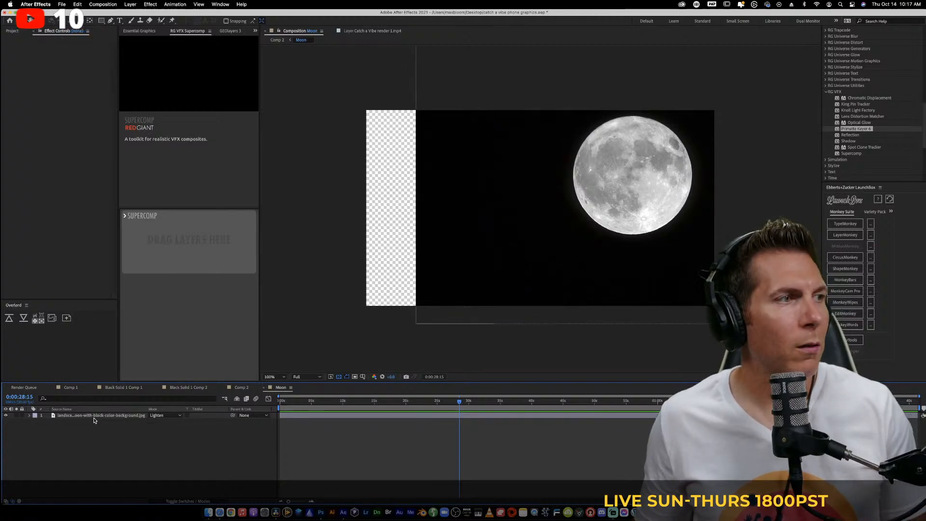
pyautogui.hotkey('shift', 'Escape')
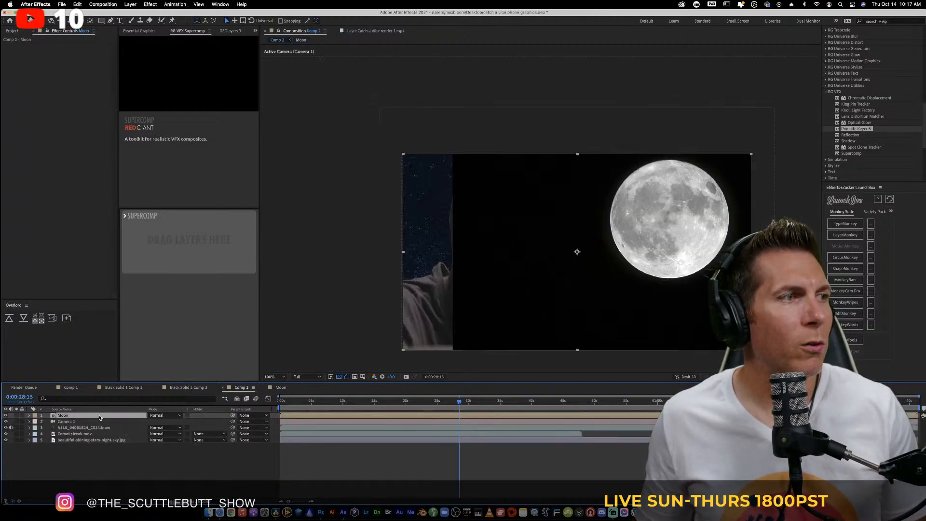
# Replace the Moon pre-comp layer with landscape-shot-white-full-moon-with-black-color-background.jpg from the Desktop, placed directly below Comet streak.mov
pyautogui.press('Delete')
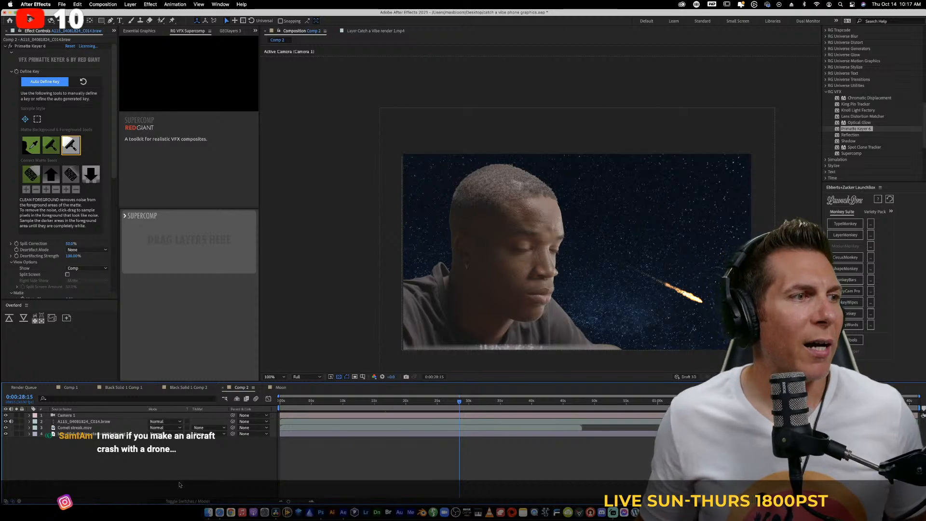
pyautogui.click(209, 512)
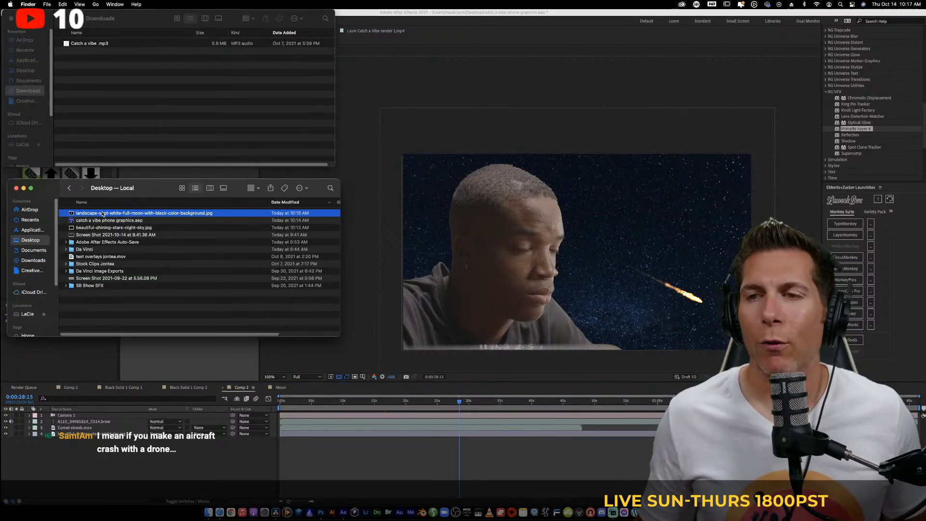
pyautogui.moveTo(103, 213); pyautogui.dragTo(188, 449)
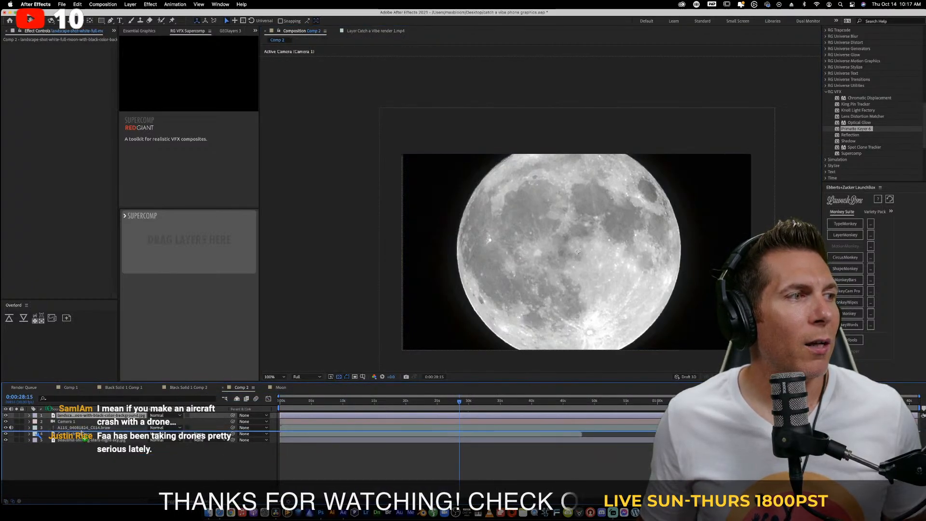
pyautogui.moveTo(77, 416); pyautogui.dragTo(91, 436)
# Scale the full-moon image layer to 35%
pyautogui.press('s')
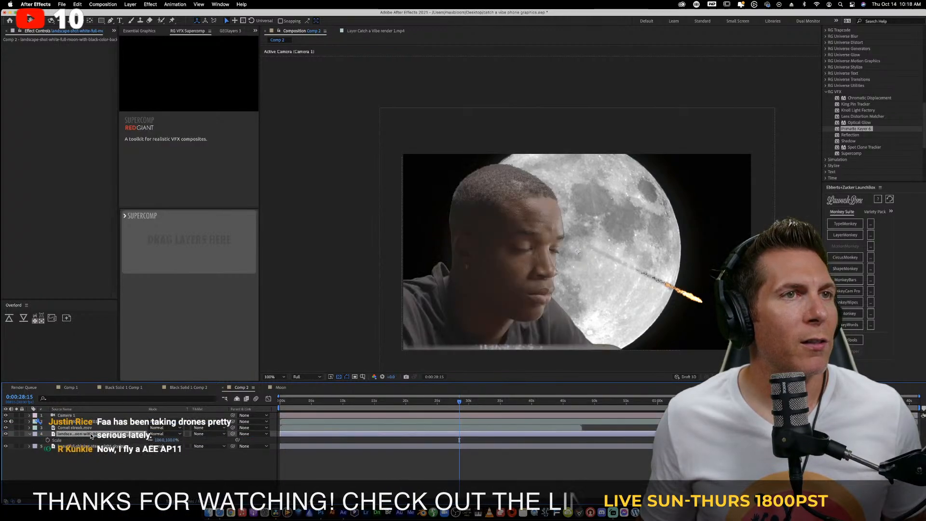
pyautogui.moveTo(159, 440); pyautogui.dragTo(133, 440)
pyautogui.click(208, 434)
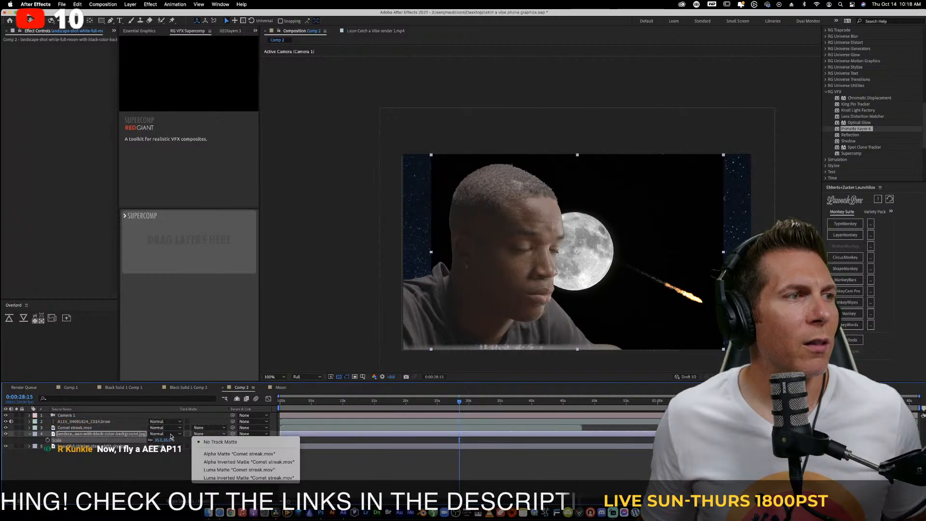
pyautogui.click(171, 437)
pyautogui.click(171, 437)
pyautogui.click(119, 439)
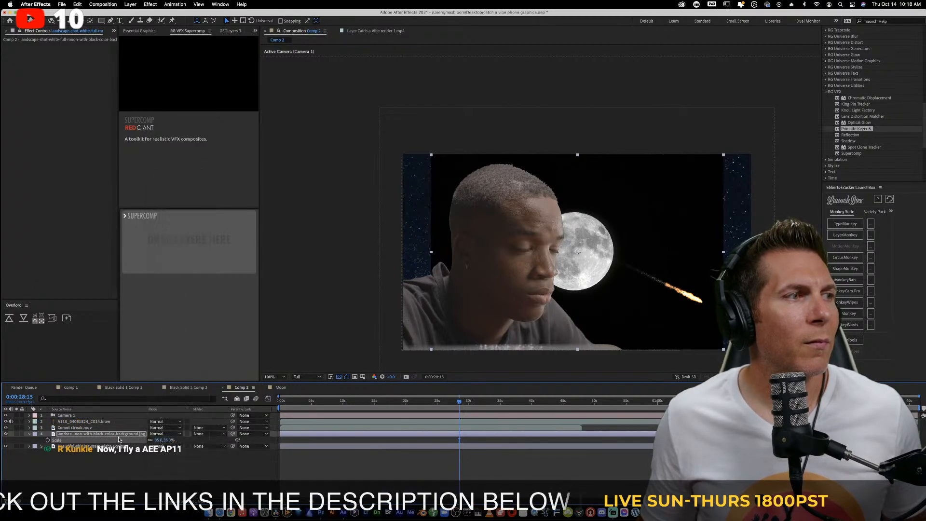
# Make the moon layer 3D and move the moon to the upper right of the frame, above the comet
pyautogui.click(202, 503)
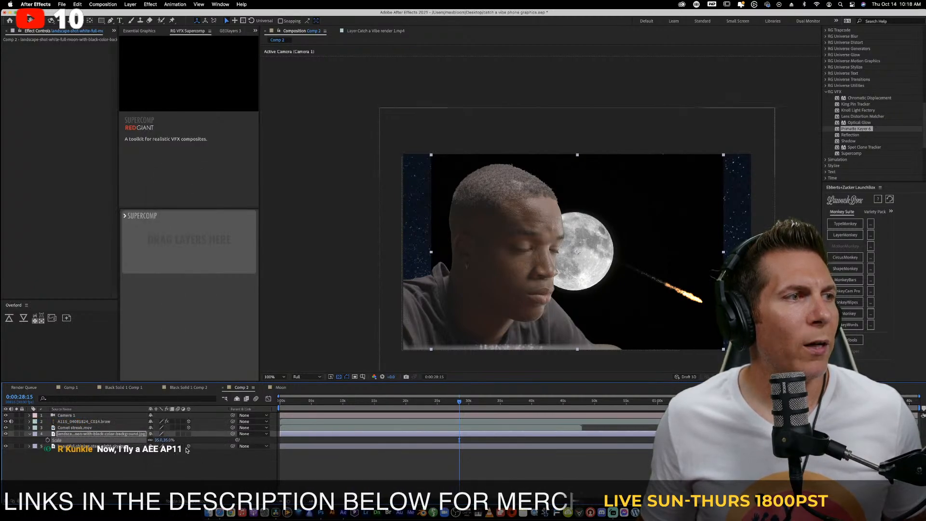
pyautogui.click(189, 434)
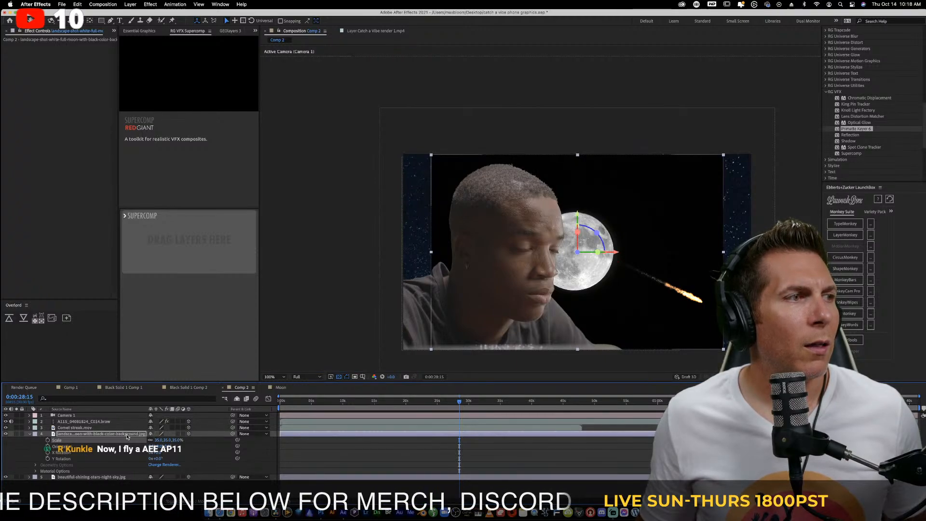
pyautogui.click(644, 238)
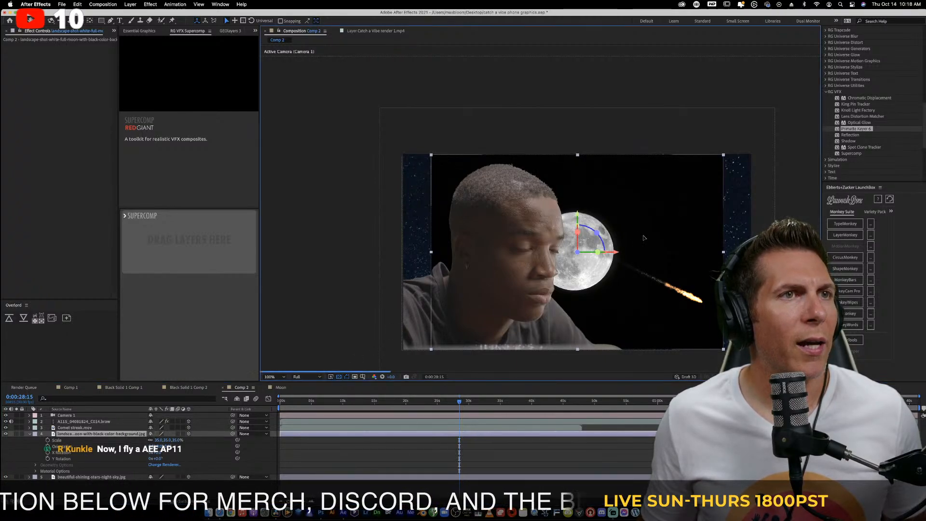
pyautogui.moveTo(644, 238); pyautogui.dragTo(719, 203)
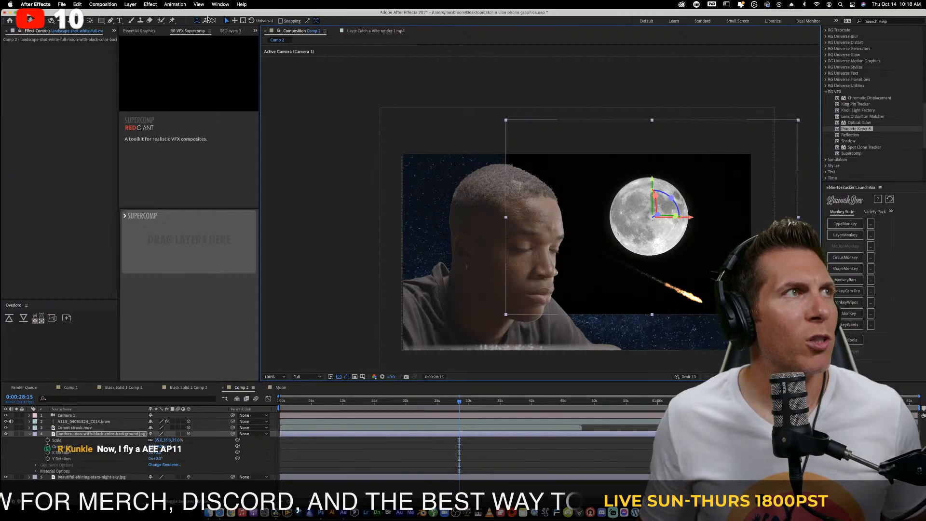
# Try an elliptical mask drawn outward from the moon's center and scale the moon layer to 43%
pyautogui.moveTo(102, 20); pyautogui.dragTo(124, 38)
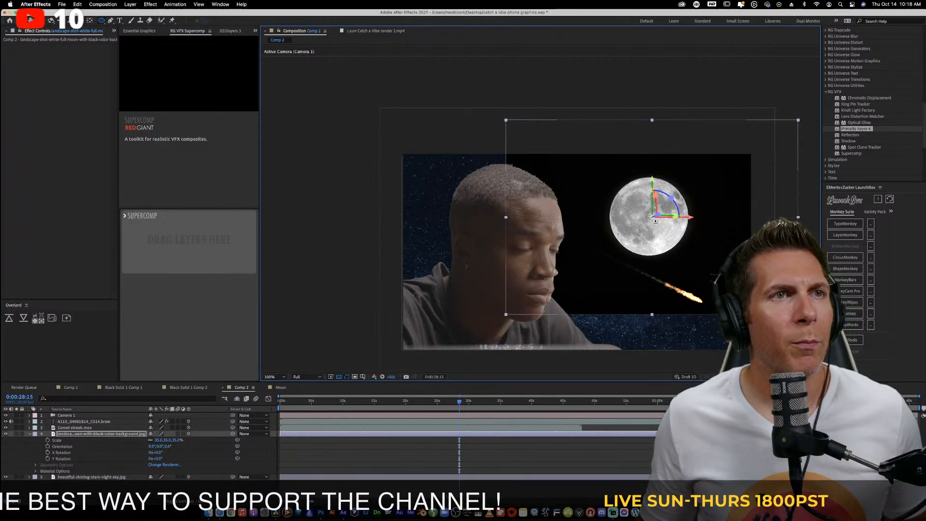
pyautogui.moveTo(651, 217)
pyautogui.mouseDown()
pyautogui.moveTo(728, 295)
pyautogui.moveTo(680, 243)
pyautogui.mouseUp()
pyautogui.moveTo(707, 274); pyautogui.dragTo(733, 299)
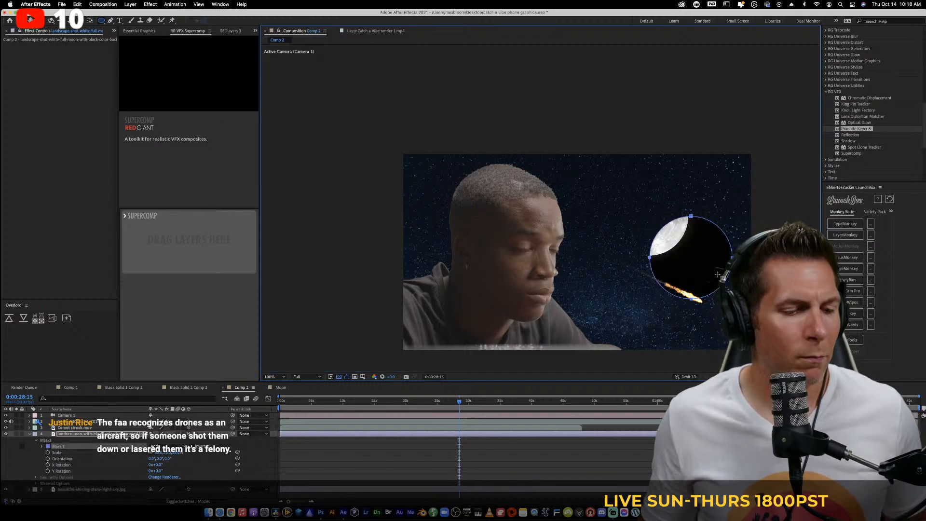
pyautogui.press('v')
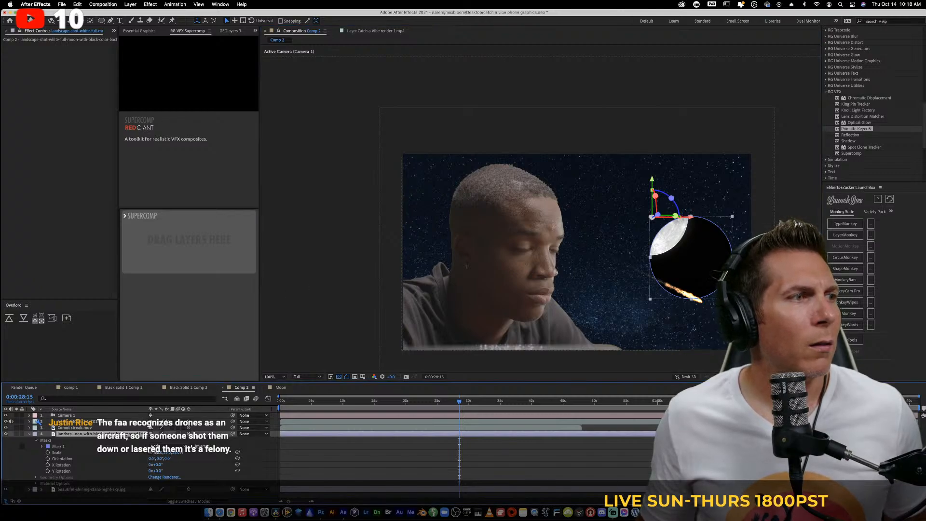
pyautogui.moveTo(153, 453); pyautogui.dragTo(160, 453)
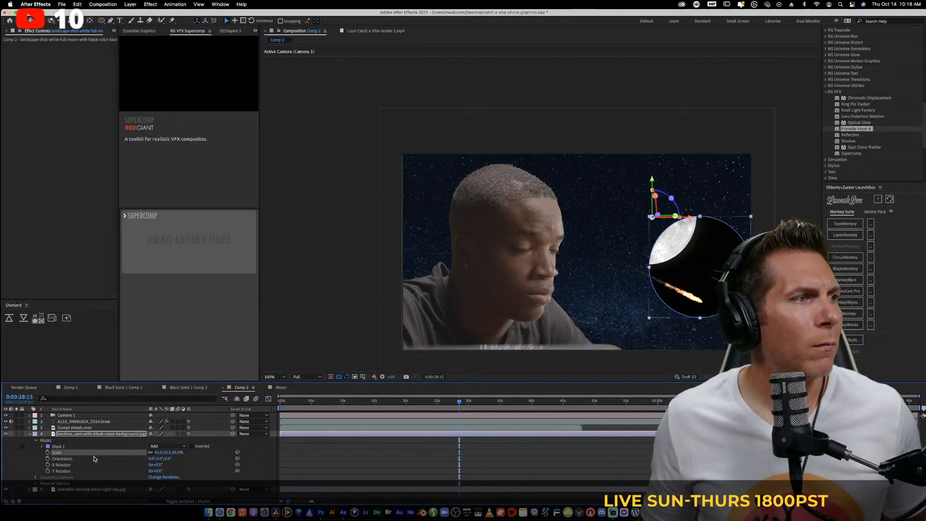
pyautogui.click(100, 446)
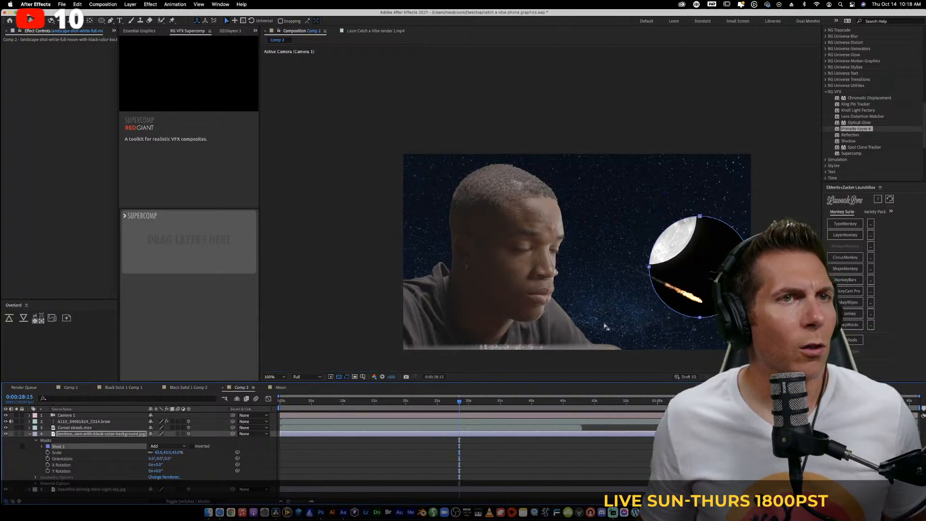
# Try to reposition the masked moon in the frame and undo the accidental shift of the comet streak
pyautogui.click(646, 240)
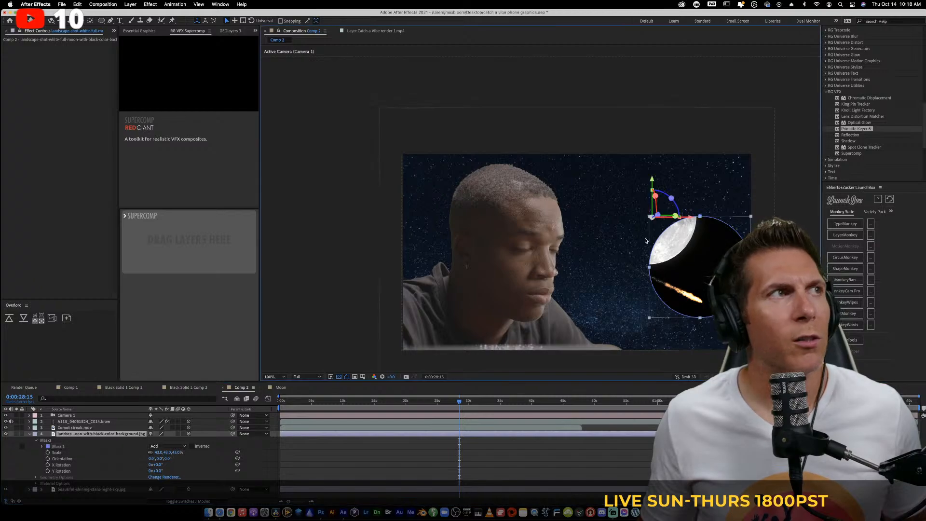
pyautogui.click(734, 229)
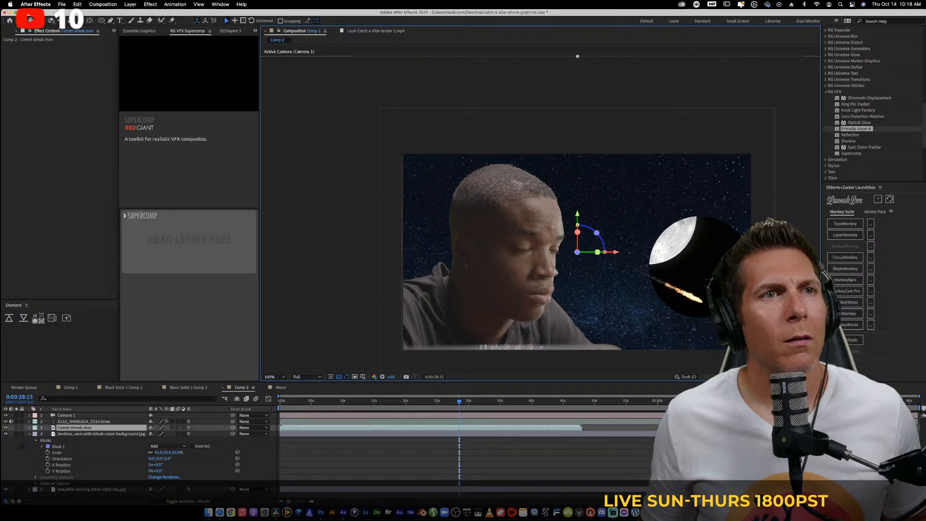
pyautogui.moveTo(597, 233); pyautogui.dragTo(710, 256)
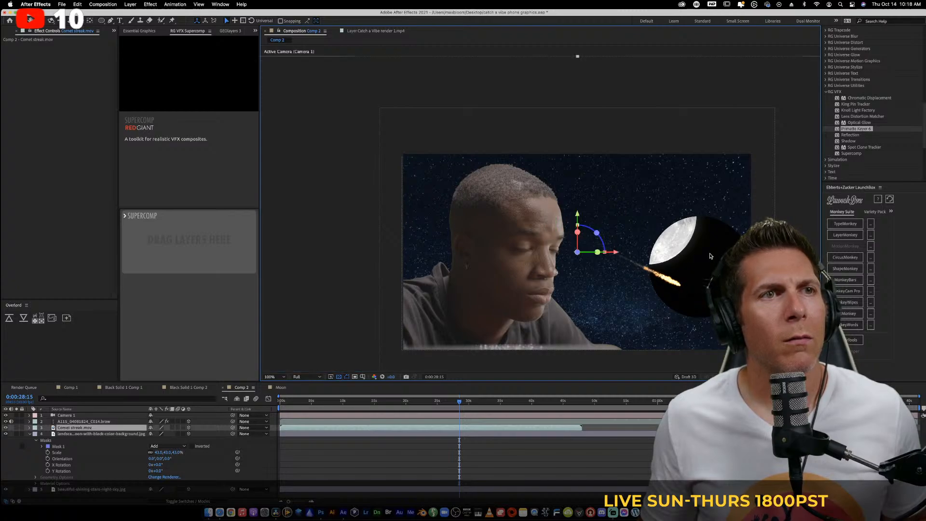
pyautogui.click(688, 221)
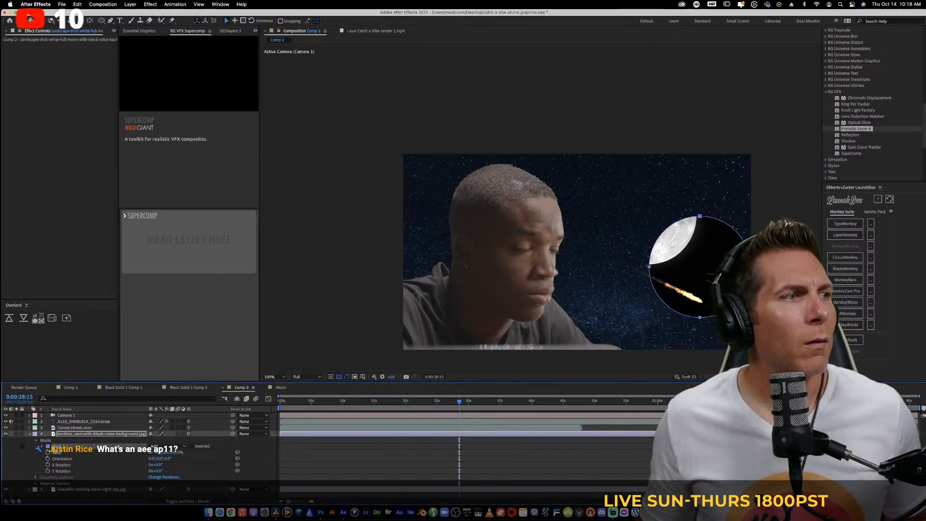
# Look into the moon mask's shape settings and try rotating the moon layer through its Z orientation
pyautogui.click(40, 448)
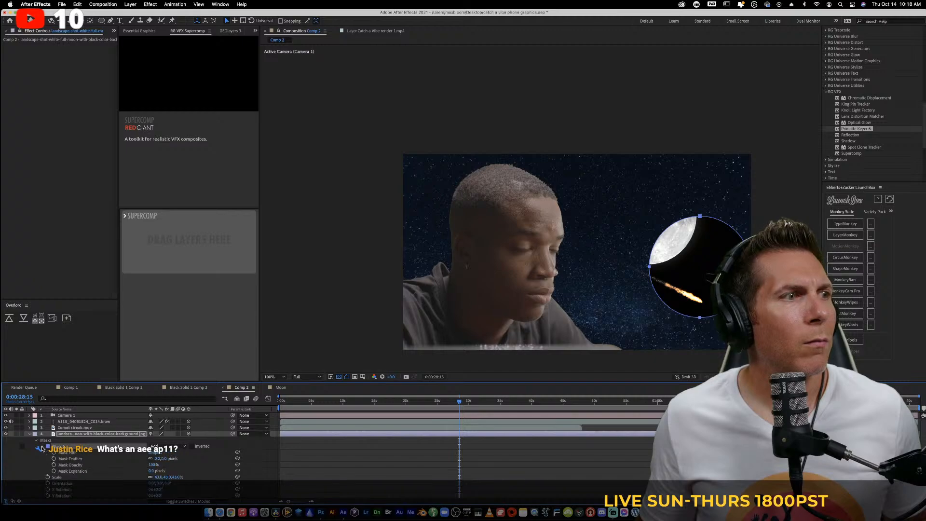
pyautogui.click(156, 453)
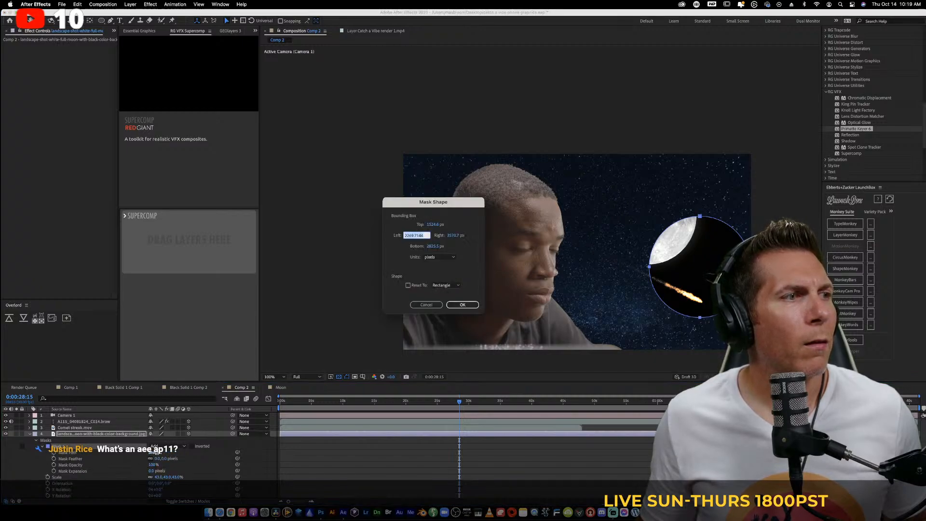
pyautogui.click(436, 304)
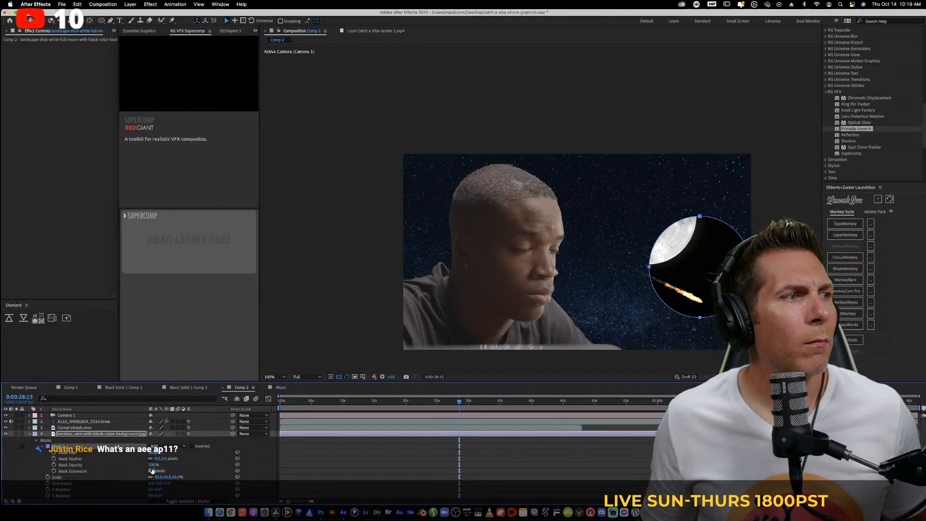
pyautogui.scroll(-1, 128, 488)
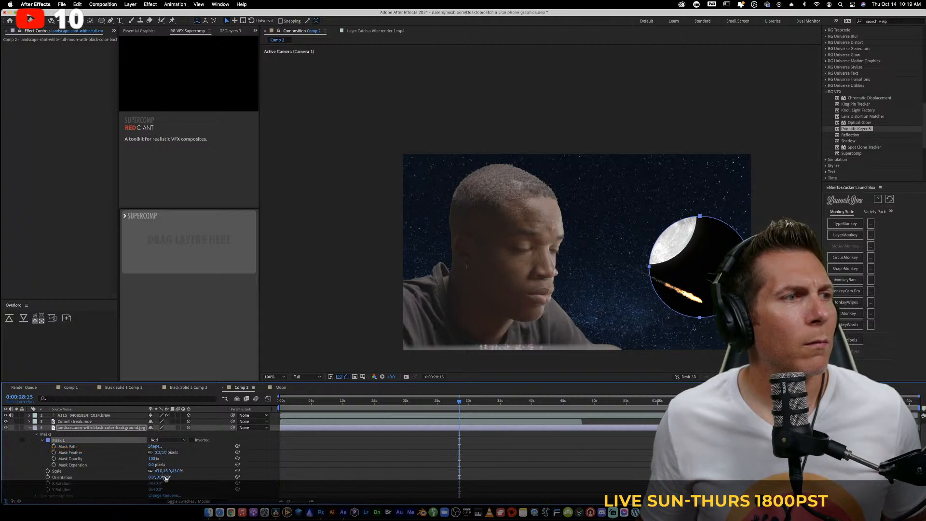
pyautogui.moveTo(166, 477); pyautogui.dragTo(150, 477)
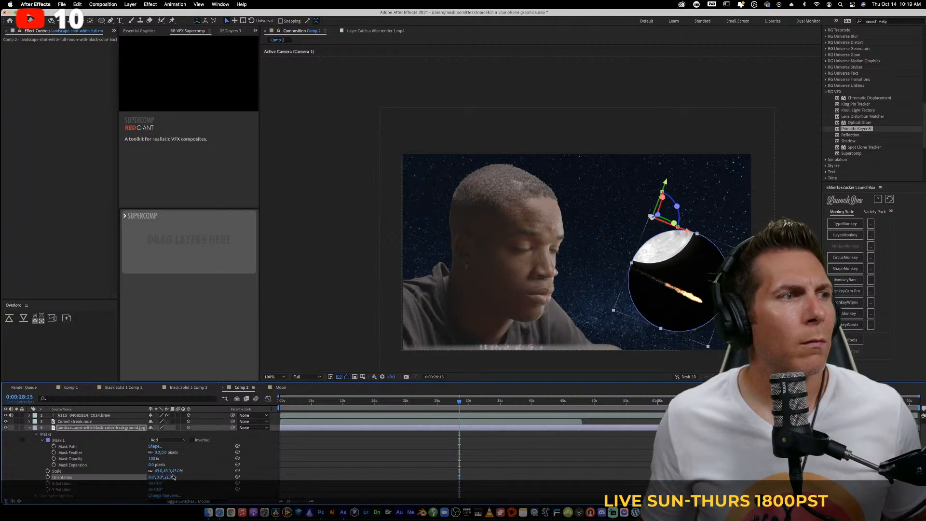
pyautogui.click(182, 443)
# Turn off 3D for the moon layer and replace its misplaced mask with an ellipse fitted around the moon
pyautogui.click(188, 427)
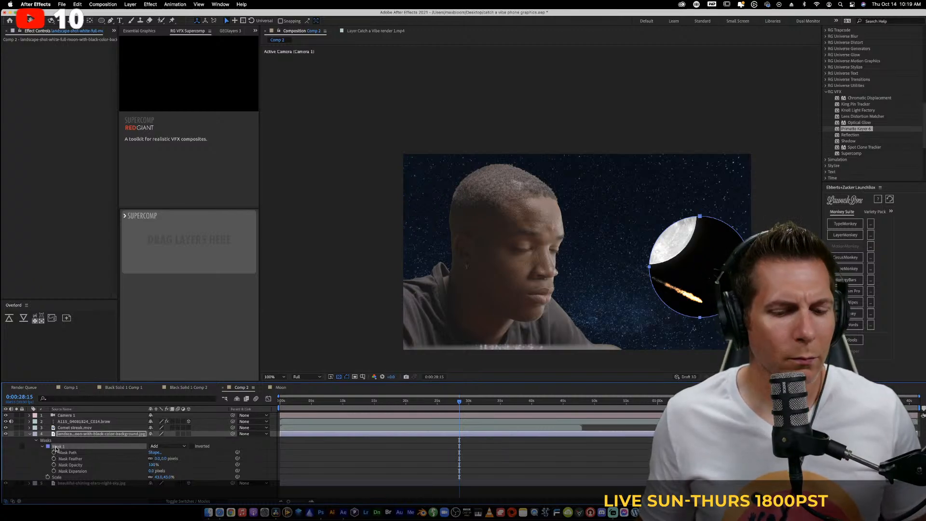
pyautogui.press('Delete')
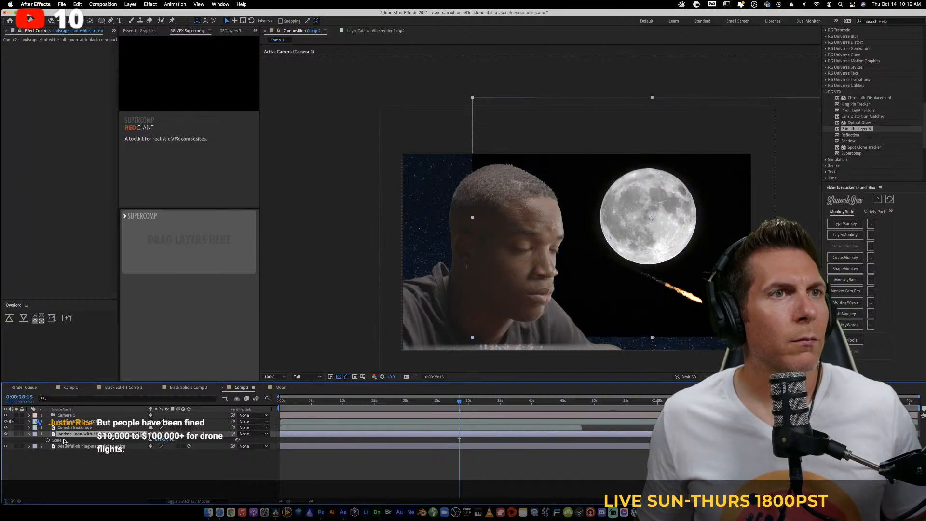
pyautogui.click(102, 21)
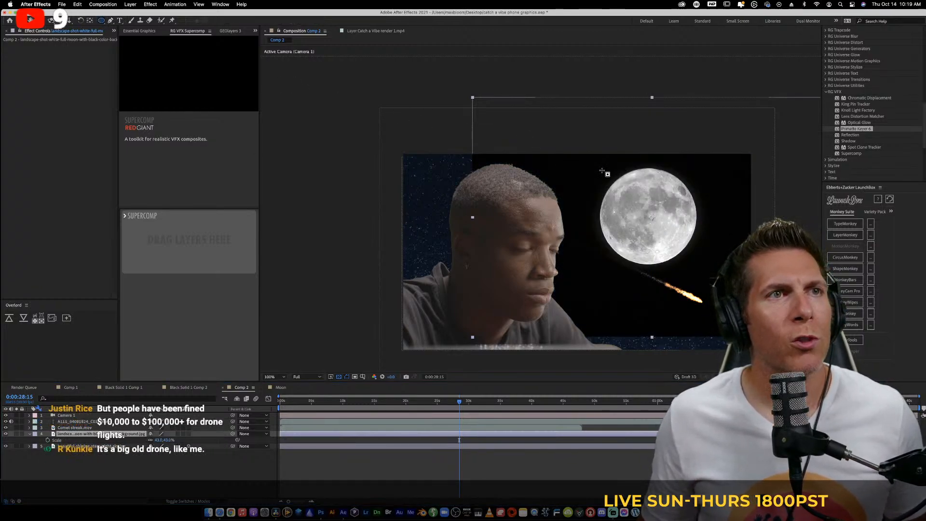
pyautogui.moveTo(602, 171); pyautogui.dragTo(698, 257)
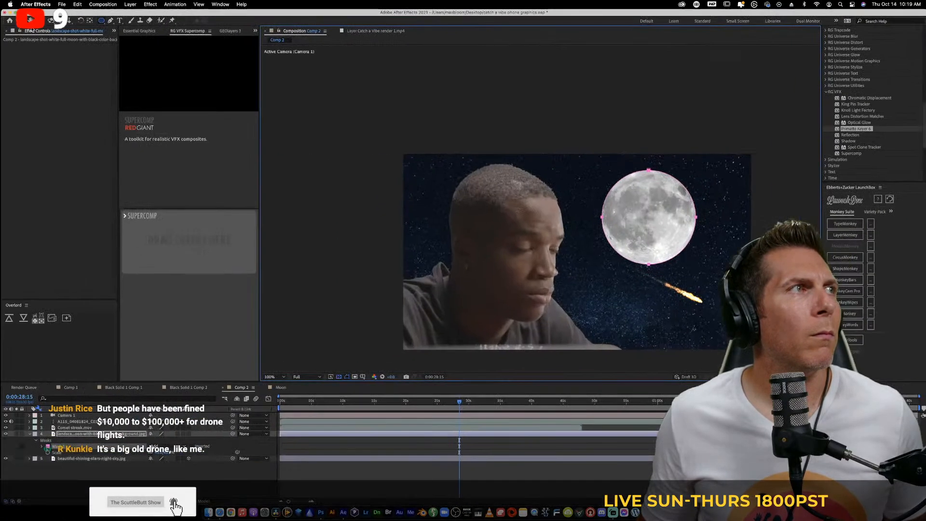
pyautogui.click(638, 256)
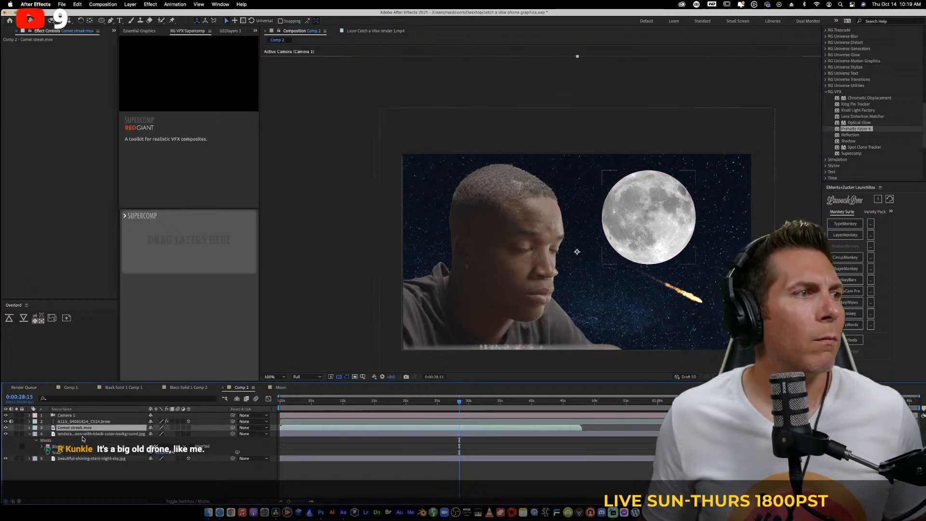
# Shift the moon further toward the upper right, scale it to 26%, and make its layer 3D again
pyautogui.press('p')
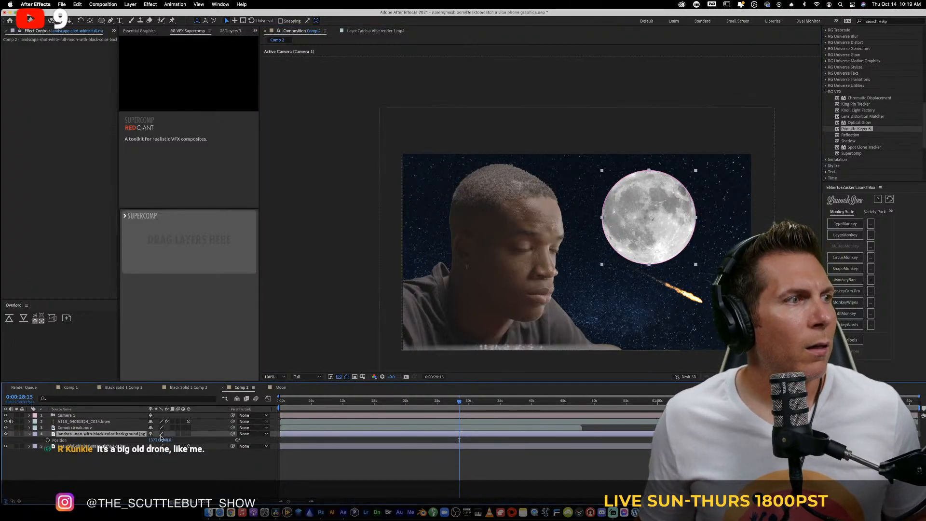
pyautogui.moveTo(154, 440)
pyautogui.mouseDown()
pyautogui.moveTo(196, 438)
pyautogui.moveTo(151, 435)
pyautogui.moveTo(157, 442)
pyautogui.mouseUp()
pyautogui.press('s')
pyautogui.click(188, 433)
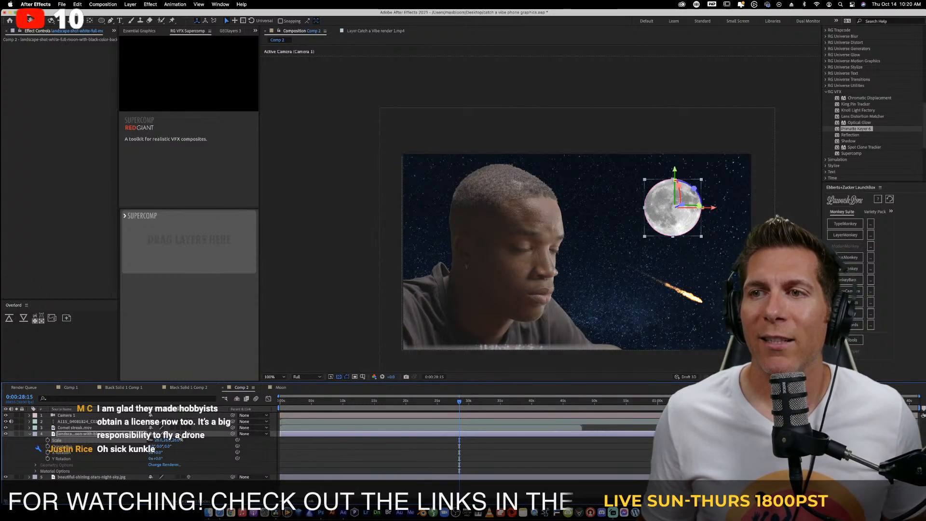
# Push the moon layer back in depth to a Z position of about 890
pyautogui.click(161, 477)
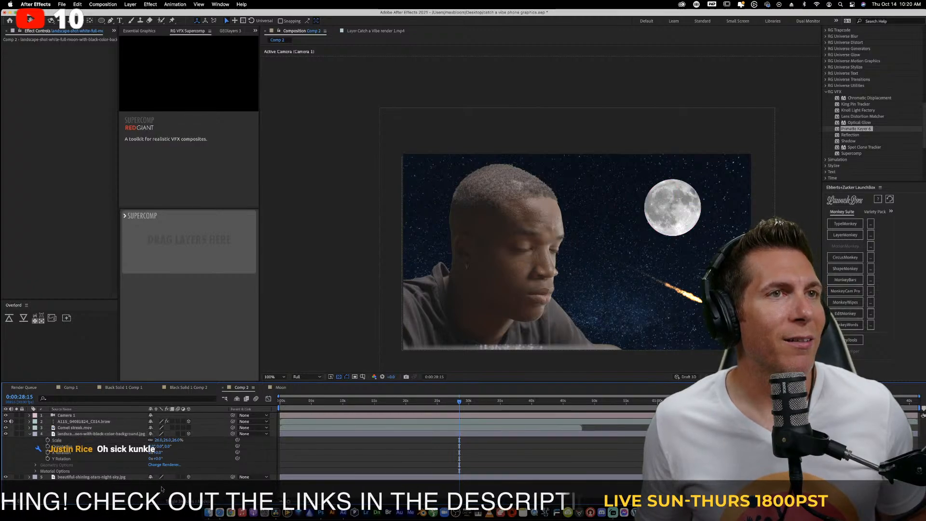
pyautogui.click(60, 434)
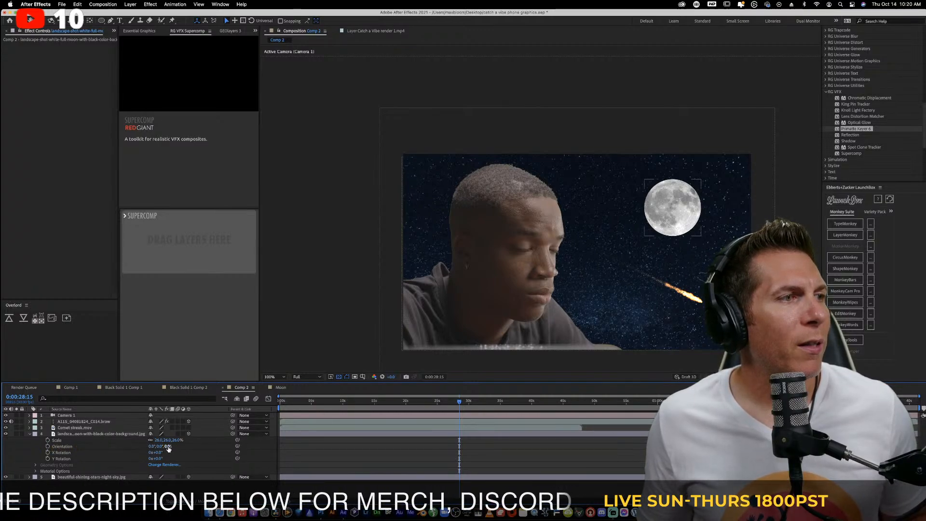
pyautogui.click(97, 435)
pyautogui.press('p')
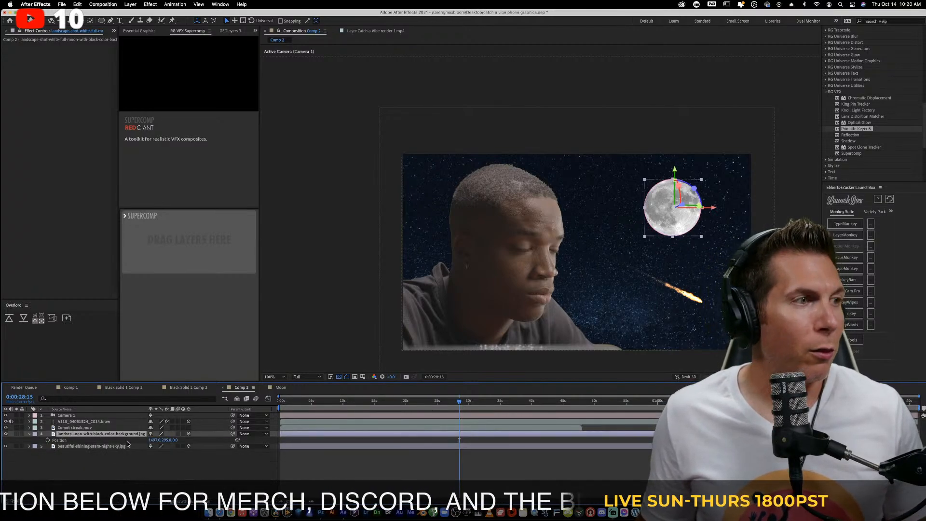
pyautogui.moveTo(174, 440); pyautogui.dragTo(529, 456)
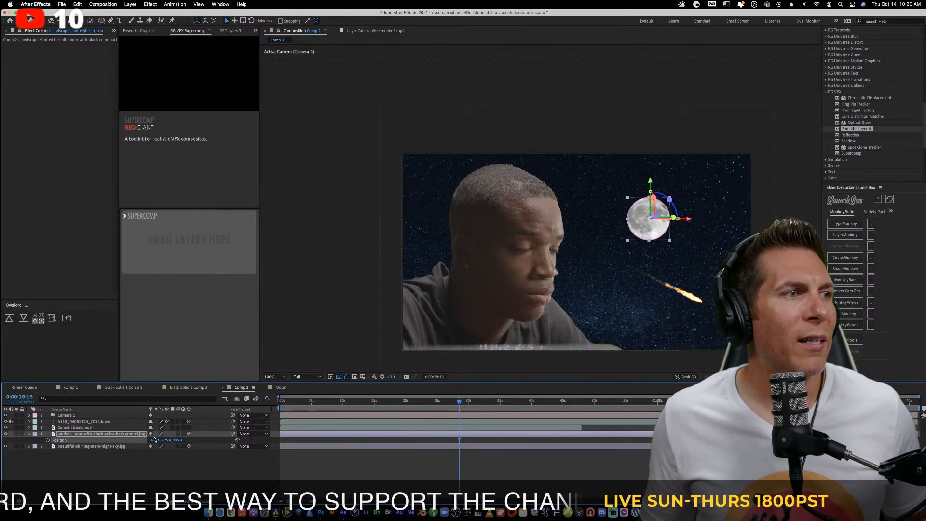
# Keyframe the moon's Position from beside the performer's face at the first frame to the upper right of the sky at the composition's end
pyautogui.moveTo(154, 439); pyautogui.dragTo(286, 432)
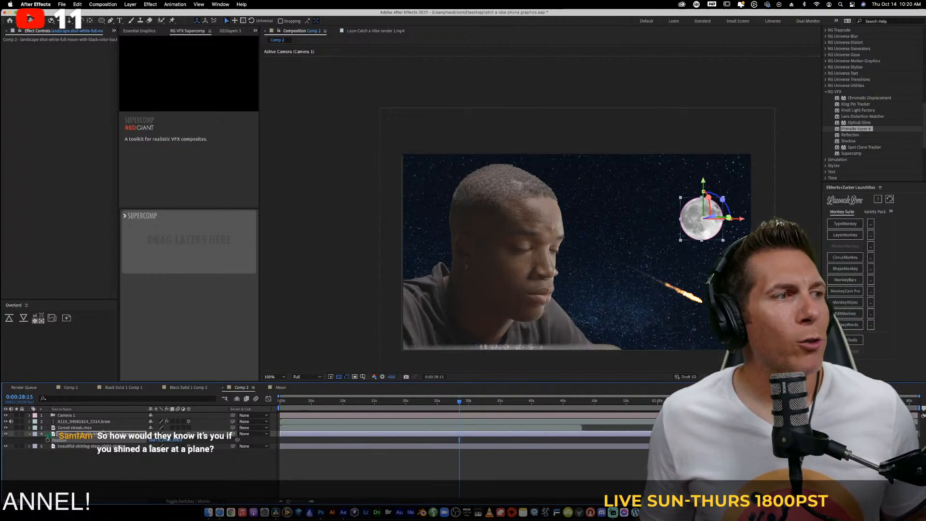
pyautogui.click(103, 464)
pyautogui.click(107, 435)
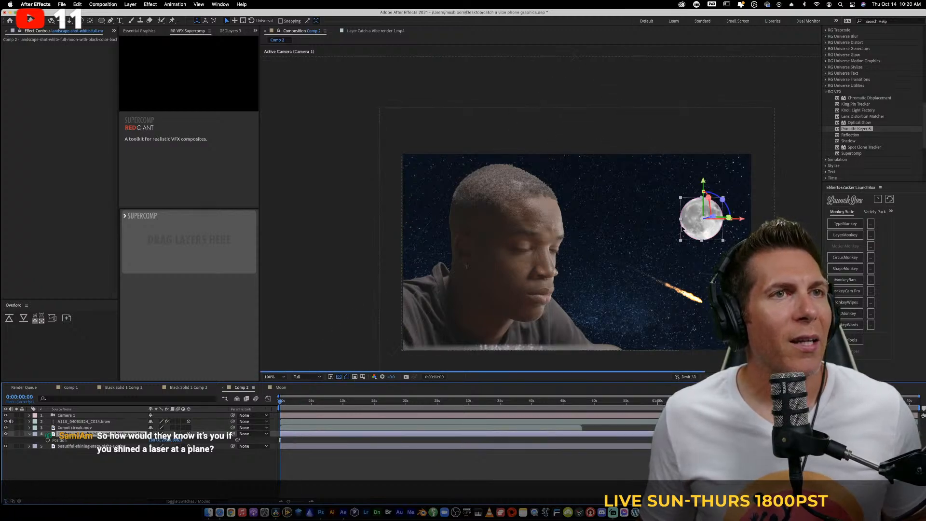
pyautogui.moveTo(689, 227); pyautogui.dragTo(597, 263)
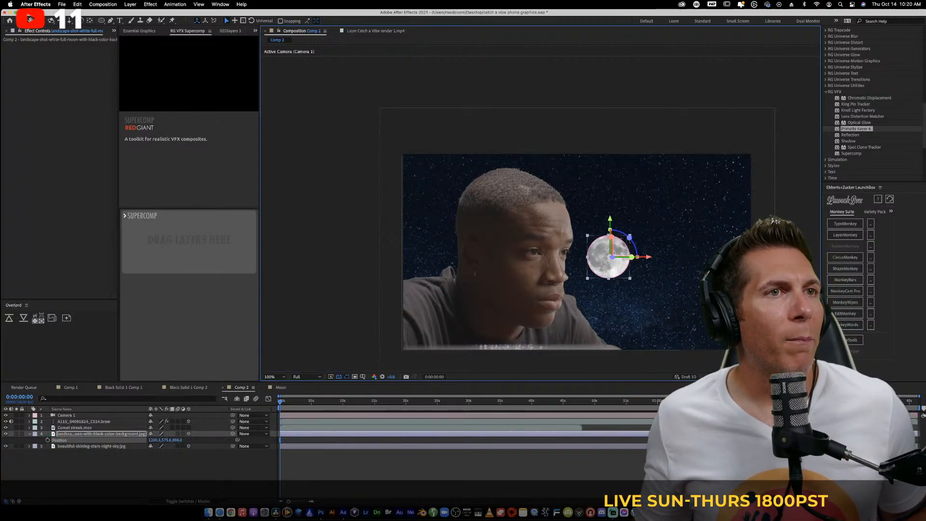
pyautogui.click(47, 440)
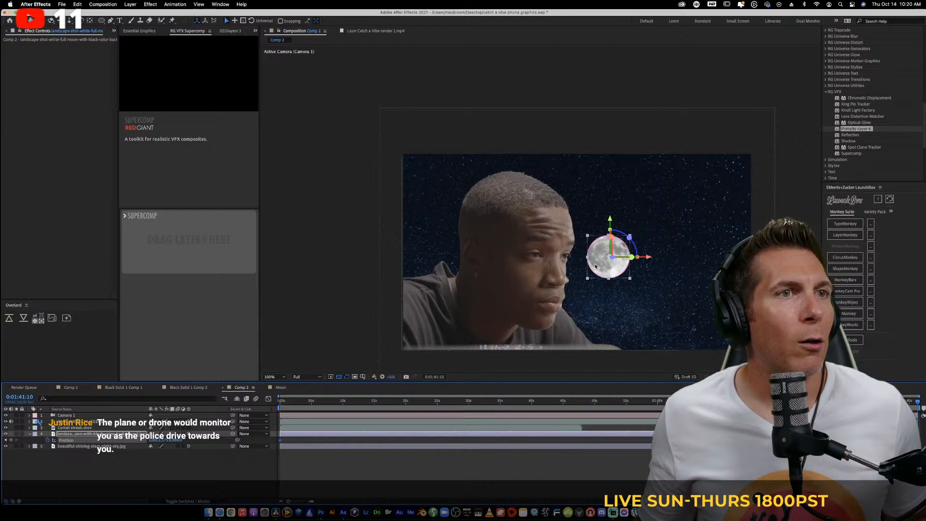
pyautogui.moveTo(618, 253); pyautogui.dragTo(730, 182)
pyautogui.press('Home')
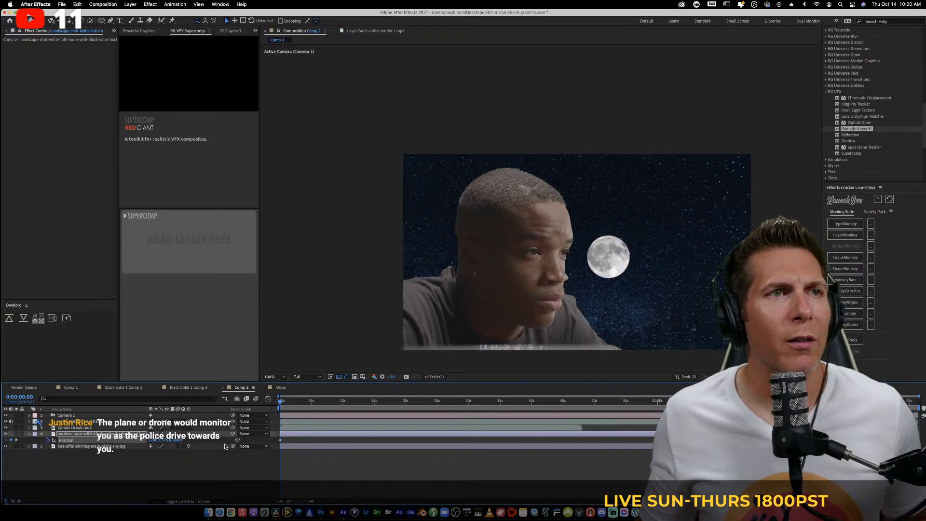
# Hide the performer footage layer and play back the moon's drift across the starry sky
pyautogui.press('pagedown')
pyautogui.press('pagedown')
pyautogui.press('pagedown')
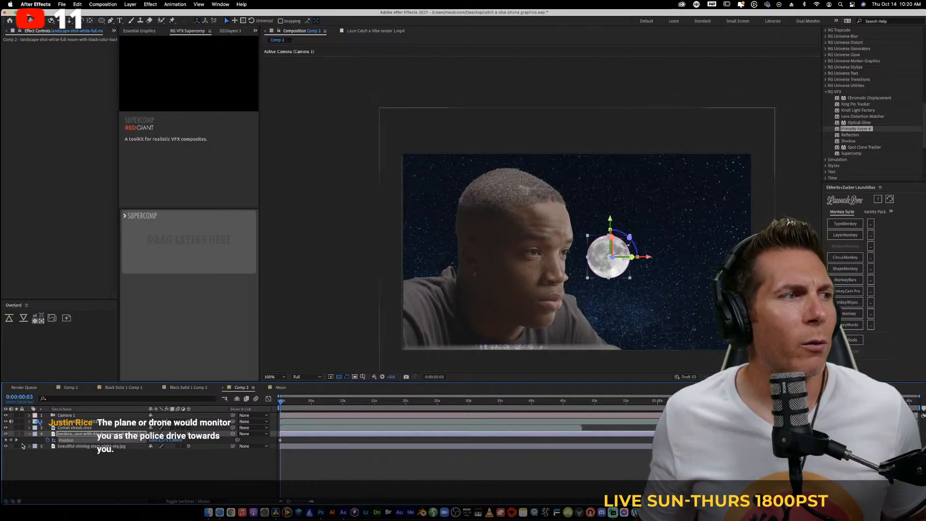
pyautogui.click(6, 446)
pyautogui.click(5, 446)
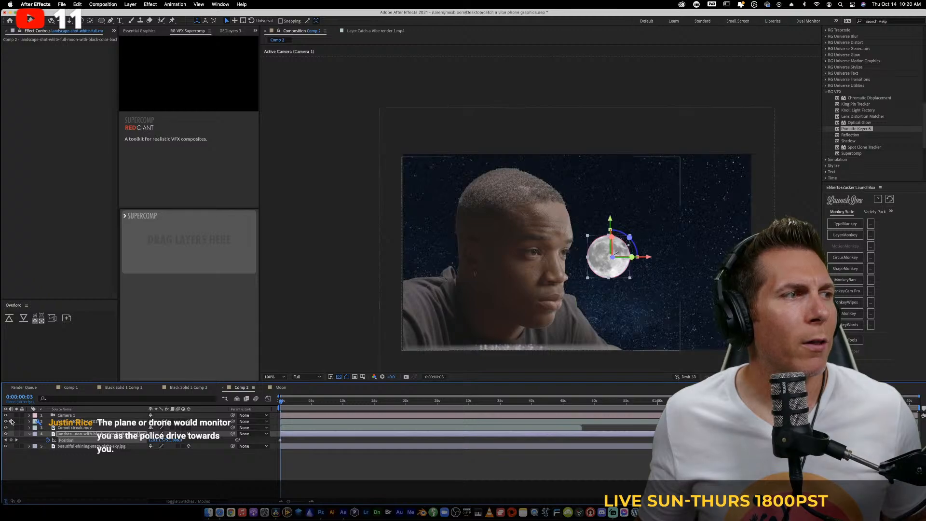
pyautogui.click(6, 421)
pyautogui.click(164, 469)
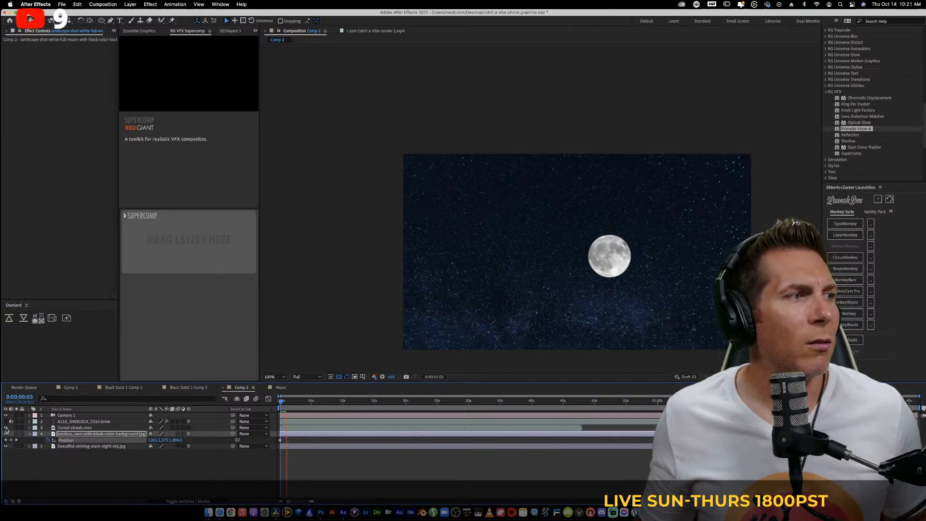
pyautogui.click(128, 496)
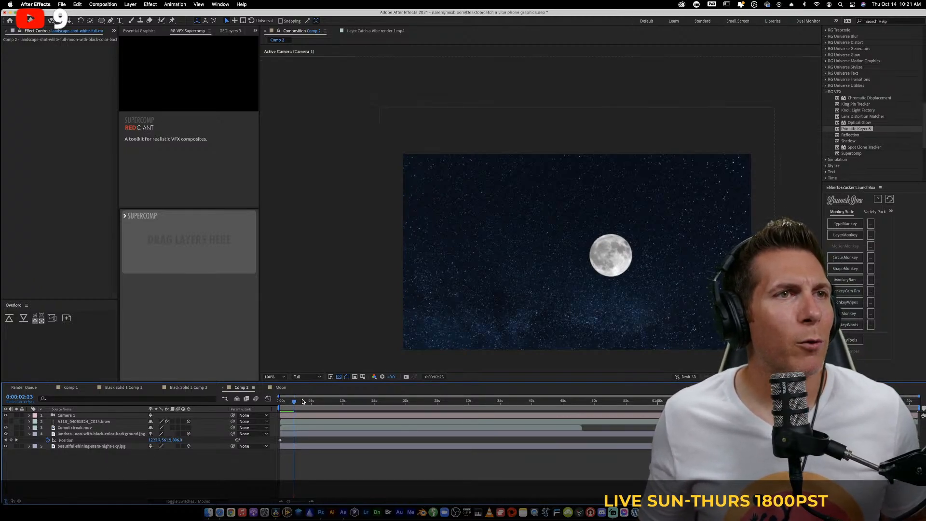
# Review the moon's path against the comet, raise the moon and shift it slightly right at the first frame, and scrub through the motion
pyautogui.moveTo(294, 401)
pyautogui.mouseDown()
pyautogui.moveTo(542, 390)
pyautogui.moveTo(491, 392)
pyautogui.mouseUp()
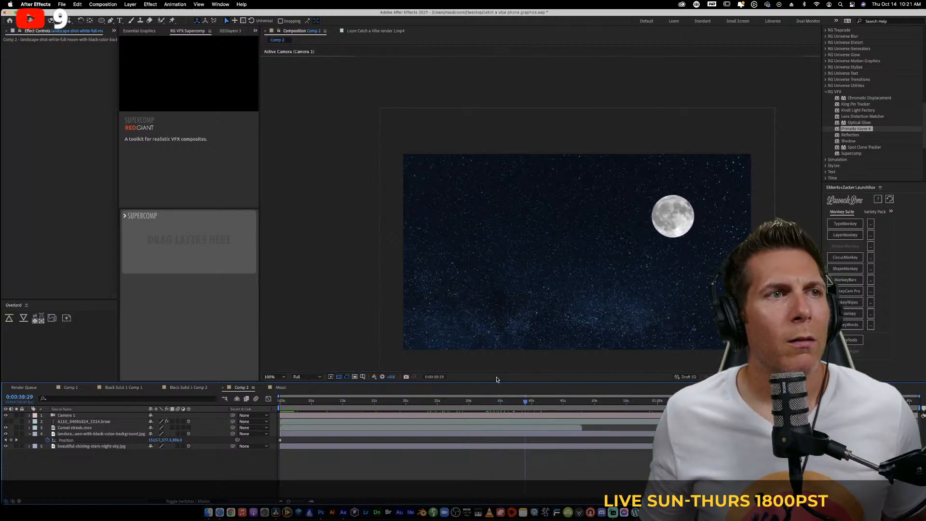
pyautogui.moveTo(497, 380)
pyautogui.mouseDown()
pyautogui.moveTo(393, 378)
pyautogui.moveTo(421, 376)
pyautogui.mouseUp()
pyautogui.click(83, 428)
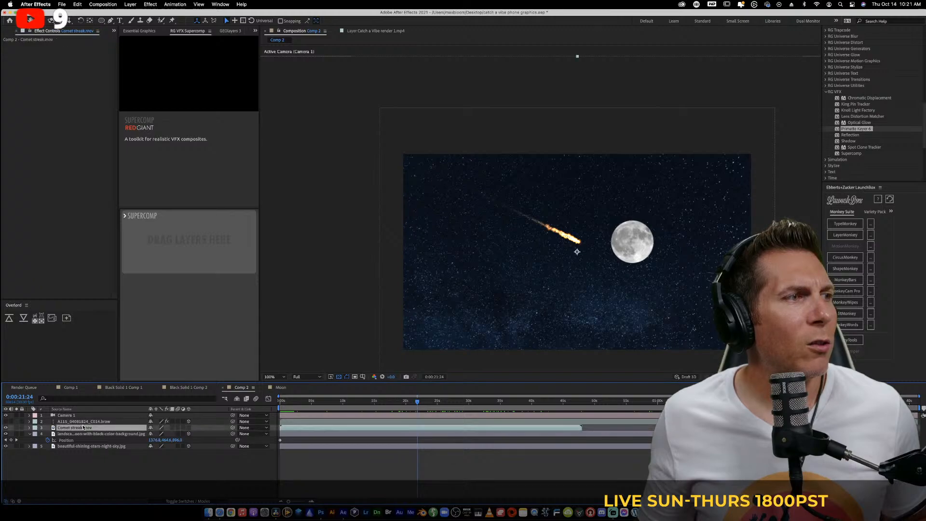
pyautogui.click(81, 434)
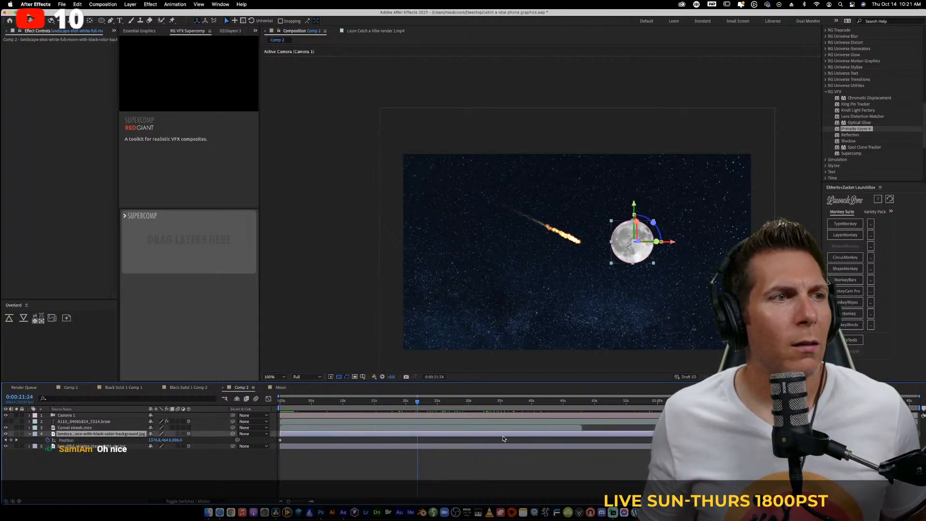
pyautogui.moveTo(295, 404); pyautogui.dragTo(277, 404)
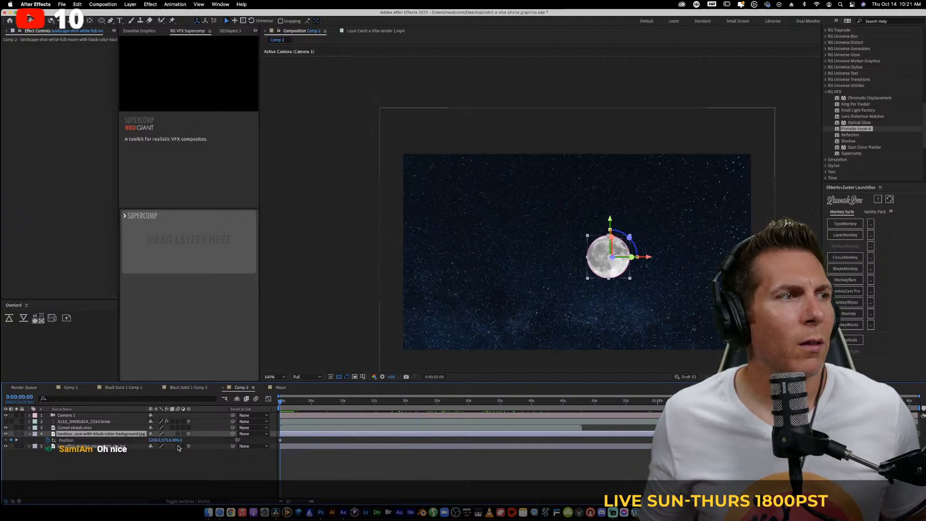
pyautogui.moveTo(153, 440)
pyautogui.mouseDown()
pyautogui.moveTo(174, 443)
pyautogui.moveTo(165, 427)
pyautogui.mouseUp()
pyautogui.click(323, 444)
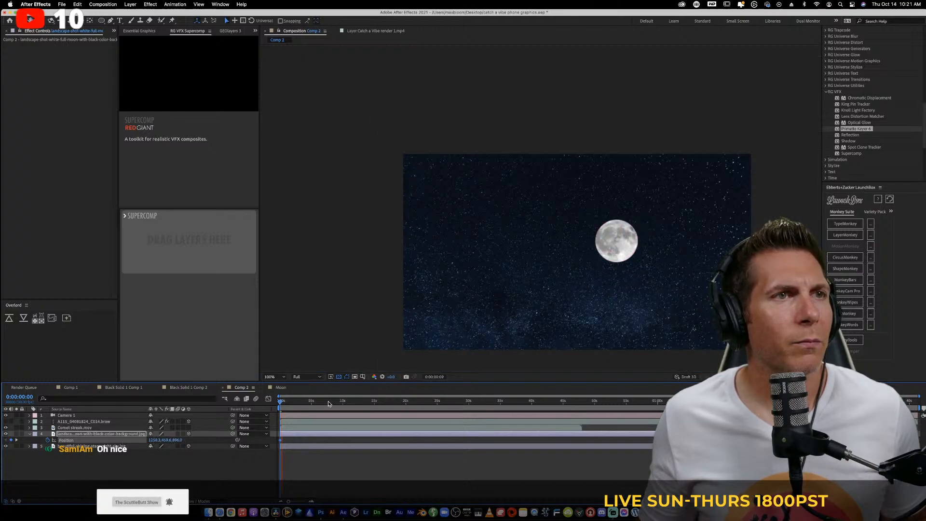
pyautogui.moveTo(328, 401); pyautogui.dragTo(477, 382)
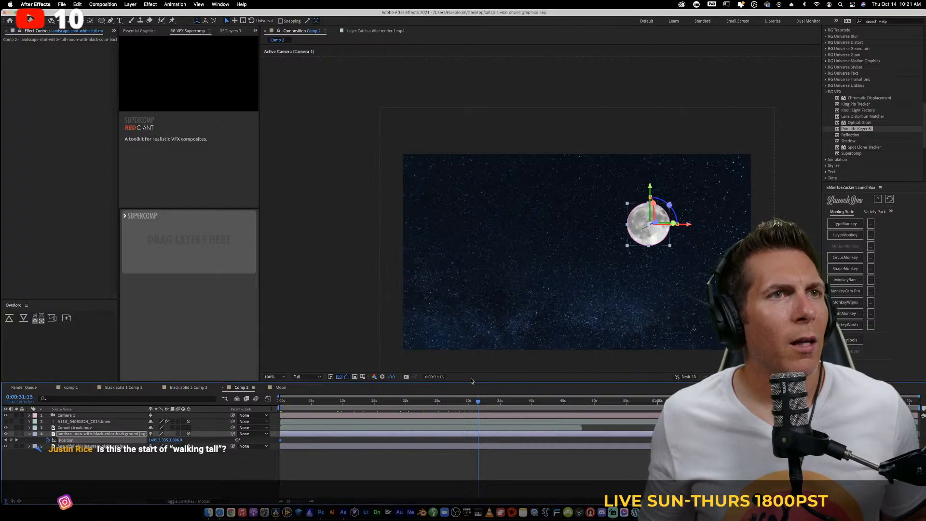
# Switch to Safari and preview the Moving Through Stars in Space clip from the Storyblocks space video results
pyautogui.click(223, 504)
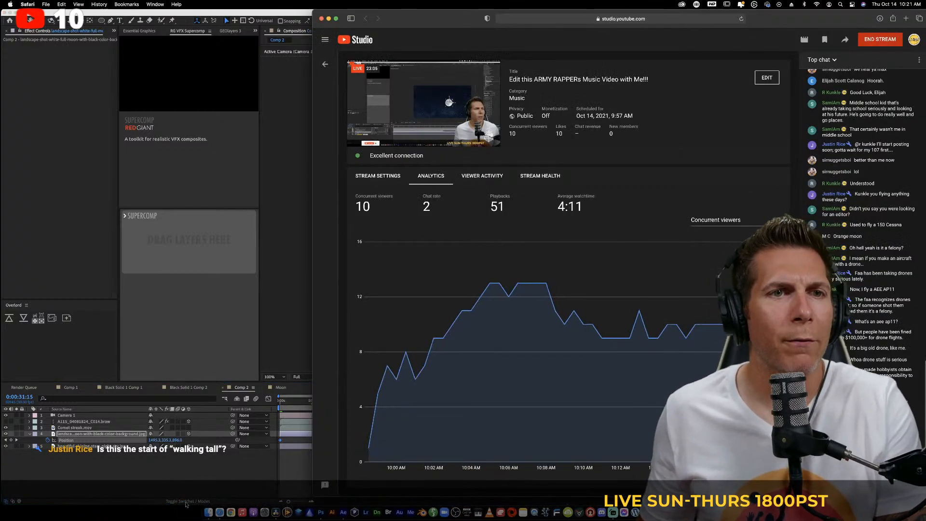
pyautogui.rightClick(225, 504)
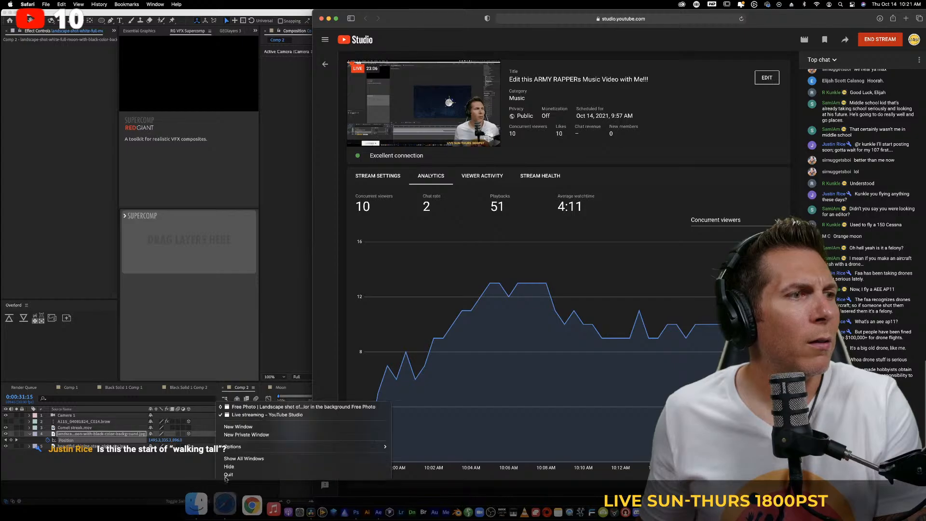
pyautogui.click(256, 407)
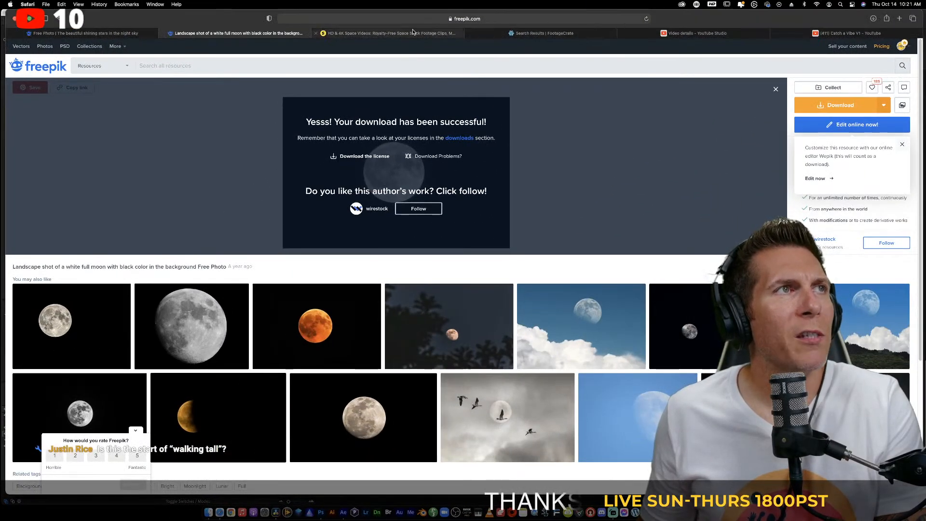
pyautogui.click(413, 32)
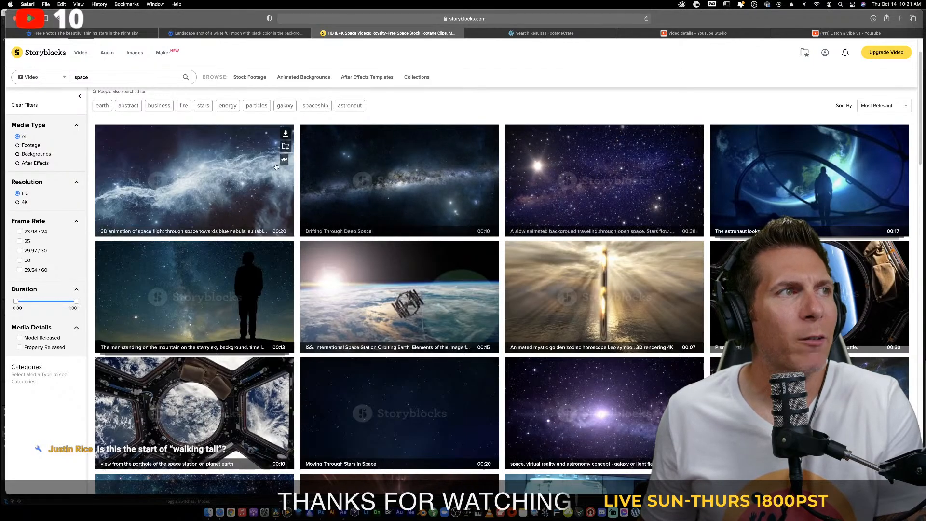
pyautogui.scroll(-3, 374, 248)
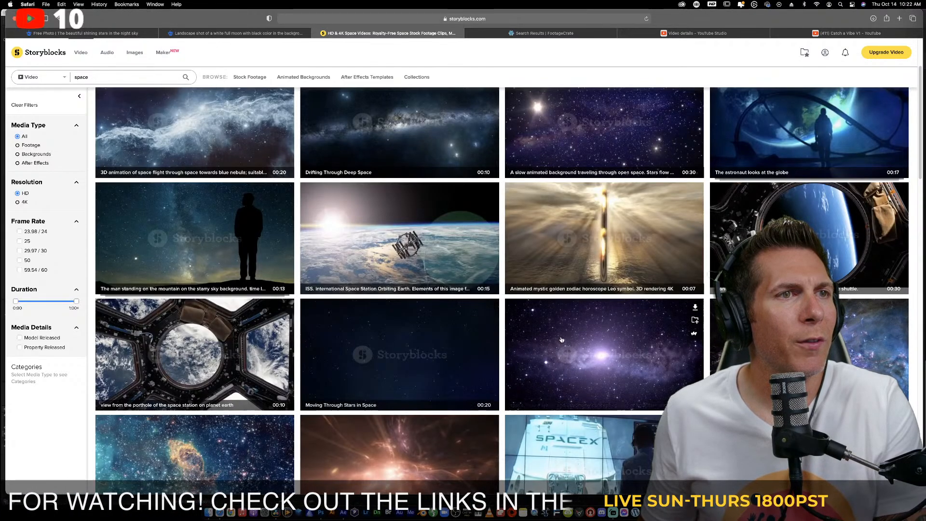
pyautogui.click(451, 335)
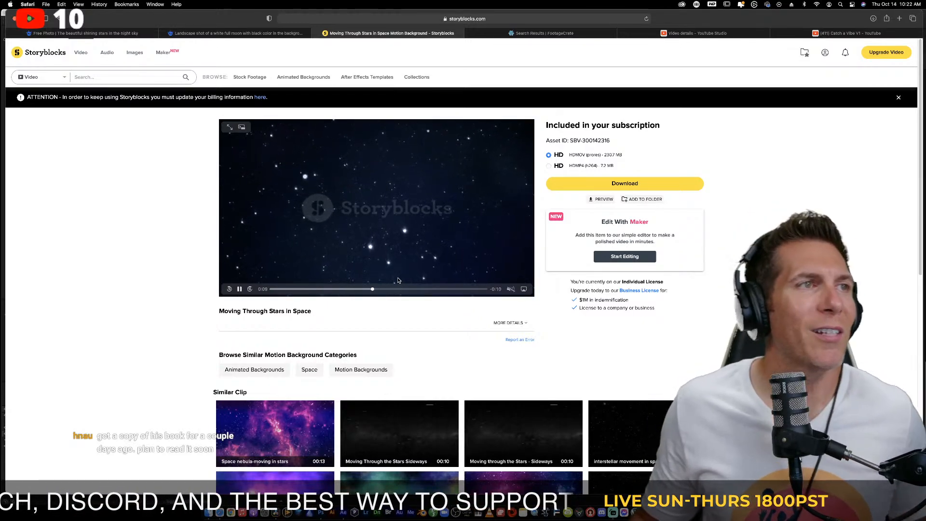
pyautogui.scroll(-5, 434, 309)
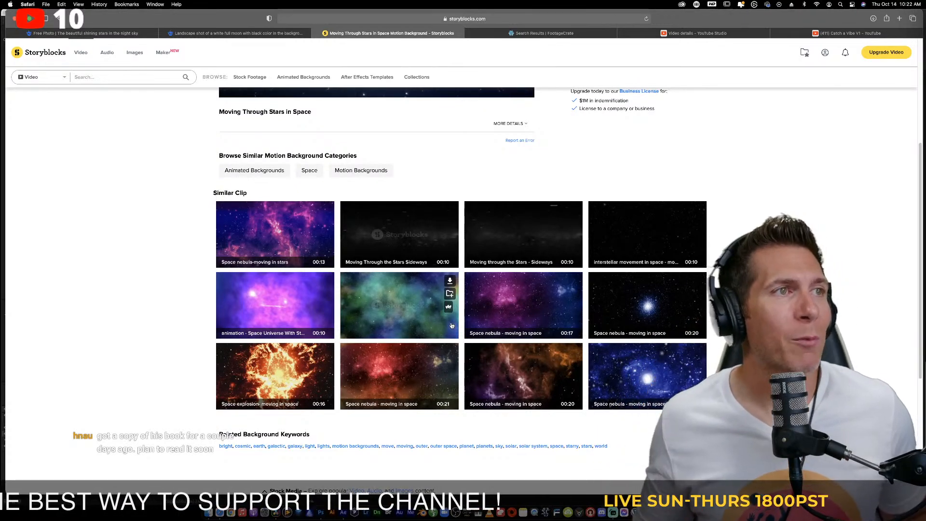
# Find the night sky time-lapse with shooting stars in the Storyblocks space results, download its 4K MP4, and check the download's progress
pyautogui.click(66, 17)
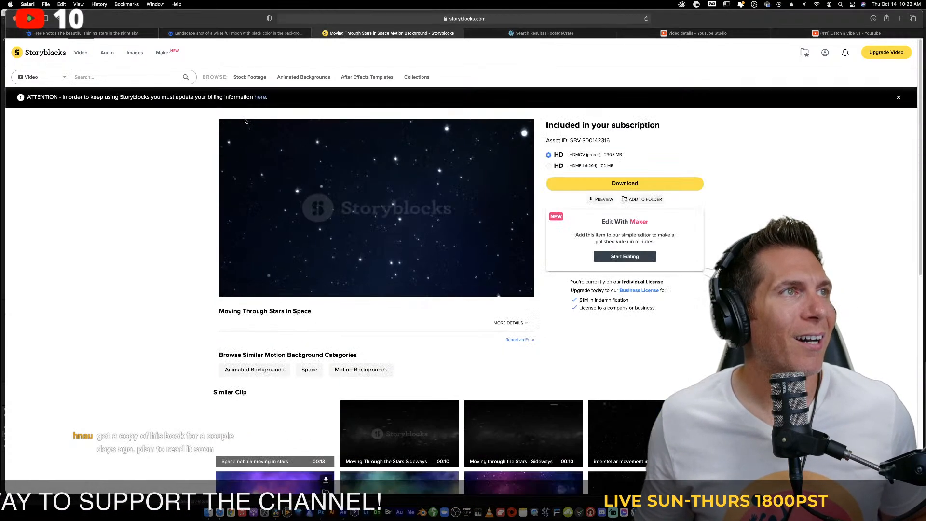
pyautogui.click(514, 34)
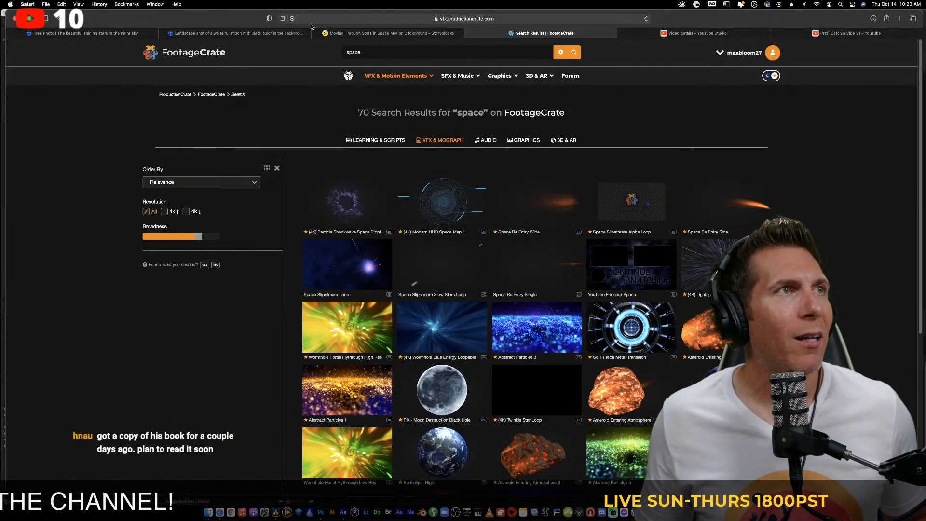
pyautogui.click(333, 33)
pyautogui.click(66, 19)
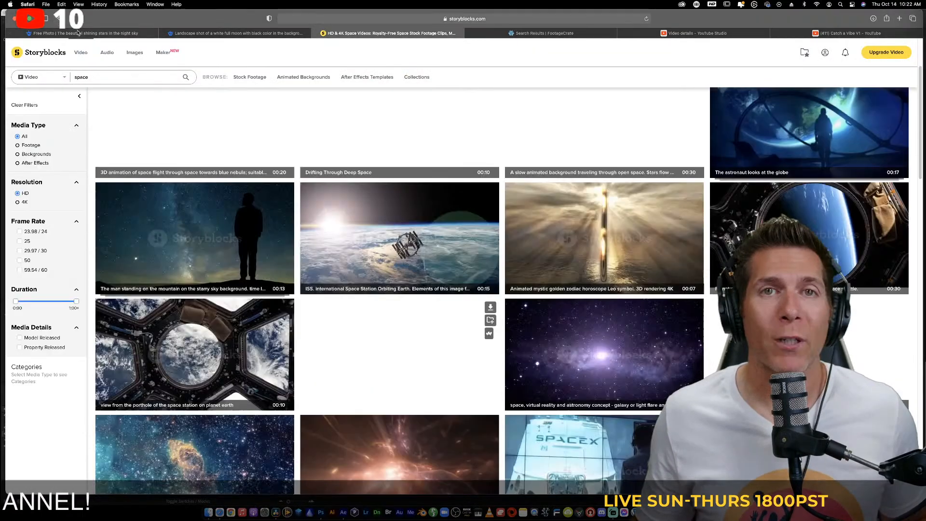
pyautogui.scroll(-10, 393, 208)
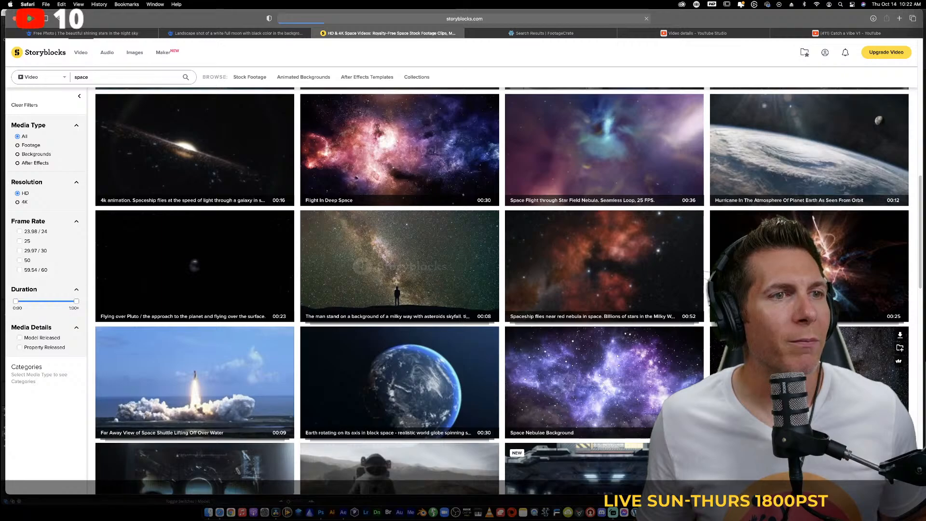
pyautogui.click(821, 381)
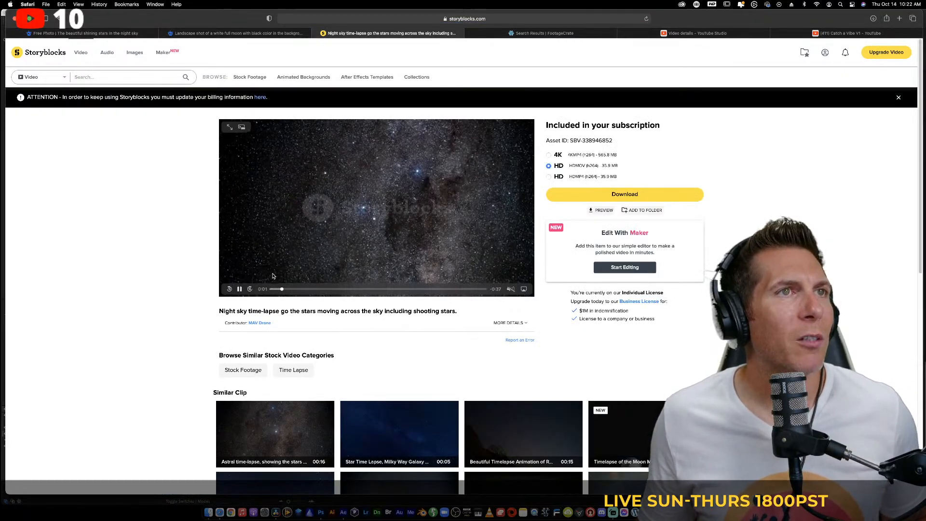
pyautogui.click(239, 289)
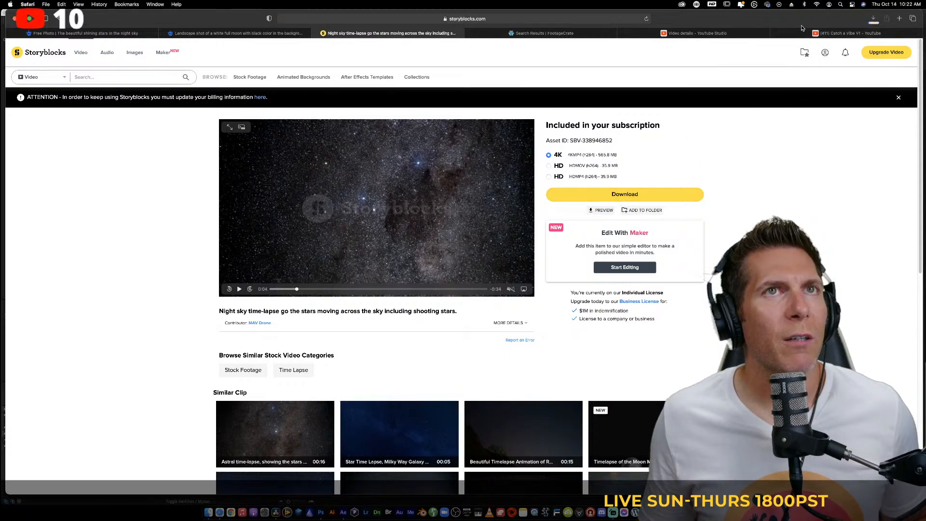
pyautogui.click(874, 19)
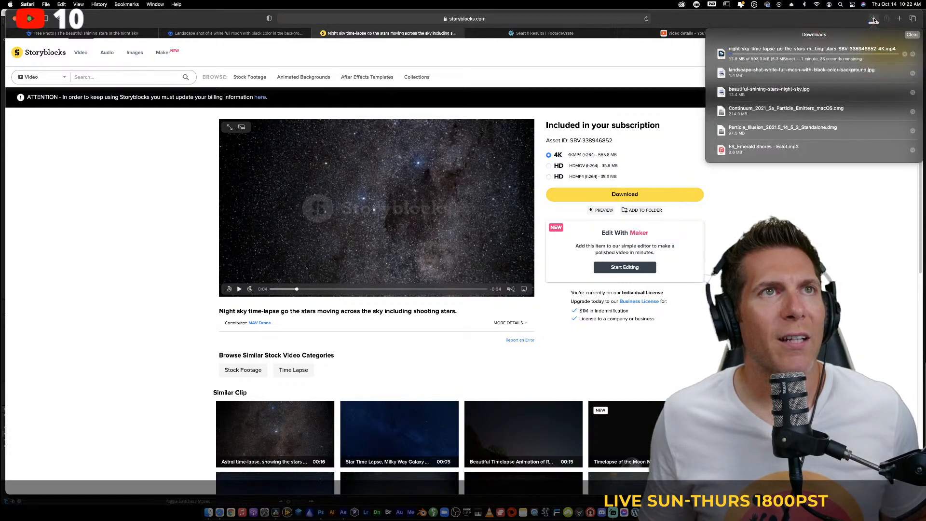
pyautogui.click(873, 19)
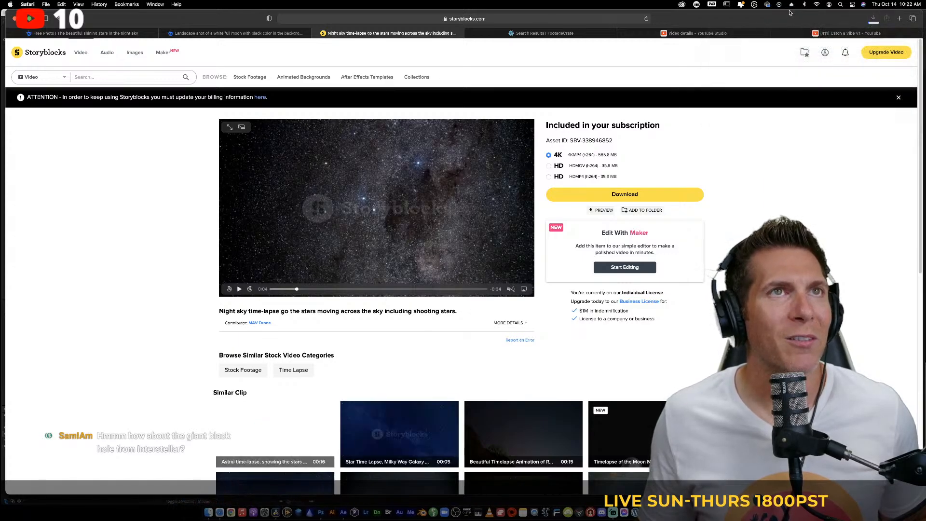
pyautogui.press('super+grave')
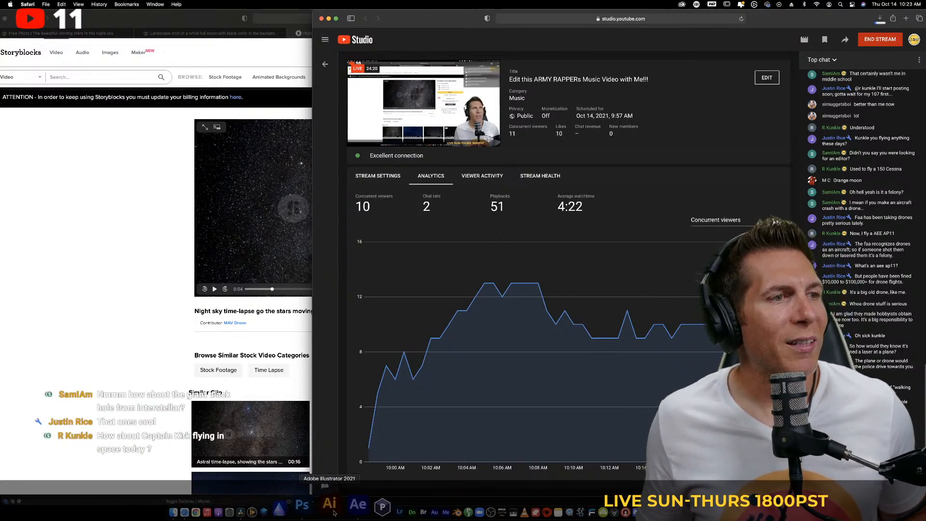
pyautogui.click(377, 511)
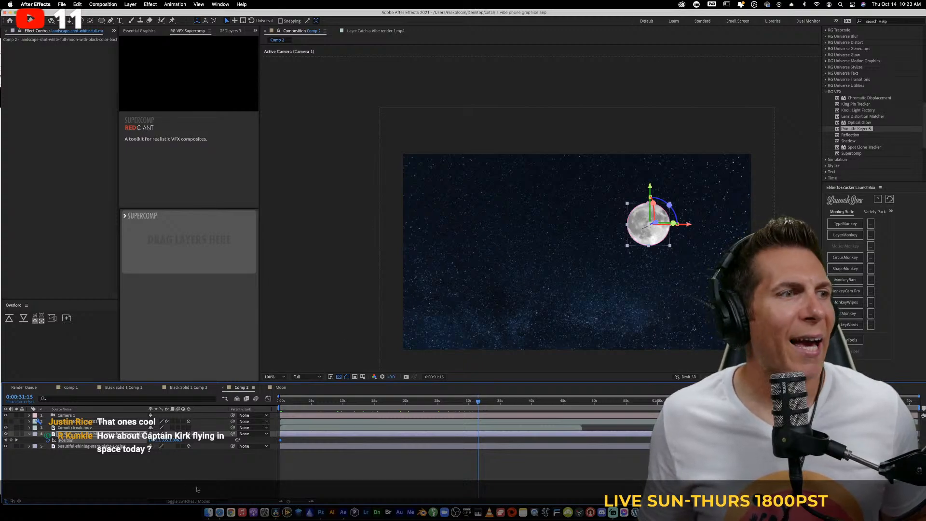
pyautogui.click(219, 509)
pyautogui.click(169, 217)
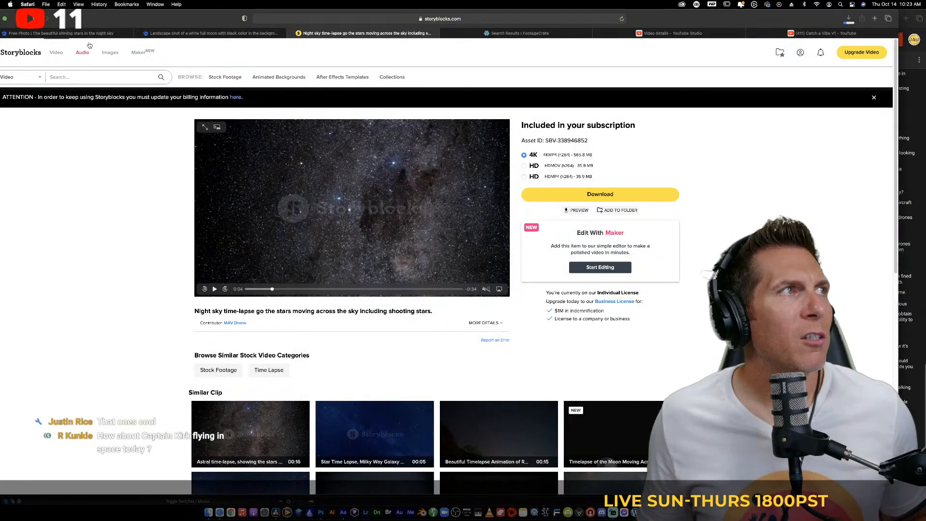
# Return to the Freepik page, search for space, and look through the results for usable space artwork
pyautogui.click(87, 34)
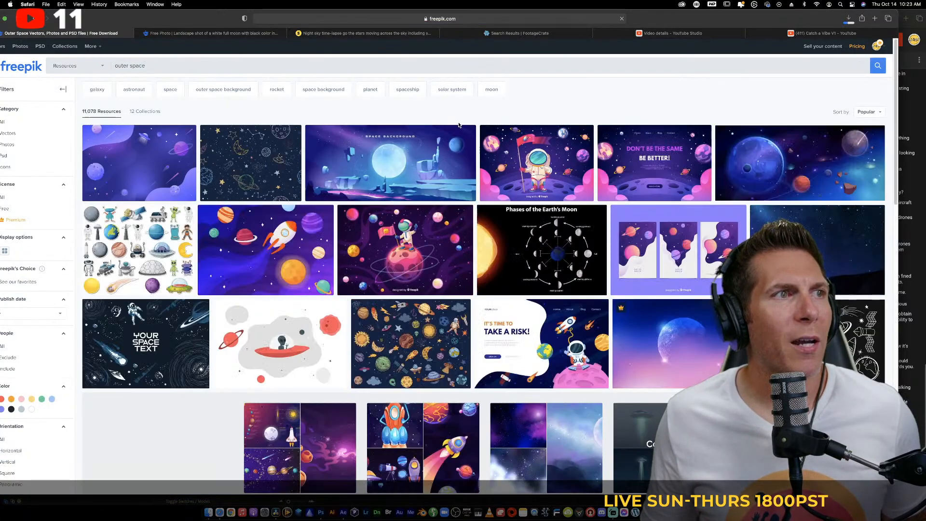
pyautogui.tripleClick(281, 72)
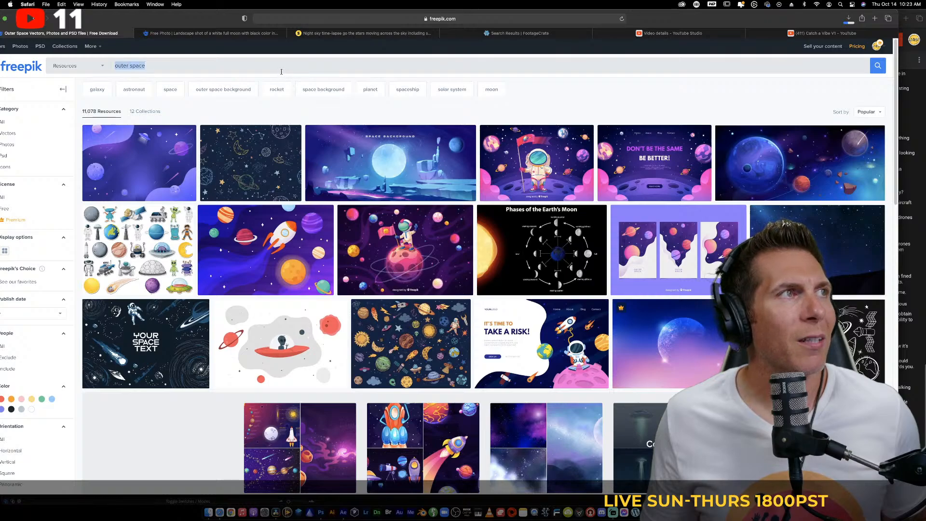
pyautogui.write('space')
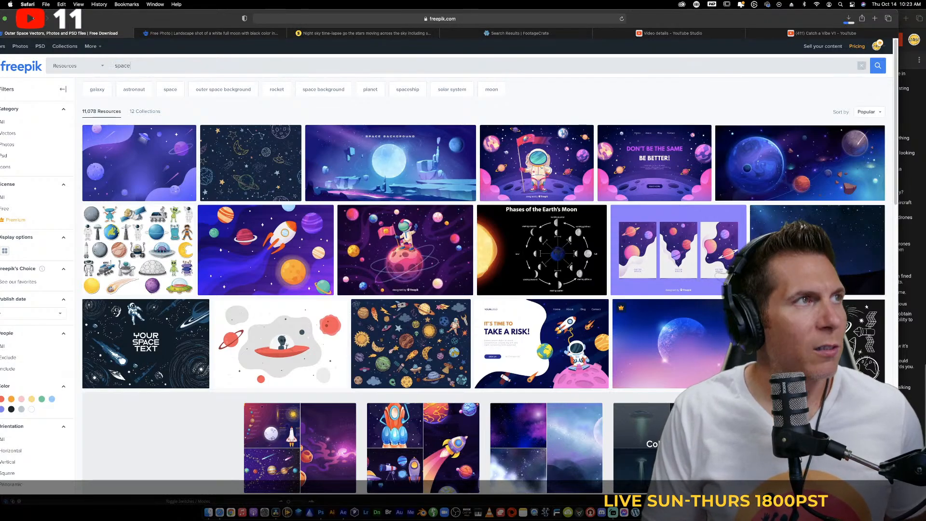
pyautogui.press('Return')
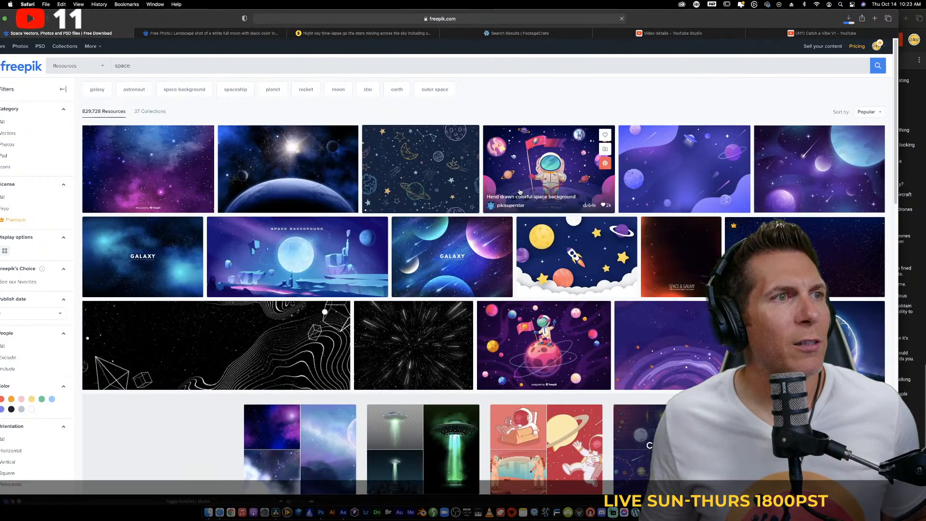
pyautogui.scroll(-5, 520, 191)
pyautogui.scroll(-3, 520, 191)
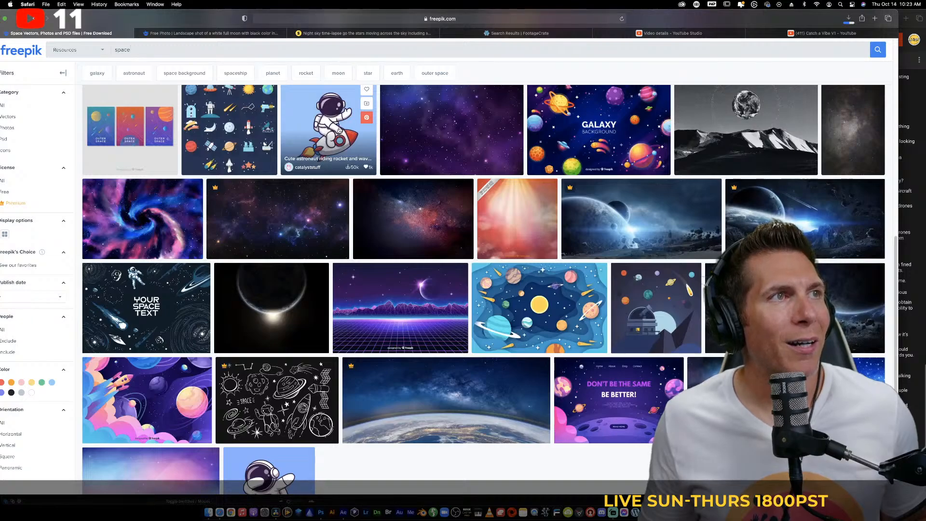
pyautogui.scroll(-1, 479, 193)
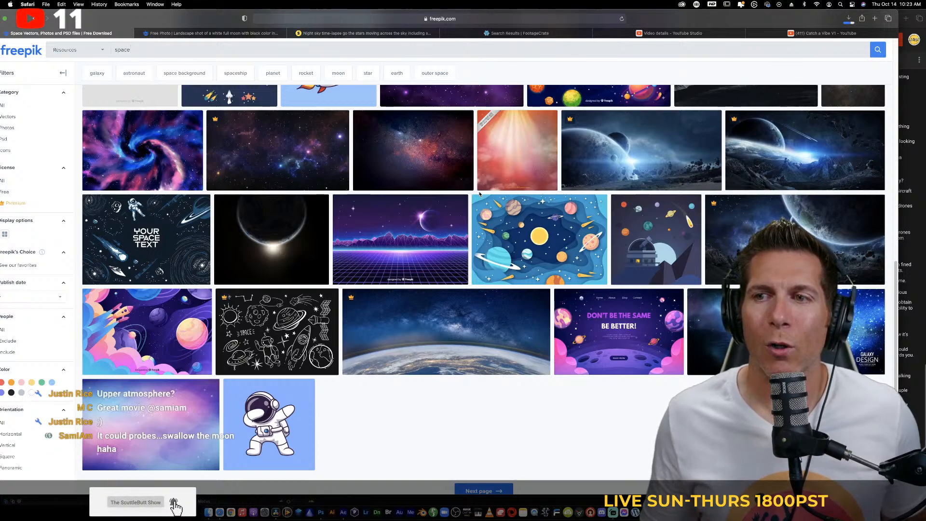
pyautogui.scroll(-2, 479, 194)
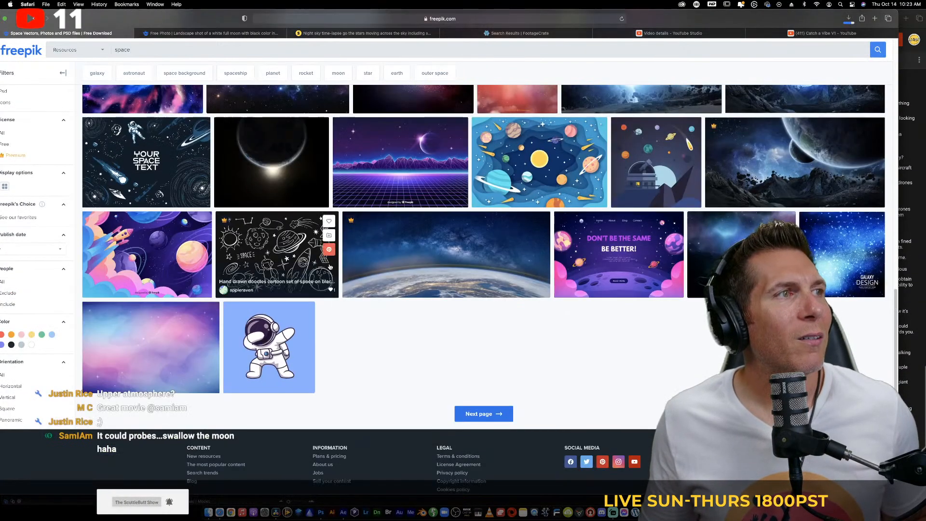
# Search Freepik for comet, check the PSD-only results, remove that filter, and browse the full set of comet images
pyautogui.click(310, 53)
pyautogui.write('comet')
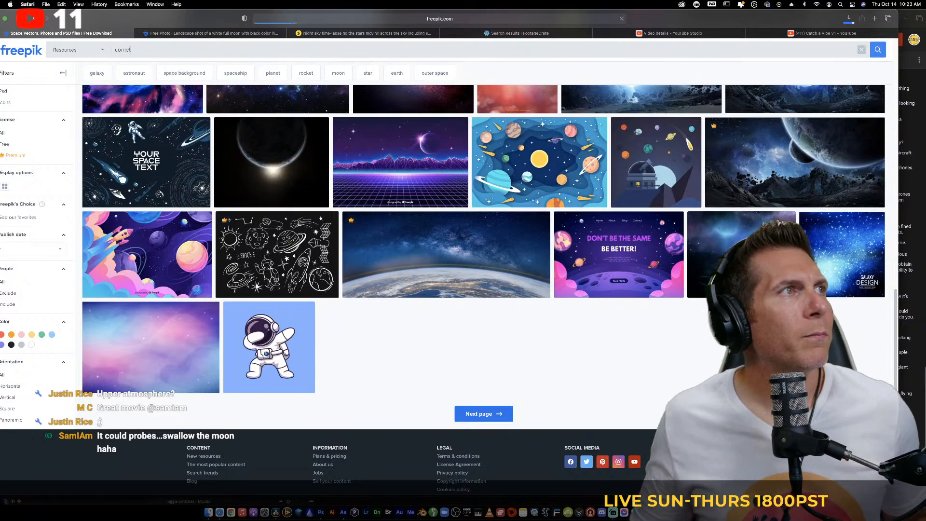
pyautogui.press('Return')
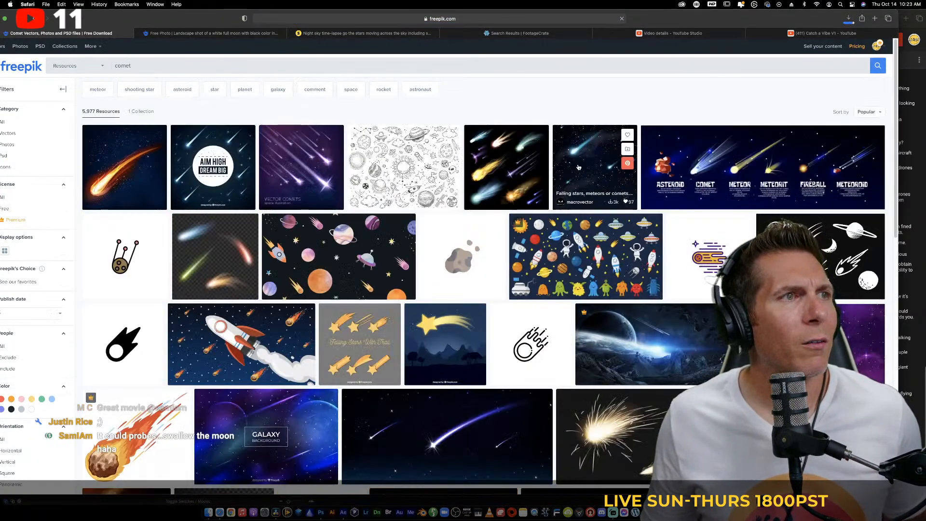
pyautogui.moveTo(658, 22); pyautogui.dragTo(684, 22)
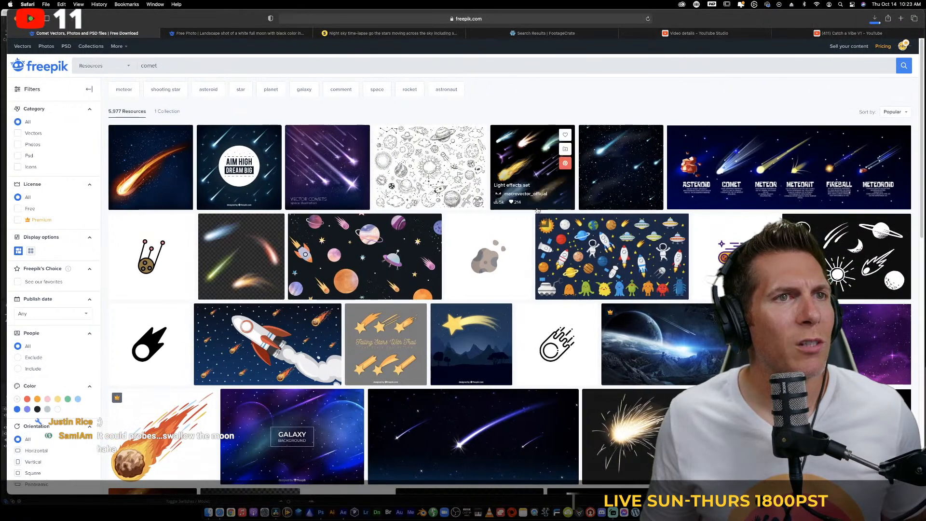
pyautogui.scroll(-1, 206, 72)
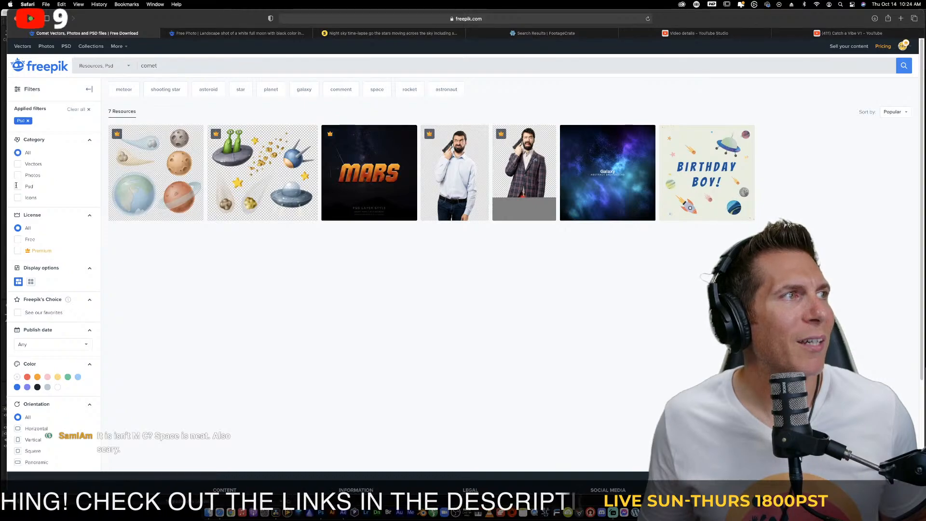
pyautogui.click(17, 186)
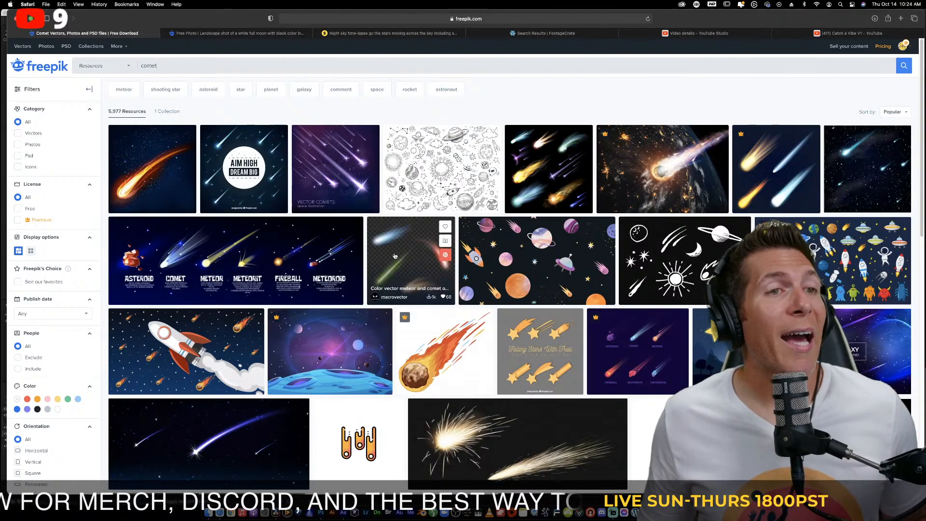
pyautogui.scroll(-5, 363, 253)
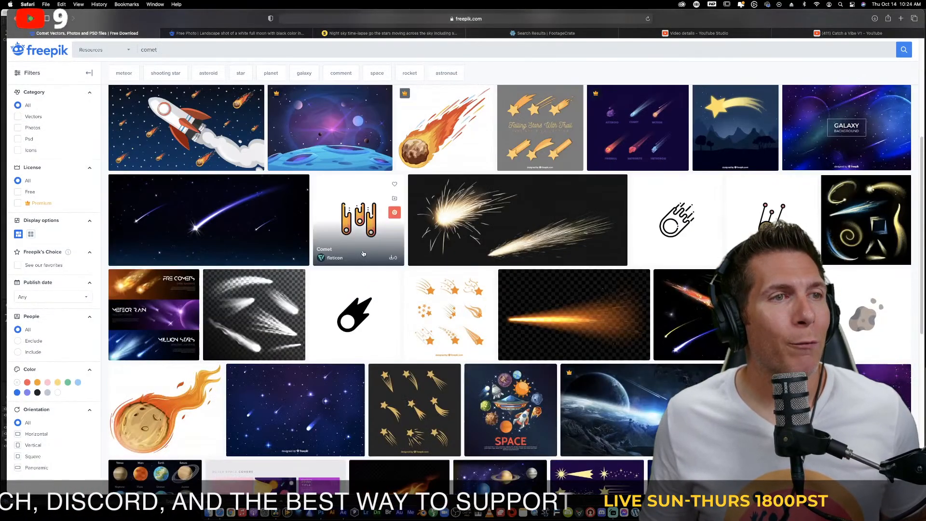
pyautogui.scroll(-3, 363, 254)
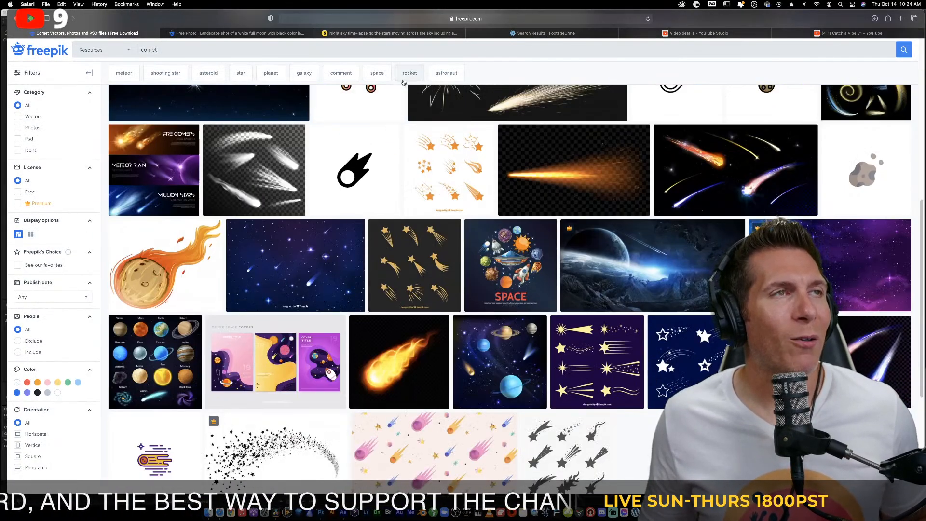
# Return to the Storyblocks clip page and check the download status of the 4K night sky time-lapse
pyautogui.click(381, 33)
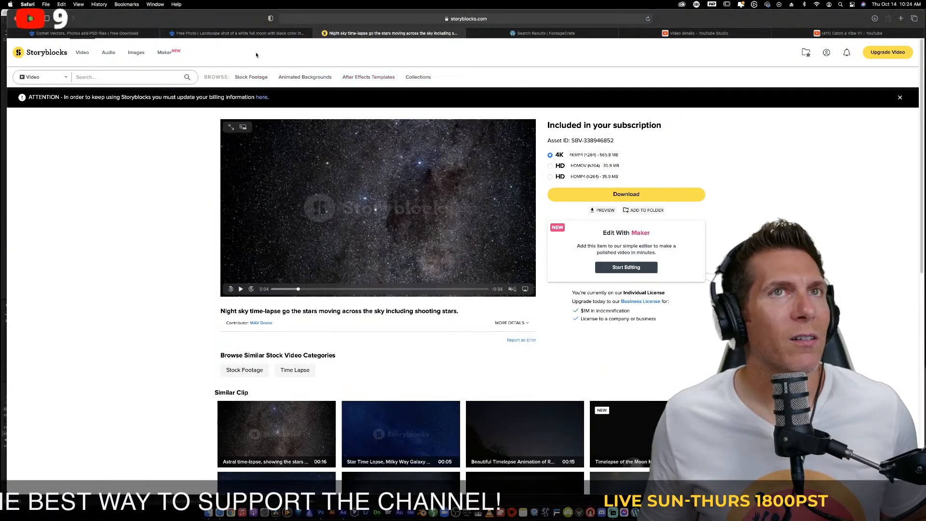
pyautogui.click(875, 18)
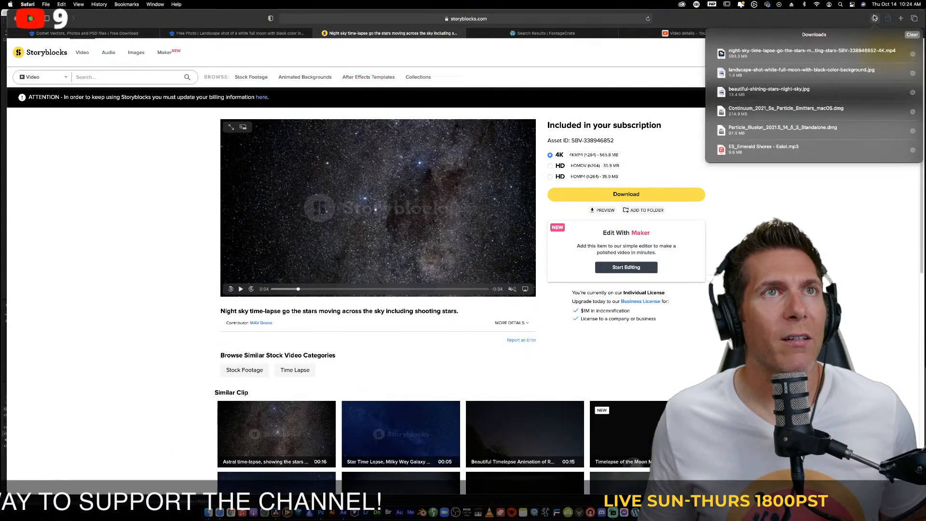
pyautogui.click(874, 18)
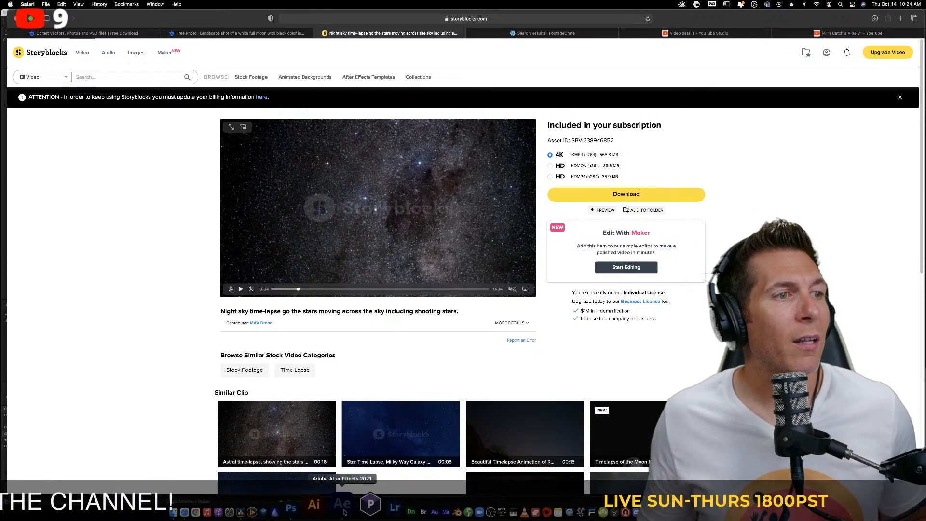
# Switch to Finder and move the night sky time-lapse MP4 from the Downloads folder to the Desktop folder
pyautogui.press('super+Tab')
pyautogui.click(209, 512)
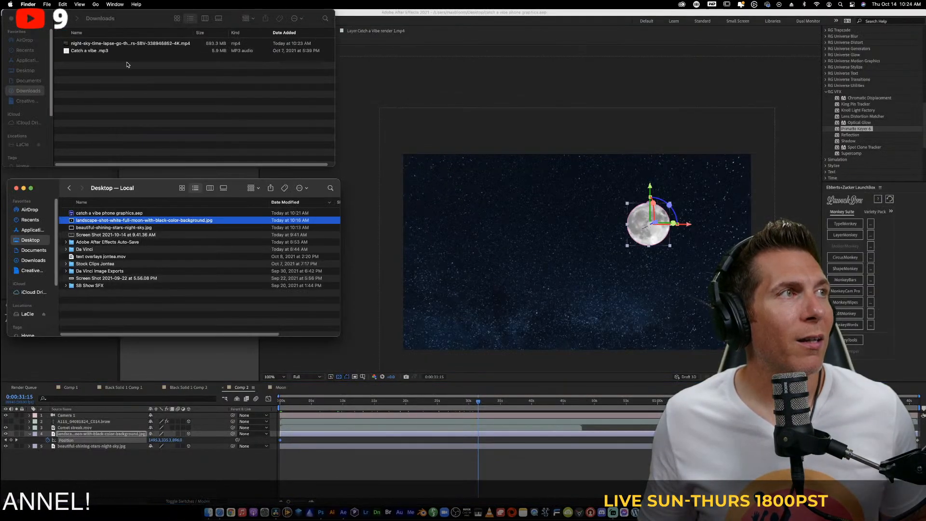
pyautogui.click(117, 47)
pyautogui.moveTo(117, 45); pyautogui.dragTo(116, 303)
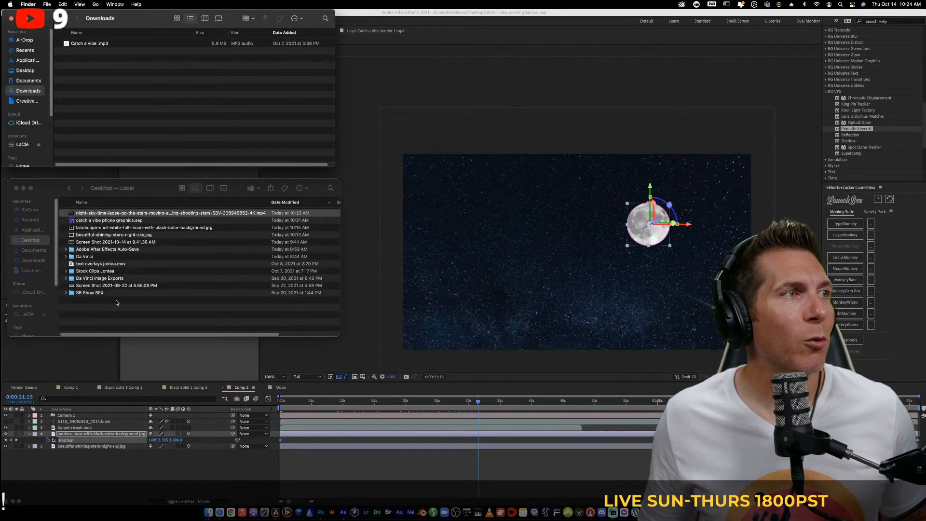
# Add the night sky time-lapse MP4 from the Desktop to Comp 2 directly below the moon layer and scale it to 50%
pyautogui.click(102, 213)
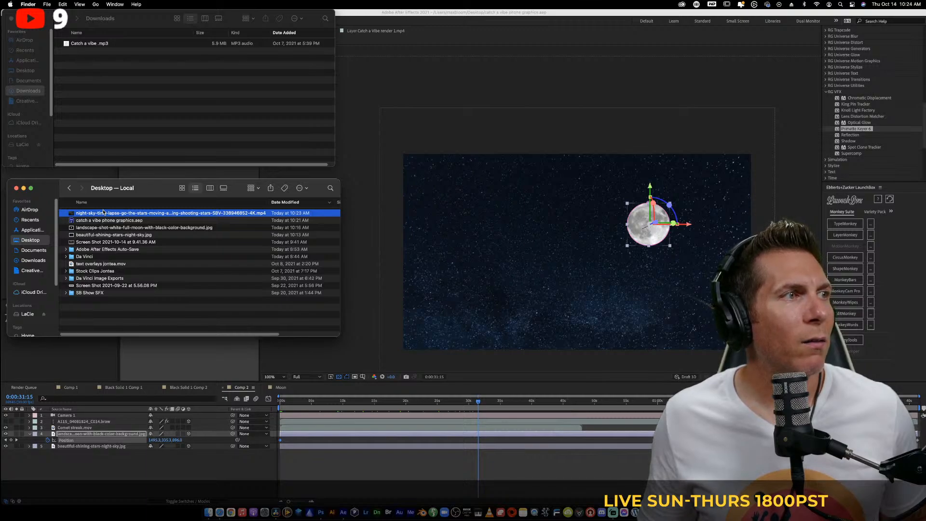
pyautogui.moveTo(103, 213); pyautogui.dragTo(60, 455)
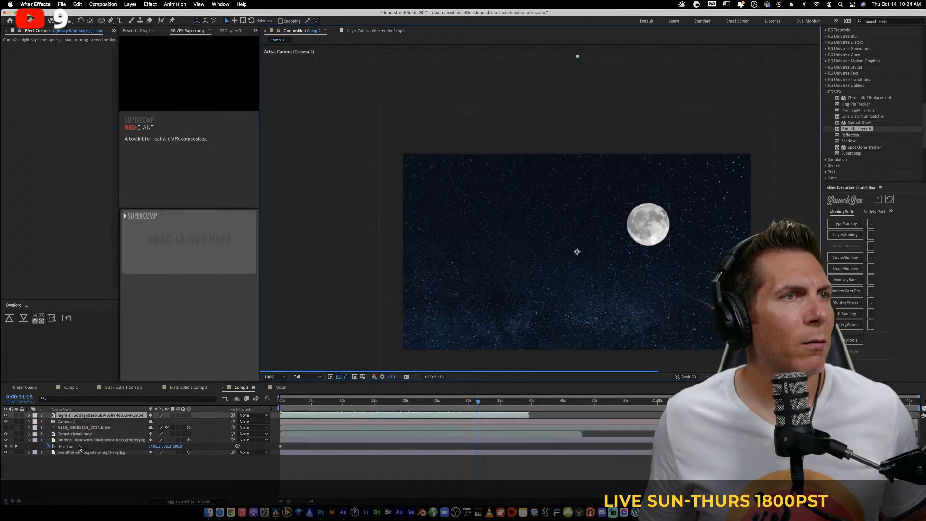
pyautogui.moveTo(80, 413); pyautogui.dragTo(77, 451)
pyautogui.press('s')
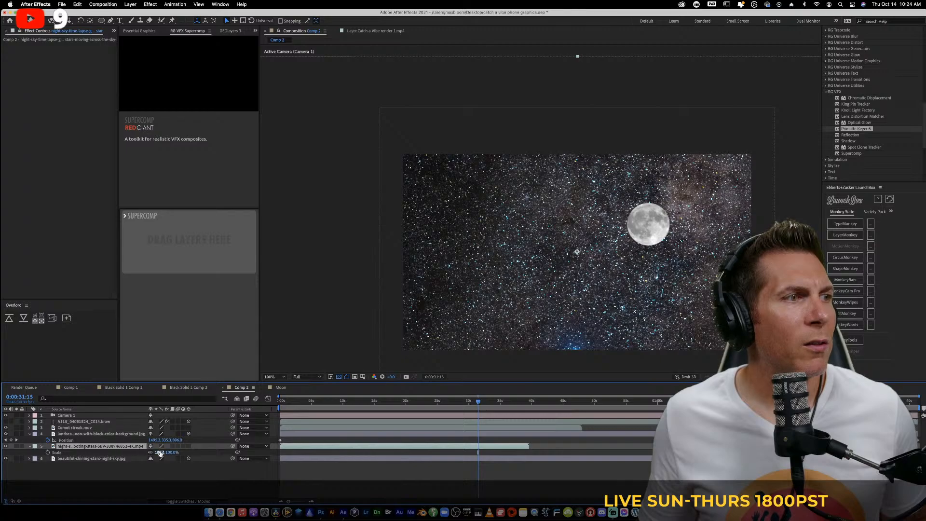
pyautogui.moveTo(160, 454); pyautogui.dragTo(143, 452)
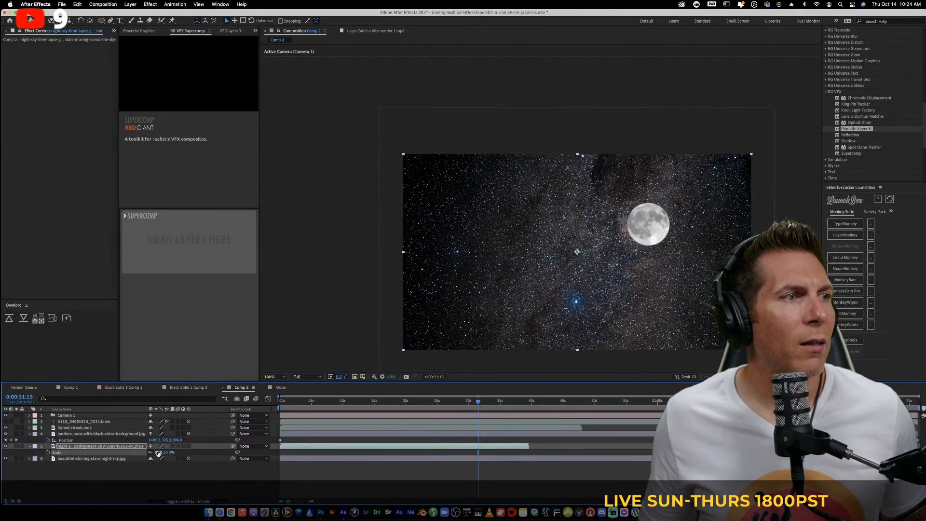
# Make the night sky time-lapse layer 3D and push it back in depth behind the moon
pyautogui.click(189, 447)
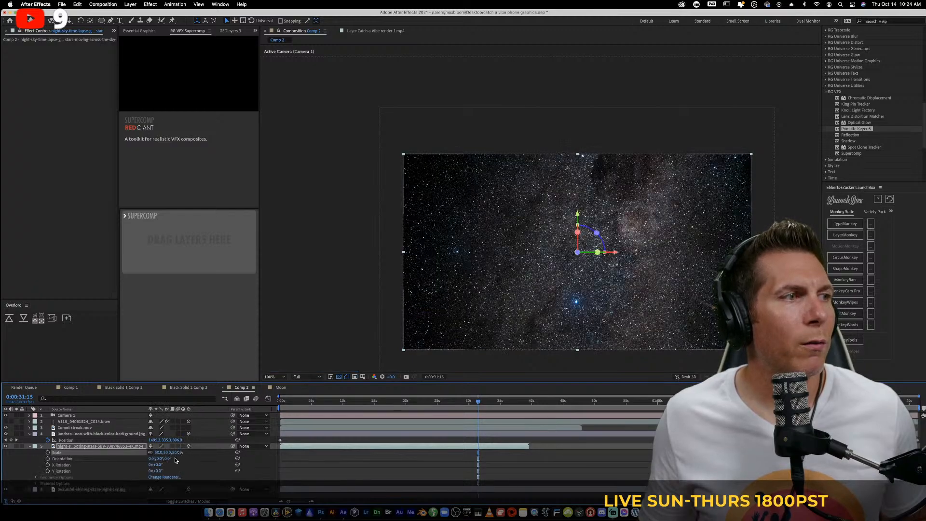
pyautogui.press('p')
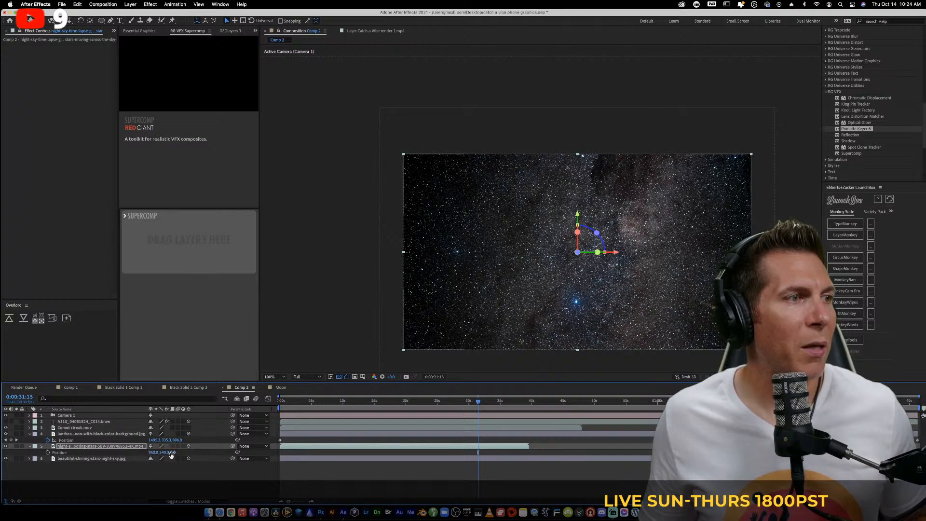
pyautogui.moveTo(172, 454); pyautogui.dragTo(531, 464)
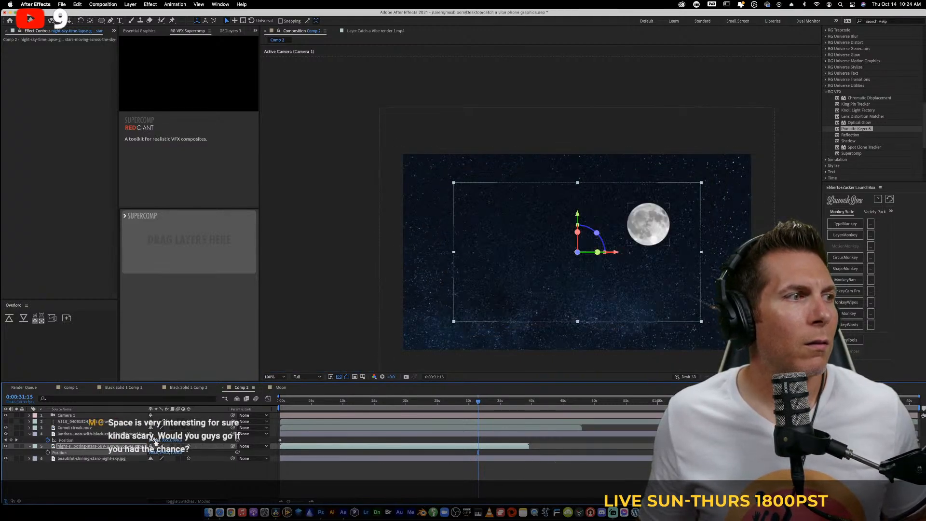
# Hide the beautiful-shining-stars still image layer and scale the night sky time-lapse up to about 72% to fill the frame
pyautogui.click(5, 458)
pyautogui.press('s')
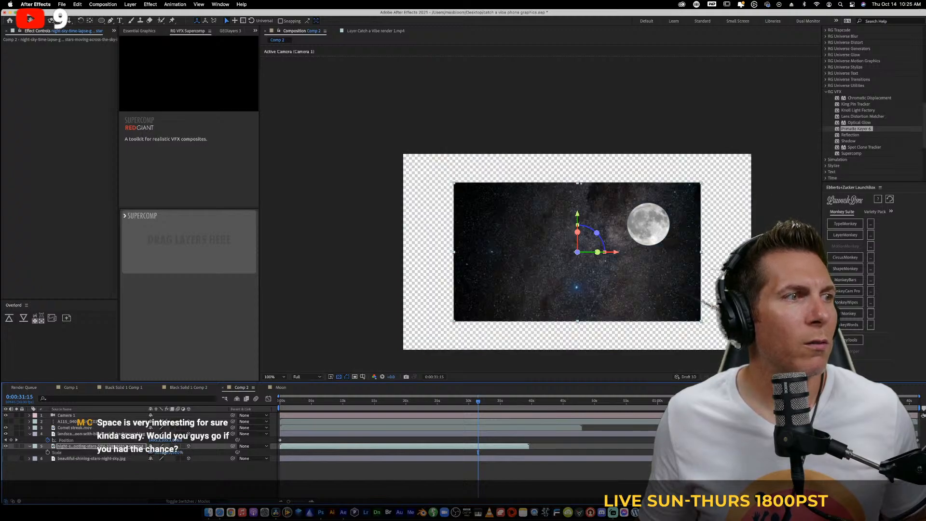
pyautogui.moveTo(161, 453); pyautogui.dragTo(162, 452)
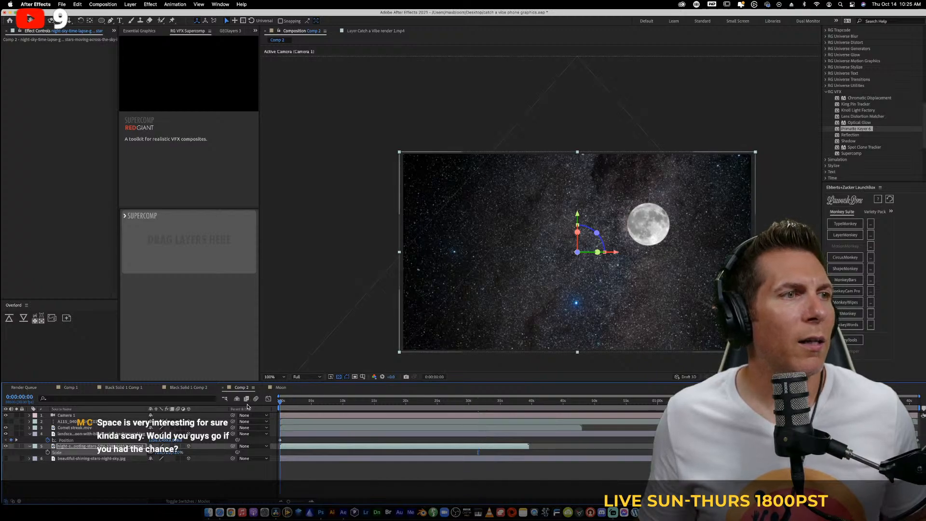
# Preview the moon over the moving stars from the first frame, scrub to 0:00:05:24, and set the preview resolution to Third
pyautogui.click(213, 484)
pyautogui.press('Home')
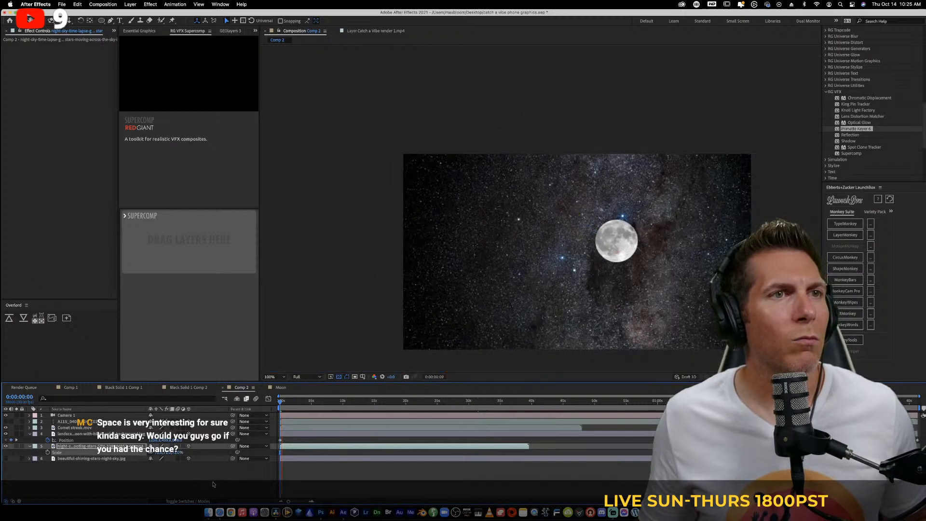
pyautogui.click(284, 445)
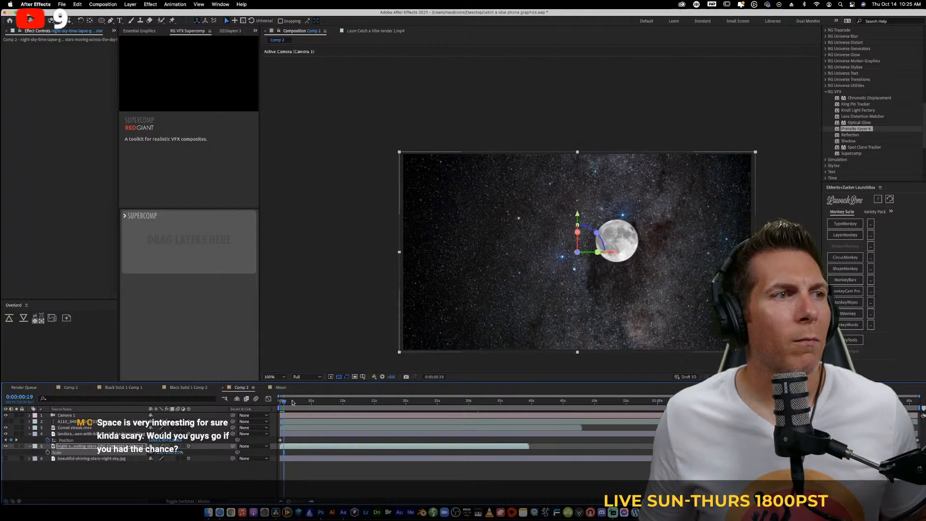
pyautogui.moveTo(294, 401); pyautogui.dragTo(317, 403)
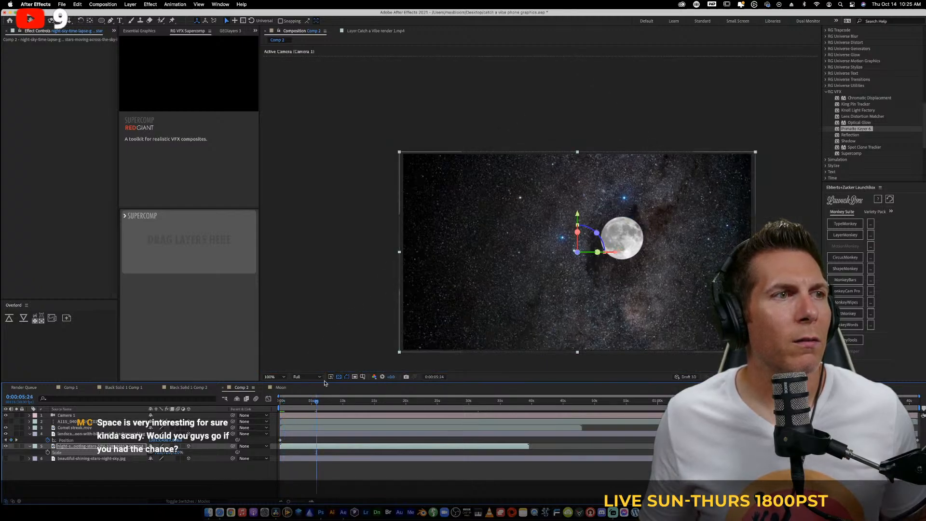
pyautogui.click(307, 377)
pyautogui.click(304, 410)
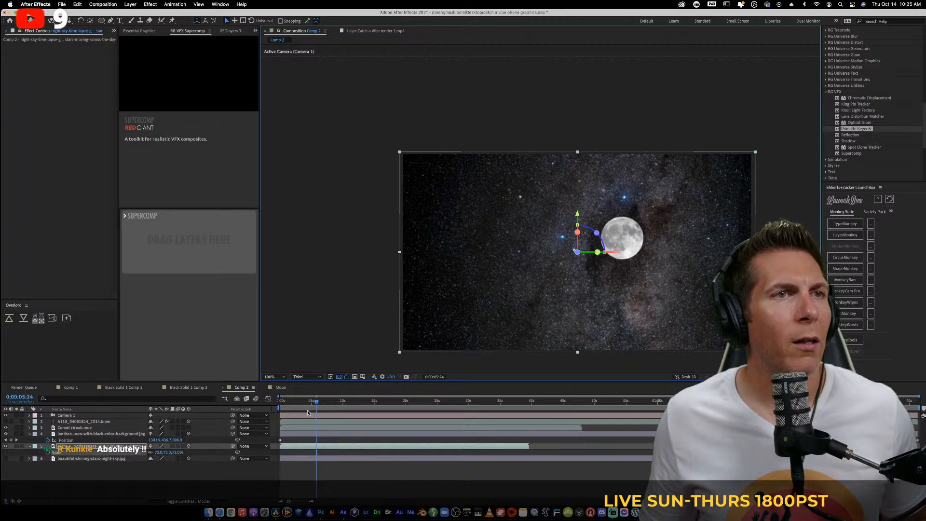
# Scrub Comp 2 to 0:00:21:11 and preview the comet passing in front of the moving stars
pyautogui.click(308, 413)
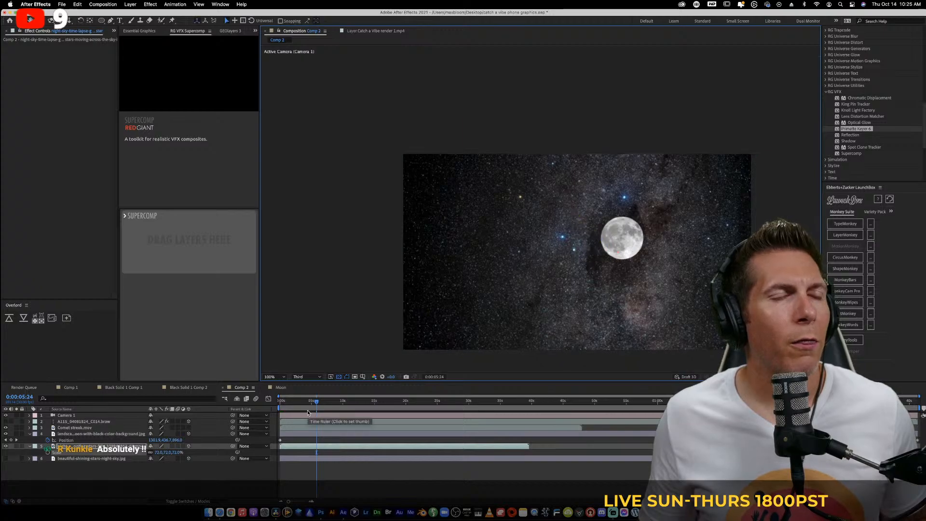
pyautogui.click(350, 403)
pyautogui.click(389, 403)
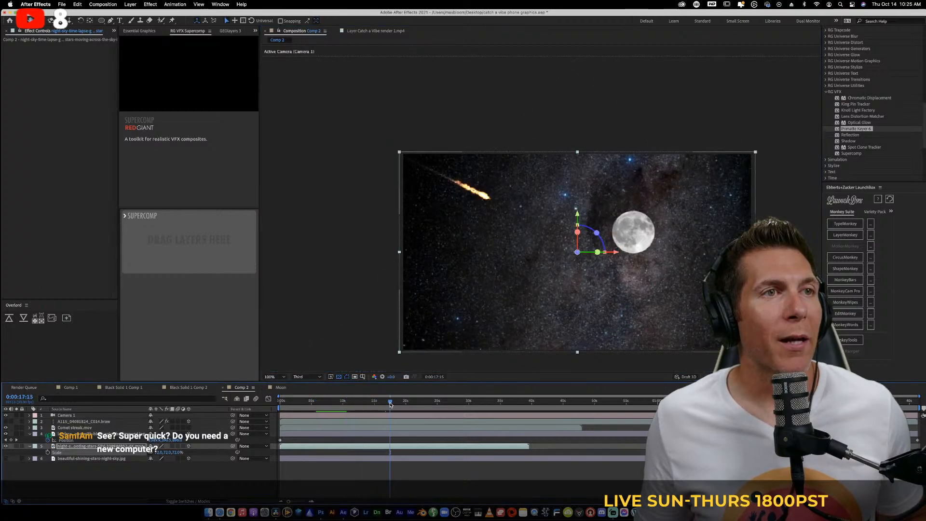
pyautogui.click(414, 404)
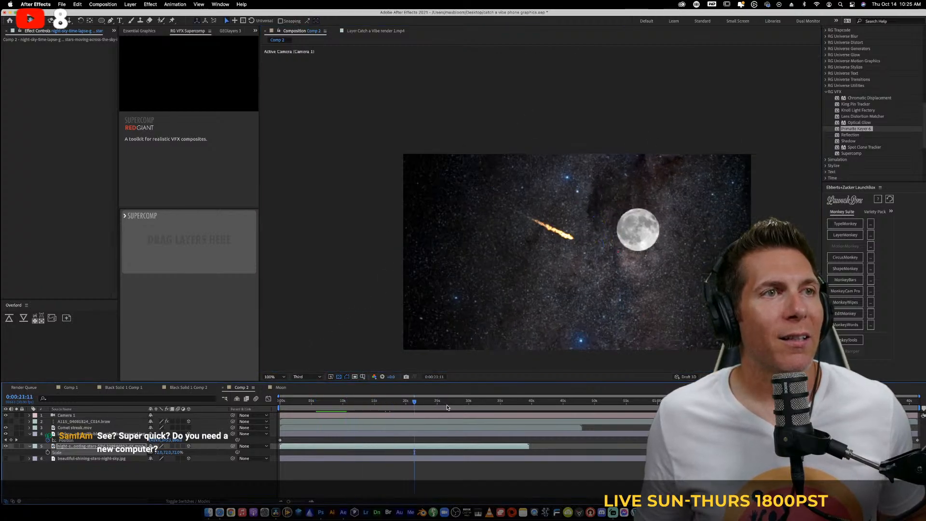
pyautogui.press('space')
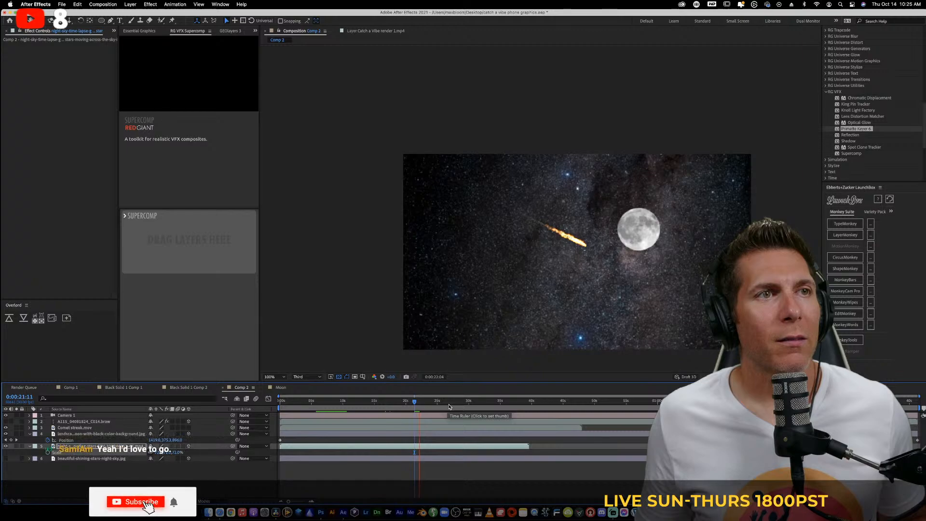
pyautogui.press('space')
# Compare the beautiful-shining-stars still with the night sky time-lapse by switching their visibility, leaving only the time-lapse showing
pyautogui.click(47, 466)
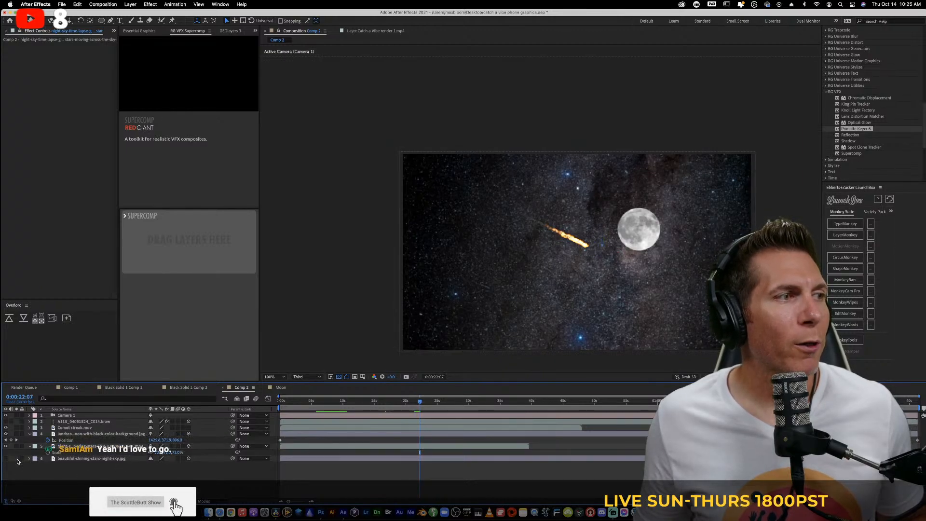
pyautogui.click(5, 459)
pyautogui.click(6, 446)
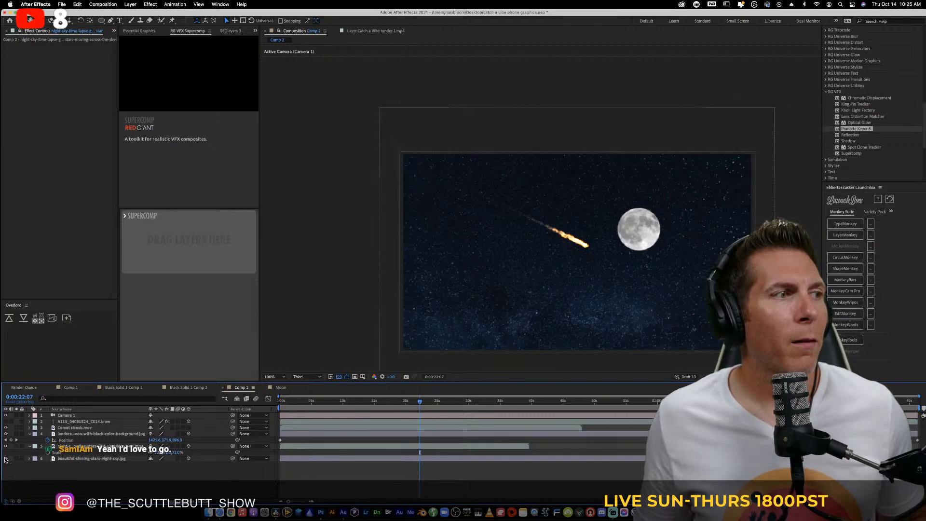
pyautogui.click(5, 459)
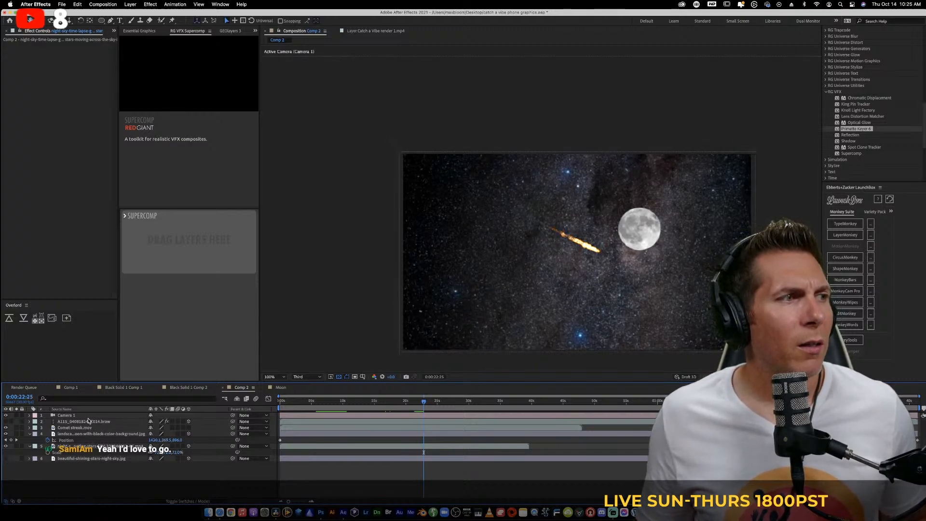
# Turn on depth of field for Camera 1 and raise its aperture to 189.7 pixels
pyautogui.click(89, 417)
pyautogui.click(29, 416)
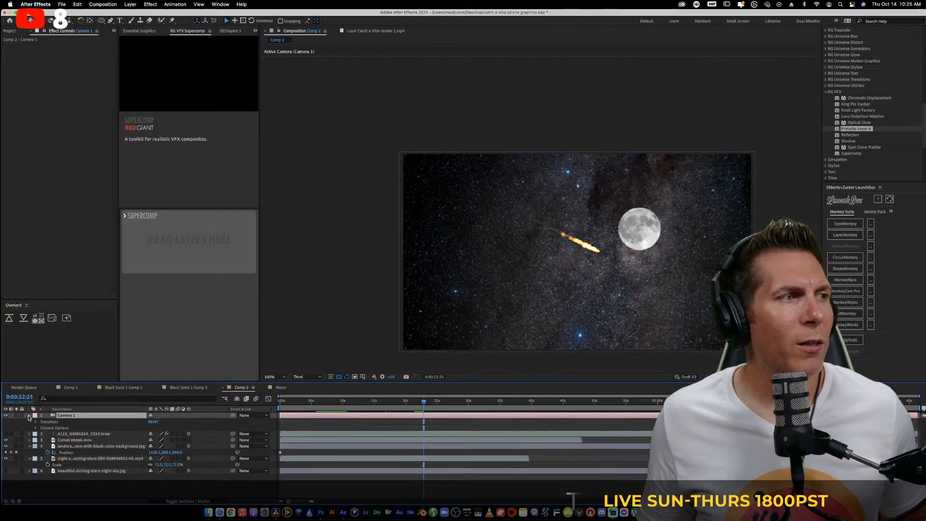
pyautogui.click(36, 428)
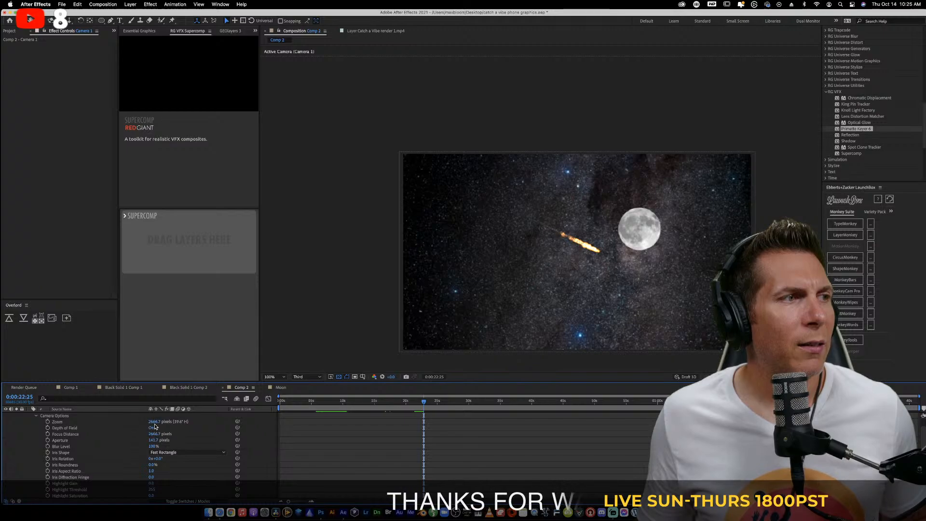
pyautogui.moveTo(152, 441); pyautogui.dragTo(273, 442)
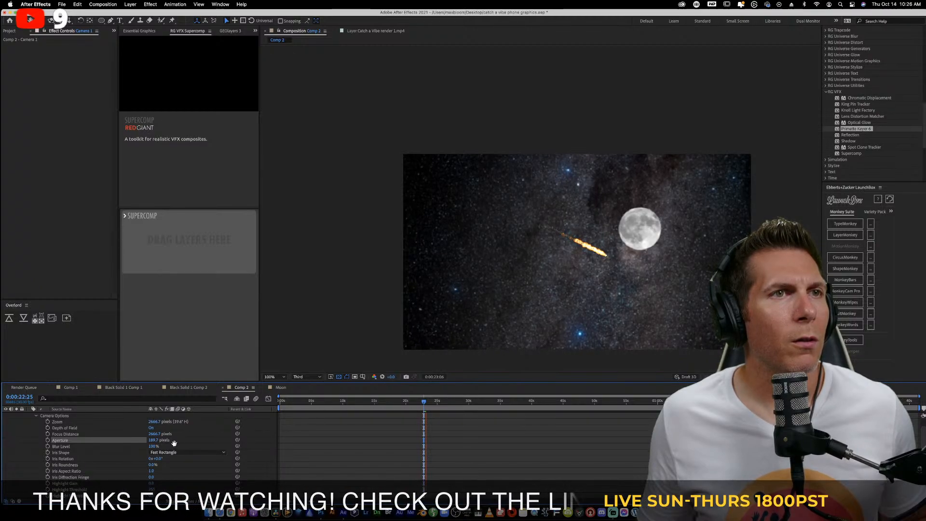
pyautogui.click(151, 427)
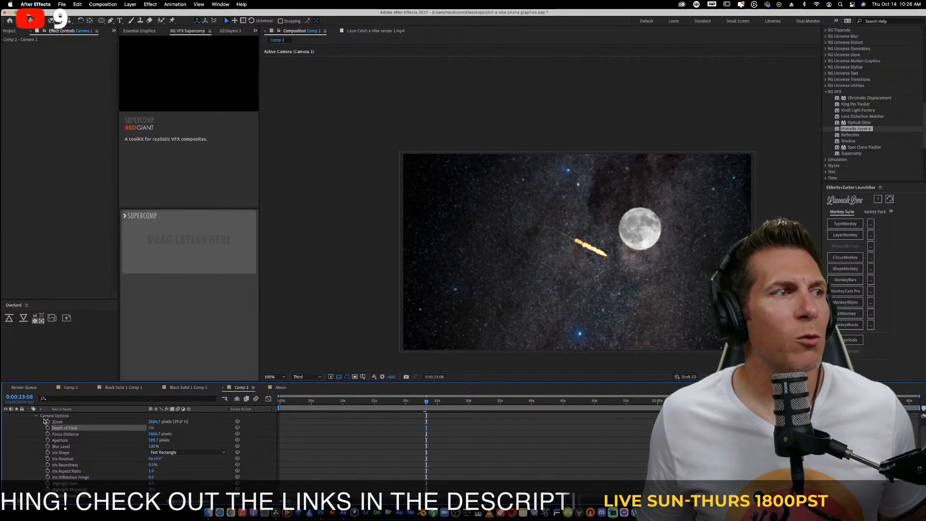
pyautogui.scroll(1, 26, 416)
pyautogui.click(29, 416)
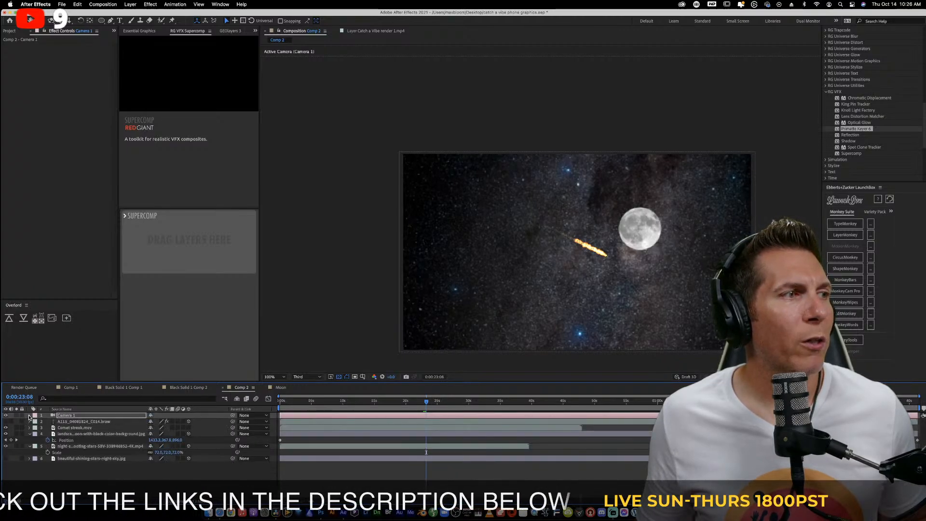
# Show the keyed performer's .braw layer over the background and scrub to the end of the night sky time-lapse at 0:00:39:11
pyautogui.click(6, 421)
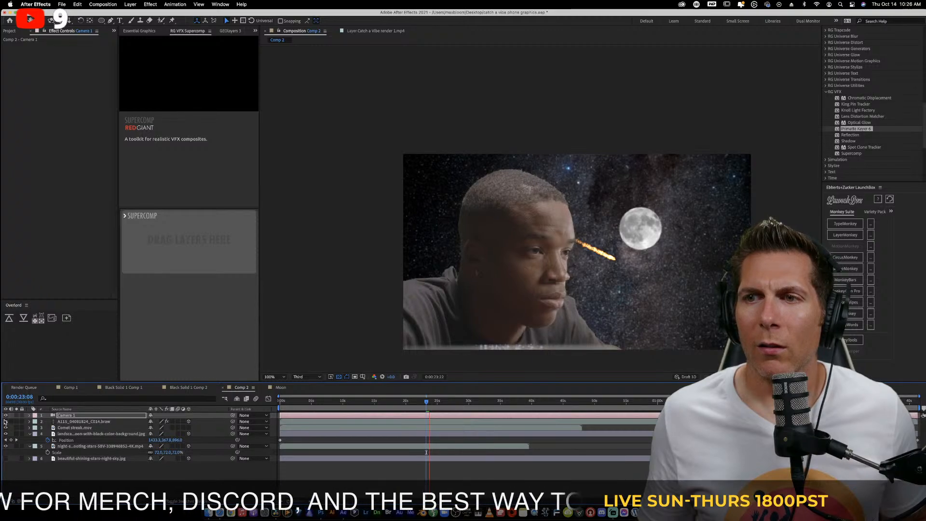
pyautogui.press('space')
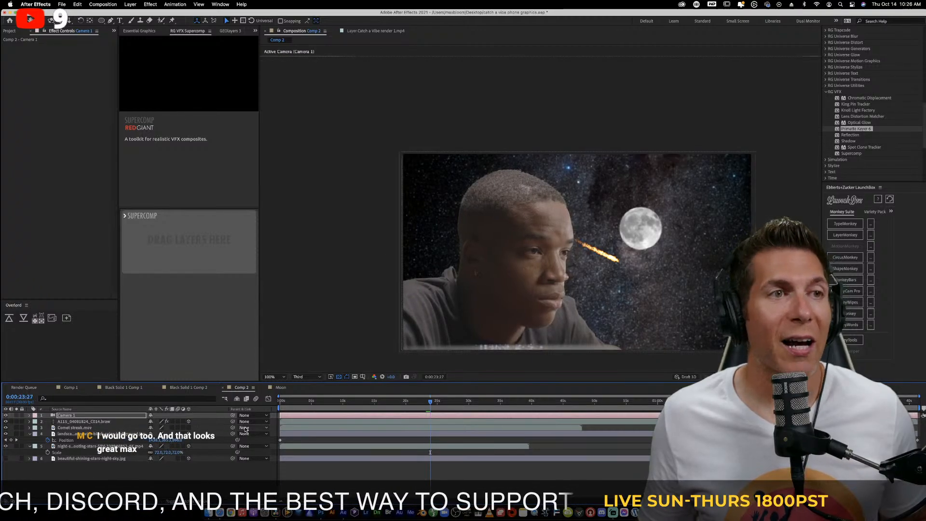
pyautogui.click(573, 401)
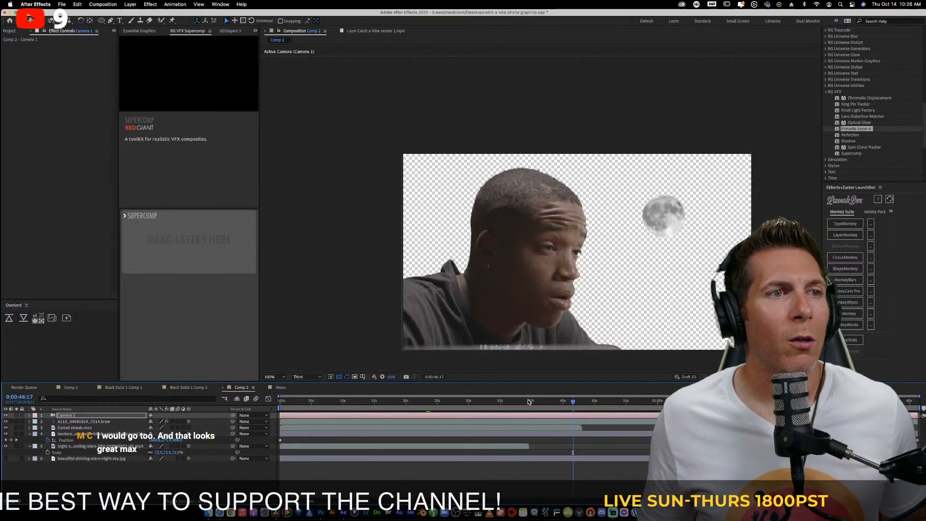
pyautogui.click(528, 401)
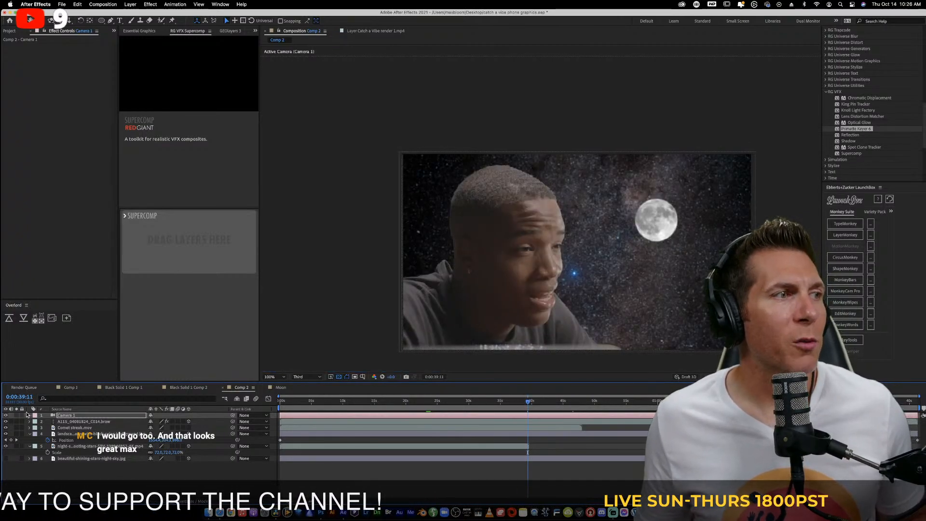
# Compare the still star background with the night sky time-lapse behind the performer, leaving the still image hidden
pyautogui.click(29, 446)
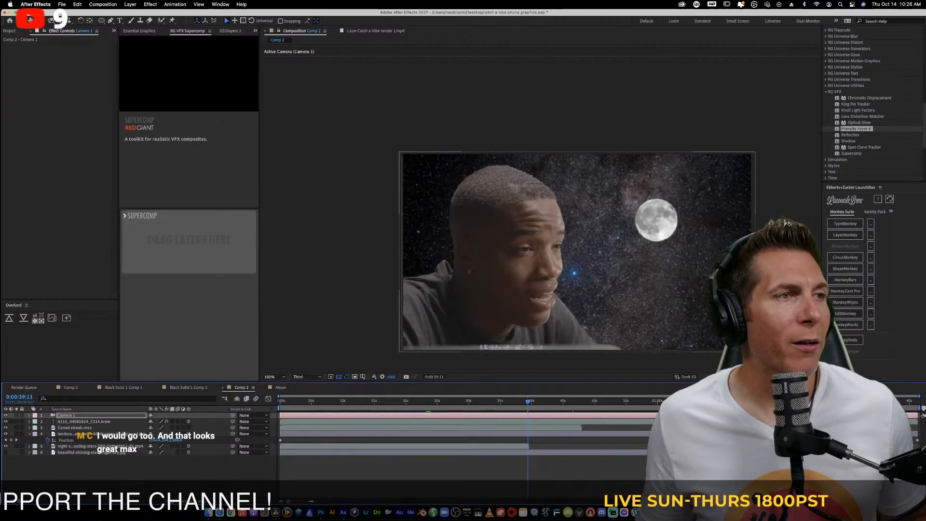
pyautogui.click(6, 452)
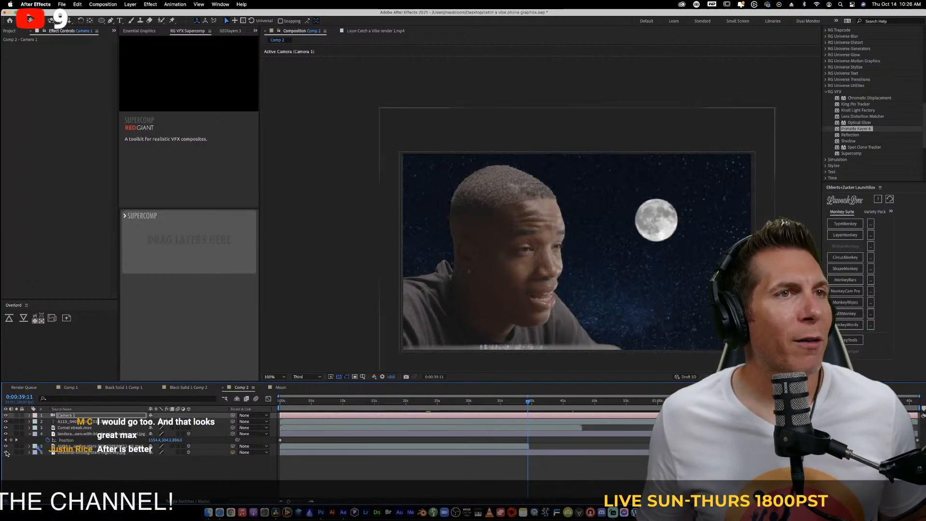
pyautogui.click(6, 452)
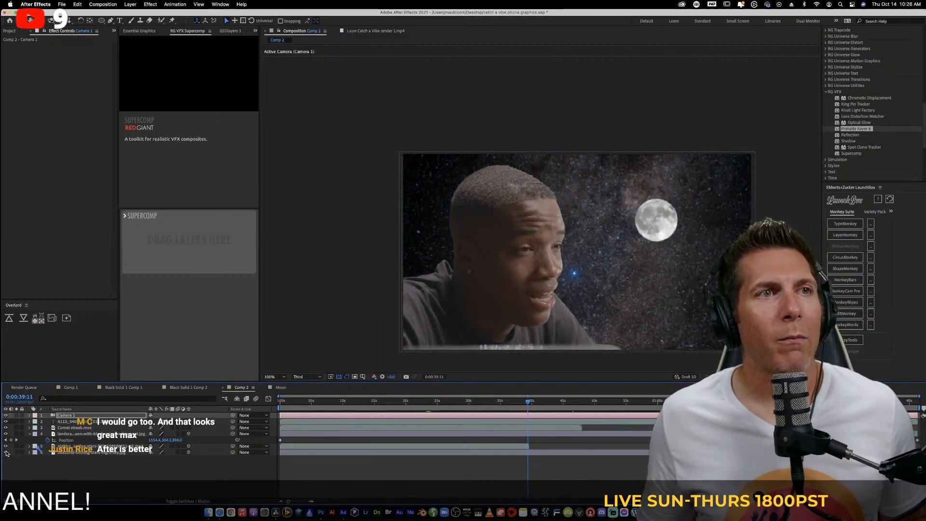
pyautogui.click(6, 453)
pyautogui.click(6, 452)
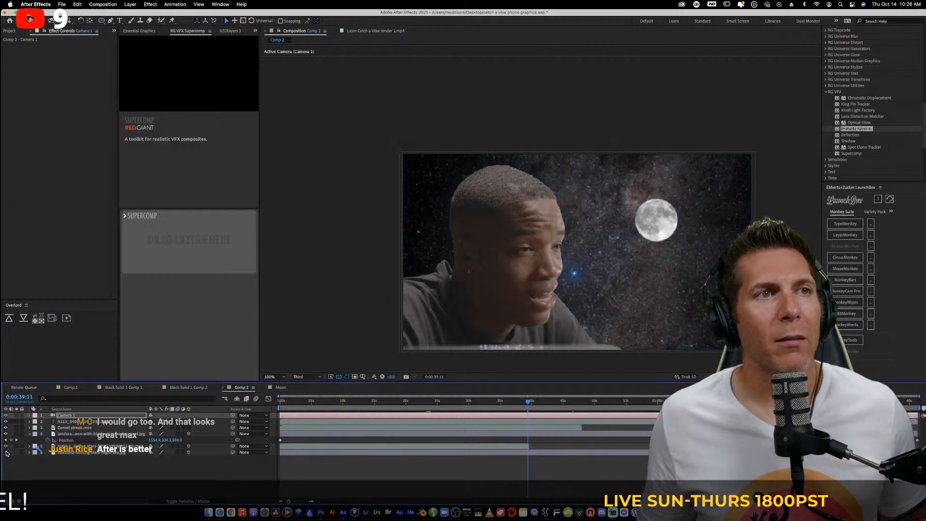
pyautogui.click(5, 452)
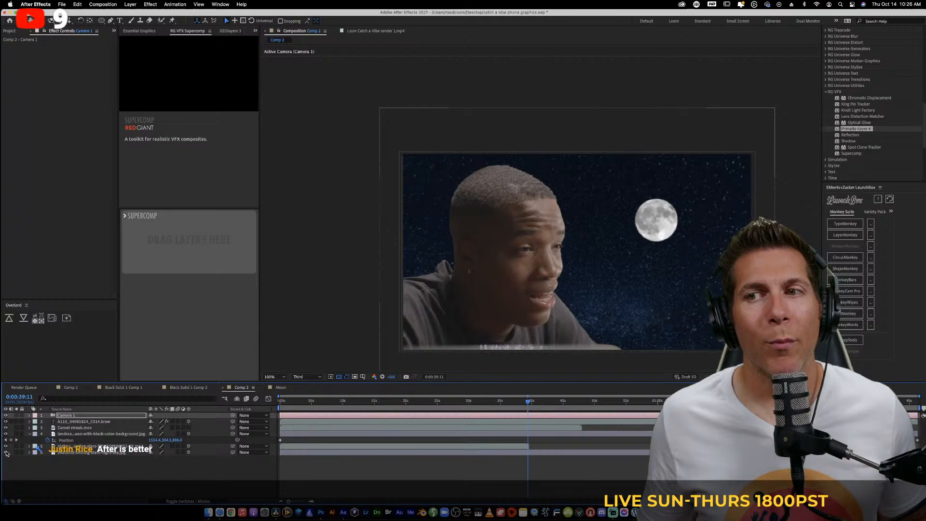
pyautogui.click(6, 453)
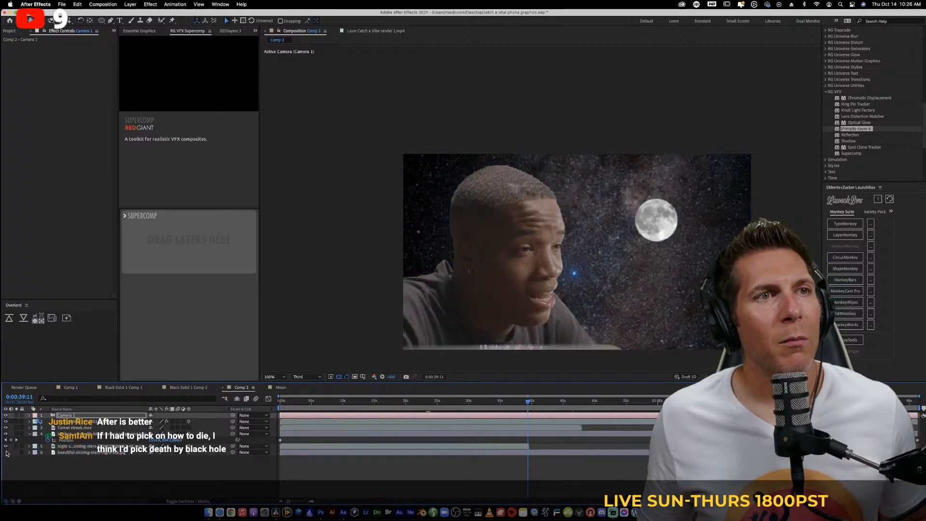
pyautogui.click(7, 452)
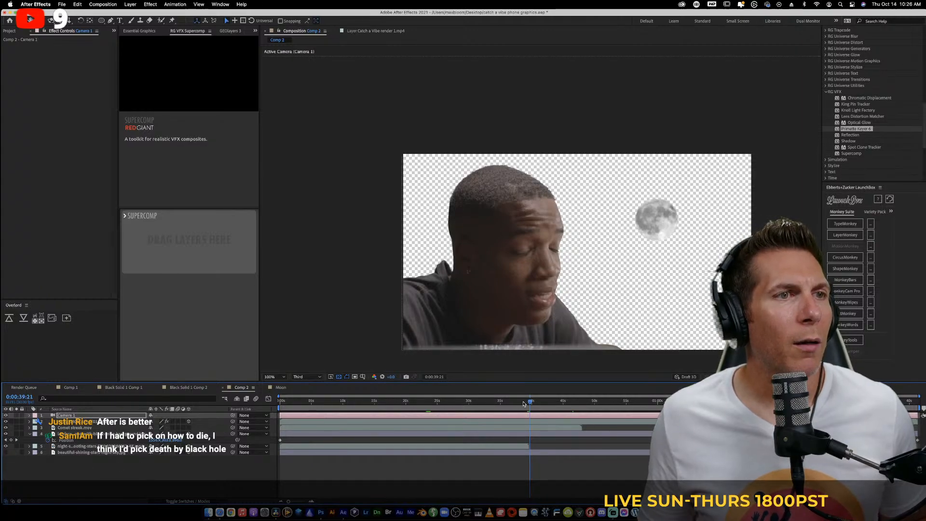
# Duplicate the night sky time-lapse layer twice and place the copies end to end after the original in the timeline
pyautogui.click(460, 401)
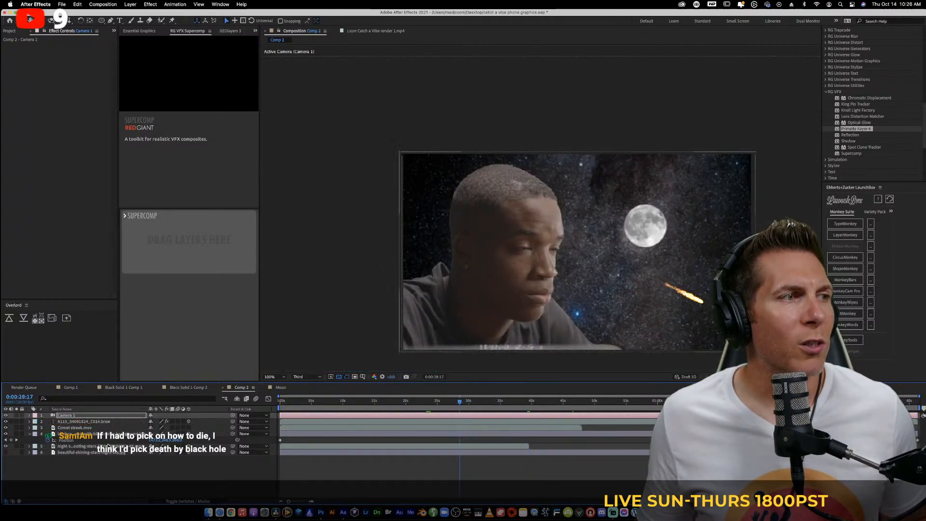
pyautogui.click(109, 446)
pyautogui.press('super+d')
pyautogui.moveTo(362, 447); pyautogui.dragTo(570, 448)
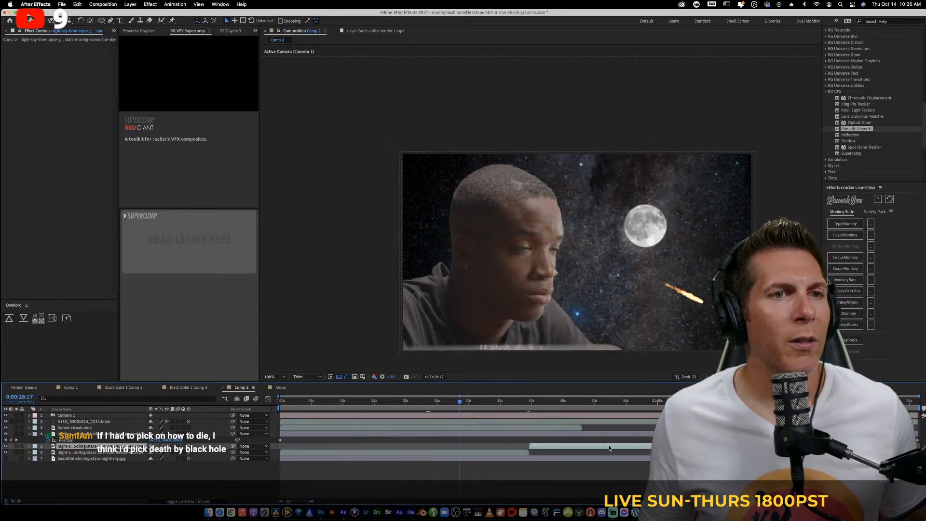
pyautogui.press('super+d')
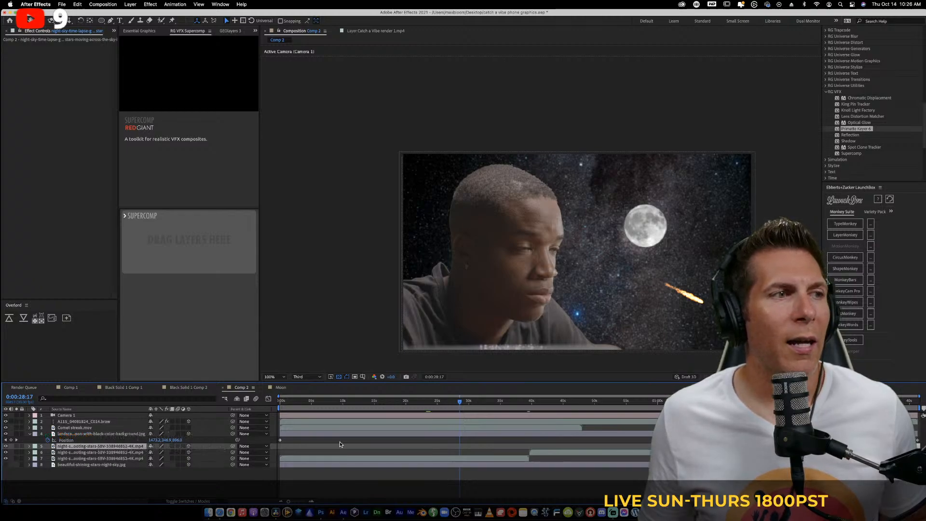
# Pre-compose the three night sky time-lapse layers into a single layer and deselect it
pyautogui.keyDown('shift'); pyautogui.click(121, 458); pyautogui.keyUp('shift')
pyautogui.rightClick(122, 459)
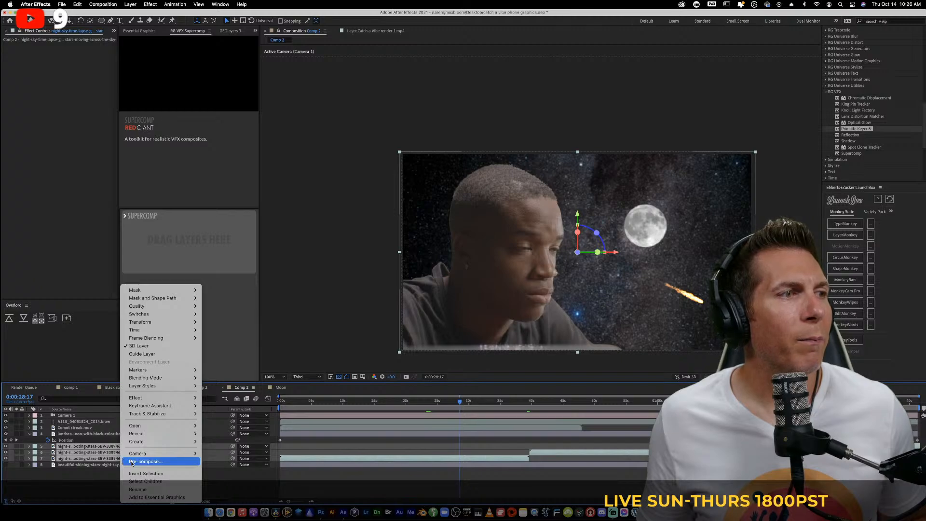
pyautogui.click(132, 462)
pyautogui.click(696, 249)
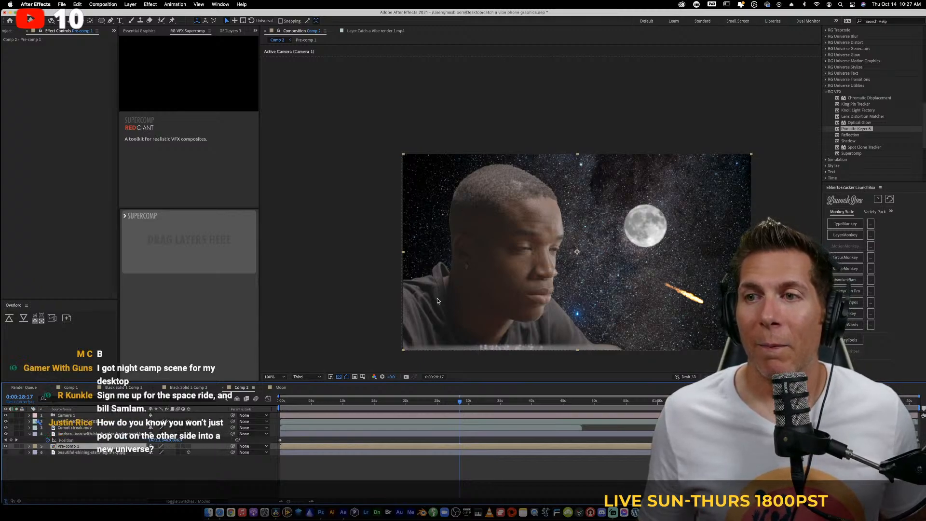
pyautogui.press('super+shift+a')
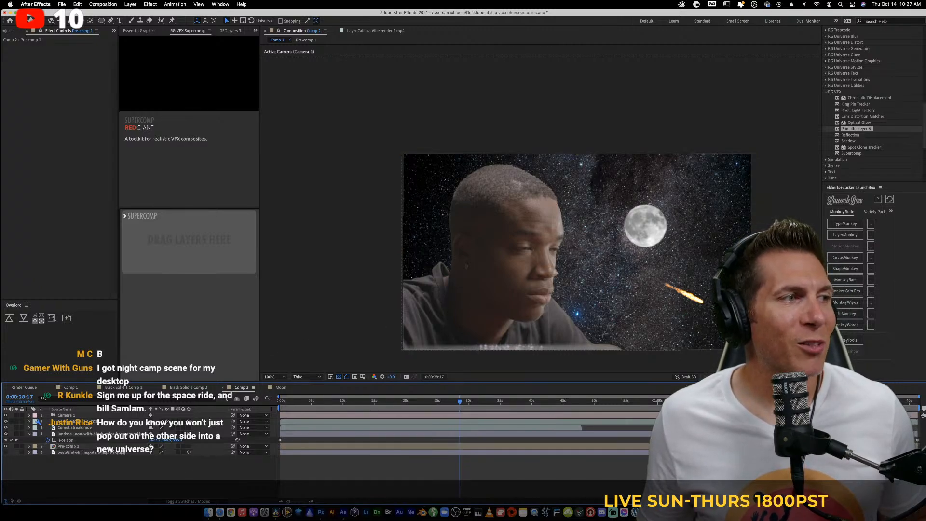
# Try a larger focus distance on Camera 1, undo the change, and scrub back to 0:00:06:19
pyautogui.click(314, 429)
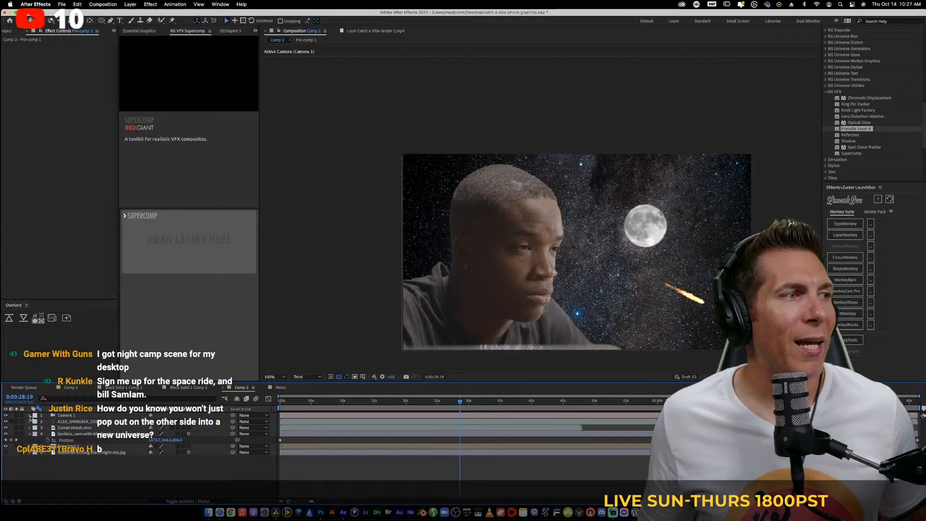
pyautogui.click(30, 416)
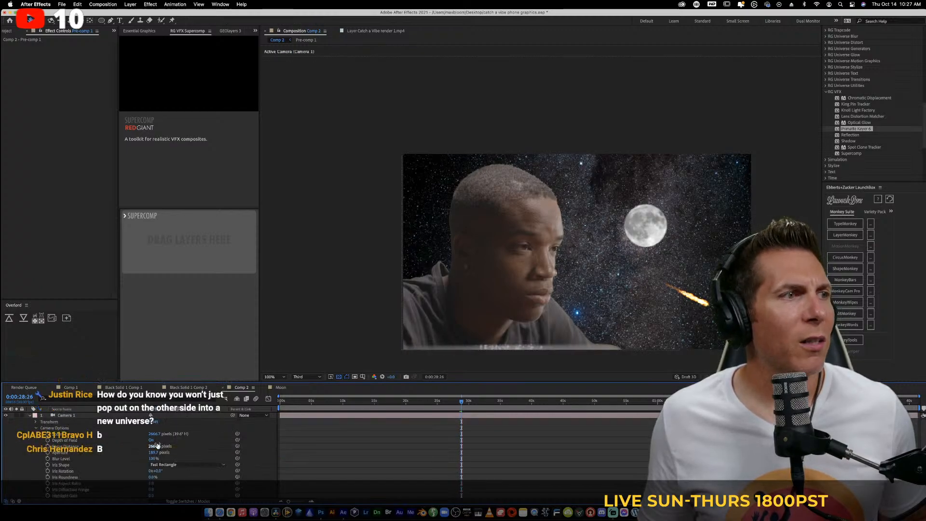
pyautogui.moveTo(154, 447); pyautogui.dragTo(285, 447)
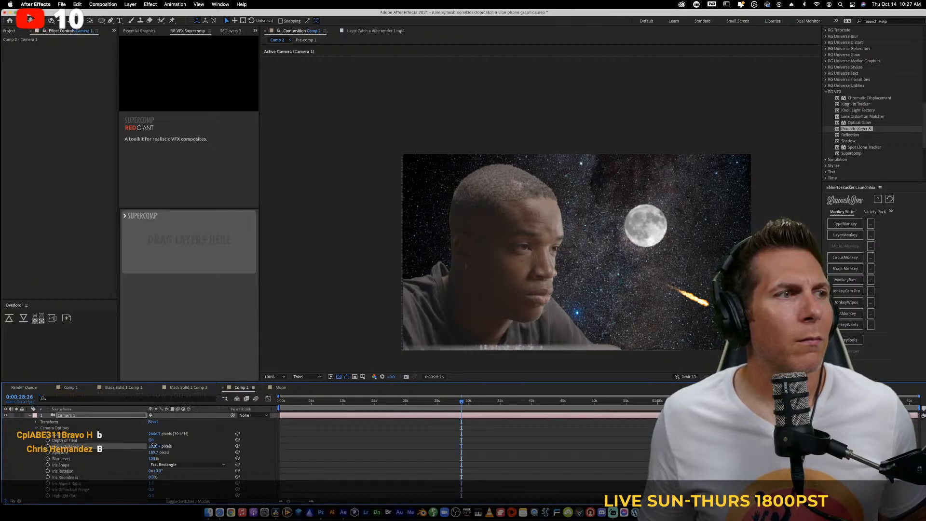
pyautogui.press('super+z')
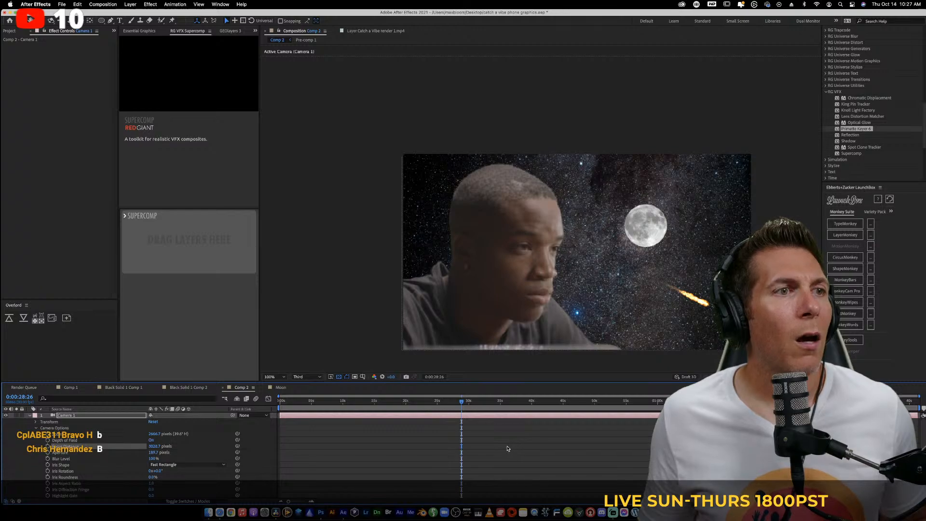
pyautogui.press('super+z')
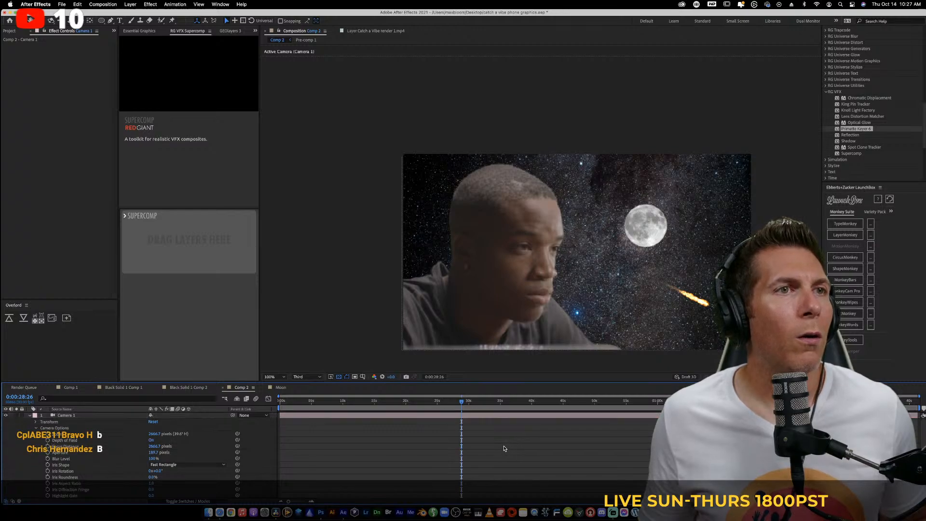
pyautogui.click(332, 401)
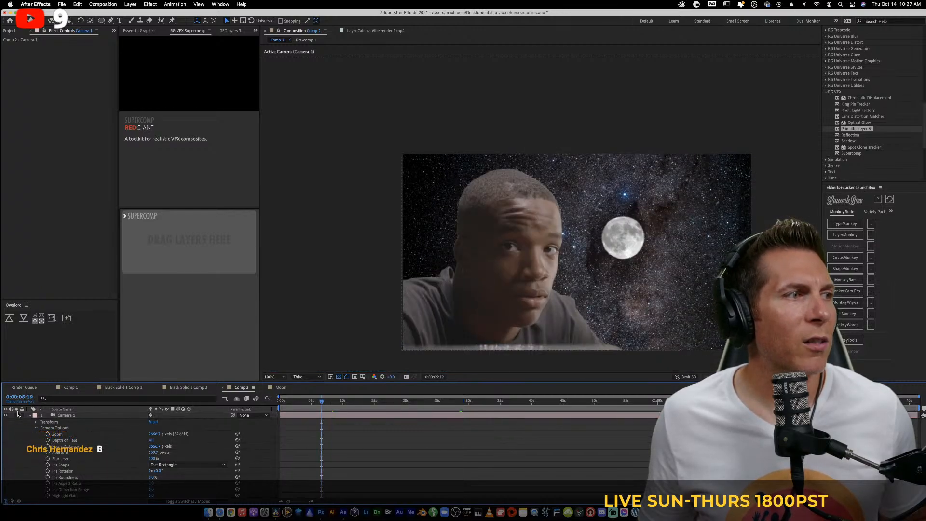
# Make the night sky pre-comp a 3D layer and push it back in Z so it sits behind the moon
pyautogui.click(29, 416)
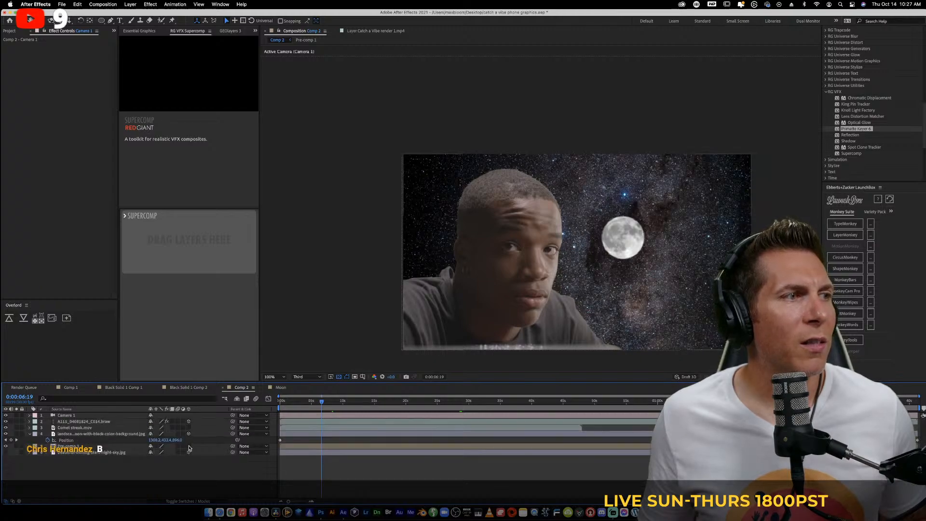
pyautogui.click(188, 447)
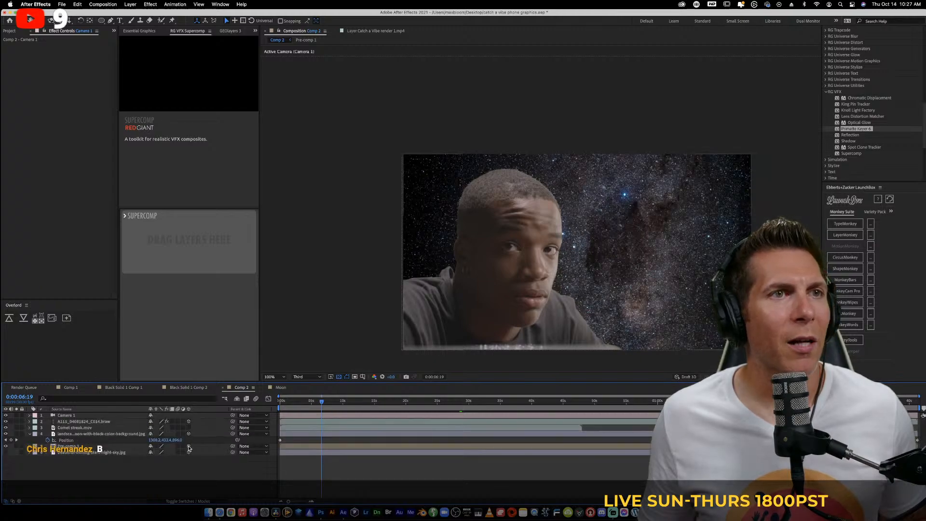
pyautogui.click(164, 447)
pyautogui.press('p')
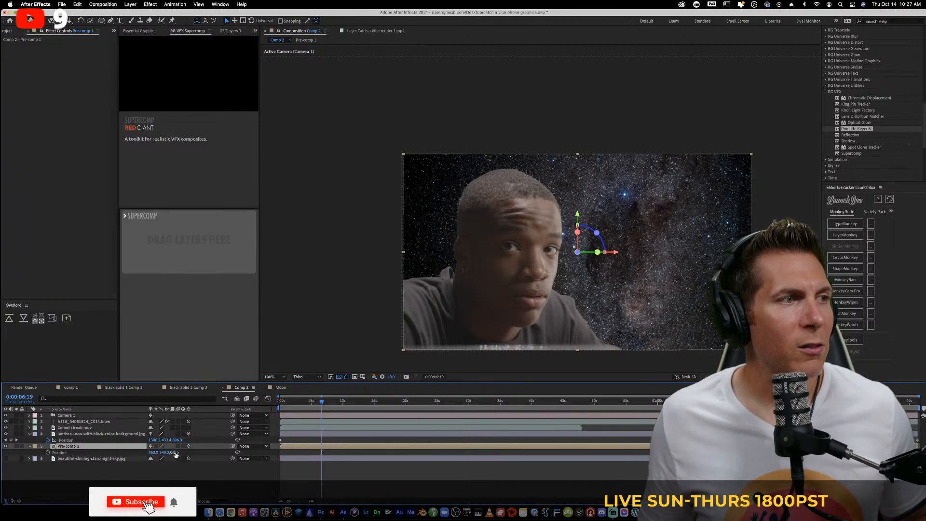
pyautogui.moveTo(175, 454); pyautogui.dragTo(551, 461)
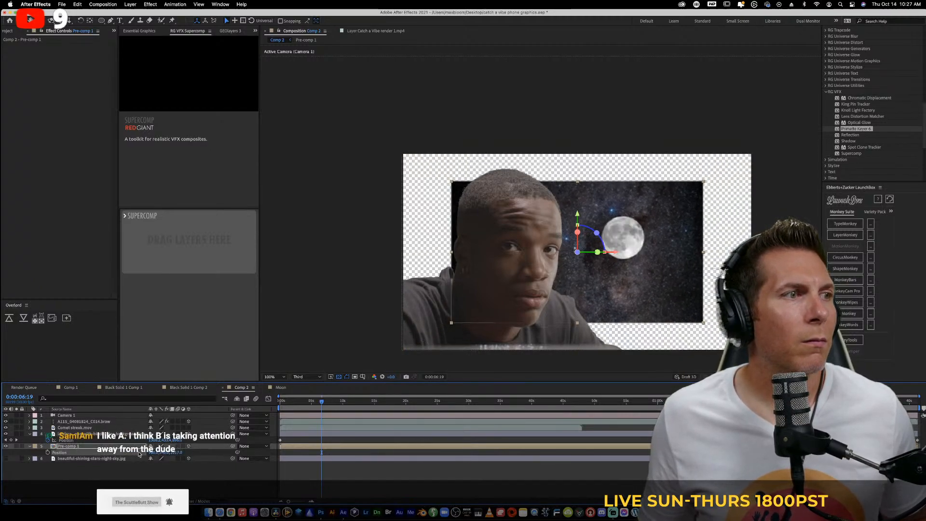
# Scale the night sky pre-comp to 147% so it fills the frame, save the project, and scrub through to 0:01:11:08
pyautogui.press('s')
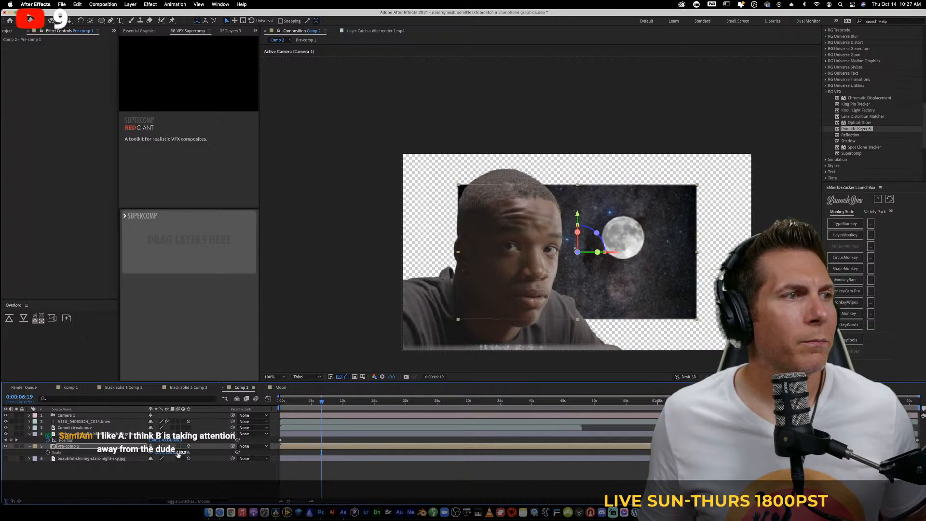
pyautogui.moveTo(180, 452); pyautogui.dragTo(194, 453)
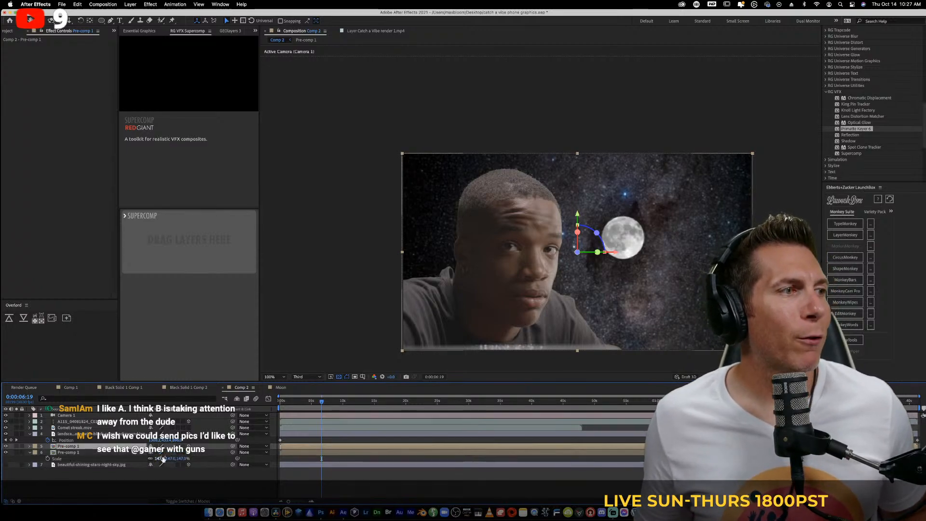
pyautogui.click(118, 451)
pyautogui.press('super+s')
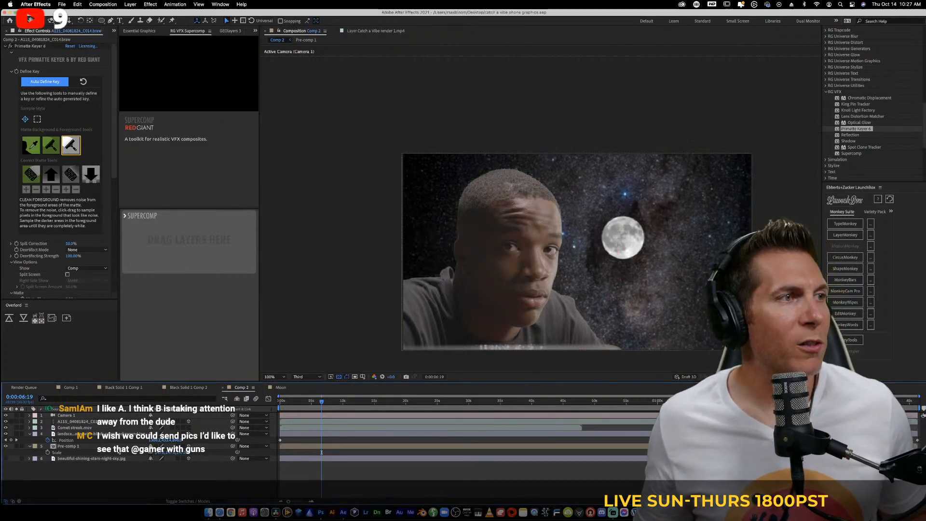
pyautogui.click(66, 447)
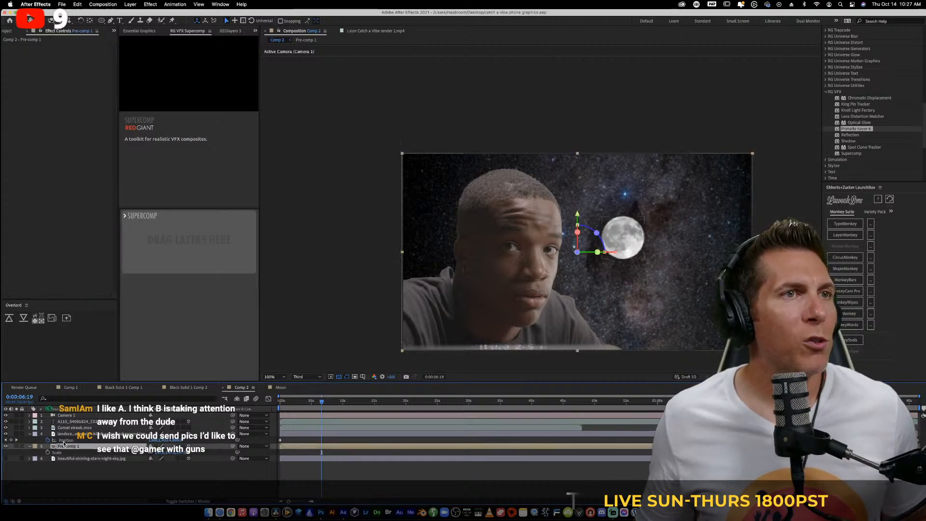
pyautogui.click(29, 447)
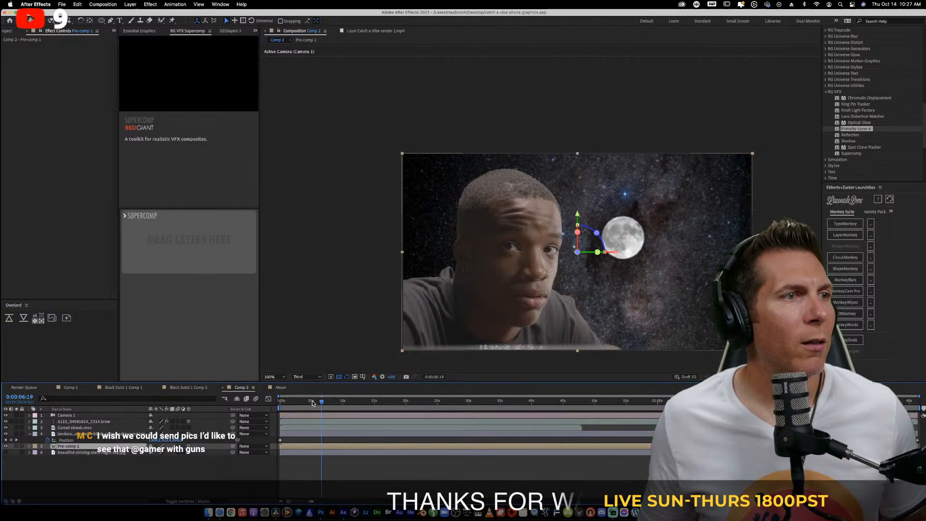
pyautogui.moveTo(326, 401); pyautogui.dragTo(728, 402)
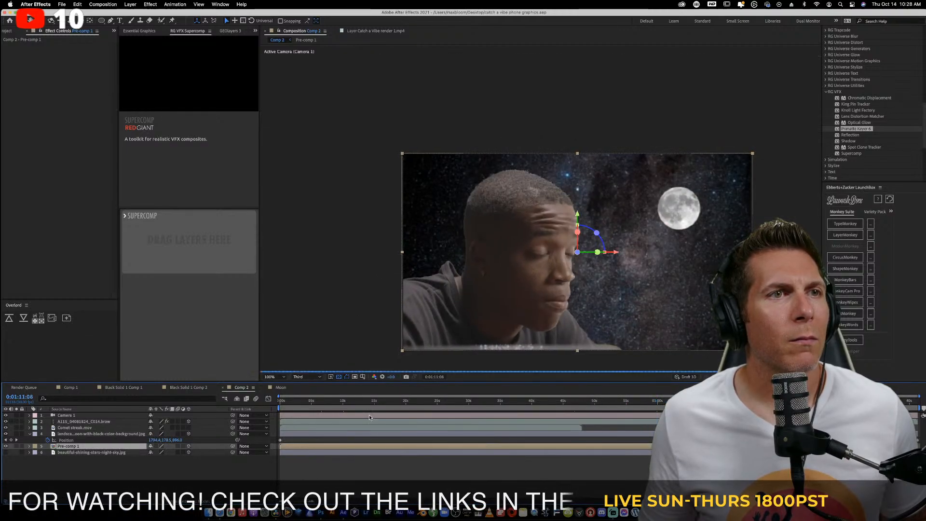
# Make the Comet streak.mov layer 3D and reveal its Position property
pyautogui.click(74, 428)
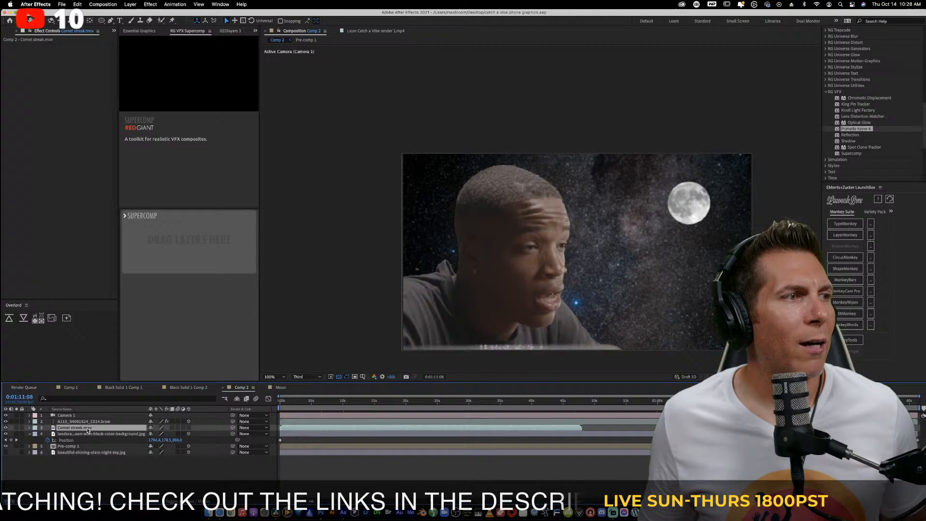
pyautogui.click(189, 428)
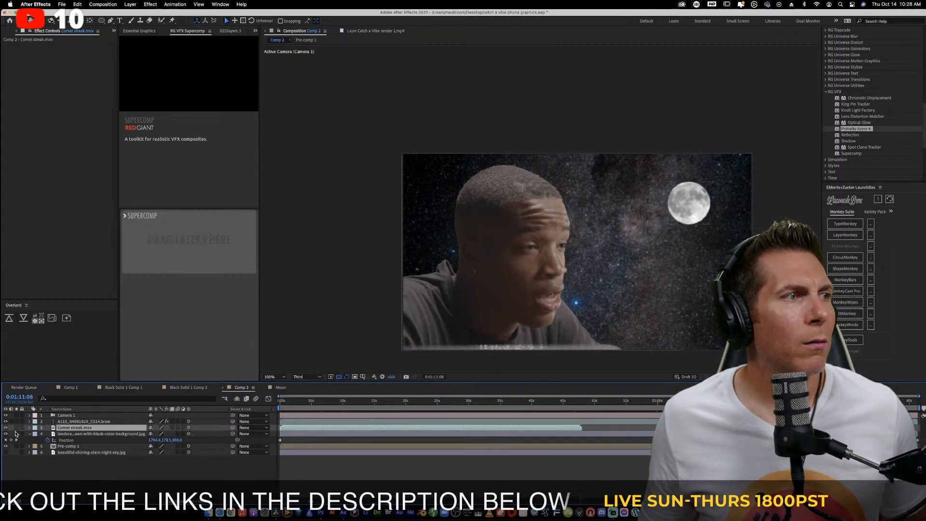
pyautogui.click(28, 428)
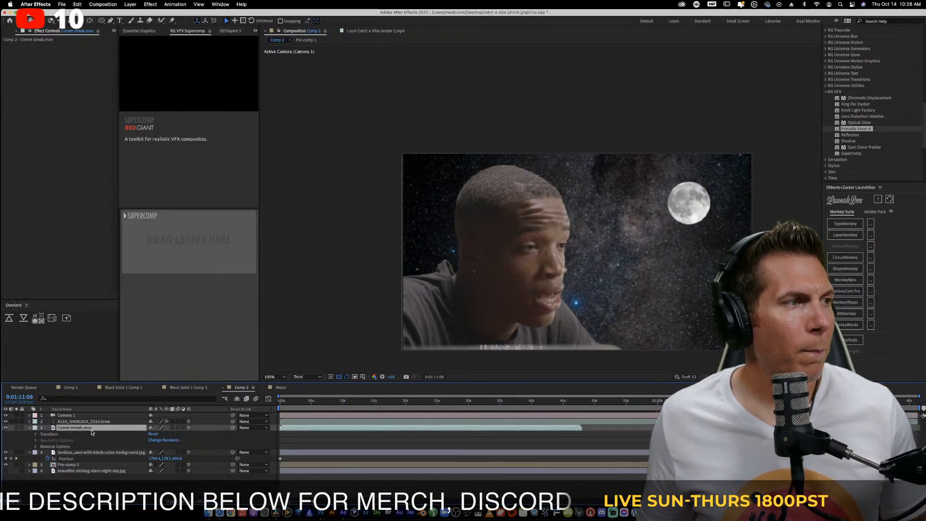
pyautogui.press('p')
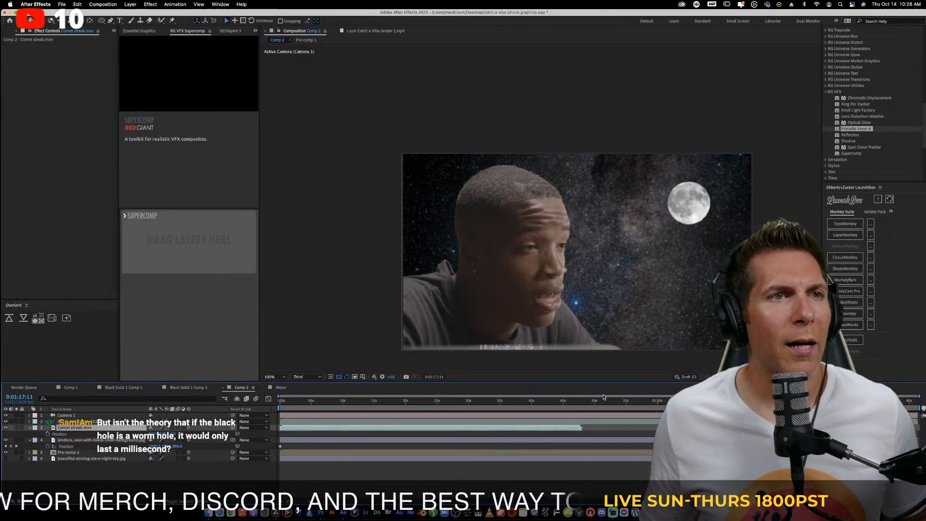
# Scrub and preview the composition to examine the comet's timing and its path past the moon and performer
pyautogui.click(529, 401)
pyautogui.click(426, 400)
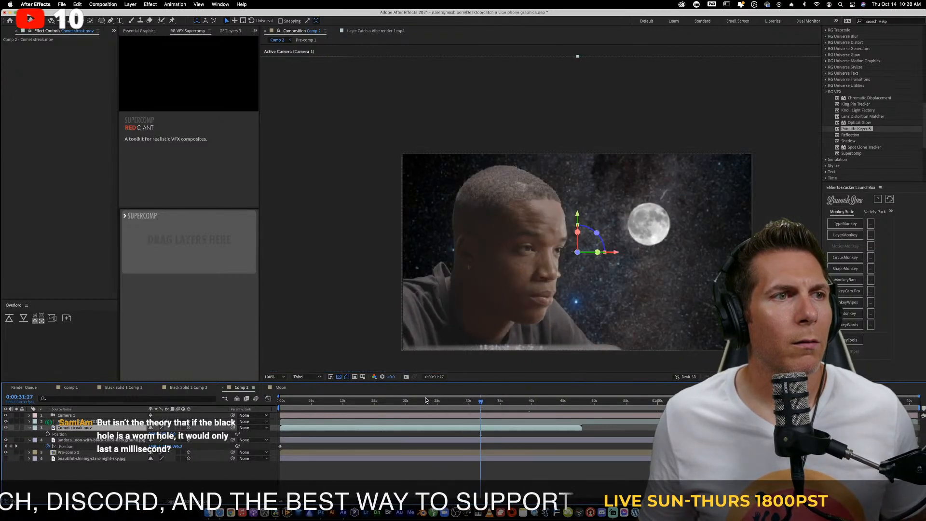
pyautogui.click(465, 401)
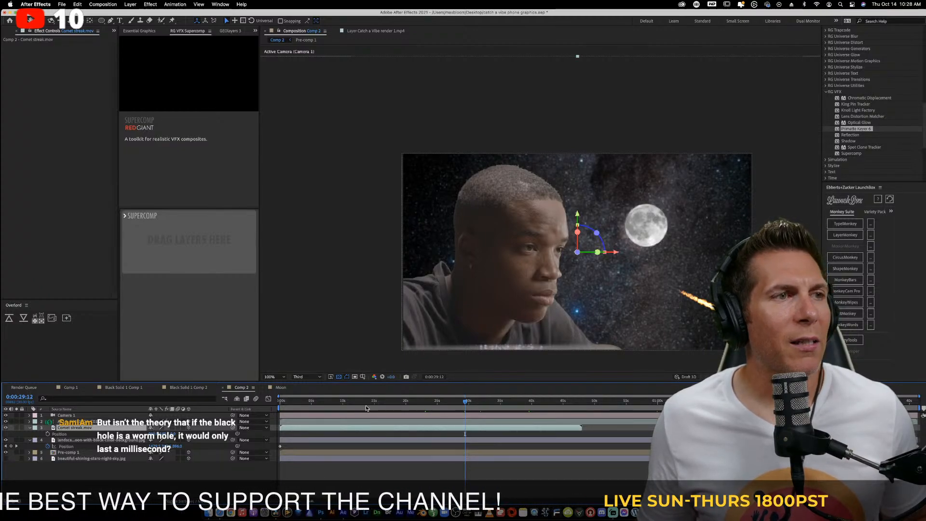
pyautogui.moveTo(504, 403); pyautogui.dragTo(568, 403)
pyautogui.click(280, 400)
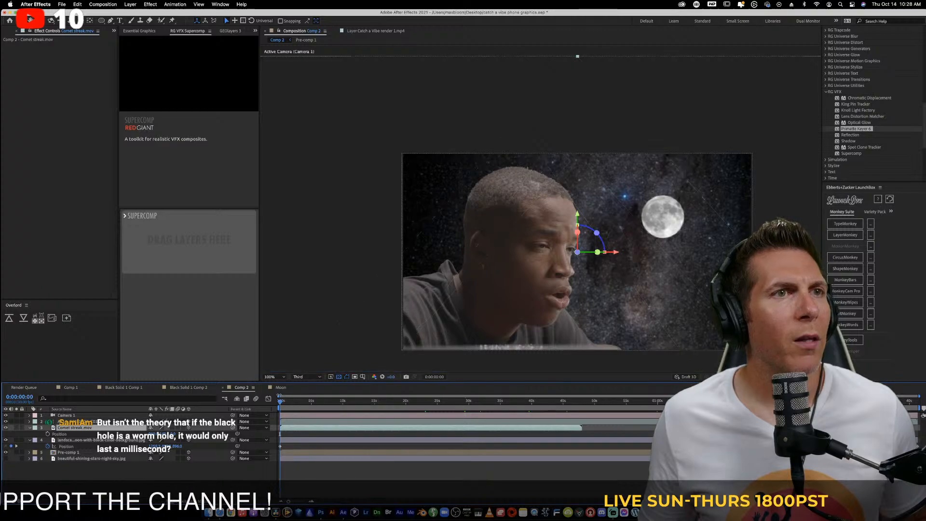
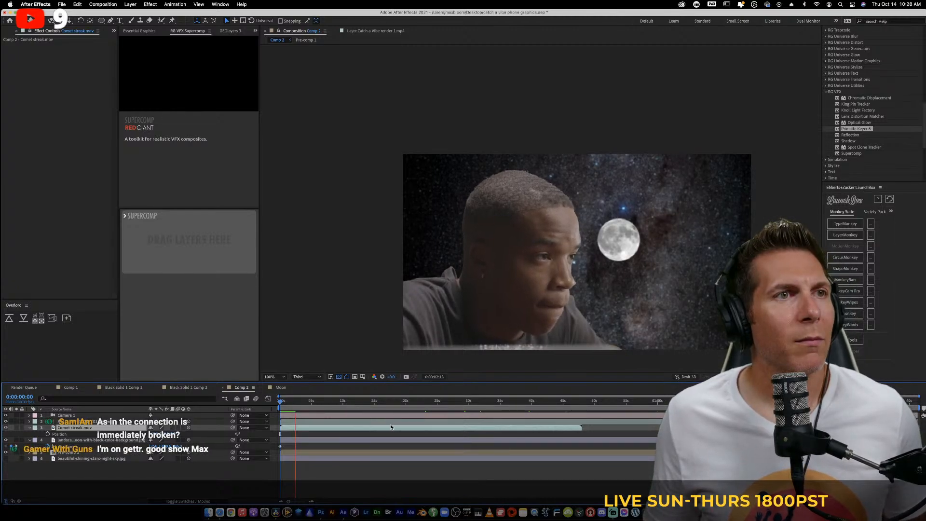
pyautogui.press('space')
pyautogui.click(414, 401)
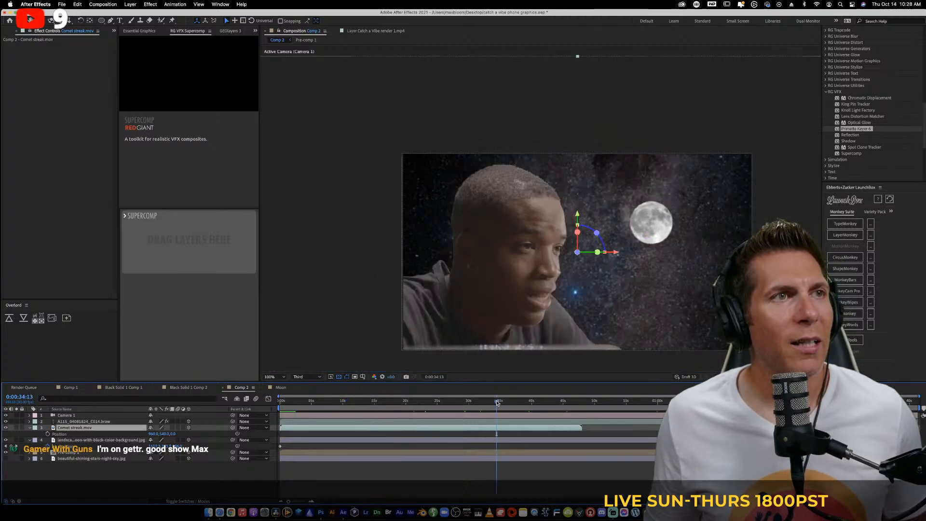
pyautogui.click(530, 401)
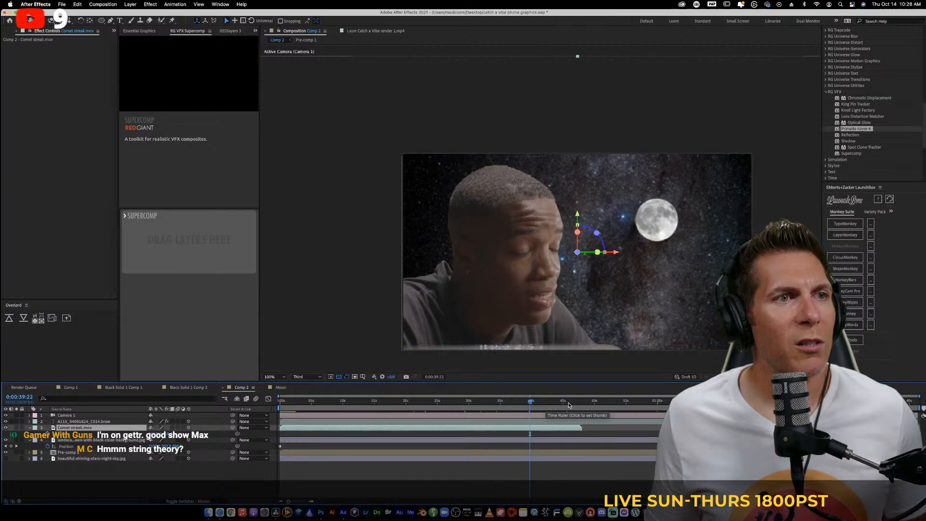
pyautogui.click(452, 401)
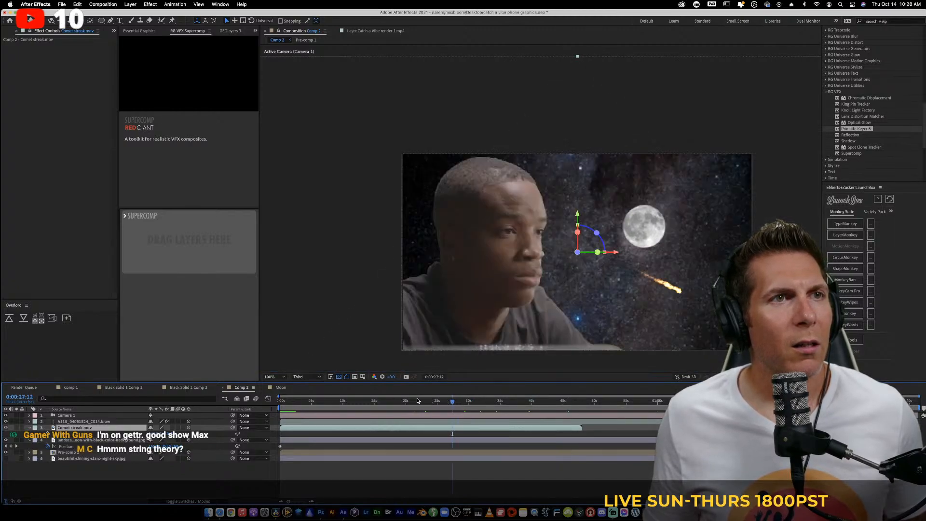
pyautogui.click(359, 401)
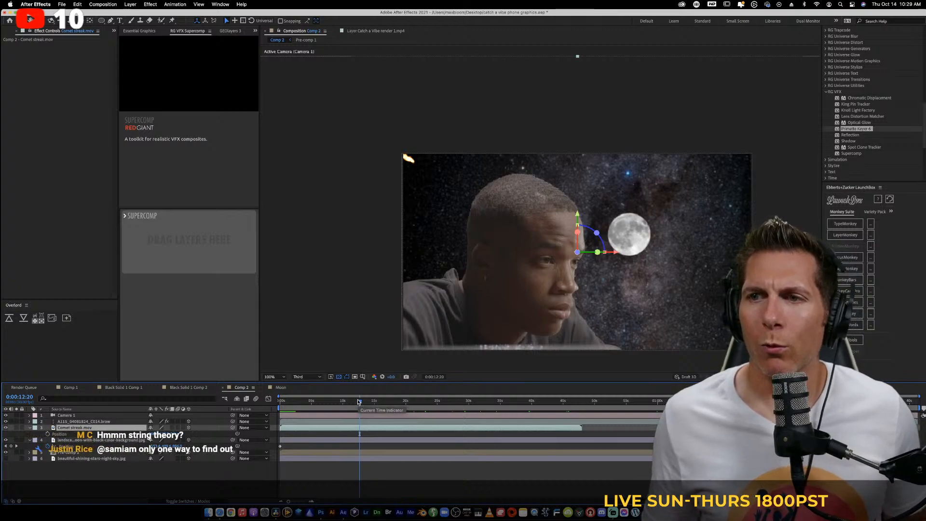
pyautogui.moveTo(359, 401); pyautogui.dragTo(342, 401)
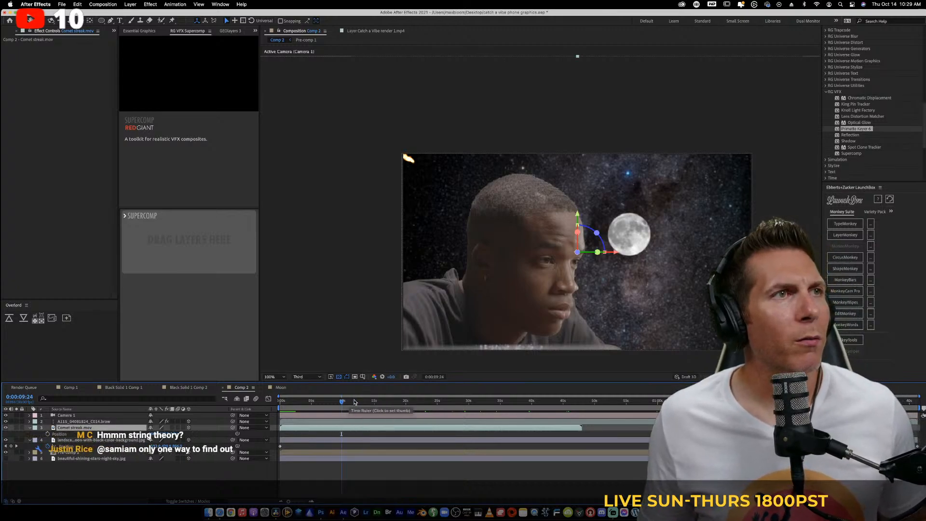
pyautogui.click(278, 401)
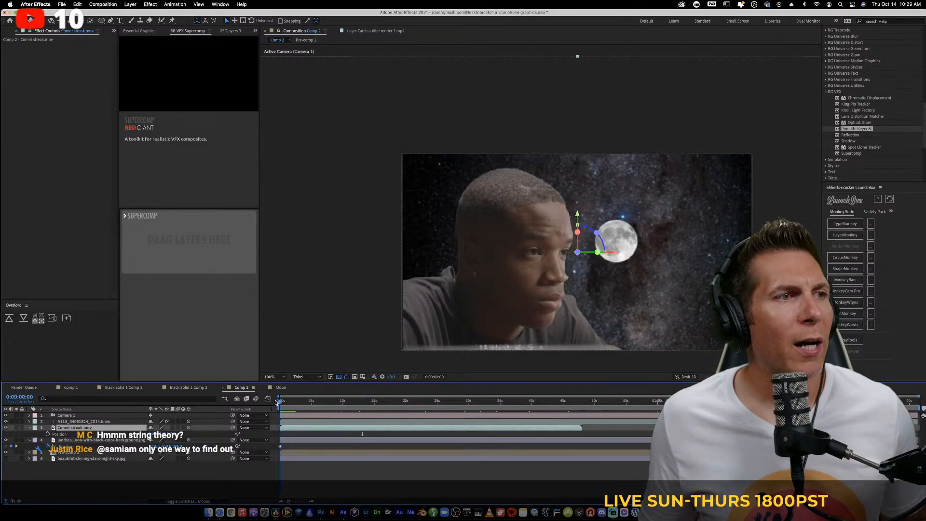
pyautogui.moveTo(282, 402)
pyautogui.mouseDown()
pyautogui.moveTo(333, 402)
pyautogui.moveTo(310, 425)
pyautogui.mouseUp()
pyautogui.press('super+z')
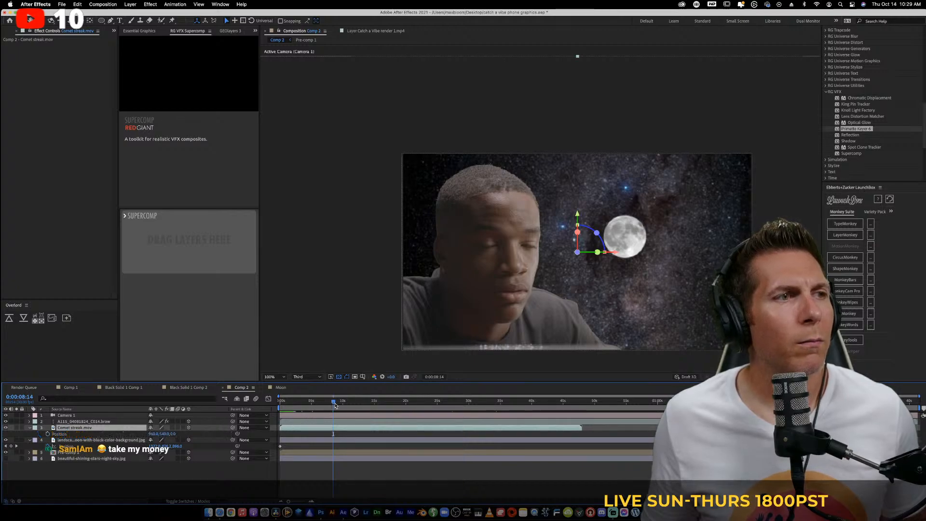
pyautogui.moveTo(348, 403); pyautogui.dragTo(403, 403)
pyautogui.click(440, 403)
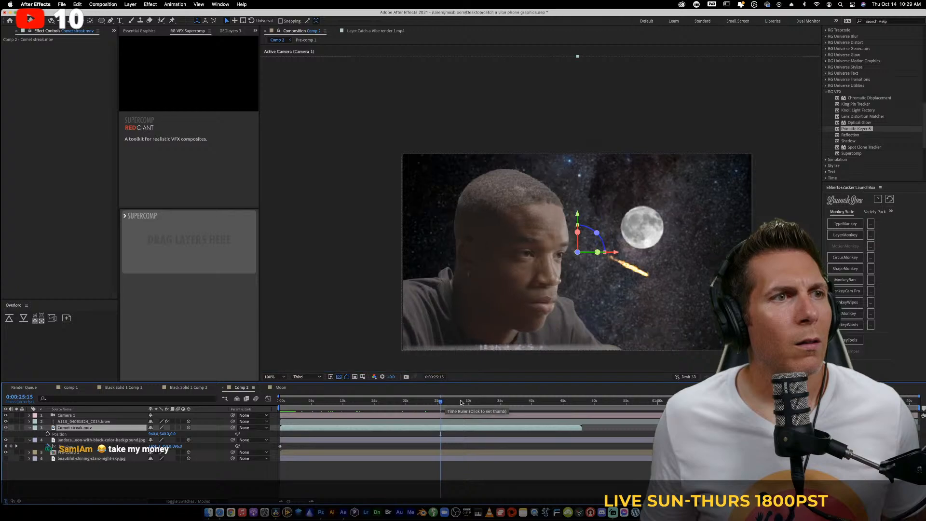
pyautogui.click(462, 403)
pyautogui.click(478, 403)
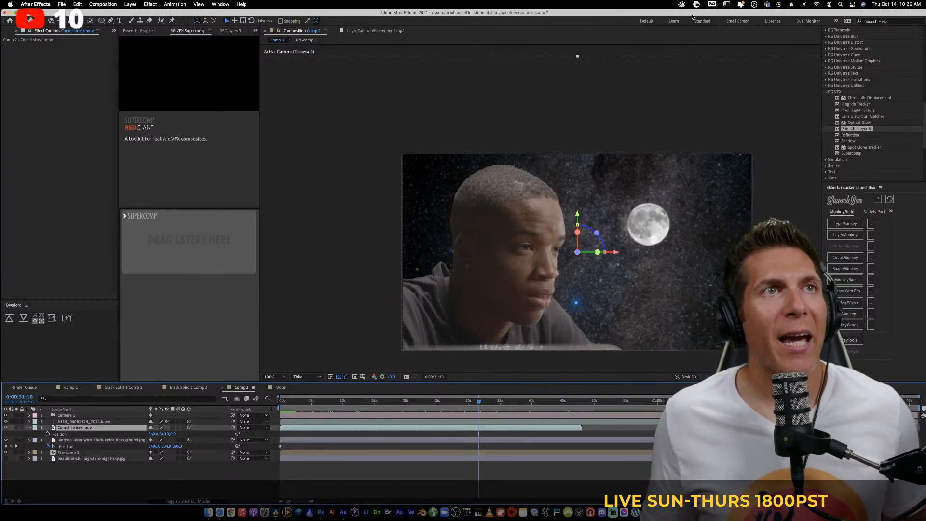
# Switch to Safari, browse the FootageCrate results for "space", and return to the Storyblocks night sky time-lapse page
pyautogui.moveTo(921, 122)
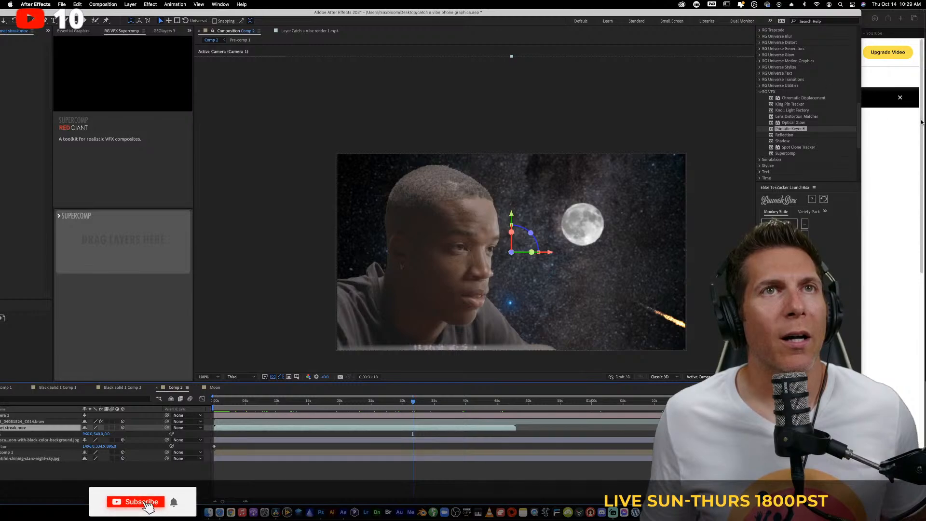
pyautogui.click(921, 122)
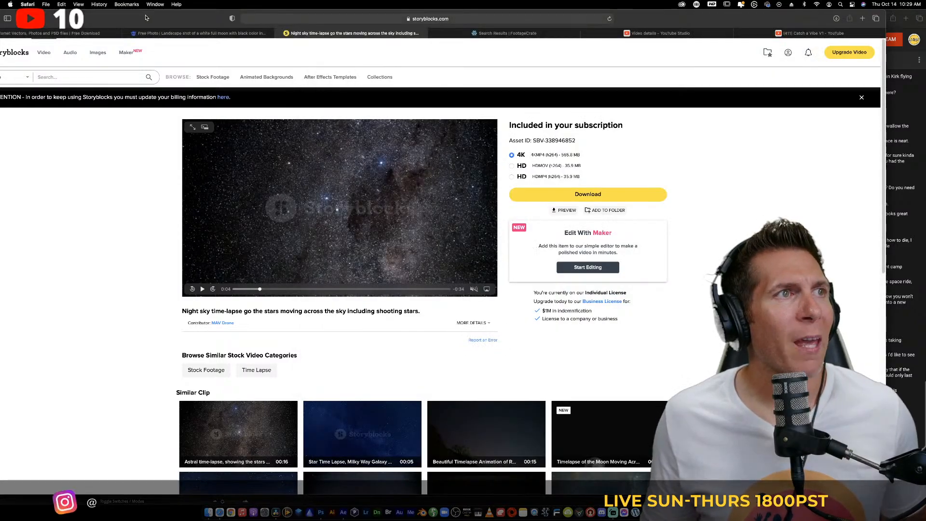
pyautogui.click(113, 117)
pyautogui.click(465, 35)
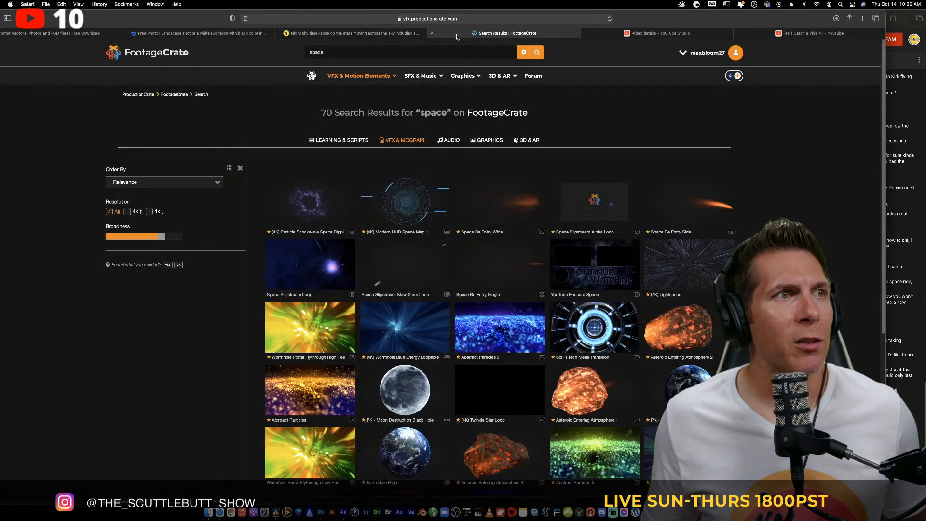
pyautogui.scroll(-5, 407, 203)
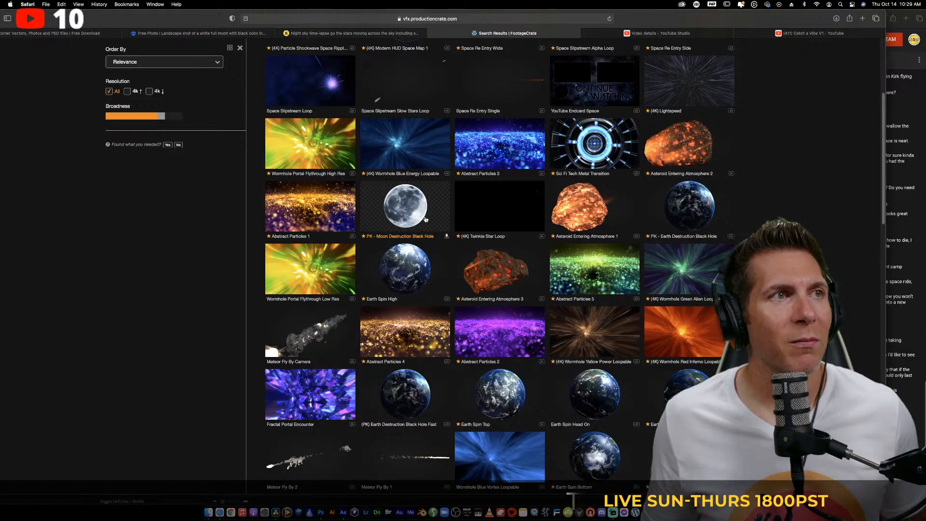
pyautogui.scroll(-6, 688, 237)
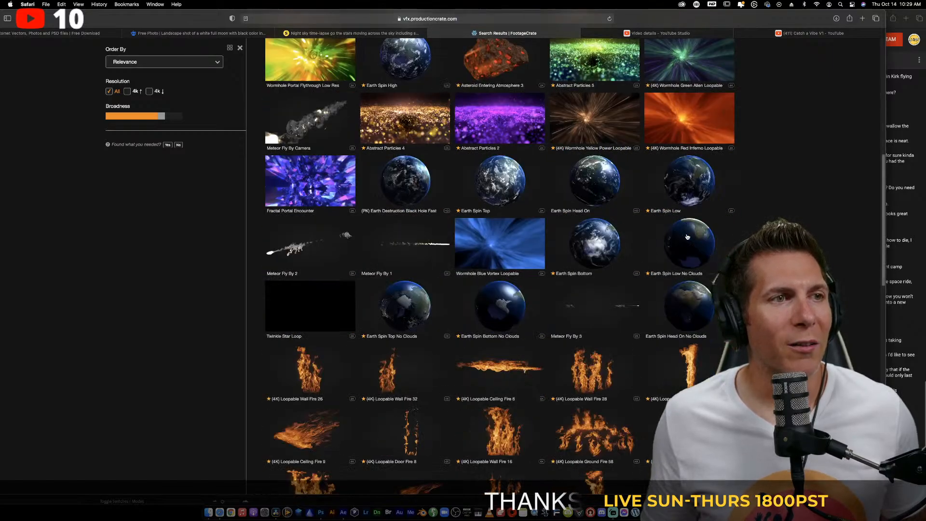
pyautogui.scroll(-15, 687, 236)
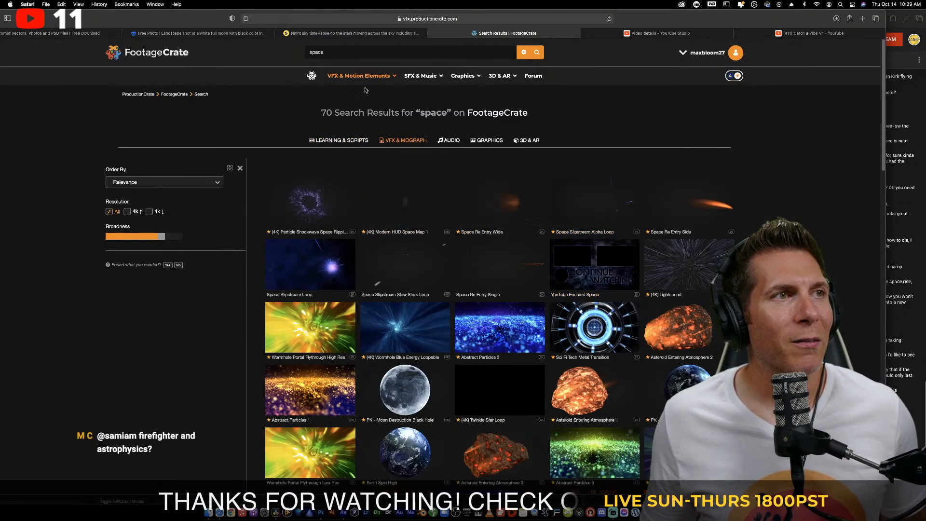
pyautogui.click(427, 31)
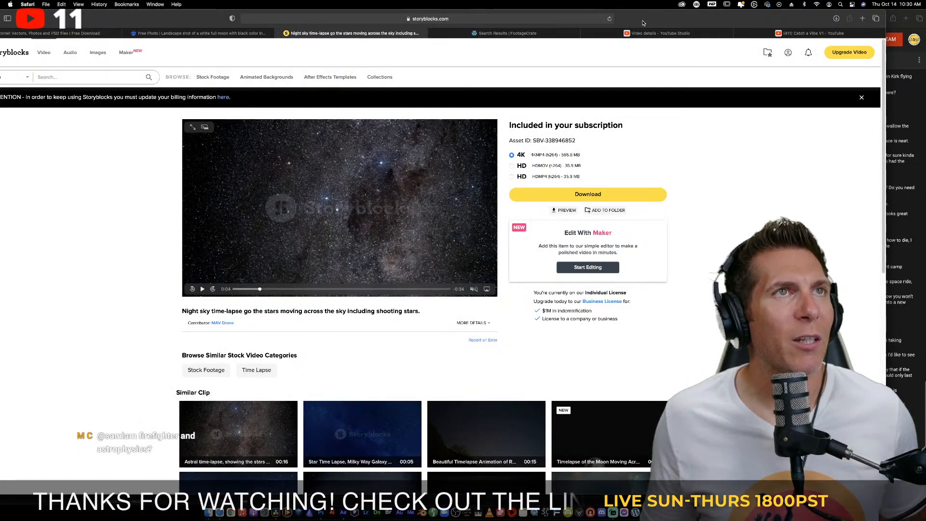
pyautogui.moveTo(642, 23); pyautogui.dragTo(681, 18)
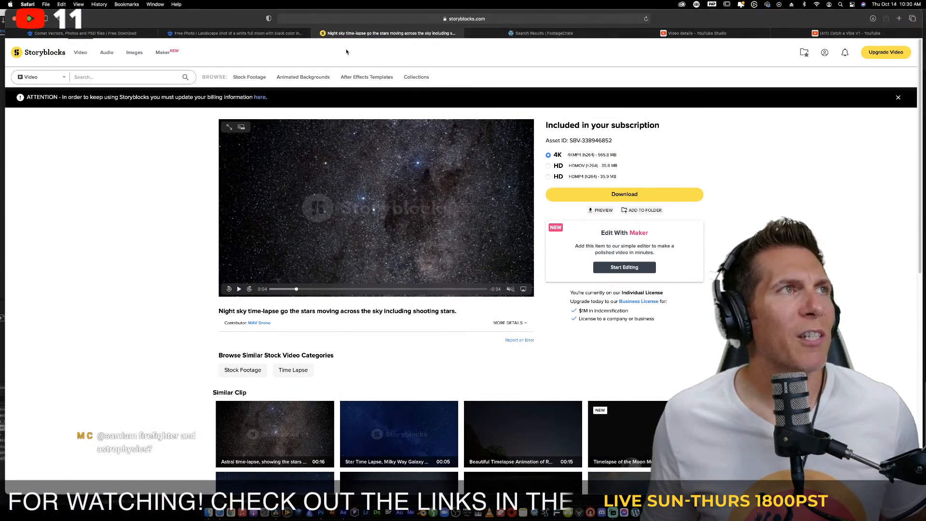
# Review the open Freepik, Storyblocks and FootageCrate pages, browsing the comet results and the moon photo suggestions
pyautogui.click(299, 34)
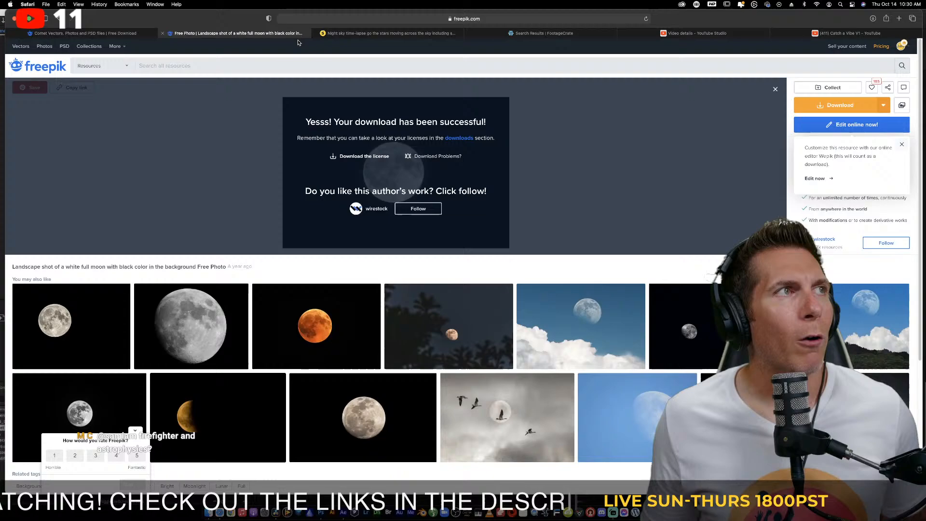
pyautogui.click(399, 34)
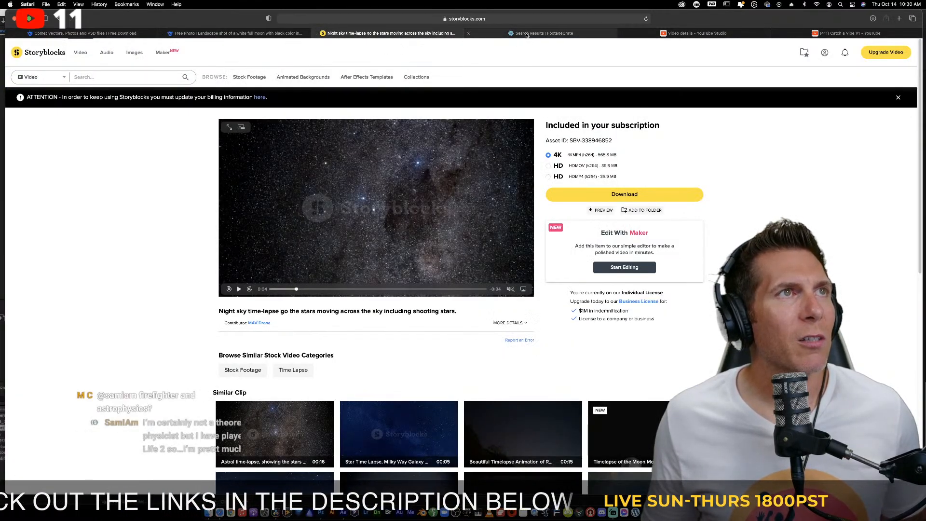
pyautogui.click(527, 34)
pyautogui.click(461, 33)
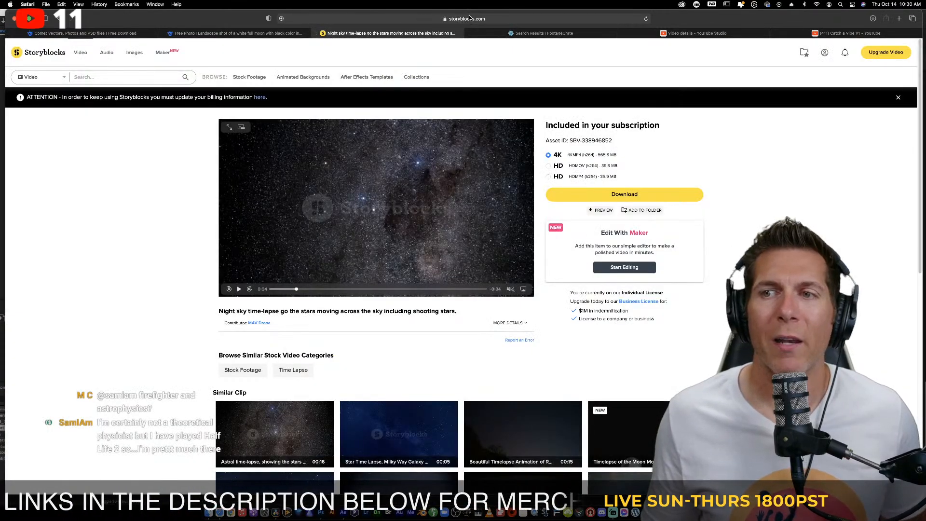
pyautogui.click(520, 35)
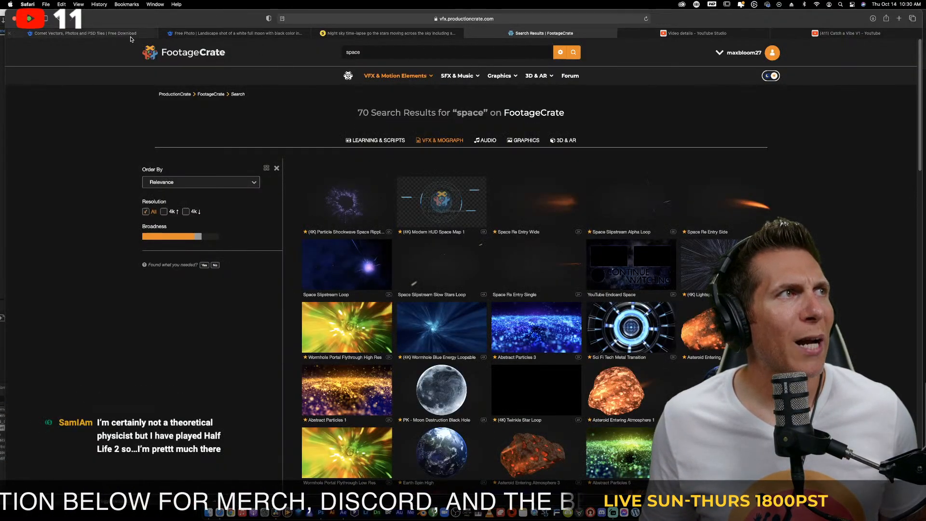
pyautogui.moveTo(83, 39)
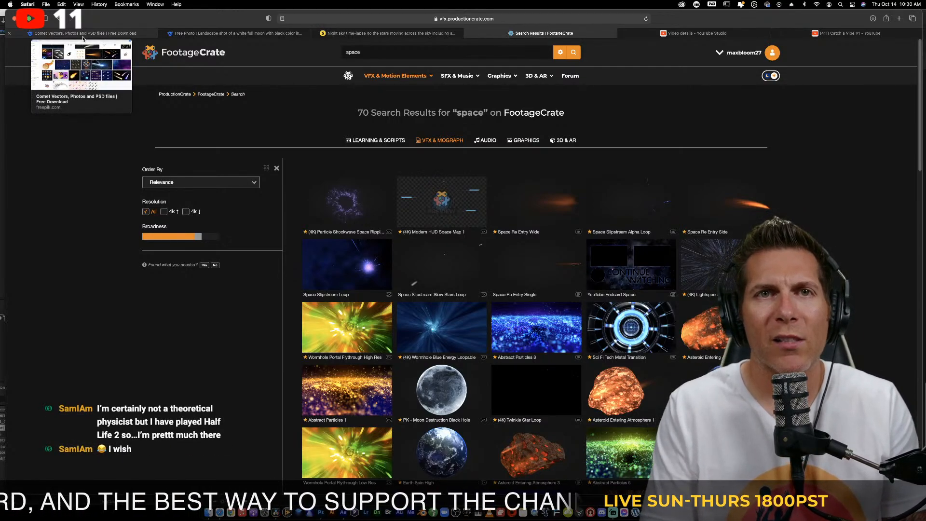
pyautogui.click(84, 35)
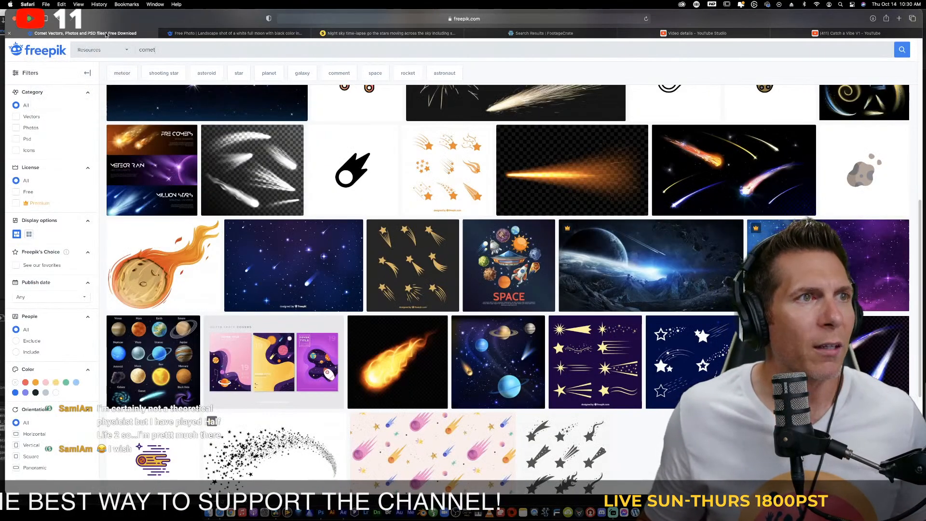
pyautogui.scroll(-4, 200, 65)
pyautogui.scroll(10, 258, 125)
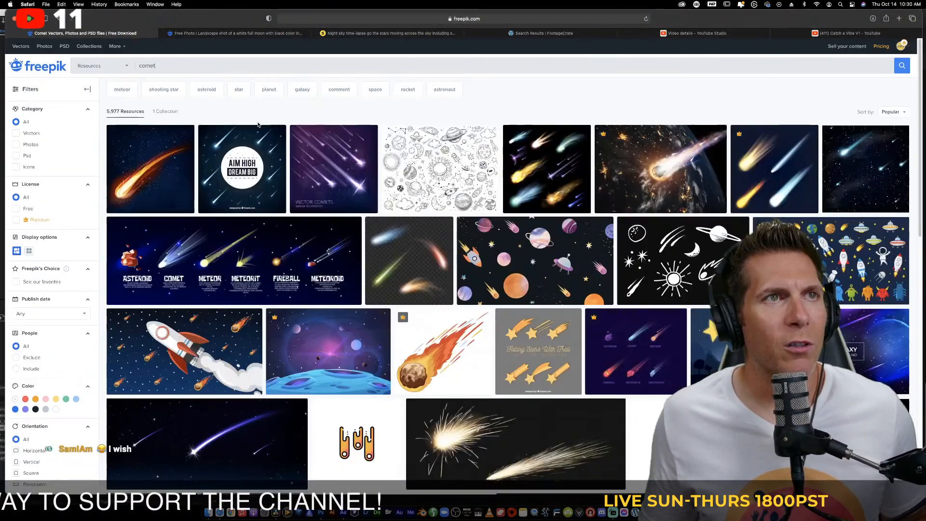
pyautogui.click(197, 37)
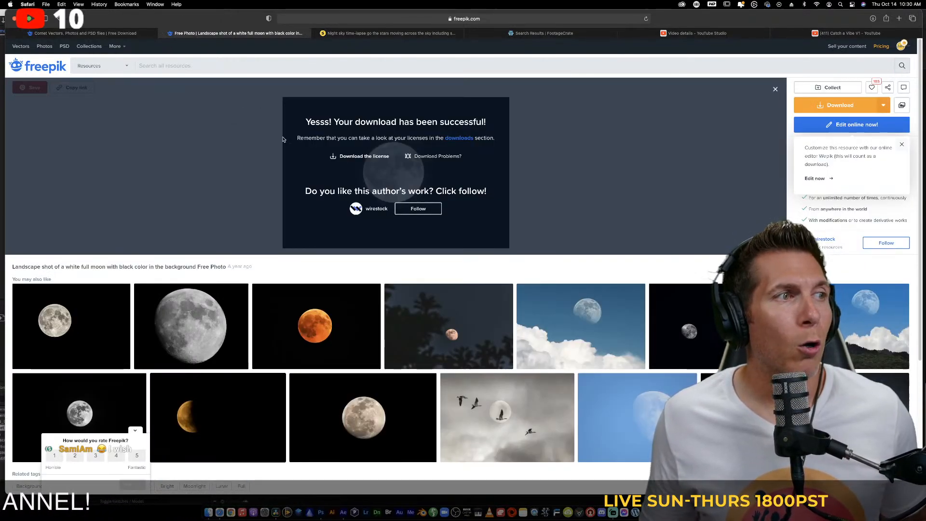
pyautogui.scroll(-5, 388, 250)
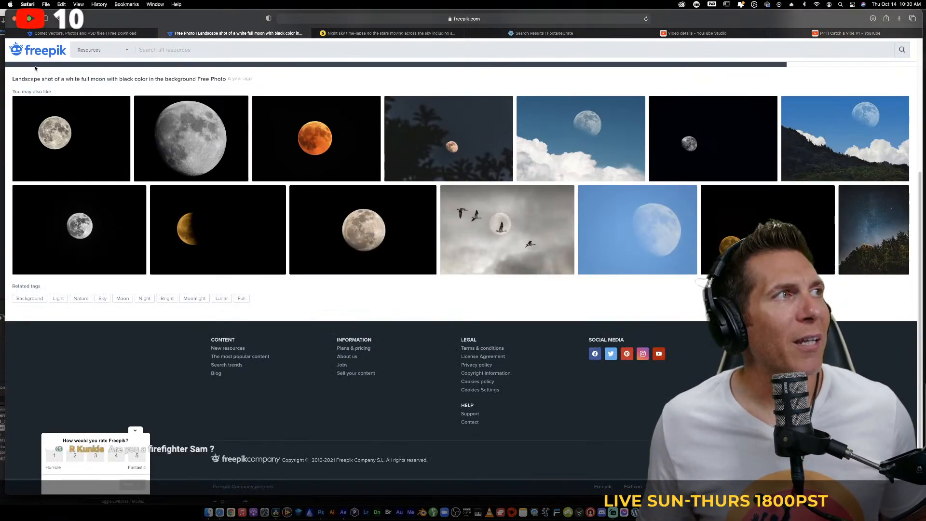
# Switch to After Effects and scrub through Comp 2 to examine the comet's path past the moon
pyautogui.click(2, 75)
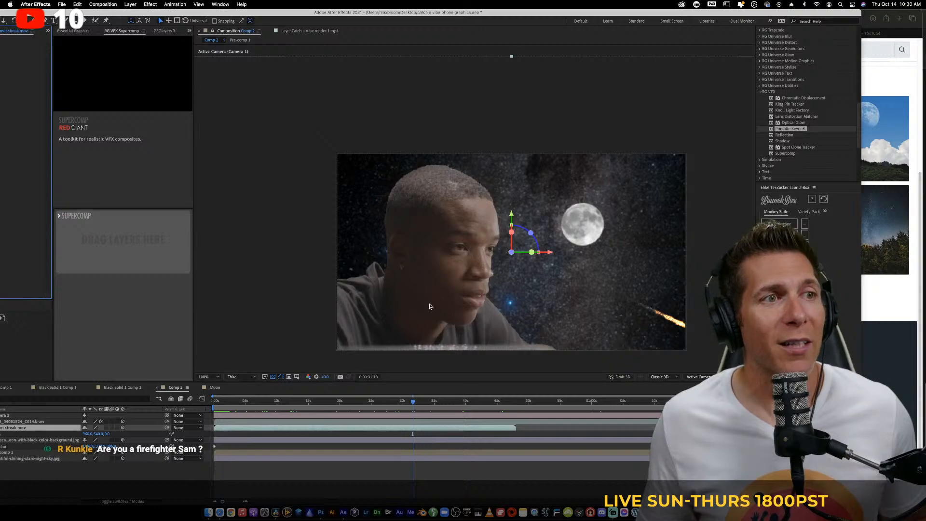
pyautogui.moveTo(426, 402); pyautogui.dragTo(456, 403)
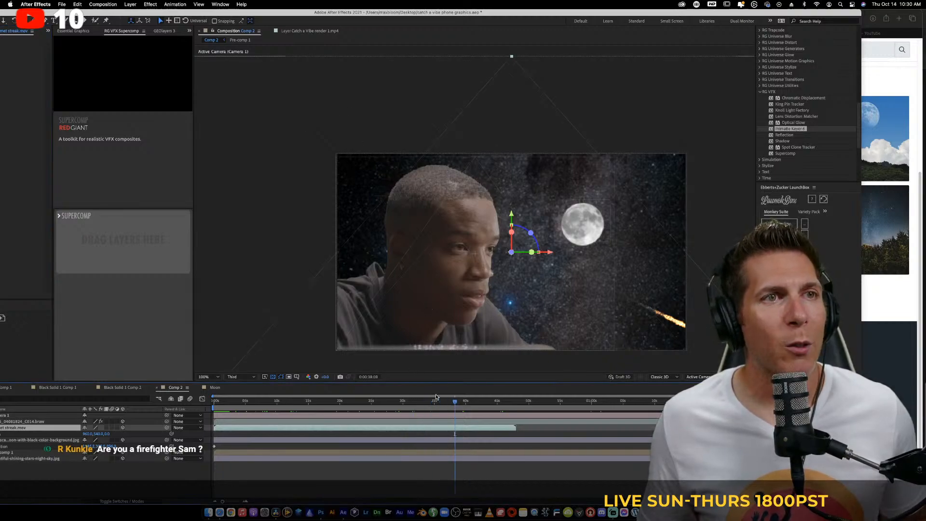
pyautogui.click(393, 401)
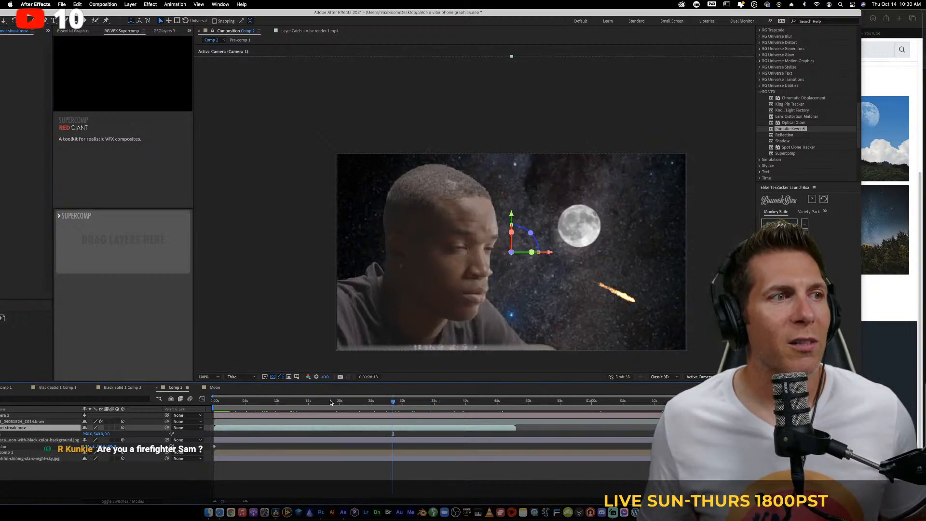
pyautogui.click(330, 401)
pyautogui.click(341, 401)
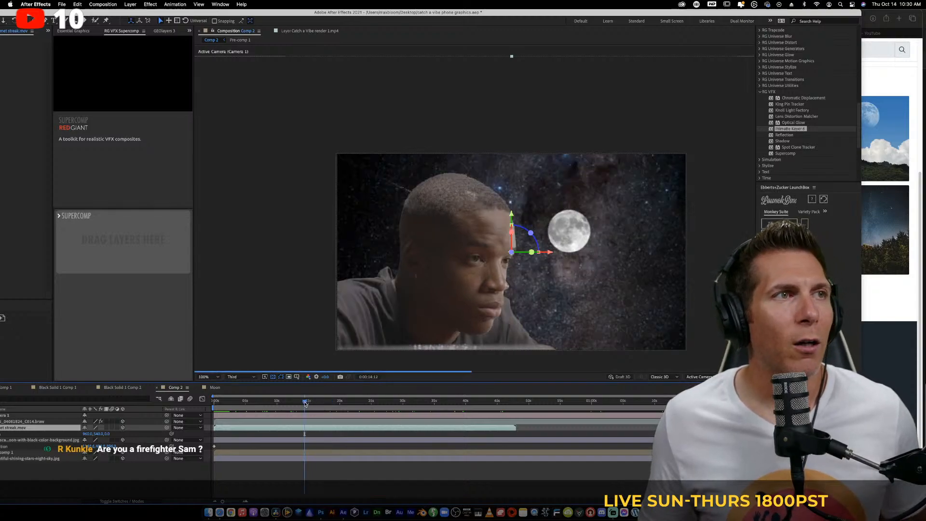
pyautogui.click(365, 401)
pyautogui.click(387, 401)
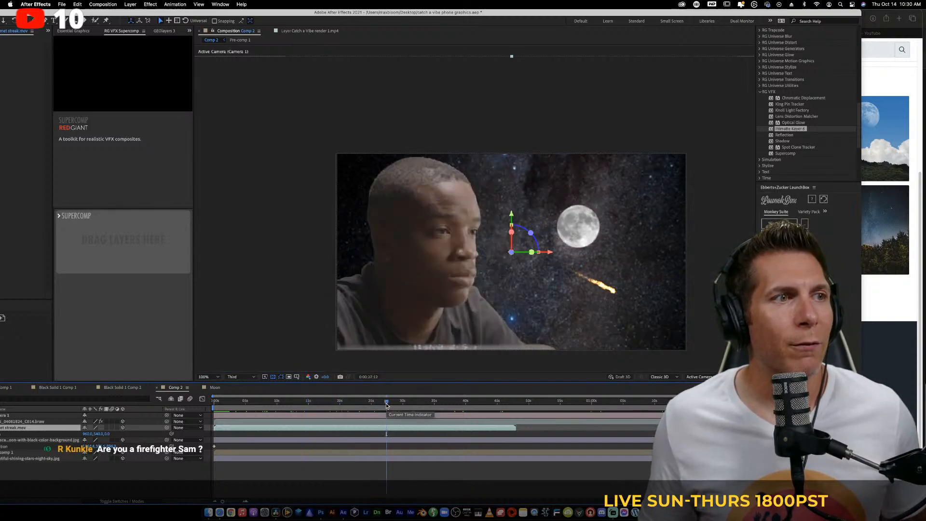
pyautogui.click(416, 402)
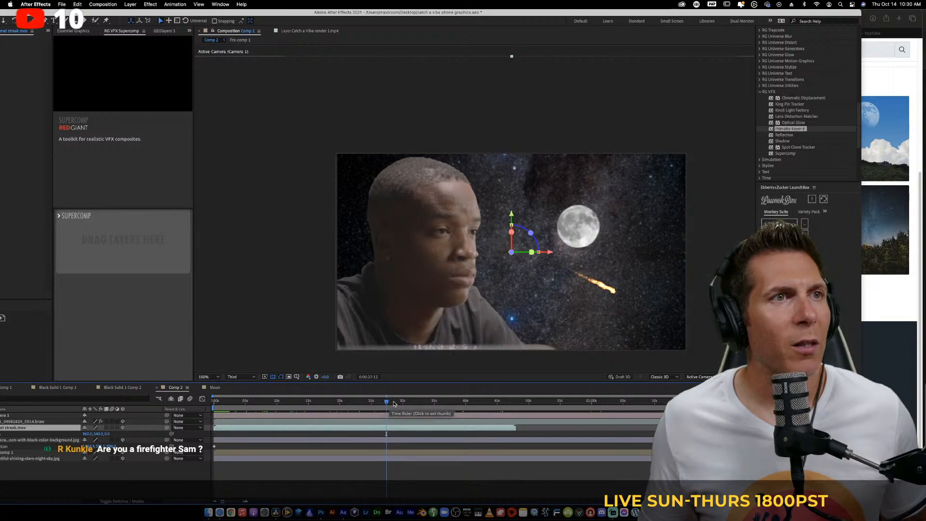
# Set the composition preview resolution to Full, go to 0:00:37:18, and reposition the window to show the whole workspace
pyautogui.click(244, 377)
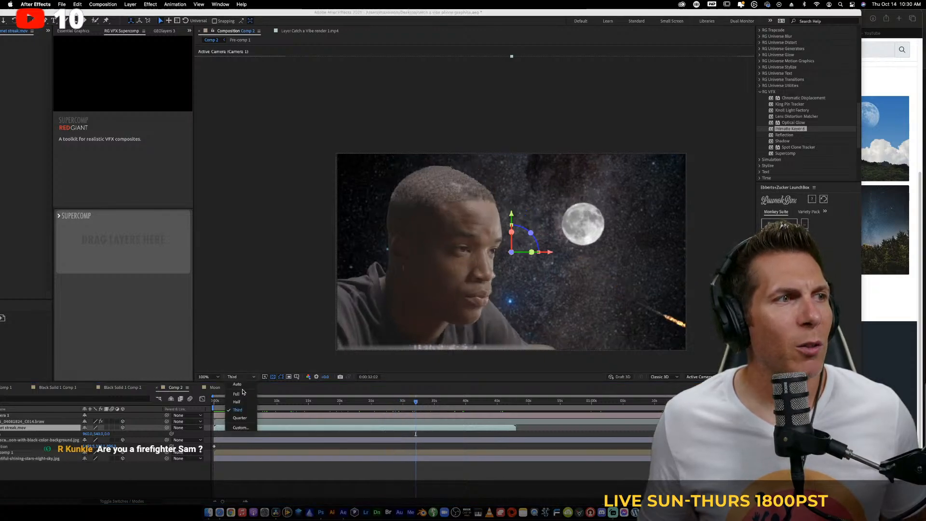
pyautogui.click(239, 395)
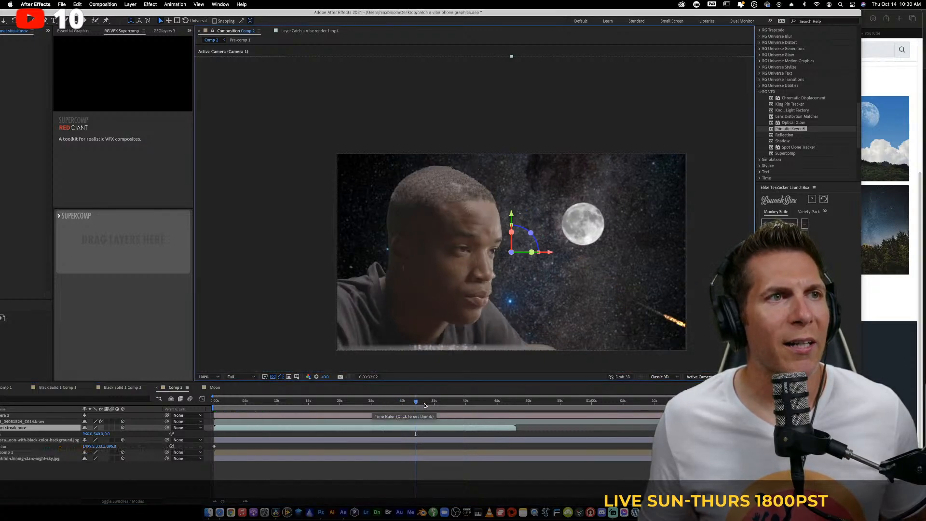
pyautogui.click(451, 401)
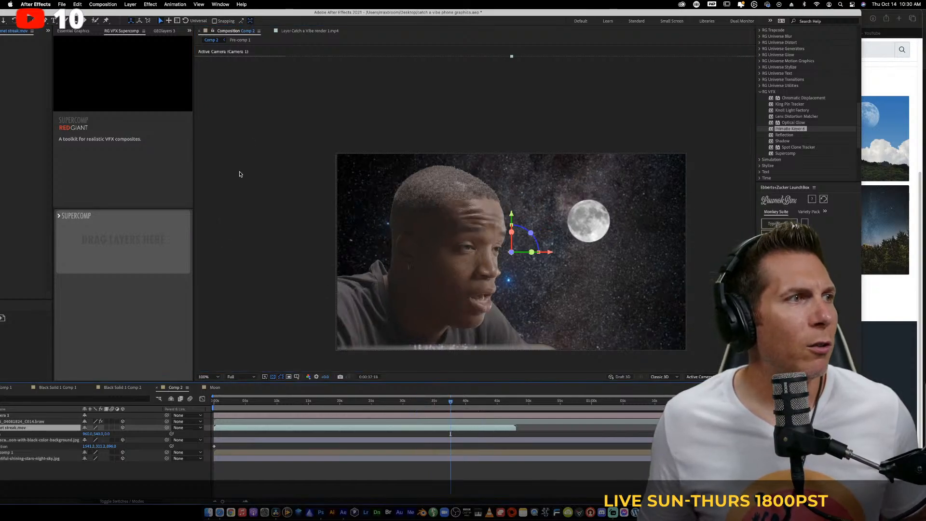
pyautogui.moveTo(352, 15); pyautogui.dragTo(417, 7)
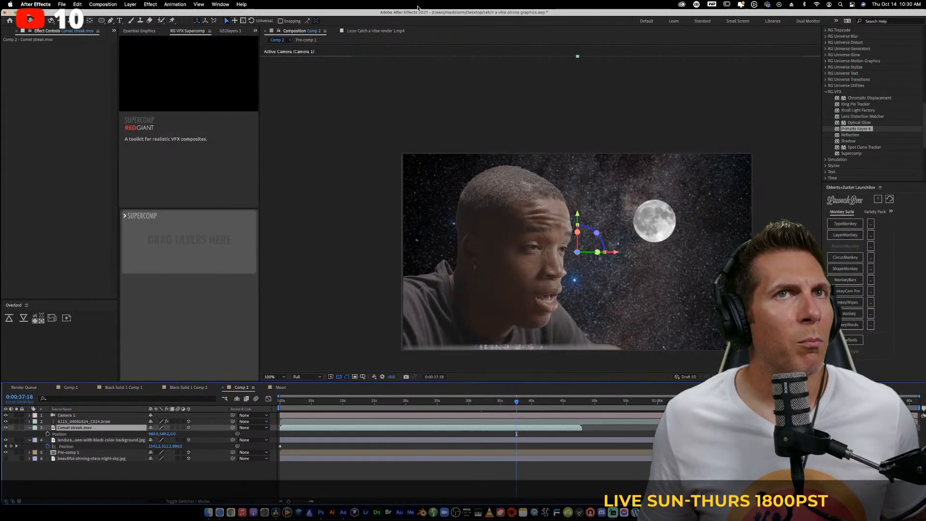
# Check the moon layer by toggling its visibility off and on, and apply the Stylize Glow effect to it
pyautogui.click(77, 440)
pyautogui.click(6, 440)
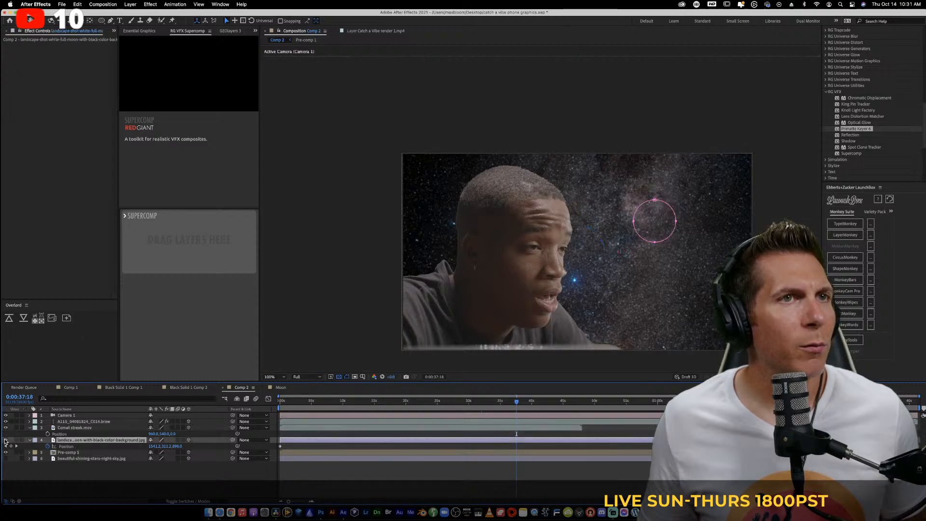
pyautogui.click(5, 440)
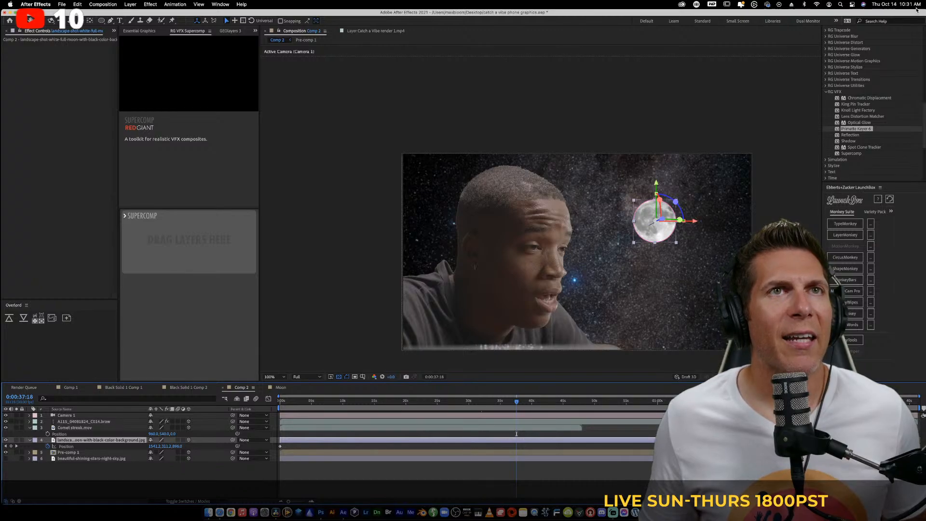
pyautogui.click(861, 62)
pyautogui.click(859, 73)
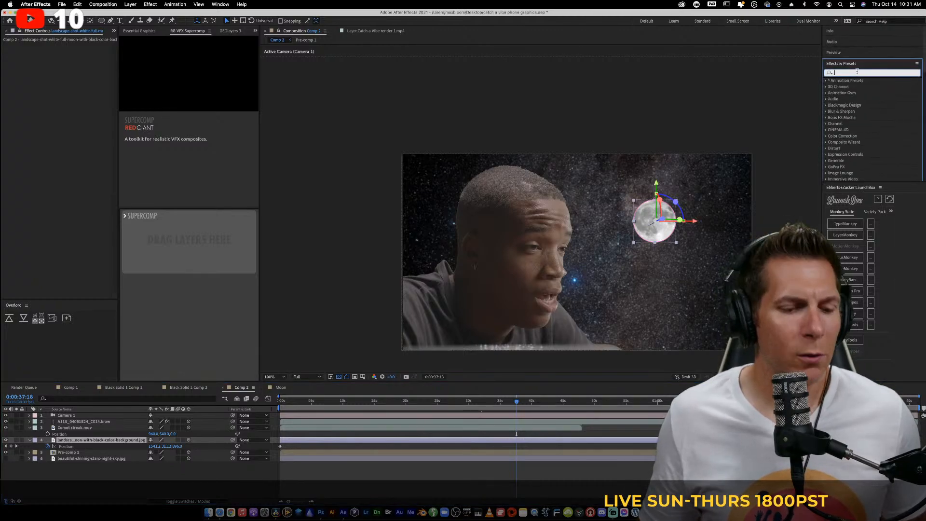
pyautogui.write('glow')
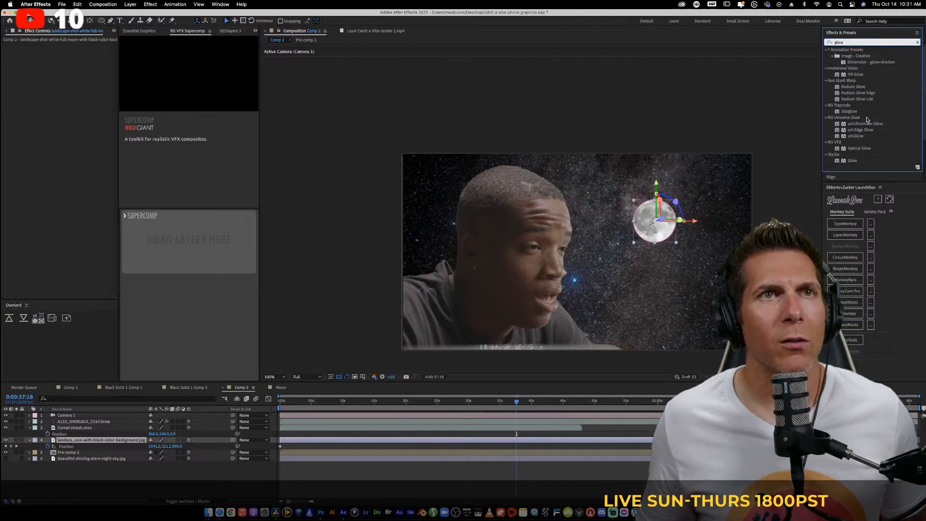
pyautogui.moveTo(853, 161); pyautogui.dragTo(80, 441)
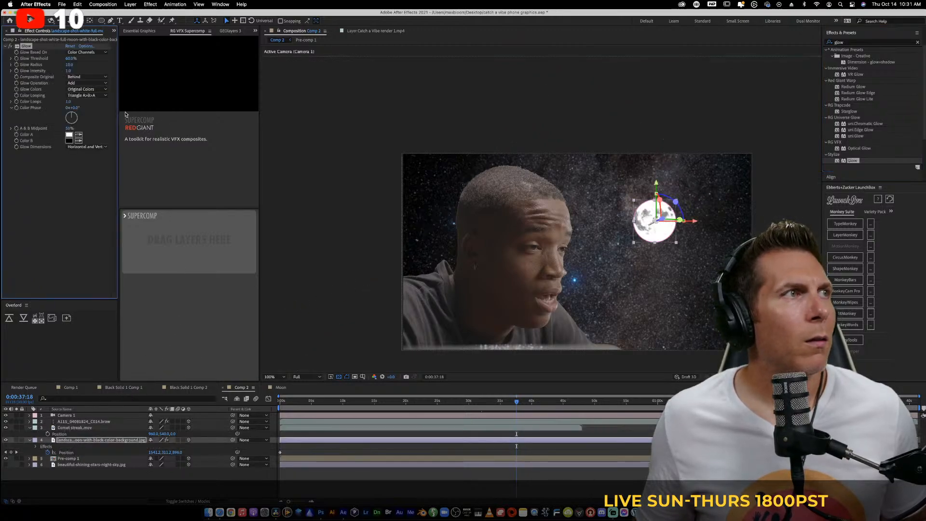
# Reveal the moon layer's Mask 1 properties and raise its Mask Feather to about 828 pixels
pyautogui.press('m')
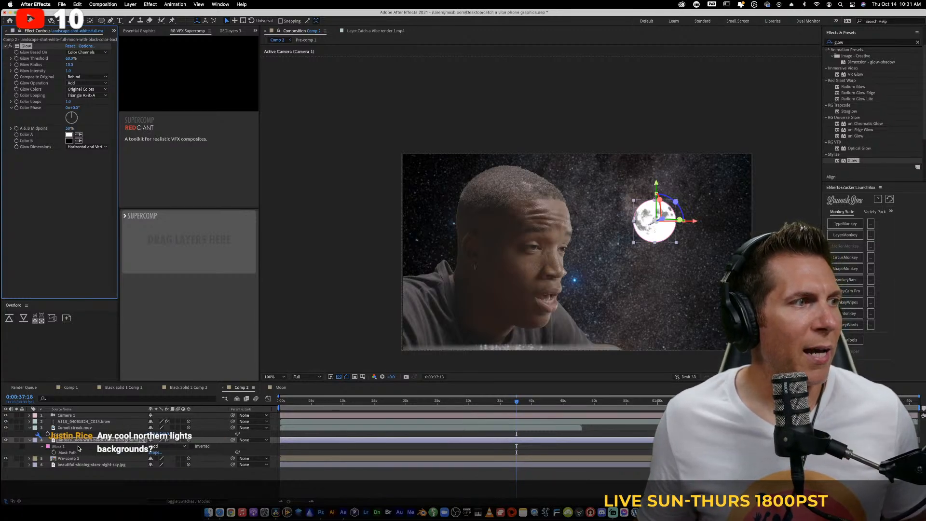
pyautogui.click(43, 447)
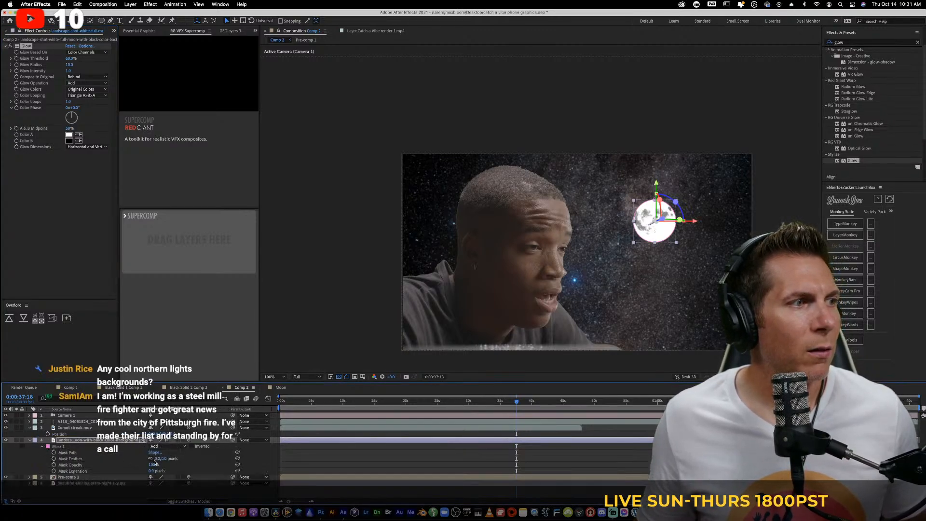
pyautogui.moveTo(157, 458); pyautogui.dragTo(247, 459)
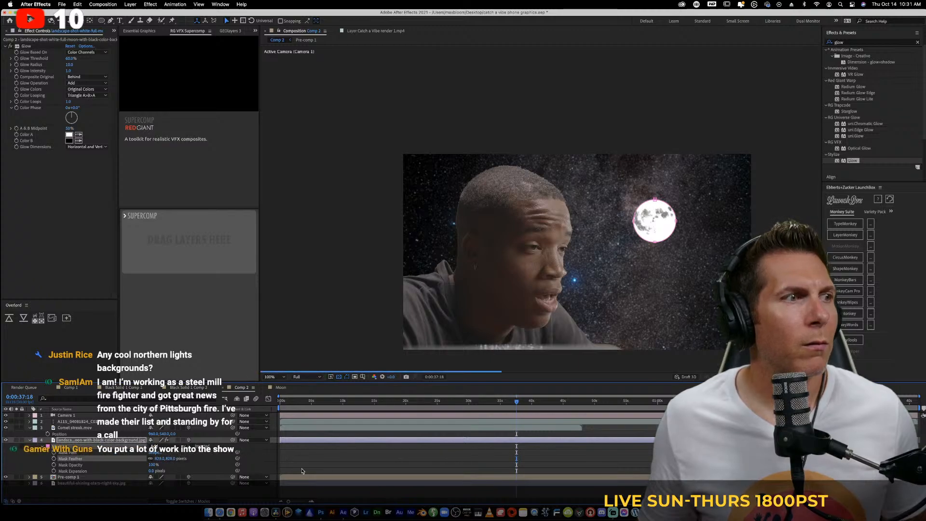
pyautogui.moveTo(247, 458); pyautogui.dragTo(171, 467)
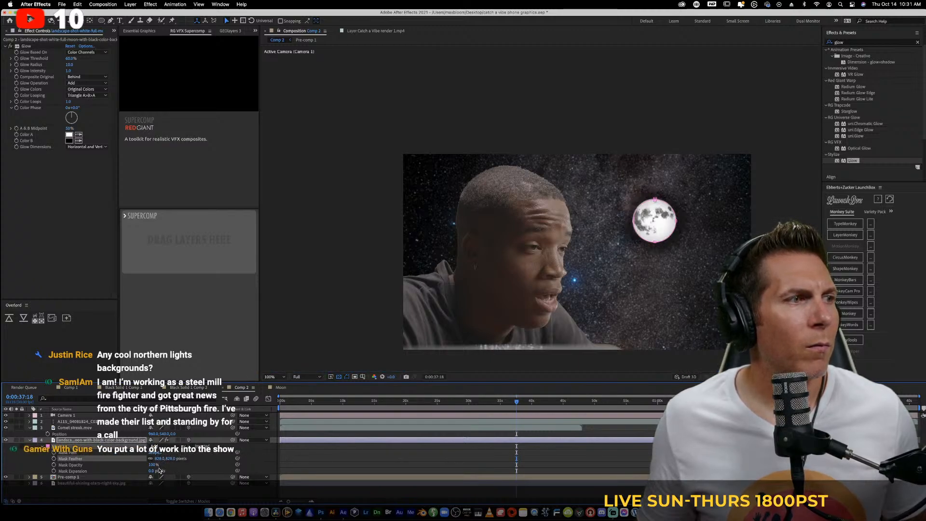
# Try larger Mask Expansion amounts on the moon's mask and settle on 20 pixels
pyautogui.moveTo(152, 471); pyautogui.dragTo(166, 471)
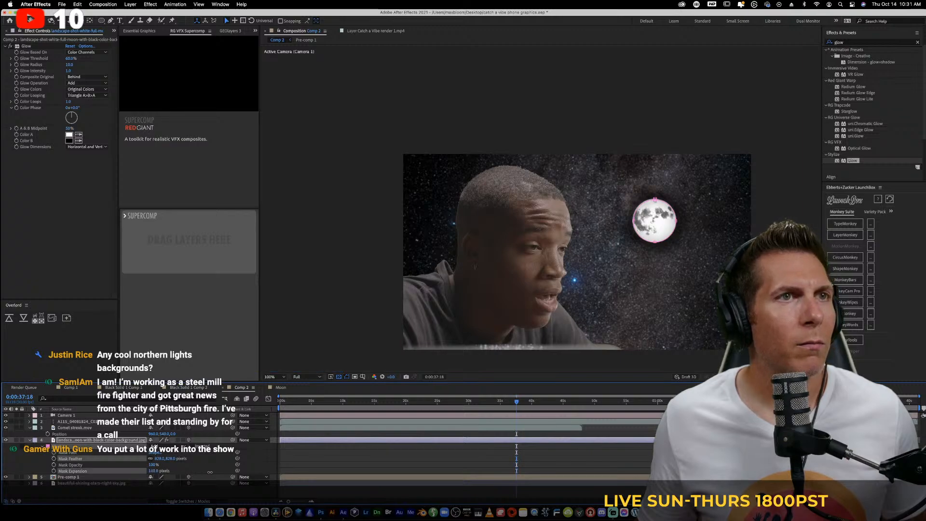
pyautogui.moveTo(336, 474); pyautogui.dragTo(341, 474)
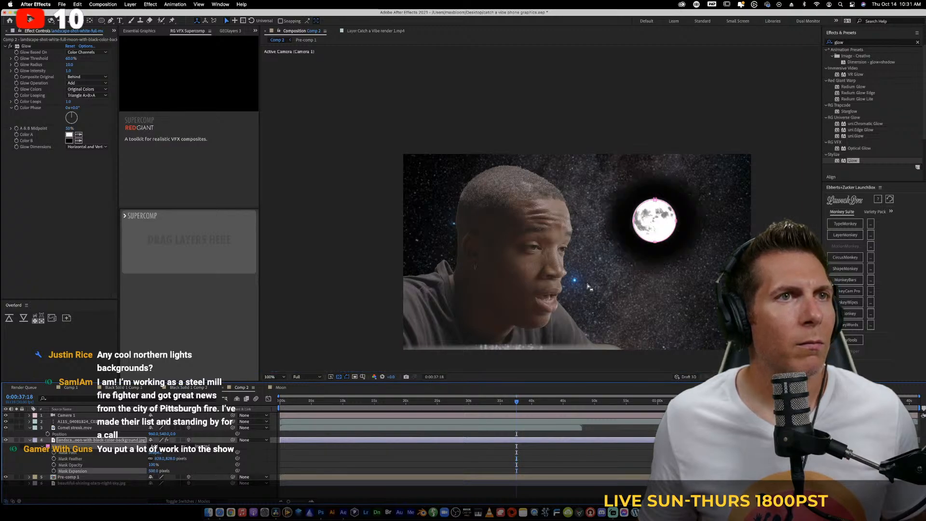
pyautogui.write('20')
pyautogui.press('Return')
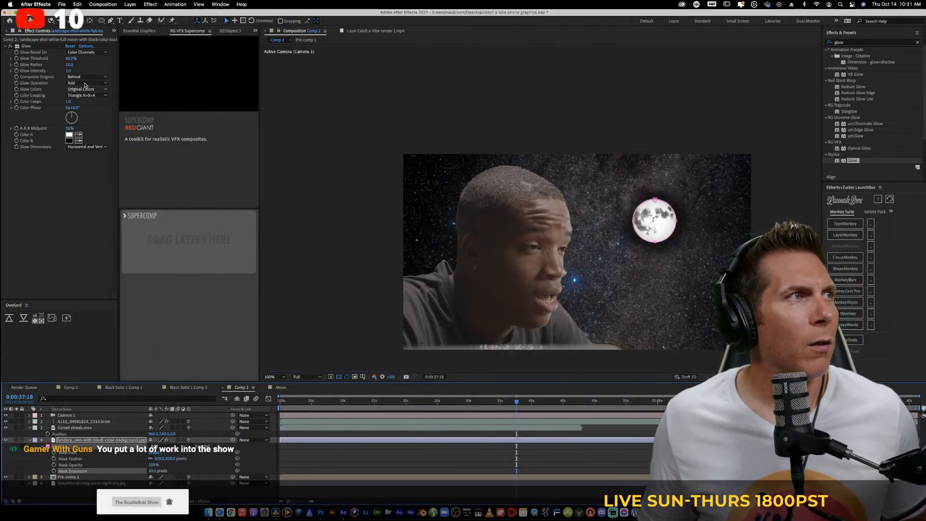
# Test the moon's Glow Threshold at 100%, 90% and 80%, and set it to 0%
pyautogui.moveTo(71, 59); pyautogui.dragTo(135, 54)
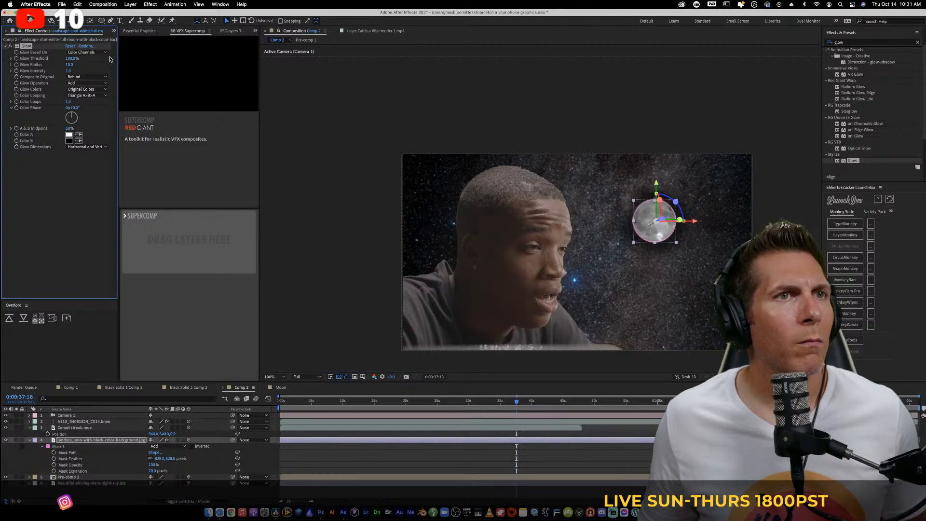
pyautogui.click(71, 58)
pyautogui.write('90')
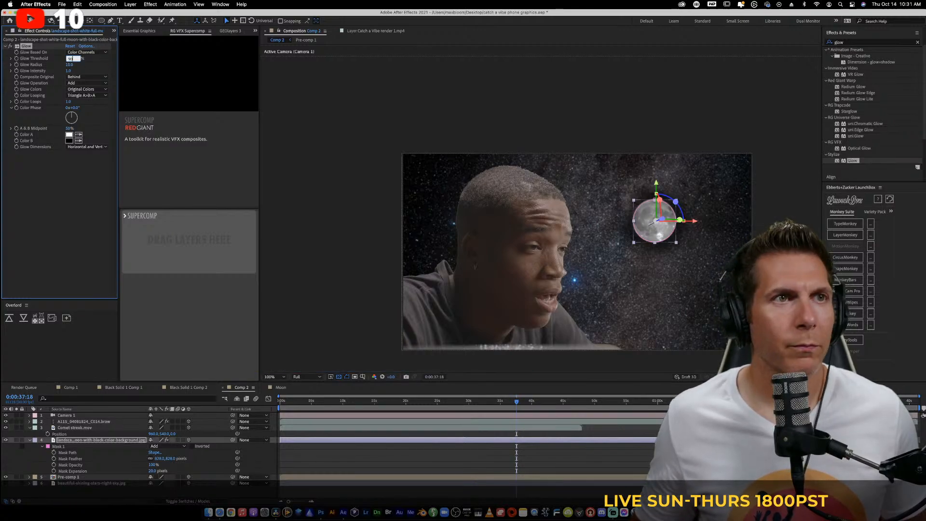
pyautogui.press('Return')
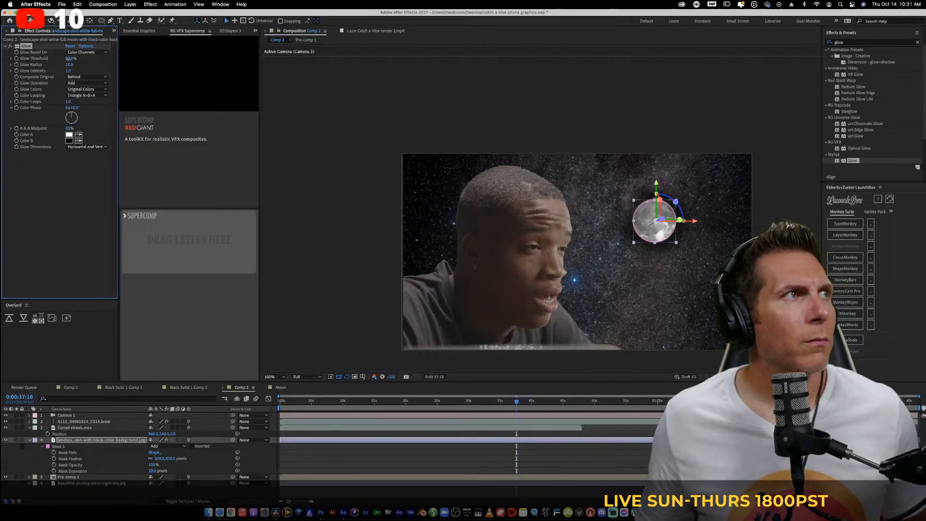
pyautogui.click(70, 58)
pyautogui.write('80')
pyautogui.press('Return')
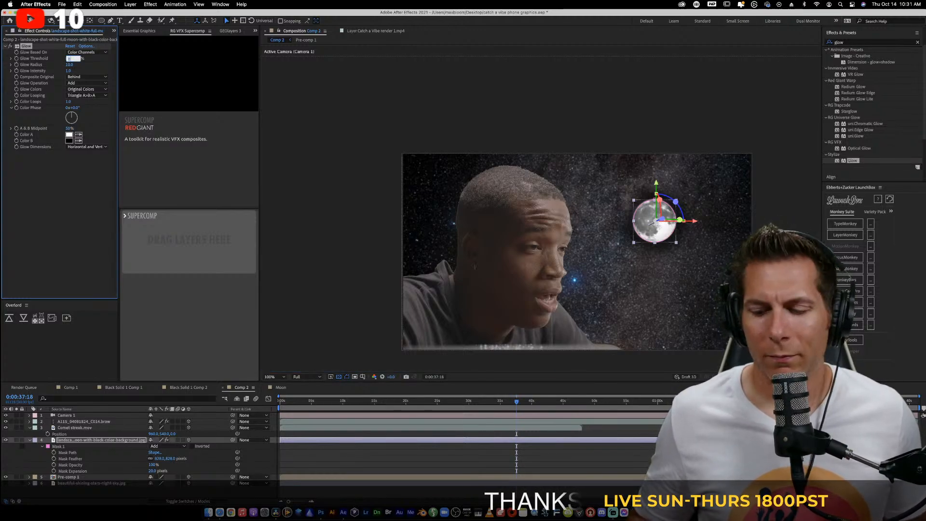
pyautogui.write('0')
pyautogui.press('Return')
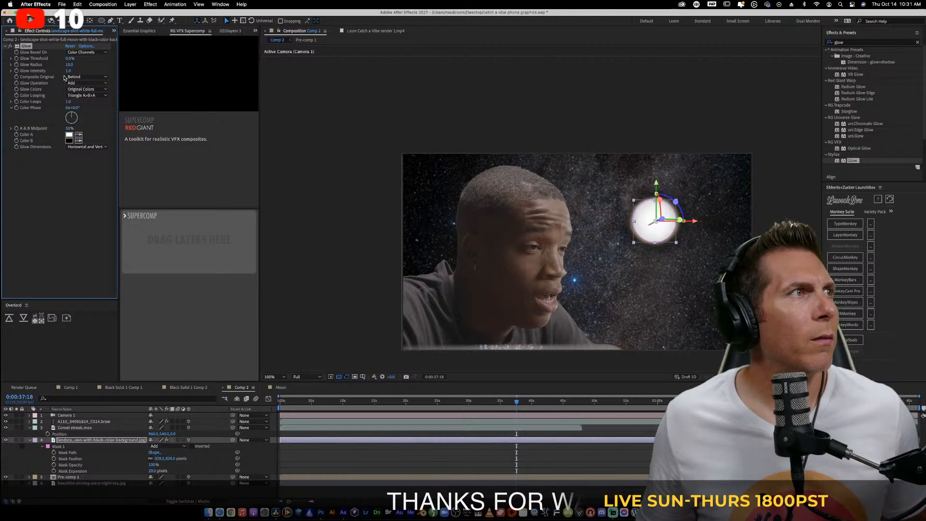
# Raise the moon layer's Glow radius, set its threshold to 80%, and disable the Glow effect
pyautogui.moveTo(69, 64); pyautogui.dragTo(82, 63)
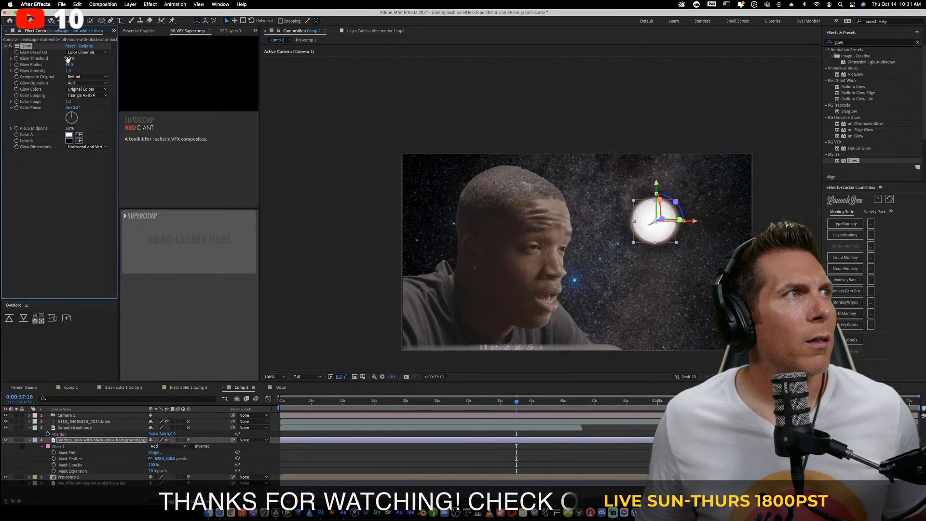
pyautogui.moveTo(68, 59); pyautogui.dragTo(68, 59)
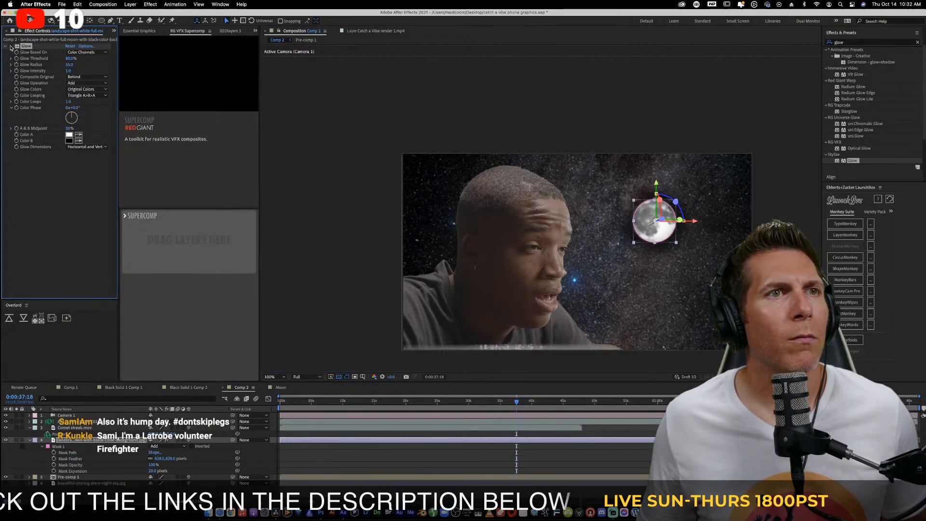
pyautogui.click(16, 46)
pyautogui.click(7, 48)
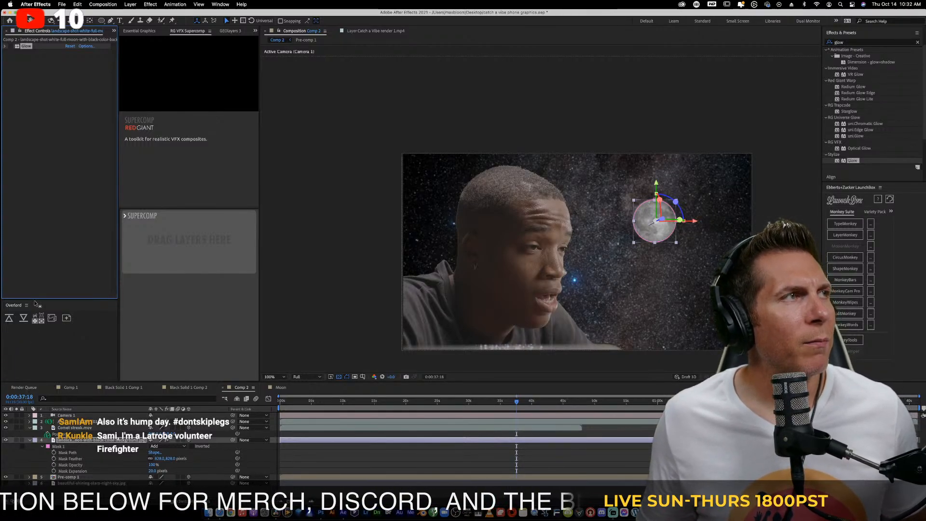
# Switch to Photoshop and place landscape-shot-white-full-moon-with-black-color-background.jpg from the Desktop into the blank document
pyautogui.click(219, 512)
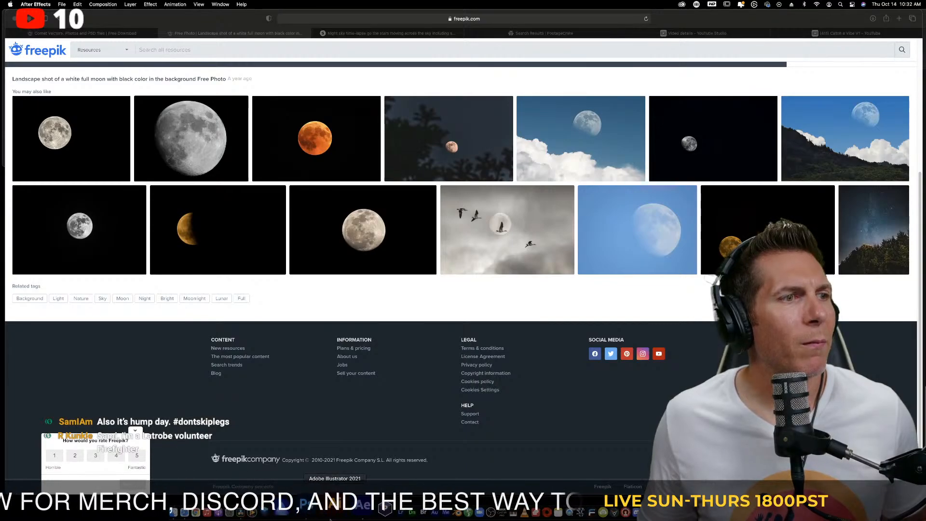
pyautogui.click(305, 513)
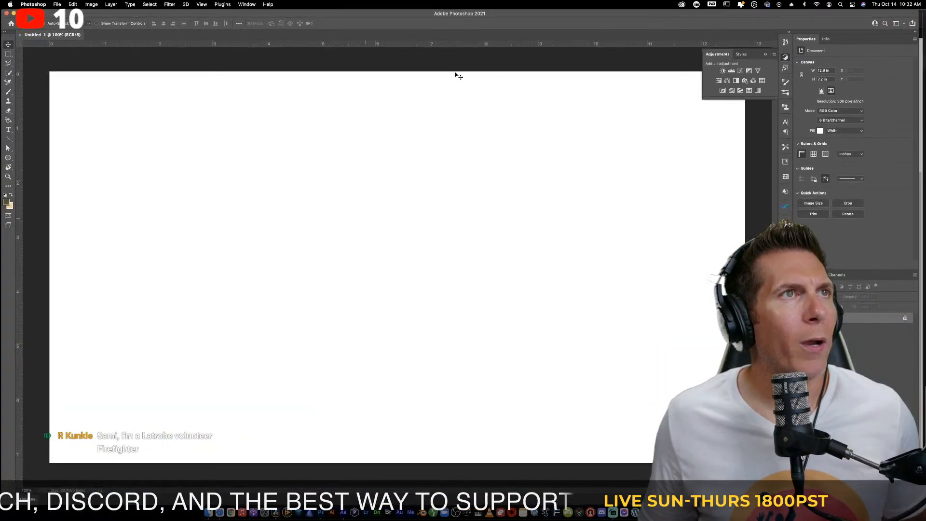
pyautogui.click(208, 513)
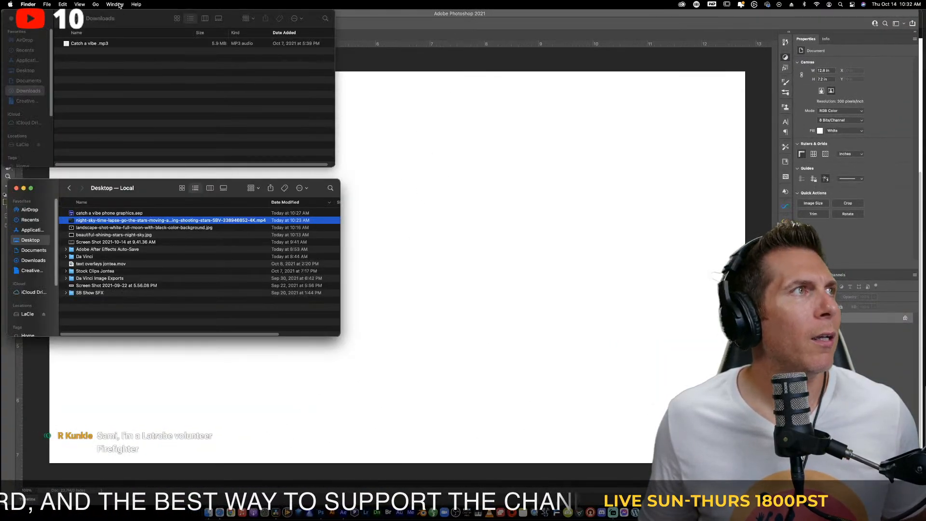
pyautogui.click(111, 229)
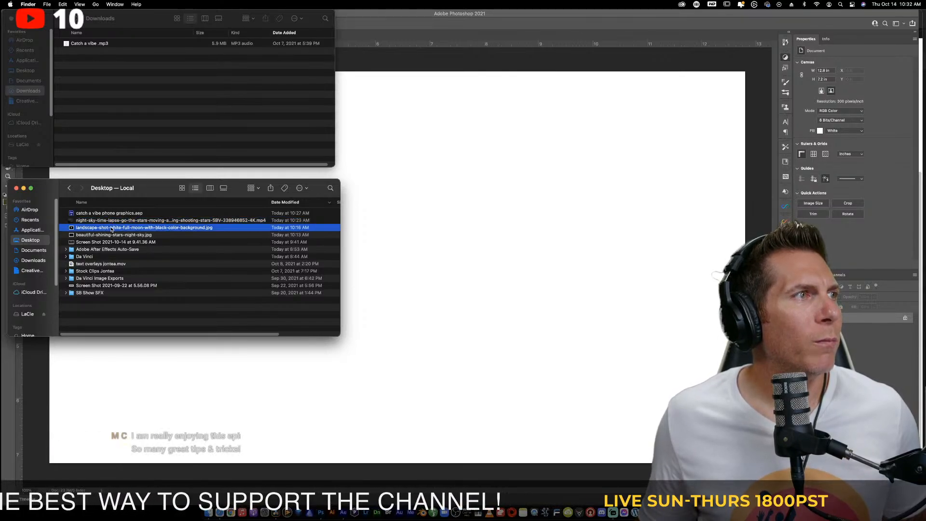
pyautogui.click(501, 249)
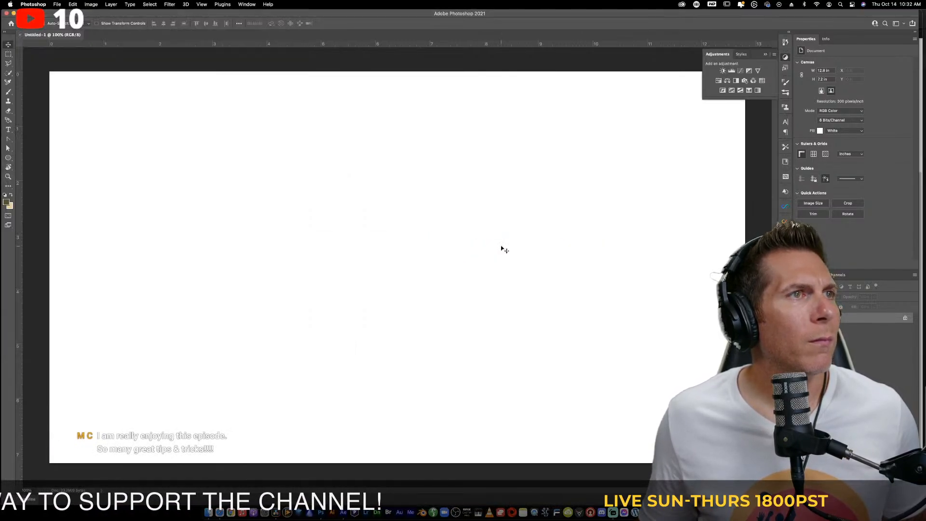
pyautogui.moveTo(502, 248); pyautogui.dragTo(486, 231)
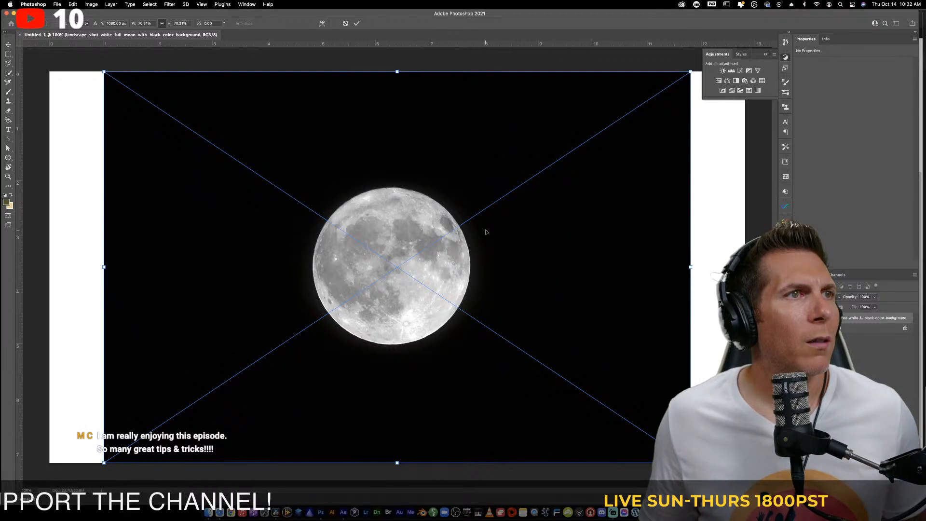
# Select the moon with the Quick Selection tool and output it to a new layer through Select and Mask
pyautogui.click(8, 71)
pyautogui.moveTo(365, 220); pyautogui.dragTo(366, 226)
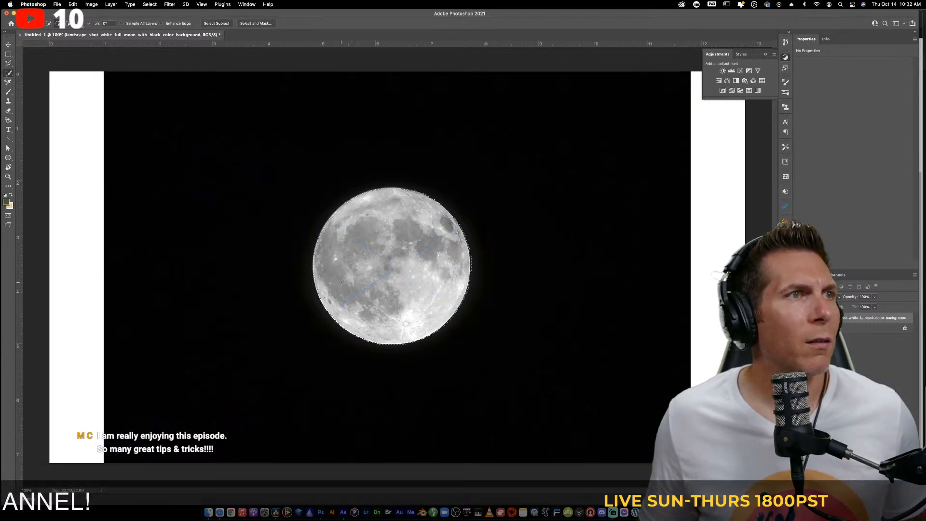
pyautogui.click(263, 25)
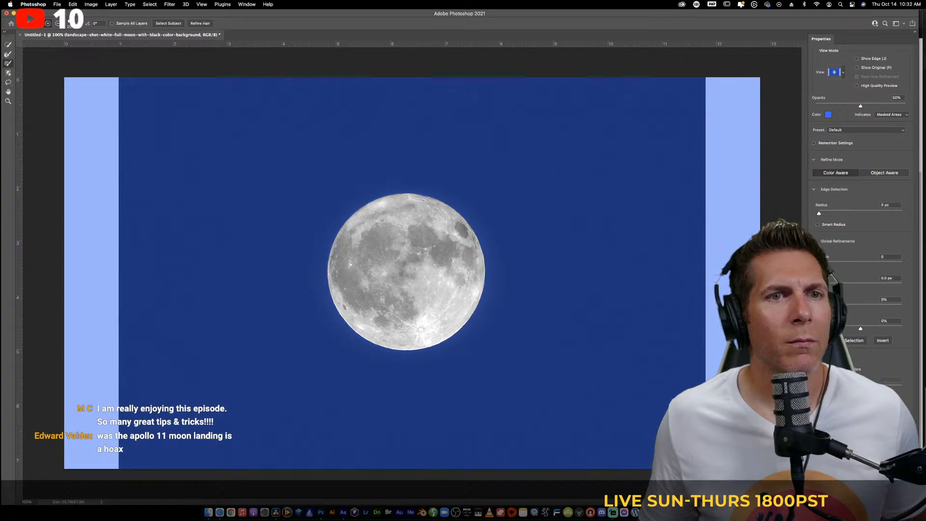
pyautogui.press('Return')
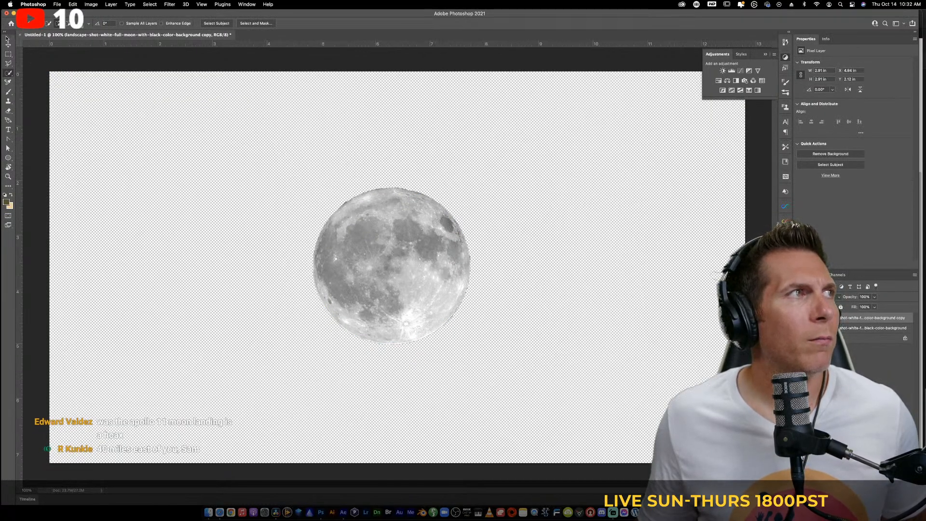
# Try scaling the moon cutout to about 210%, delete that layer, and bring back the original moon image
pyautogui.press('v')
pyautogui.press('super+t')
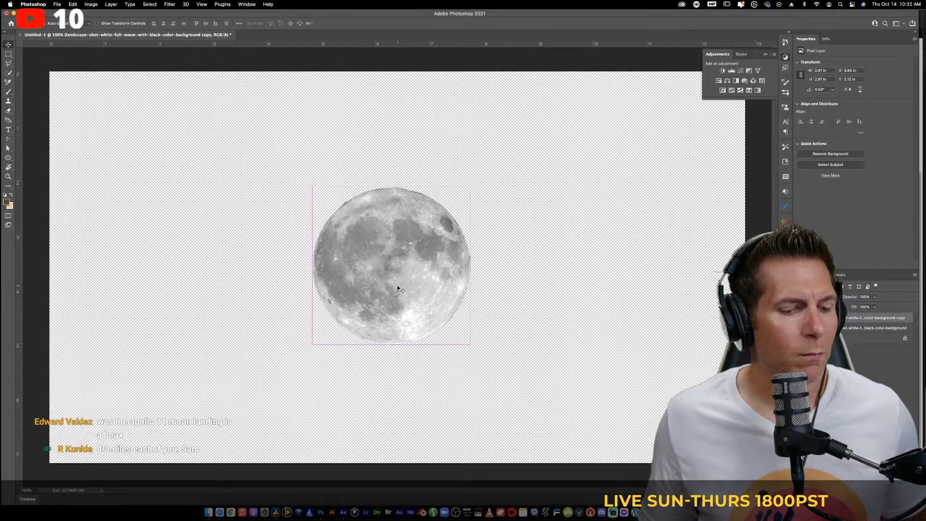
pyautogui.moveTo(467, 343); pyautogui.dragTo(571, 414)
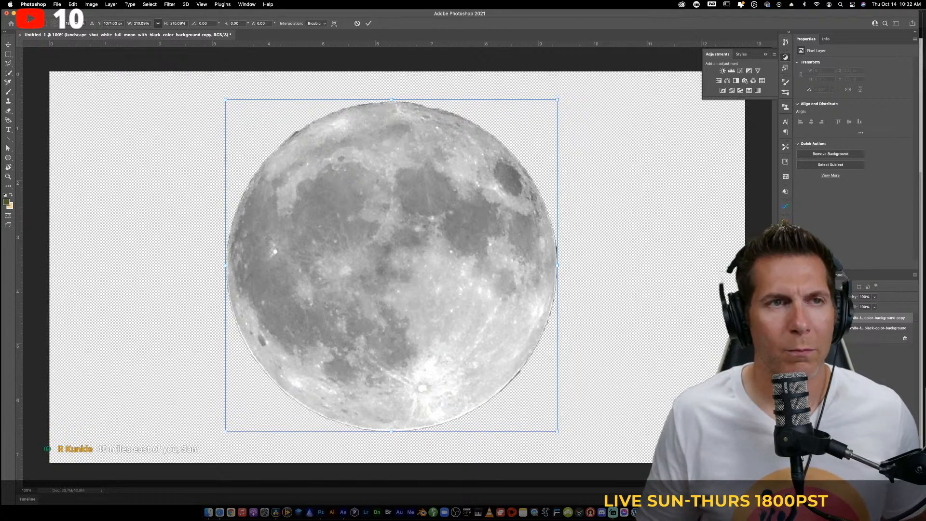
pyautogui.press('Return')
pyautogui.press('Delete')
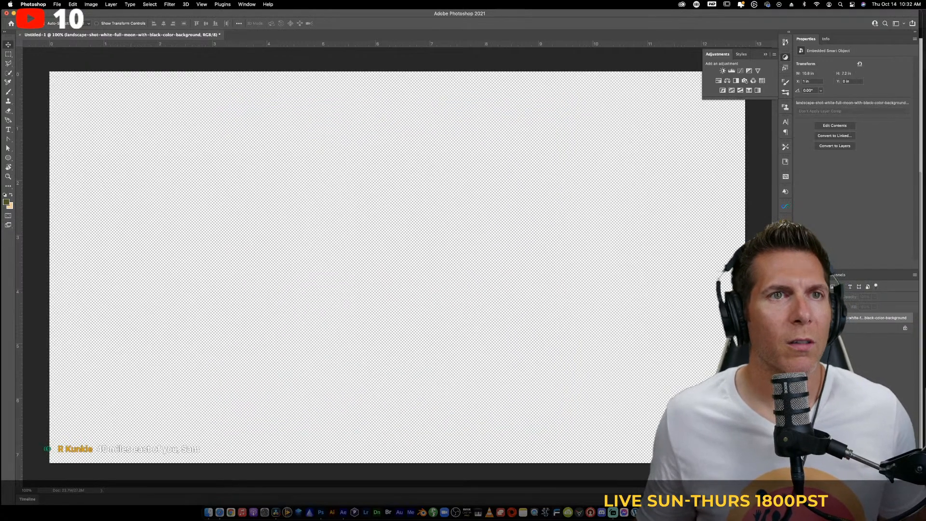
pyautogui.press('super+z')
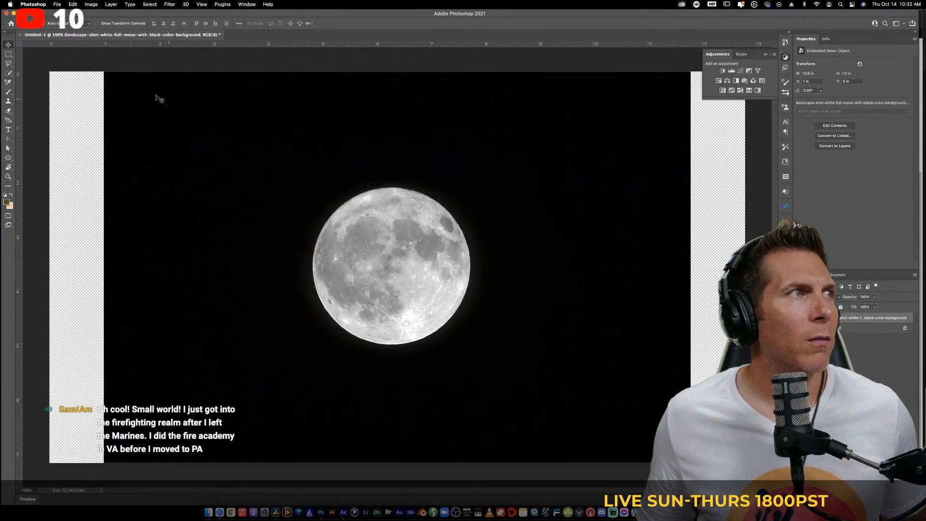
# Isolate the moon with Select Subject, feather the edge 2 px in Select and Mask, and output to a new masked layer
pyautogui.click(8, 72)
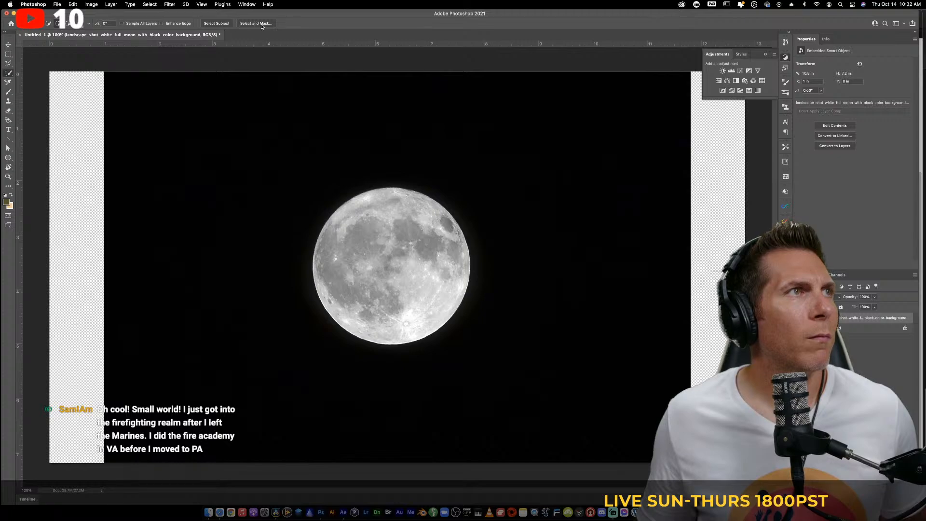
pyautogui.click(224, 24)
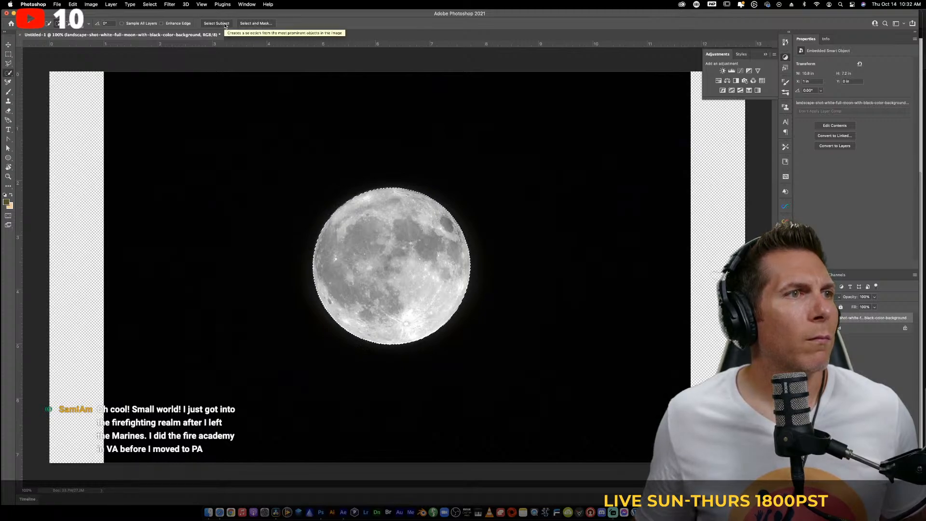
pyautogui.click(256, 23)
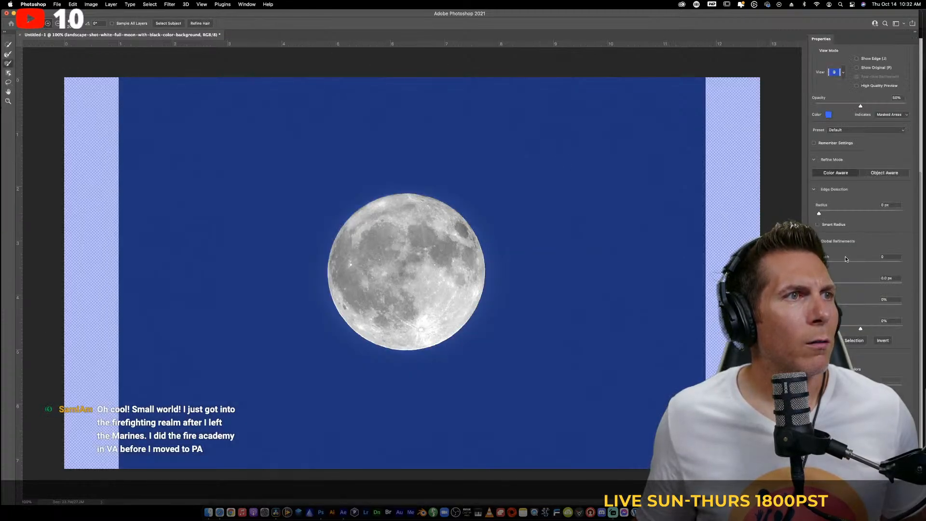
pyautogui.click(890, 278)
pyautogui.write('2')
pyautogui.press('Return')
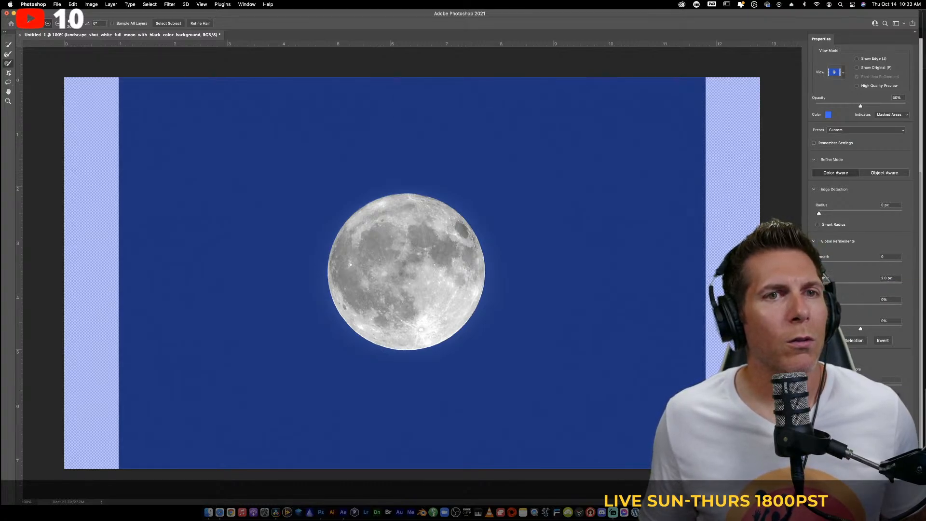
pyautogui.press('Return')
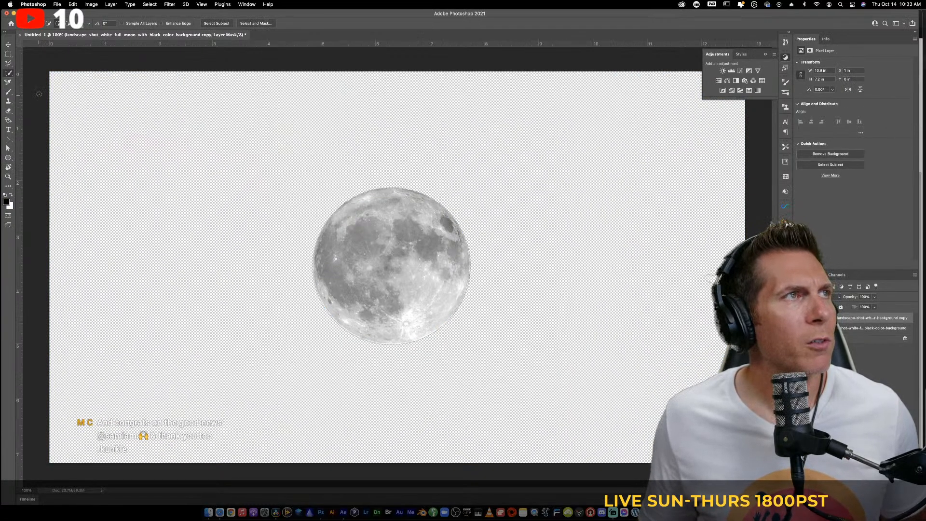
# Enlarge the masked moon layer to about 166% with Free Transform
pyautogui.click(7, 45)
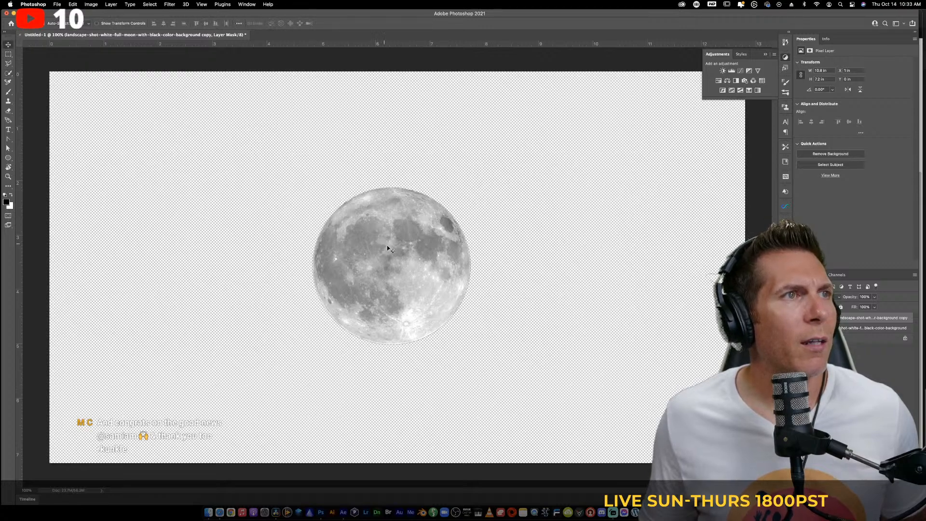
pyautogui.press('super+t')
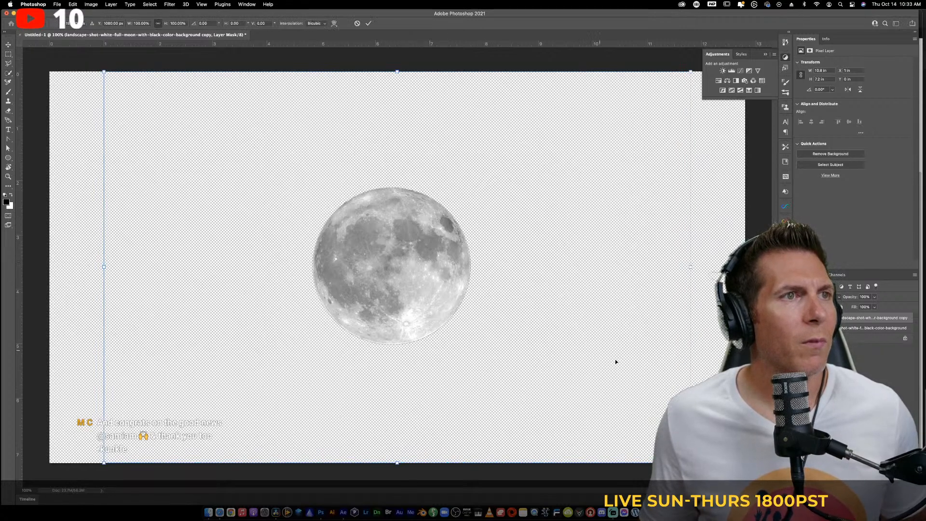
pyautogui.moveTo(691, 267); pyautogui.dragTo(901, 272)
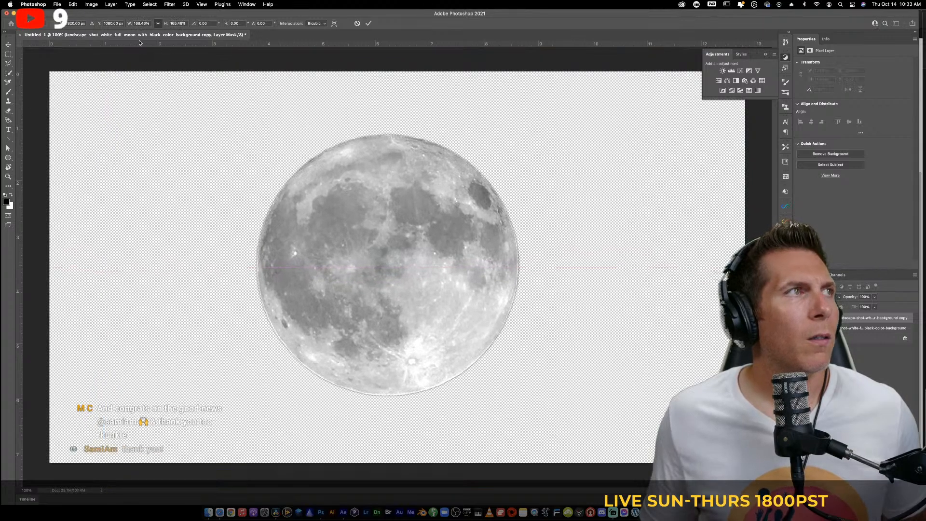
pyautogui.click(57, 5)
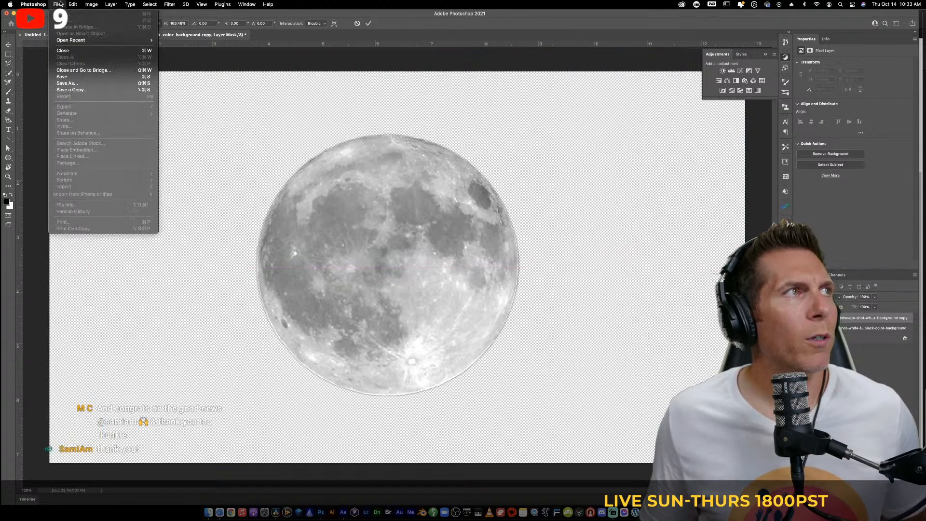
pyautogui.click(78, 91)
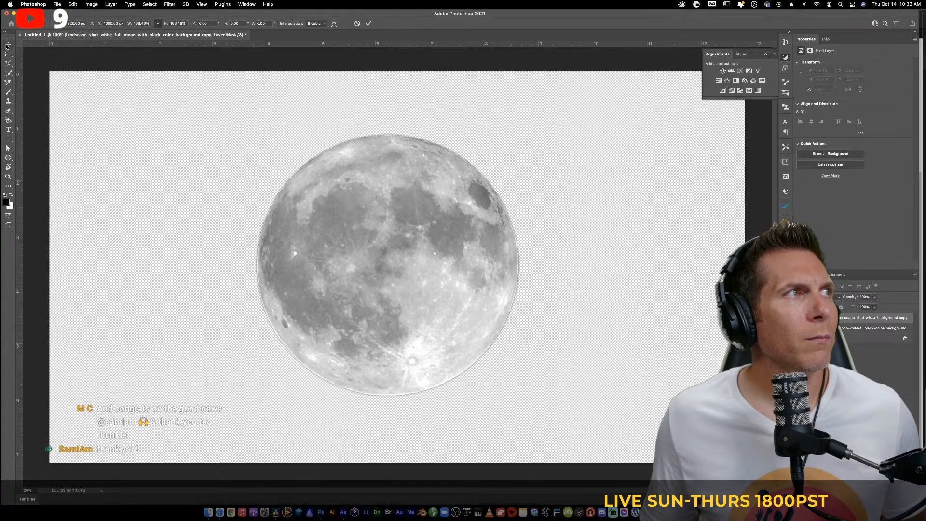
# Quick export the moon cutout as Moon PNG.png to the jontea video folder on the LaCie drive
pyautogui.click(52, 5)
pyautogui.moveTo(121, 107)
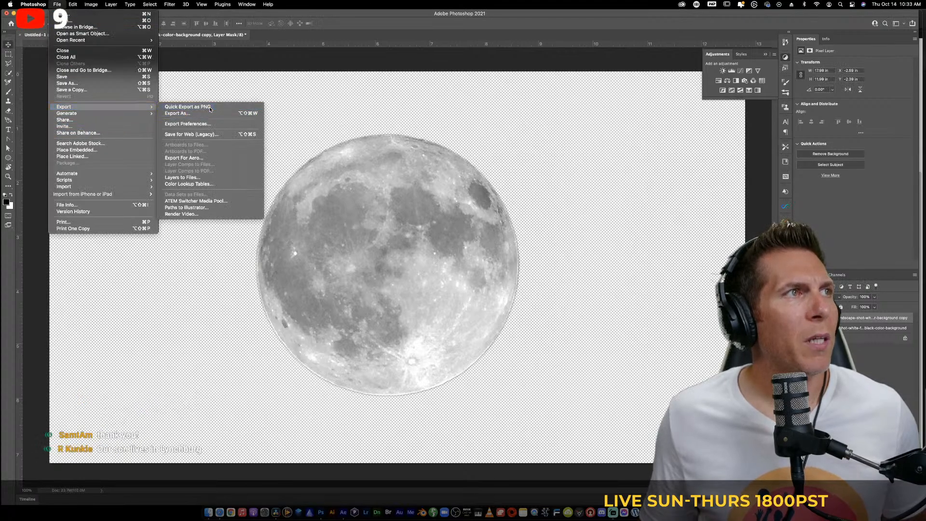
pyautogui.click(210, 109)
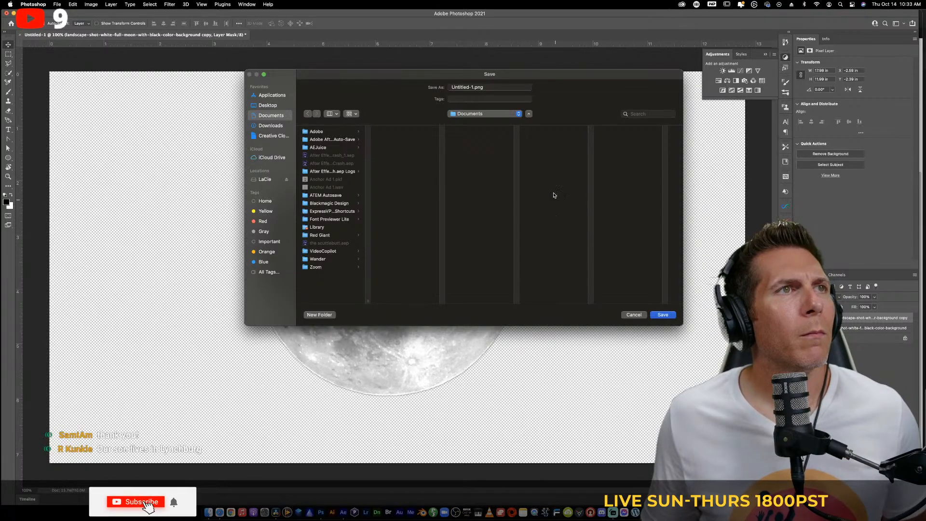
pyautogui.click(270, 180)
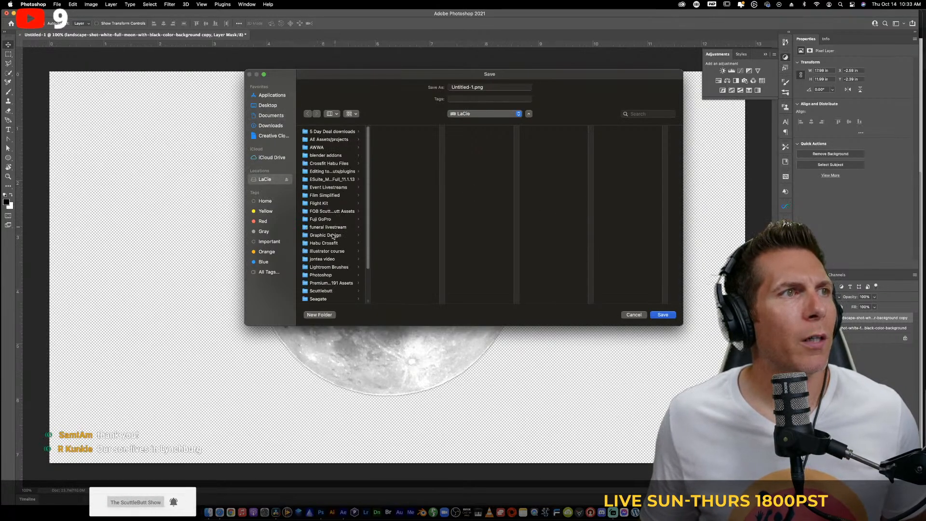
pyautogui.click(322, 259)
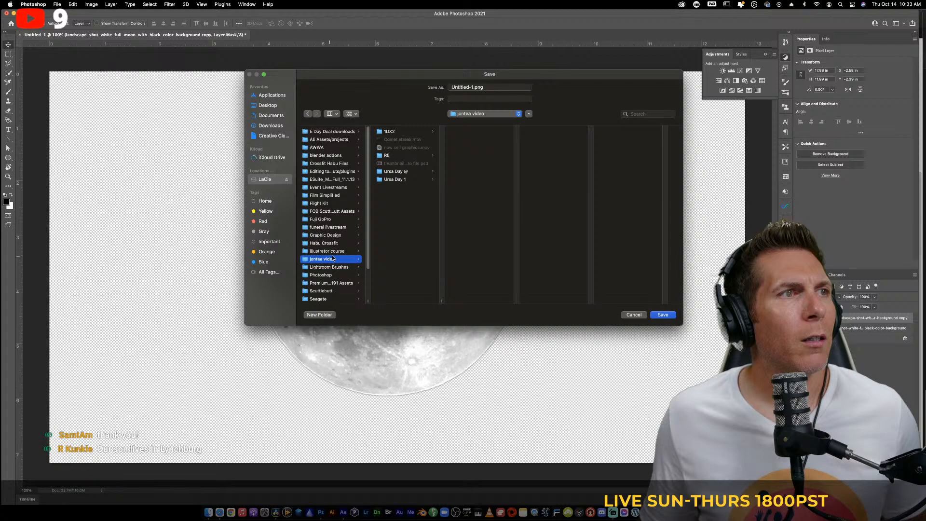
pyautogui.click(473, 87)
pyautogui.write('Moon 1')
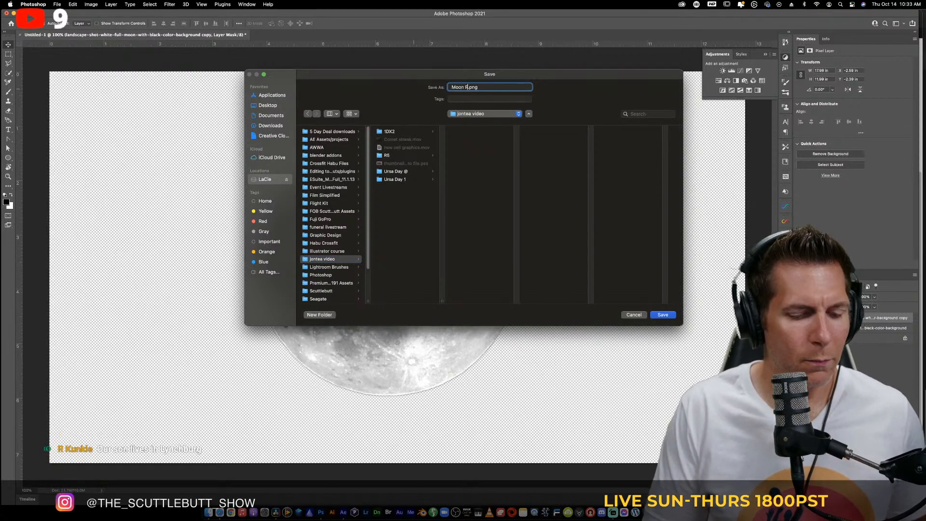
pyautogui.write('PNG')
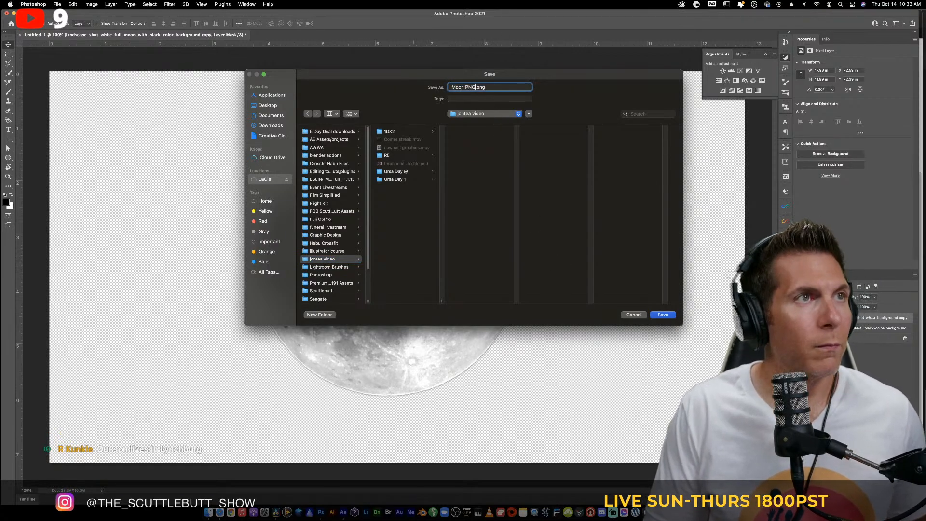
pyautogui.click(668, 318)
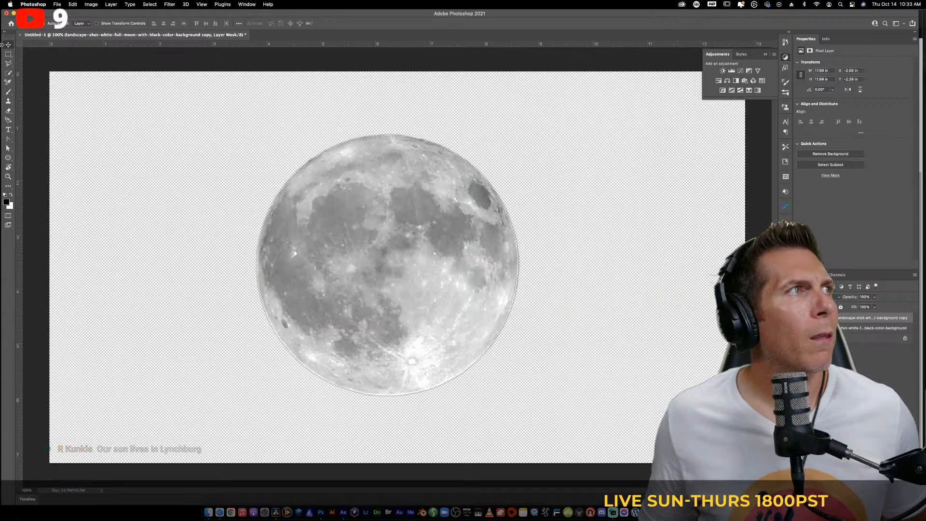
# Minimize the Photoshop window and switch back to the composition in After Effects
pyautogui.press('super+m')
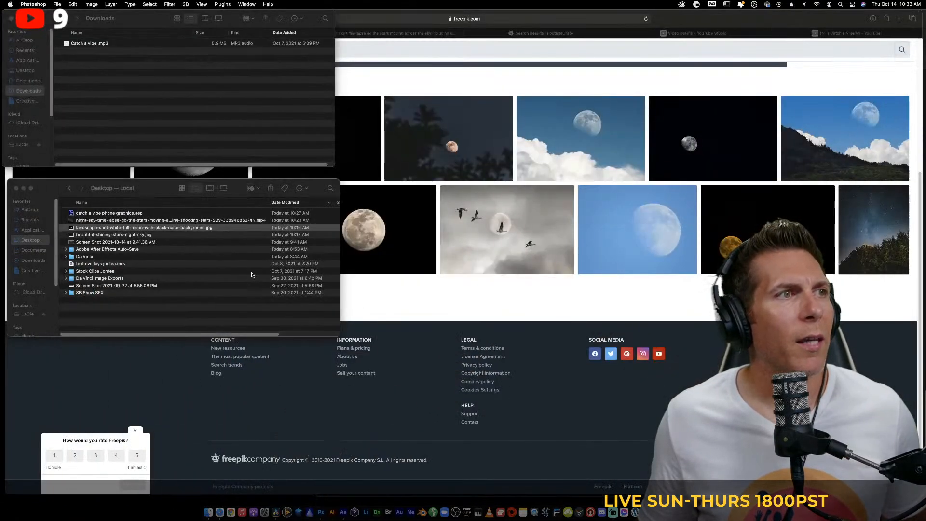
pyautogui.click(343, 511)
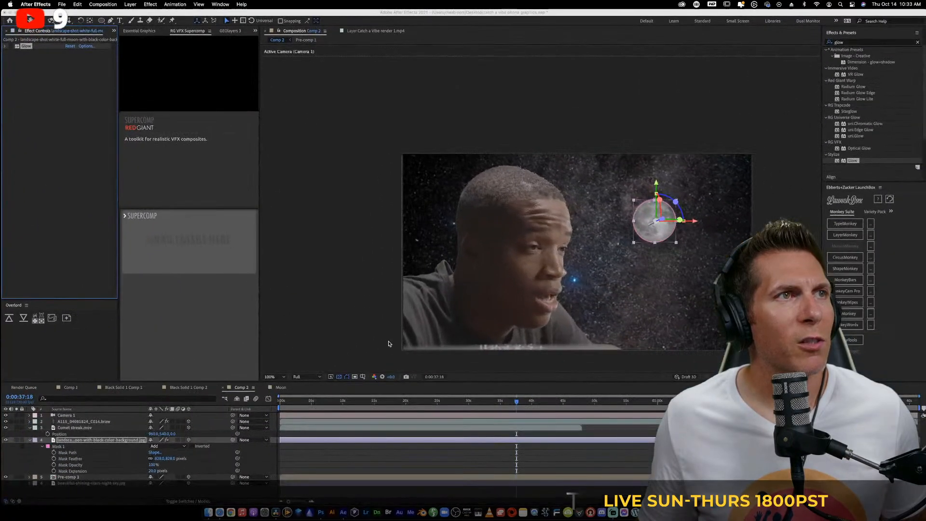
# Delete the old moon image layer and place Moon PNG.png from the LaCie jontea video folder directly below the Comet streak.mov layer
pyautogui.click(72, 440)
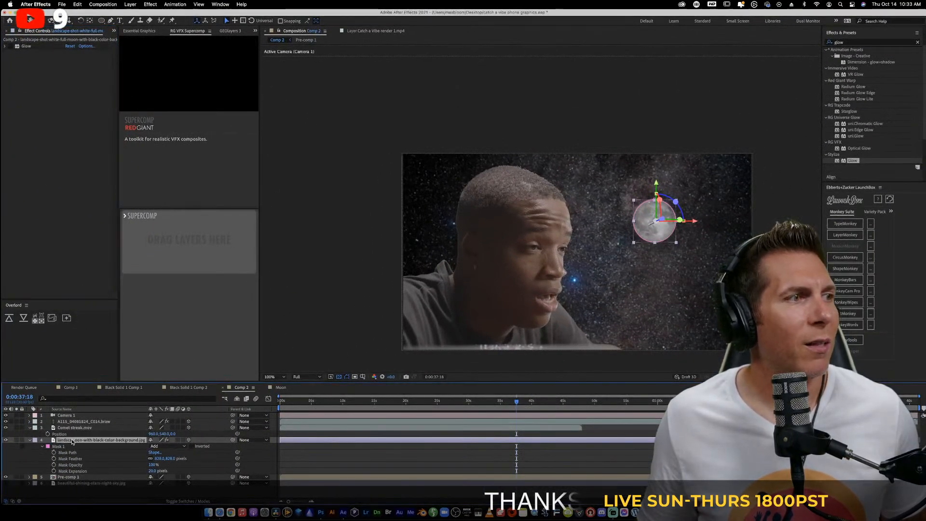
pyautogui.press('Delete')
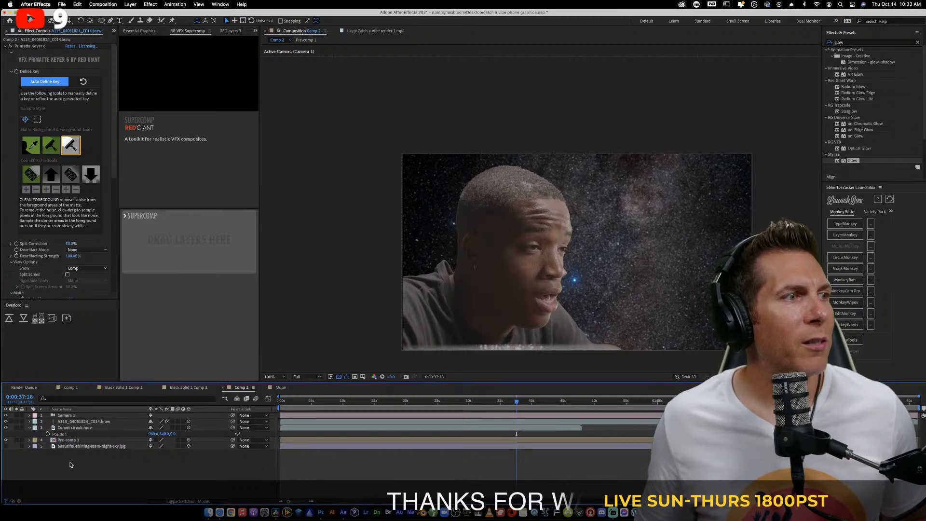
pyautogui.click(208, 512)
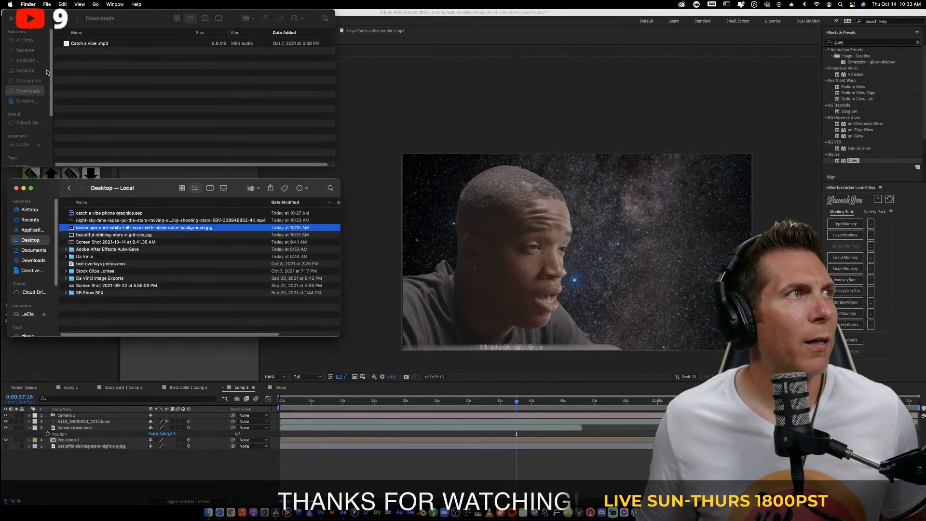
pyautogui.click(29, 86)
pyautogui.click(22, 144)
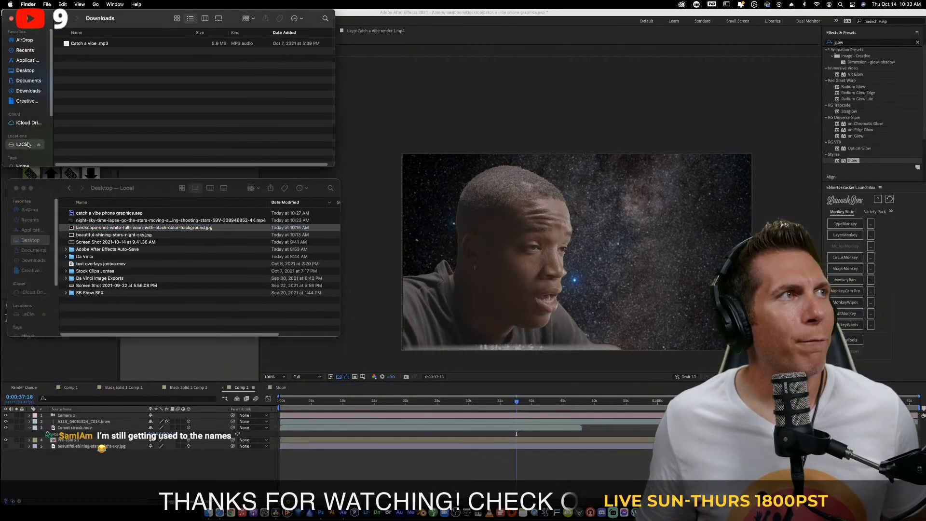
pyautogui.doubleClick(96, 92)
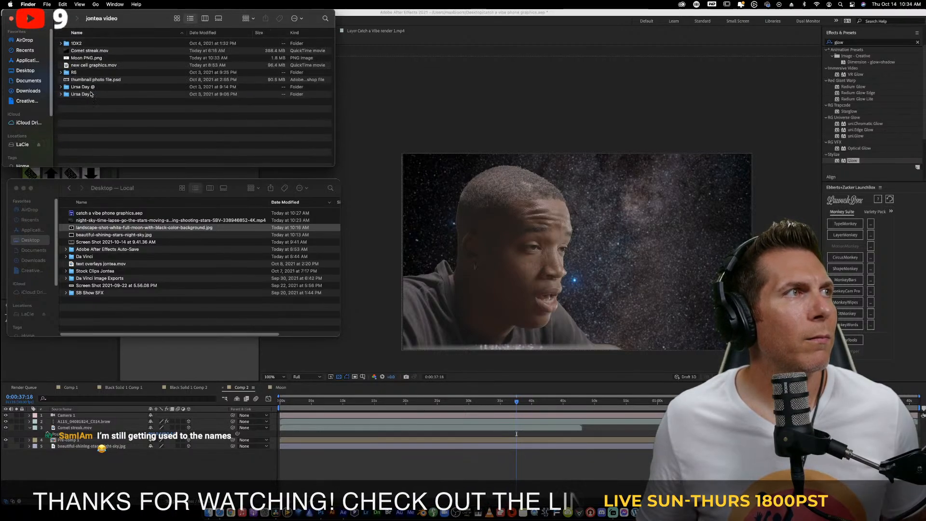
pyautogui.moveTo(90, 67); pyautogui.dragTo(95, 452)
pyautogui.moveTo(102, 416); pyautogui.dragTo(98, 441)
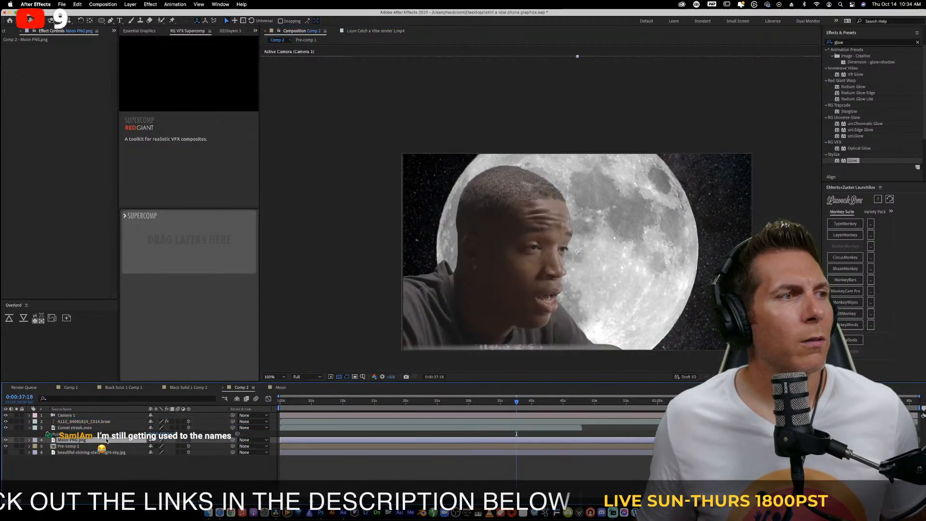
# Scale the Moon PNG.png layer to 76% and move it horizontally to an X position of about 1498
pyautogui.press('s')
pyautogui.moveTo(155, 446); pyautogui.dragTo(148, 446)
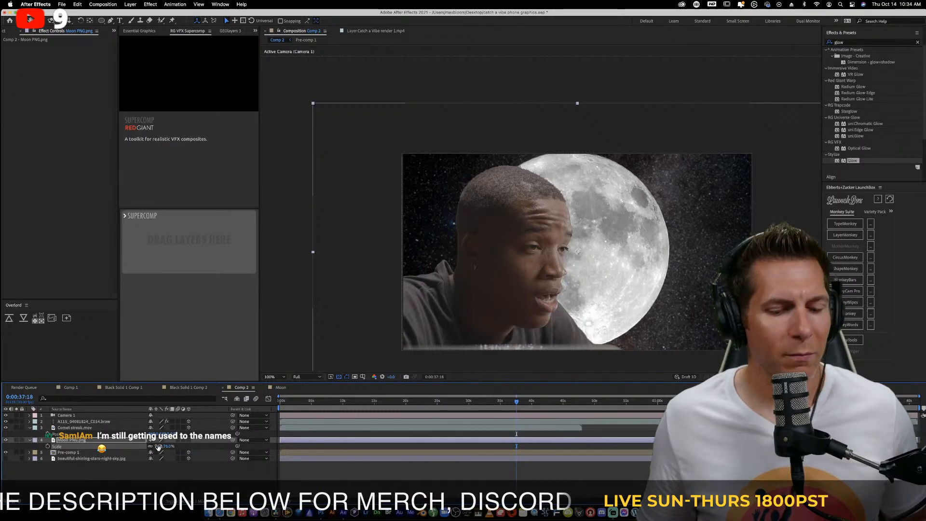
pyautogui.press('p')
pyautogui.moveTo(165, 446); pyautogui.dragTo(335, 437)
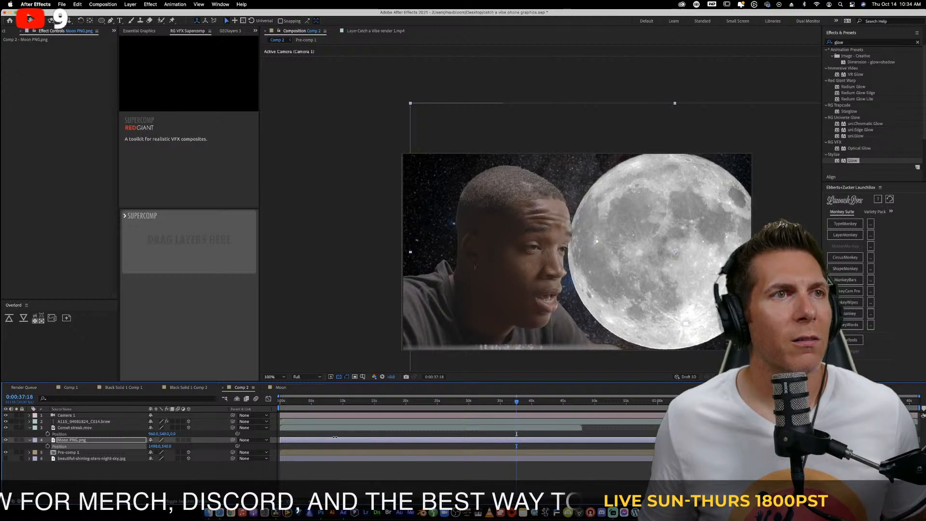
# Make the moon layer 3D, push it back to a Z position of about 1187, and scale it to about 96%
pyautogui.press('s')
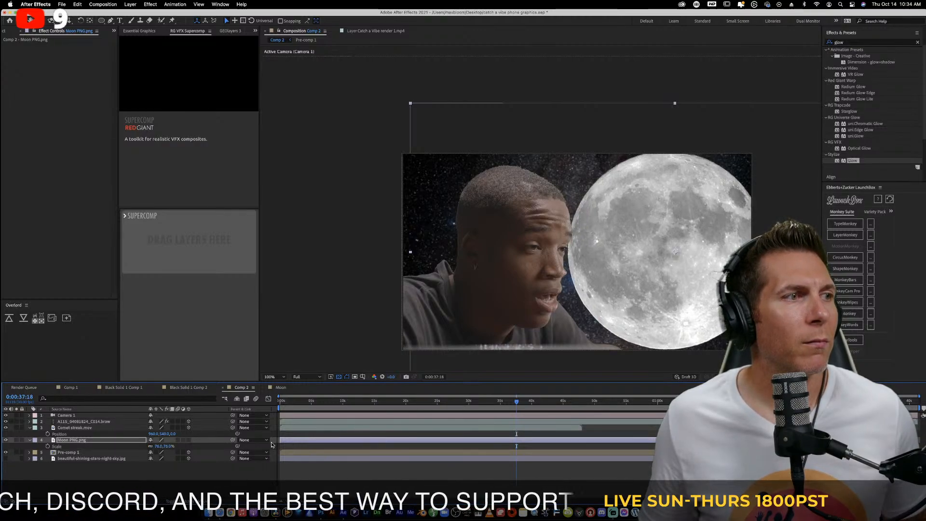
pyautogui.click(189, 440)
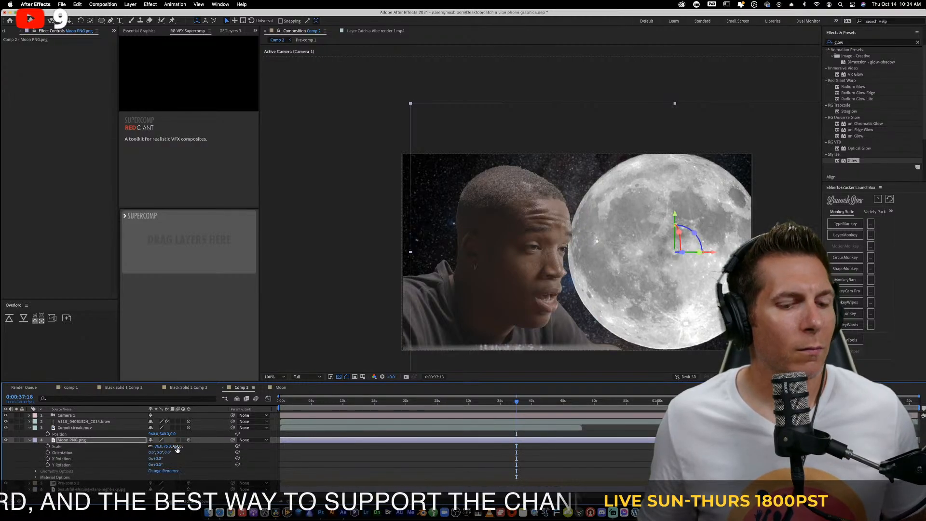
pyautogui.press('p')
pyautogui.moveTo(176, 446); pyautogui.dragTo(591, 431)
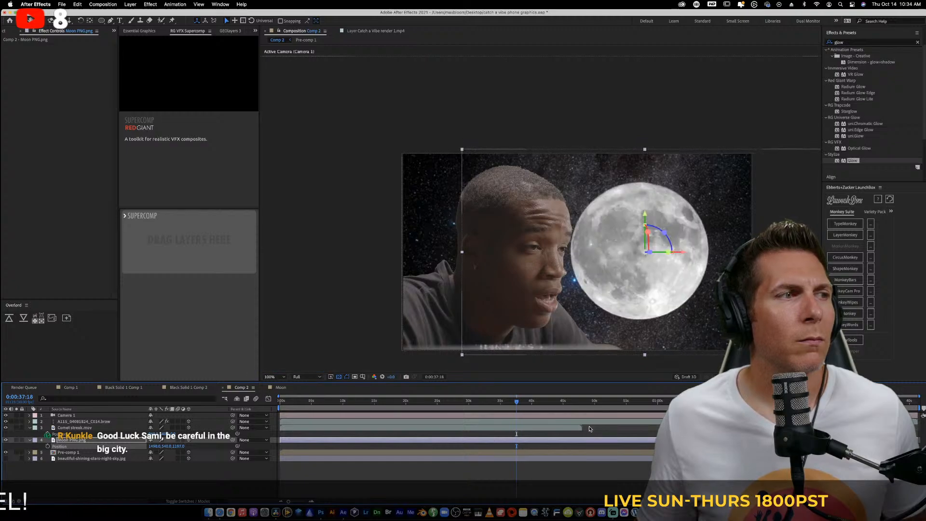
pyautogui.press('s')
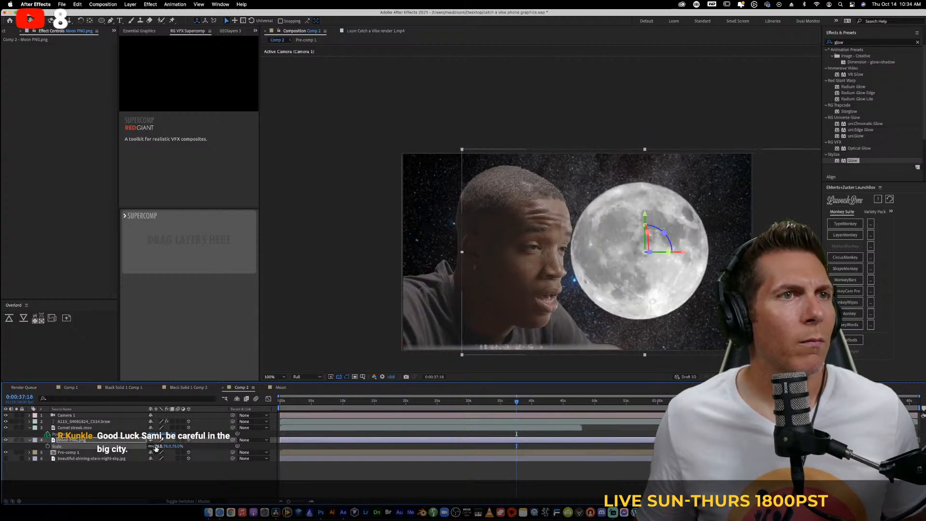
pyautogui.moveTo(155, 446); pyautogui.dragTo(169, 446)
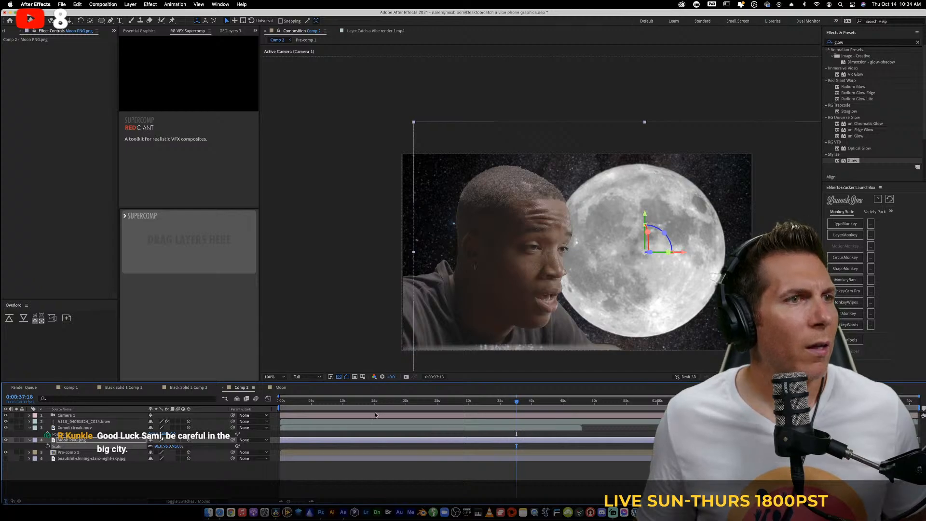
# Keyframe the moon's Position from about 1128, 618 at the start to about 2093, 11 at 0:00:47:16
pyautogui.press('Home')
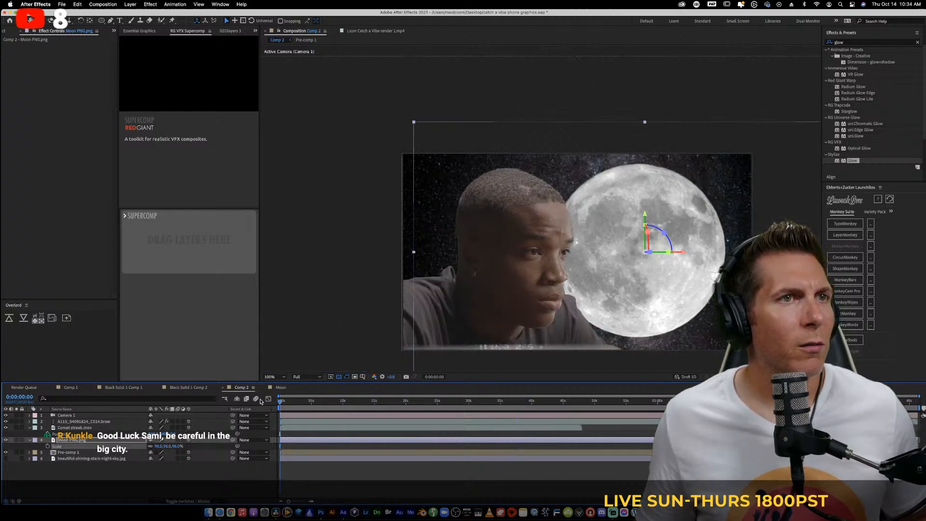
pyautogui.press('p')
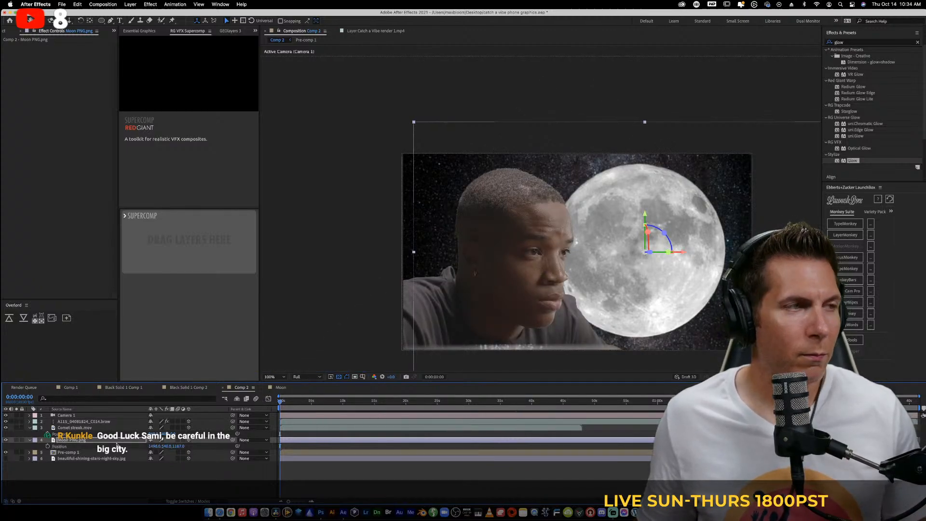
pyautogui.moveTo(623, 273); pyautogui.dragTo(576, 281)
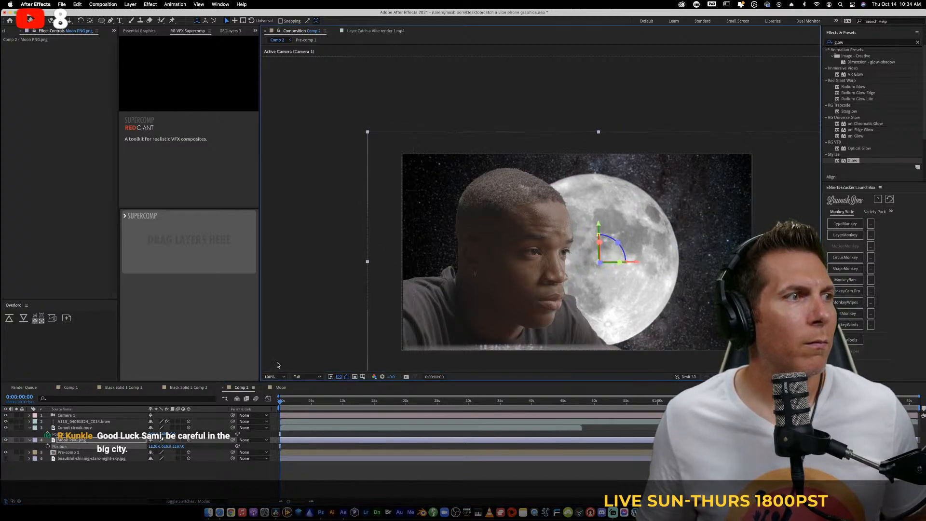
pyautogui.click(48, 446)
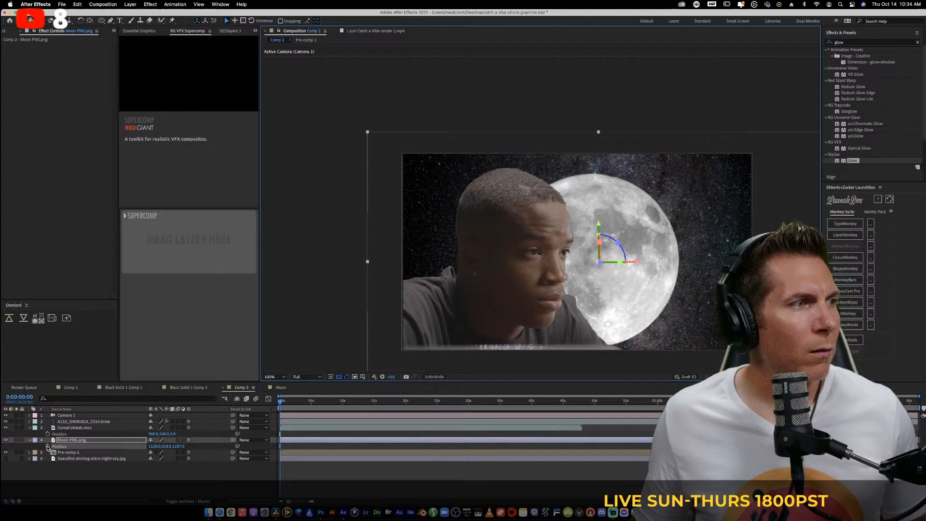
pyautogui.moveTo(585, 401); pyautogui.dragTo(580, 401)
pyautogui.moveTo(613, 294); pyautogui.dragTo(727, 222)
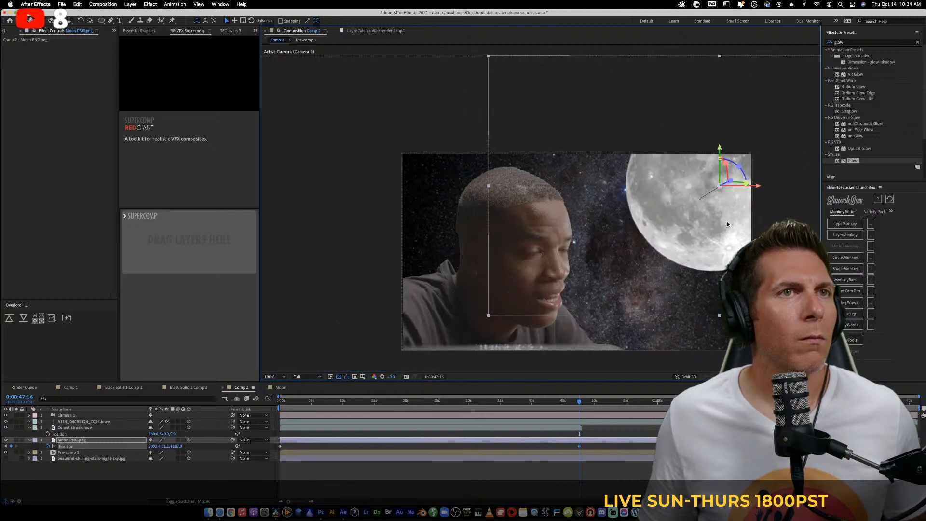
# Review the moon's movement along the timeline and check it against the comet streak around 0:00:27:17
pyautogui.press('Home')
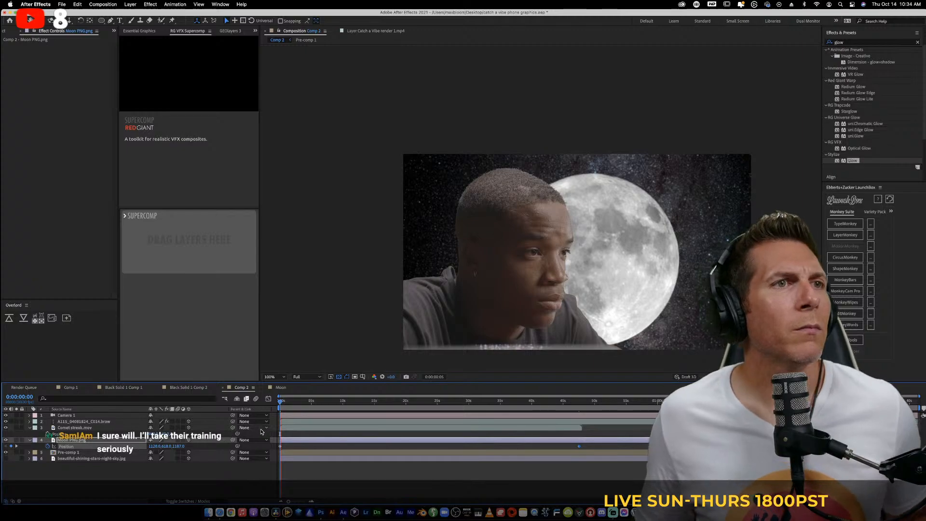
pyautogui.press('pagedown')
pyautogui.press('pagedown')
pyautogui.press('pagedown')
pyautogui.press('pagedown')
pyautogui.moveTo(306, 400); pyautogui.dragTo(497, 403)
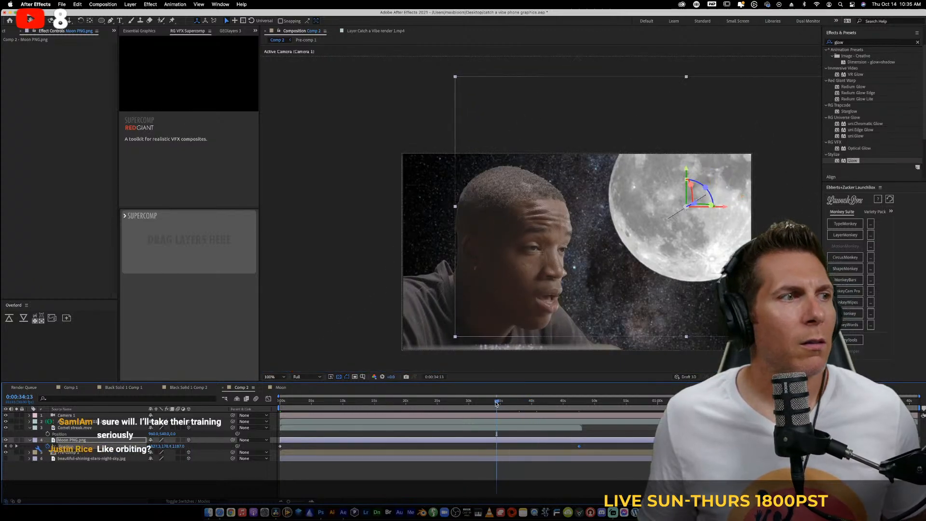
pyautogui.click(81, 428)
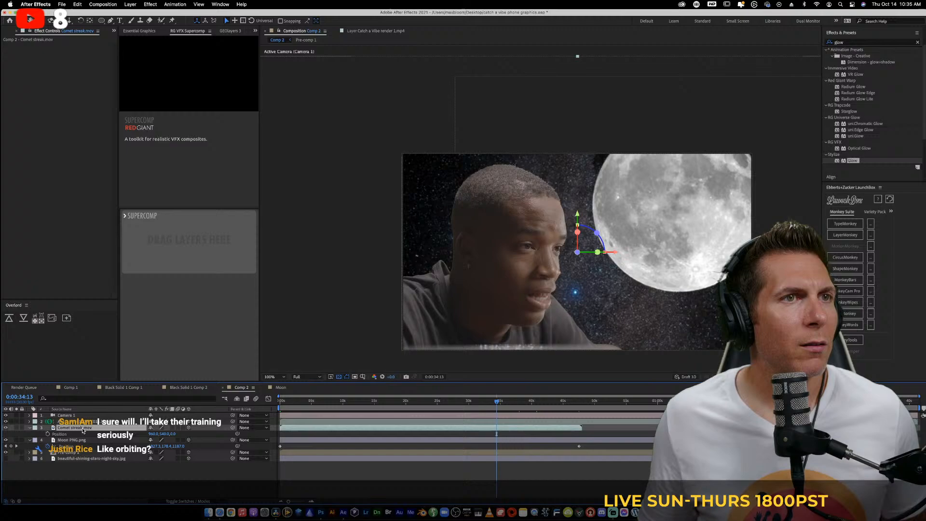
pyautogui.click(472, 402)
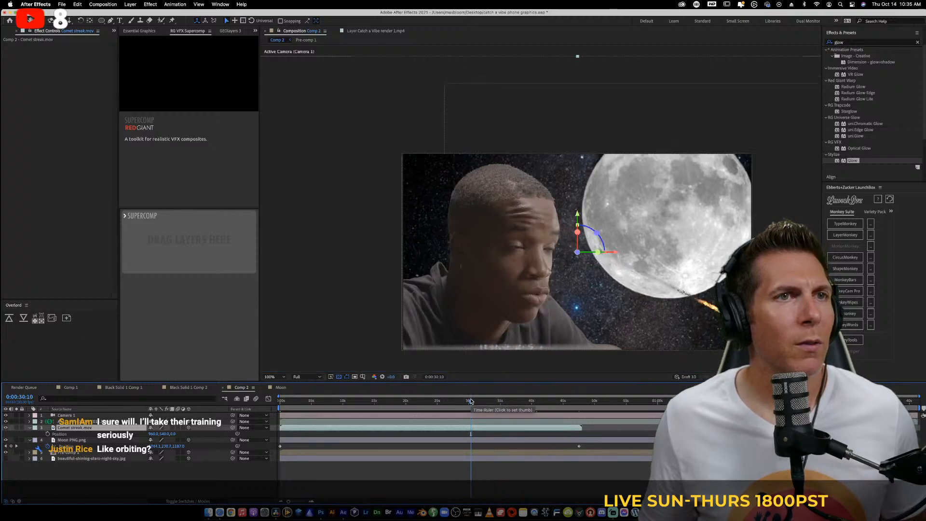
pyautogui.moveTo(469, 402); pyautogui.dragTo(453, 402)
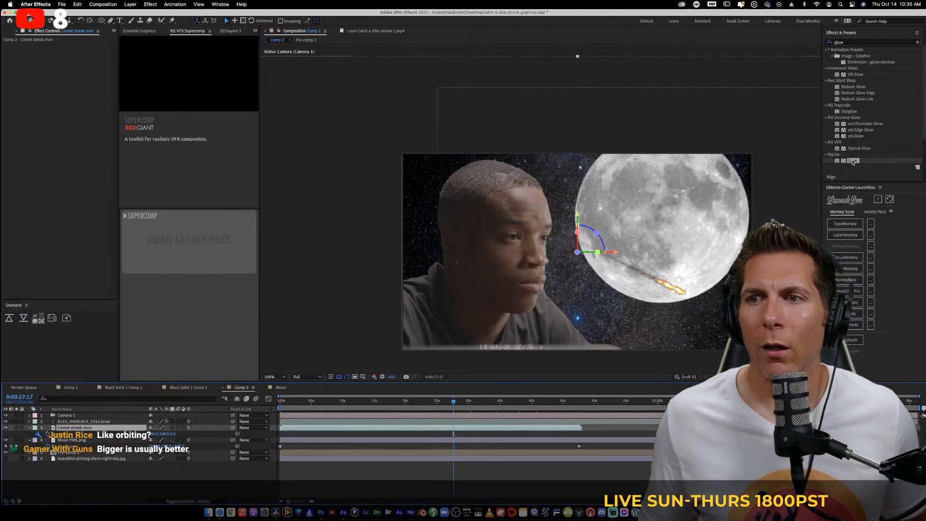
# Try the Glow effect on the moon layer, based on Alpha Channel with A & B Colors and radius about 96, and remove it
pyautogui.moveTo(853, 162); pyautogui.dragTo(75, 442)
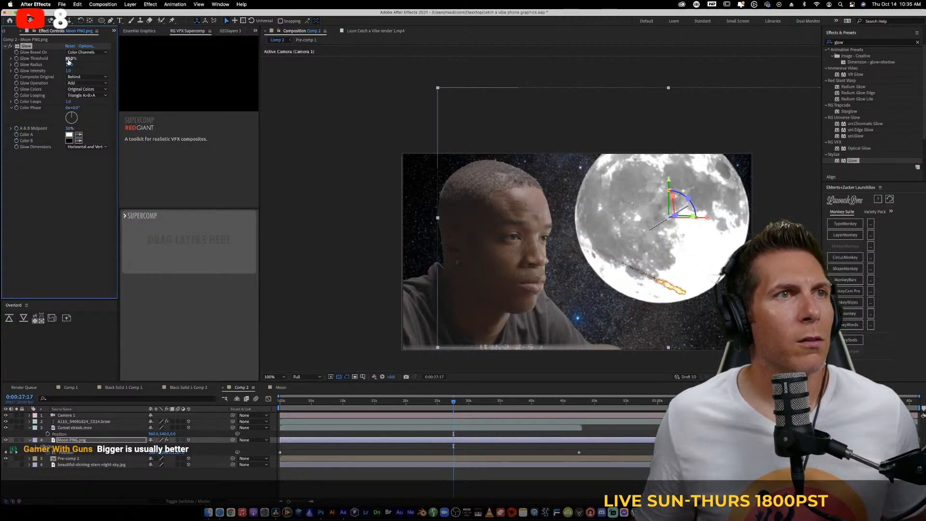
pyautogui.press('Return')
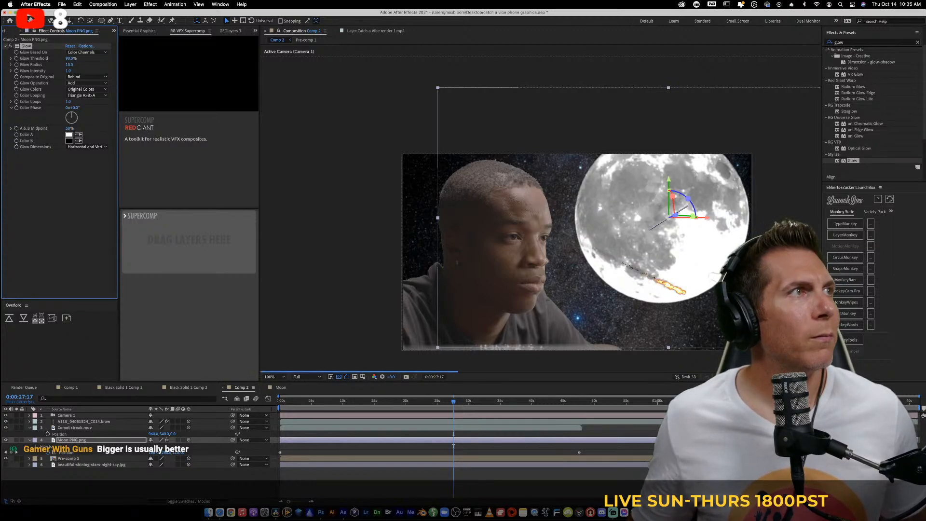
pyautogui.press('super+z')
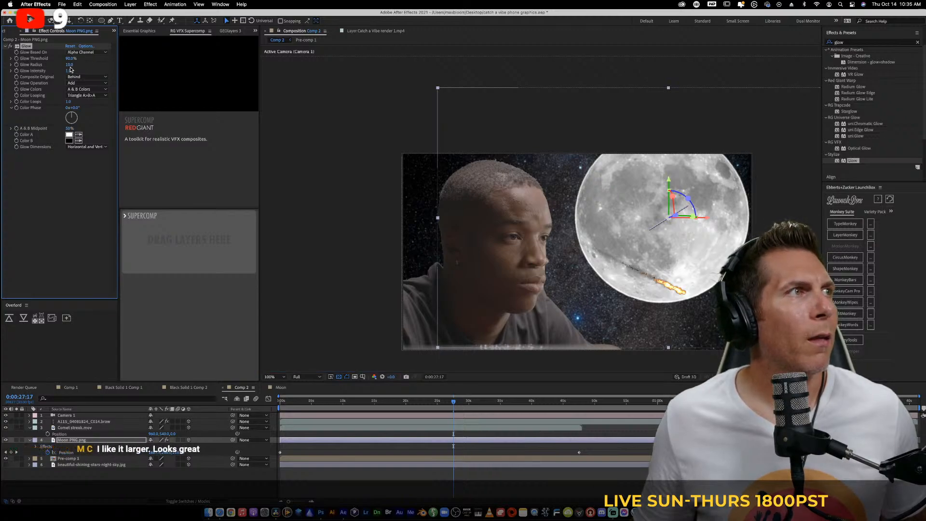
pyautogui.moveTo(98, 62); pyautogui.dragTo(99, 65)
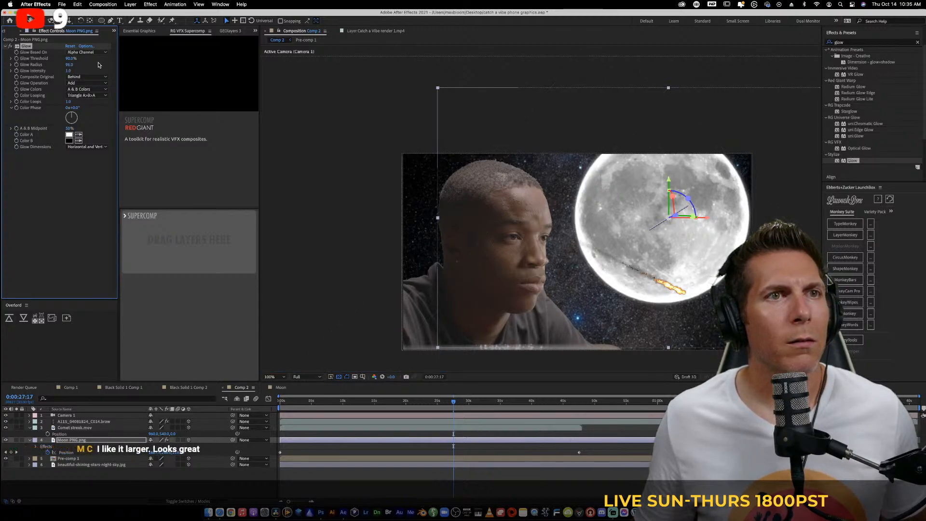
pyautogui.click(11, 46)
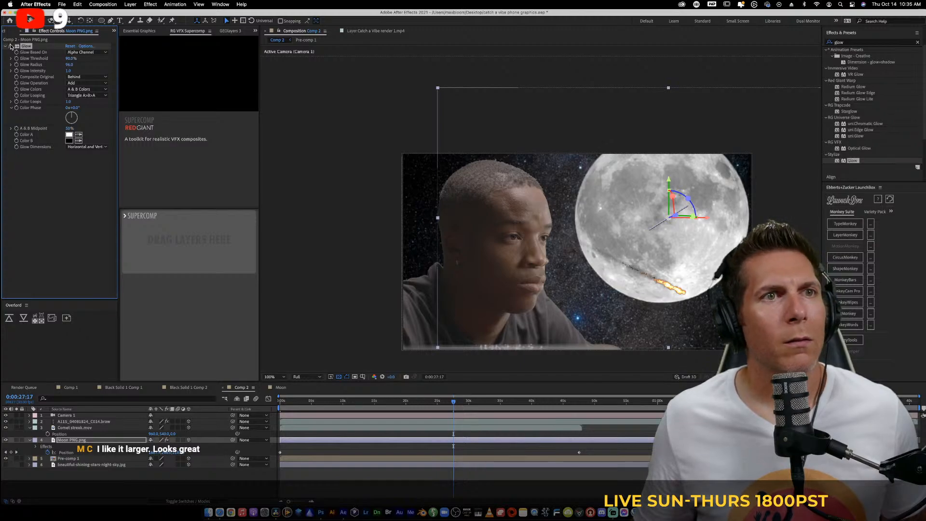
pyautogui.click(11, 46)
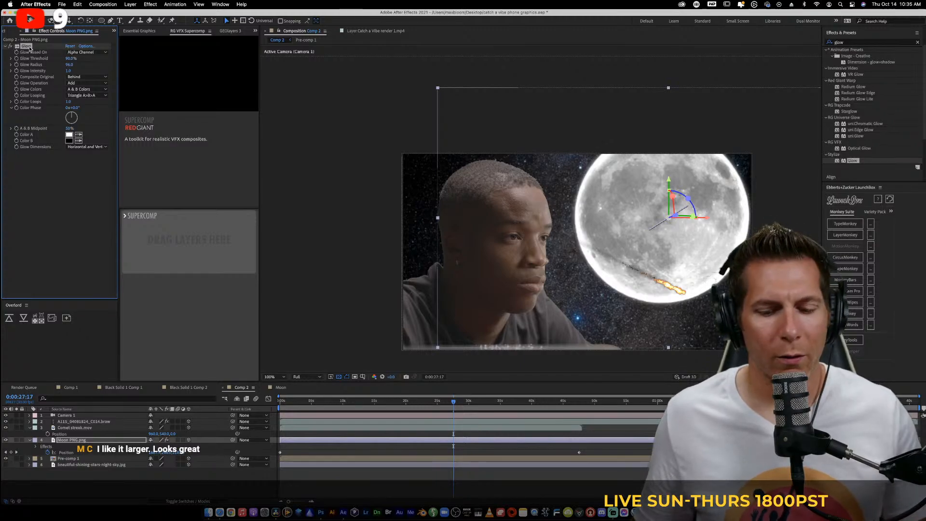
pyautogui.press('Delete')
# Apply Optical Glow to the moon layer, keeping the footage type as Video and setting Alpha Channel to Extend (Unmult)
pyautogui.moveTo(859, 148); pyautogui.dragTo(70, 442)
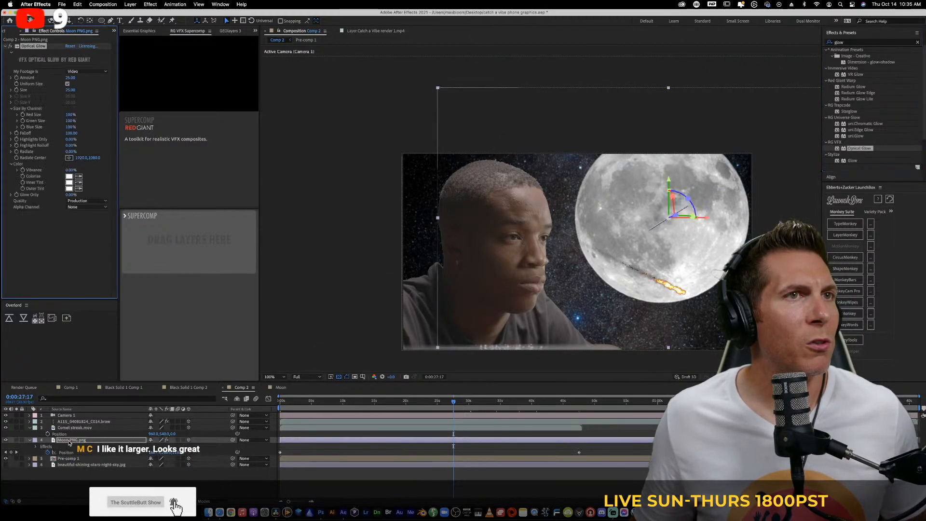
pyautogui.click(85, 72)
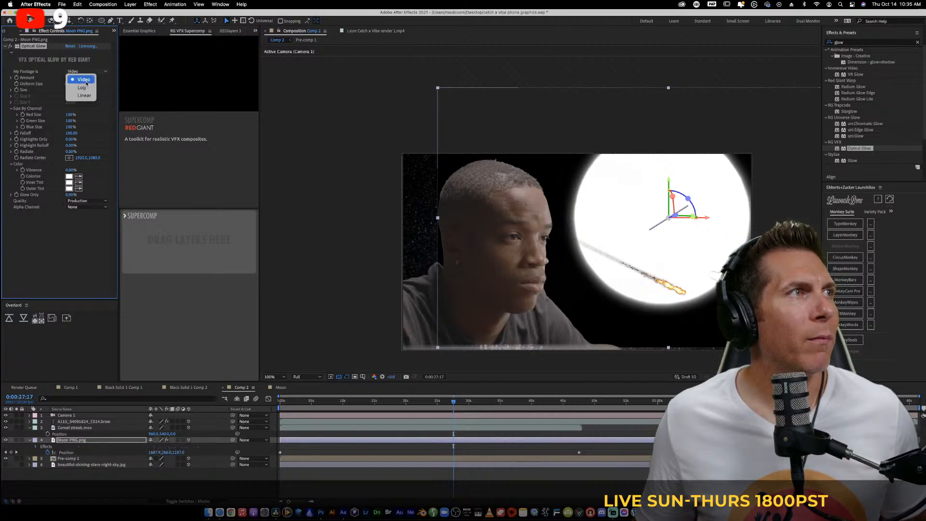
pyautogui.click(86, 81)
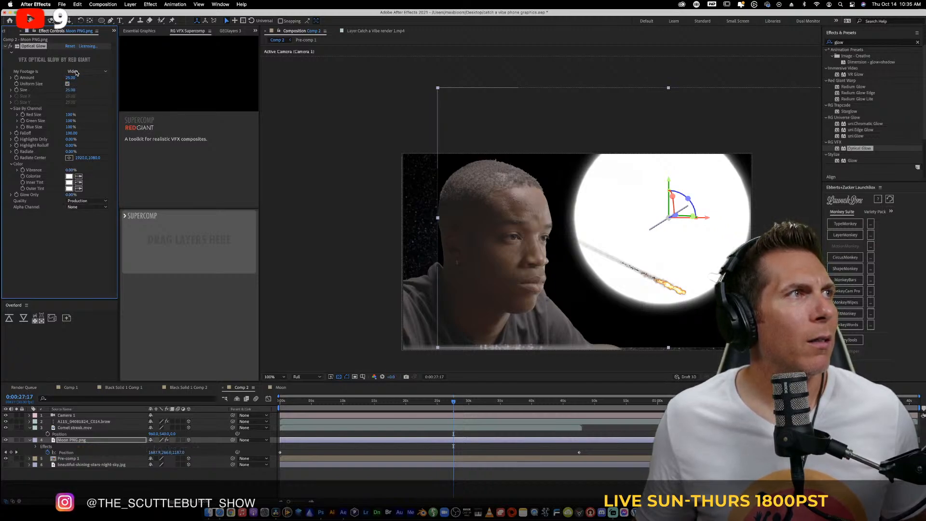
pyautogui.click(85, 208)
pyautogui.click(86, 222)
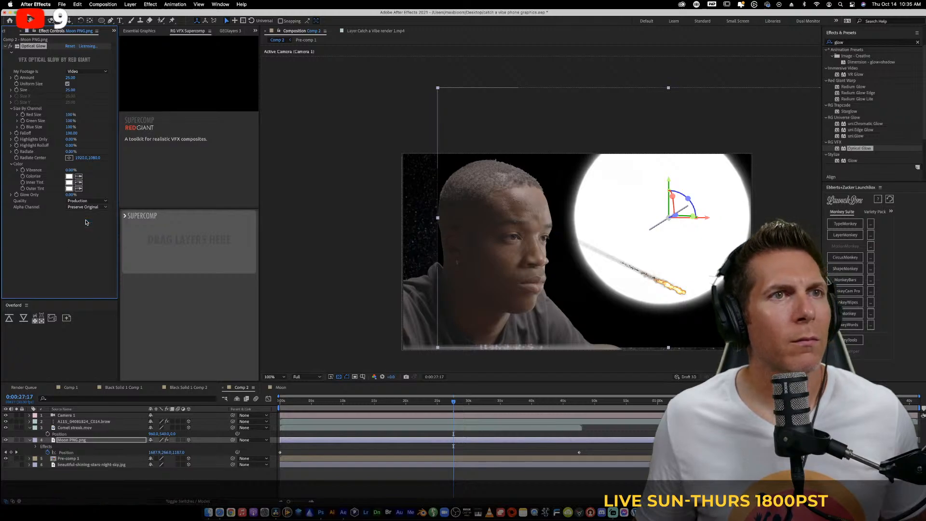
pyautogui.click(91, 209)
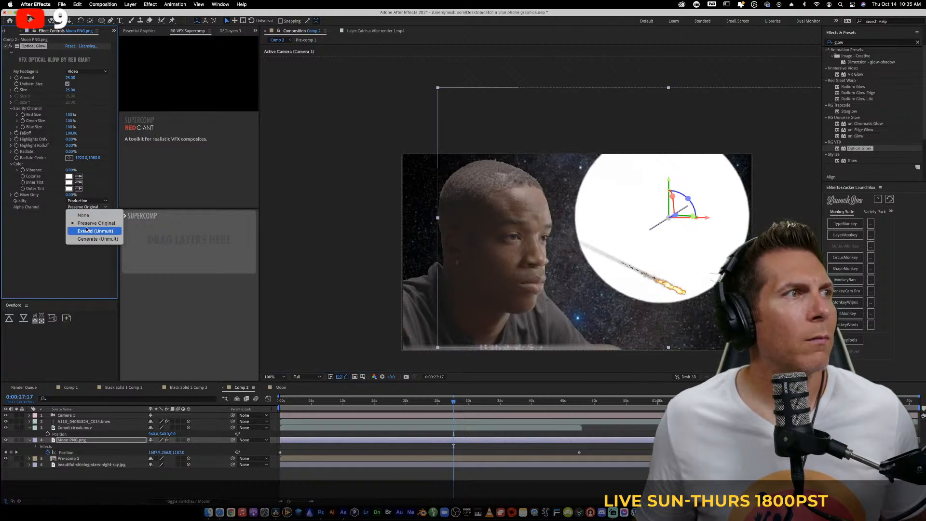
pyautogui.click(86, 229)
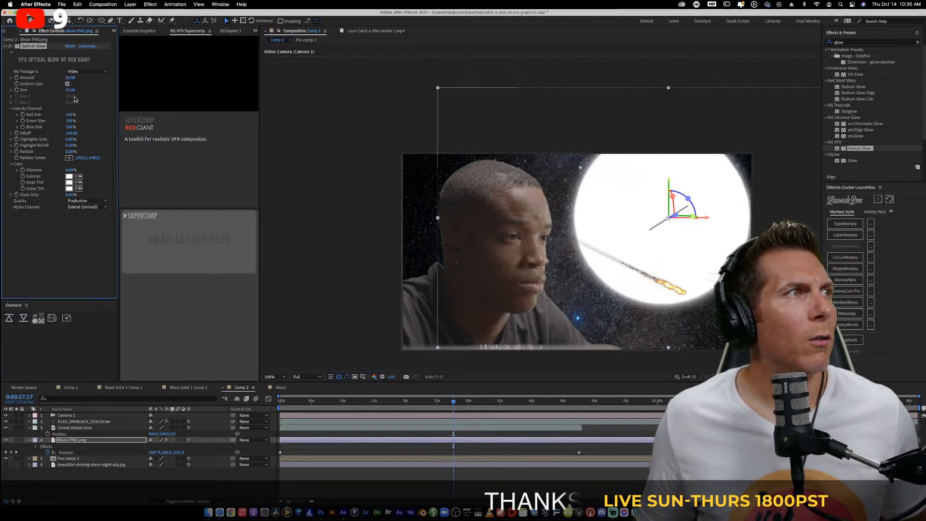
# Lower the Amount of the moon's Optical Glow to 2, increase its Size, and collapse the effect's settings
pyautogui.moveTo(69, 77); pyautogui.dragTo(71, 79)
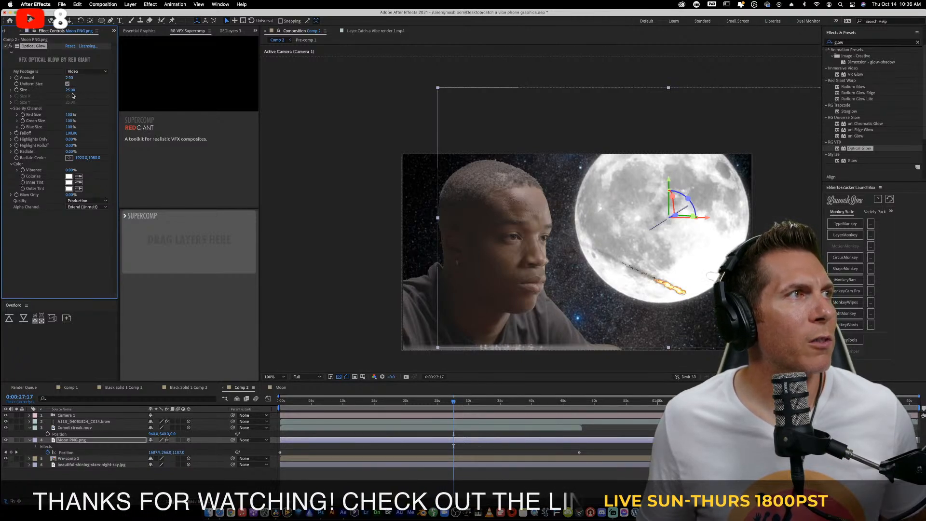
pyautogui.moveTo(72, 90); pyautogui.dragTo(97, 92)
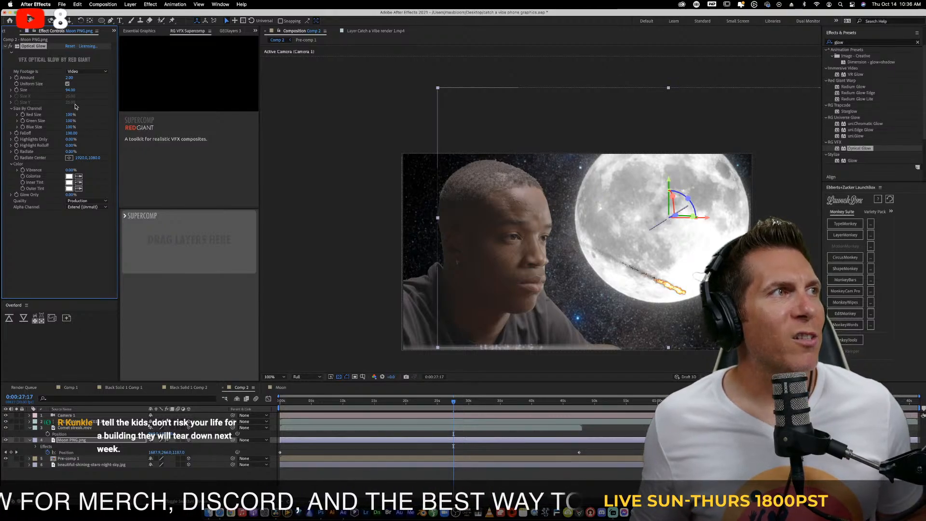
pyautogui.click(70, 90)
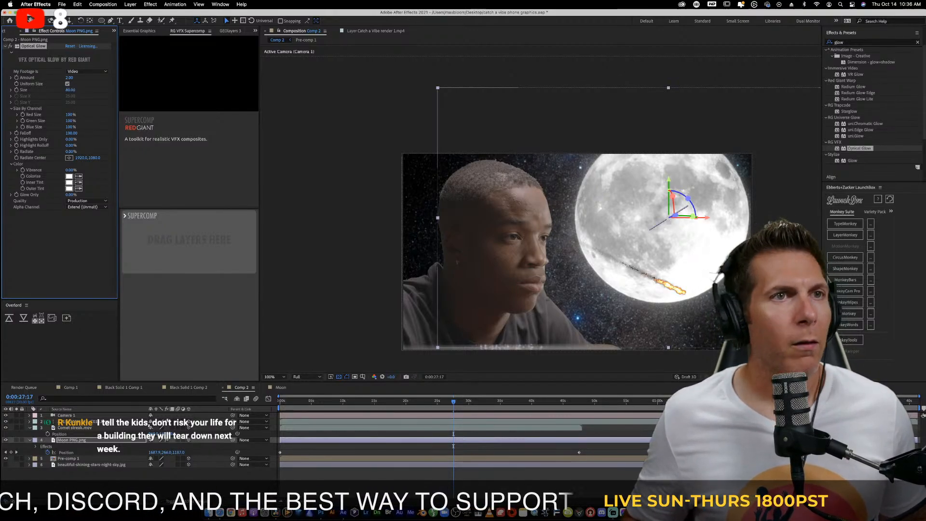
pyautogui.click(13, 48)
pyautogui.click(12, 47)
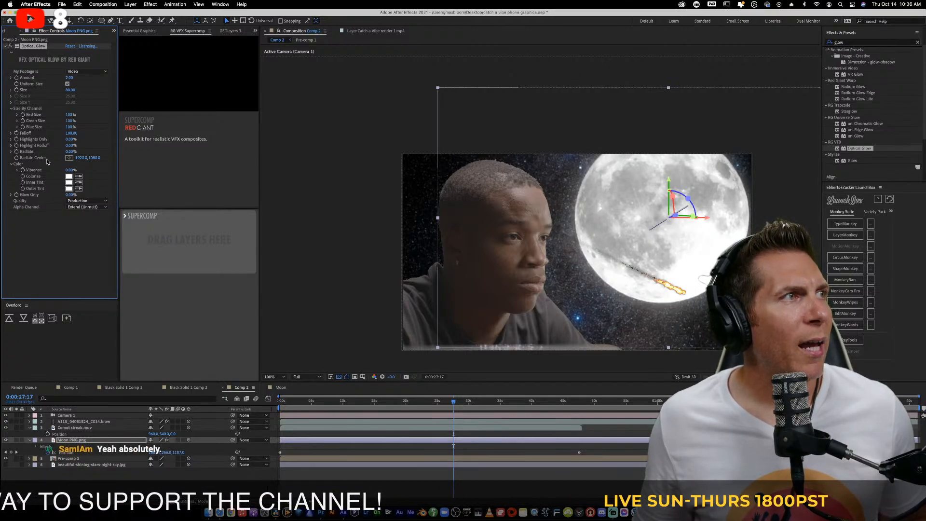
pyautogui.click(7, 46)
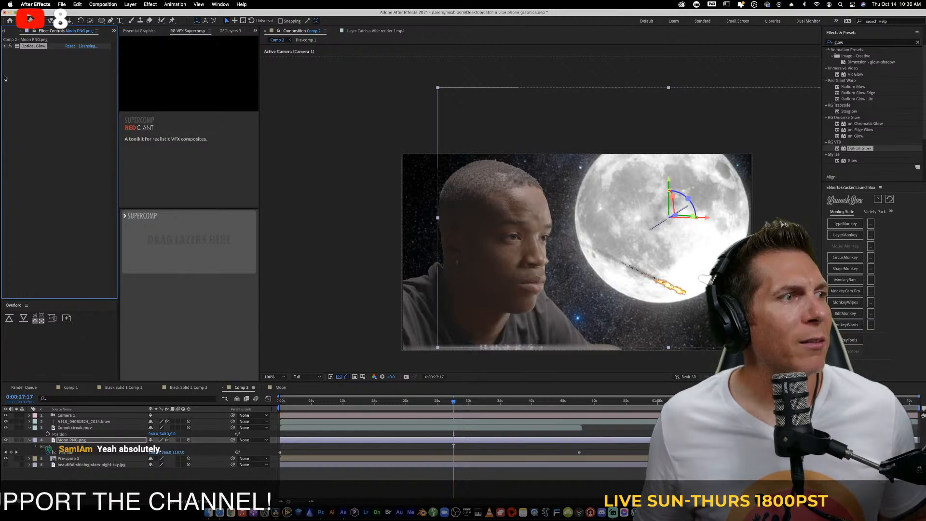
# Apply Optical Glow to the Comet streak layer with Alpha Channel set to Extend (Unmult)
pyautogui.click(72, 428)
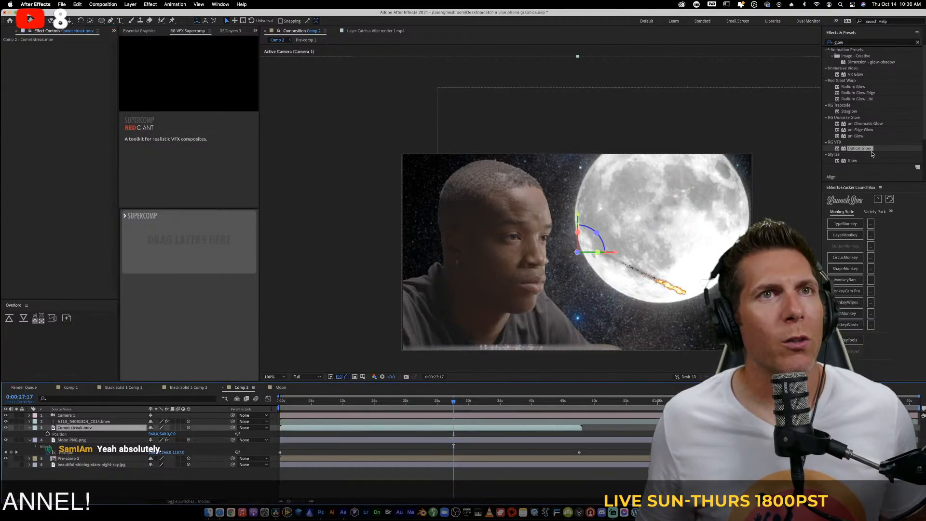
pyautogui.moveTo(869, 152)
pyautogui.mouseDown()
pyautogui.moveTo(693, 196)
pyautogui.moveTo(60, 420)
pyautogui.moveTo(65, 429)
pyautogui.mouseUp()
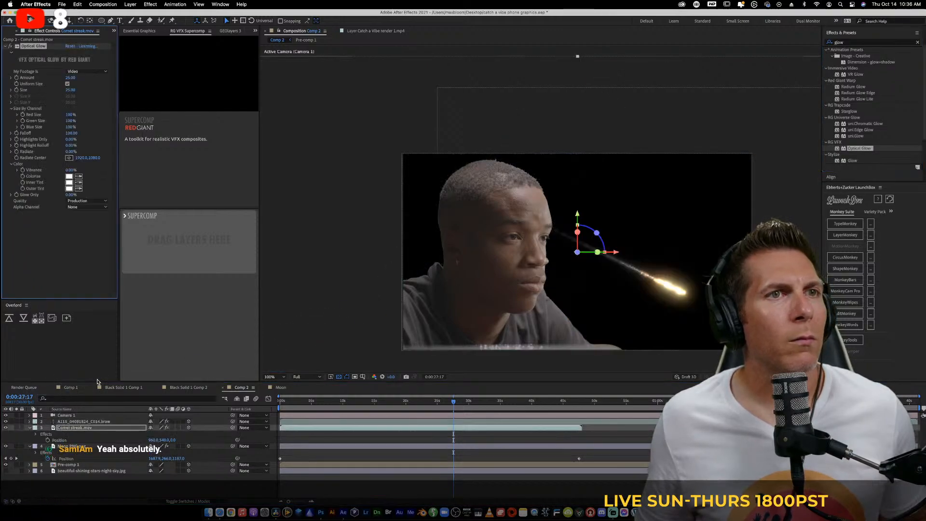
pyautogui.click(90, 208)
pyautogui.click(88, 232)
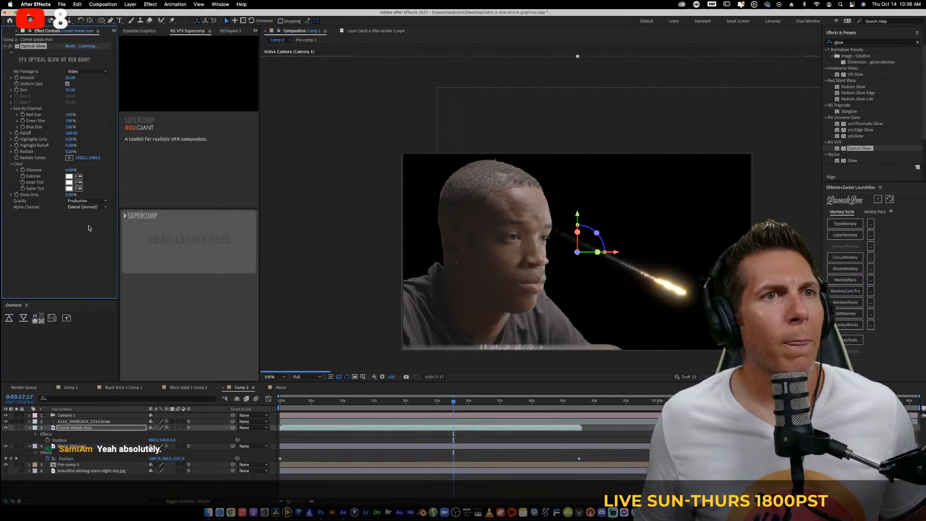
# Set the comet glow's Amount to 5, try a larger Size, and turn off Uniform Size
pyautogui.click(70, 78)
pyautogui.write('5')
pyautogui.press('Return')
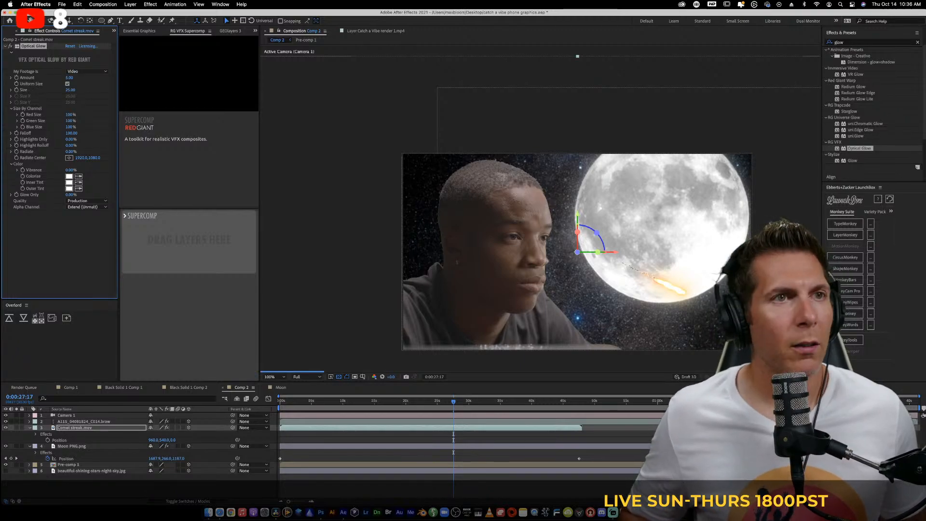
pyautogui.moveTo(70, 90); pyautogui.dragTo(92, 91)
pyautogui.click(67, 84)
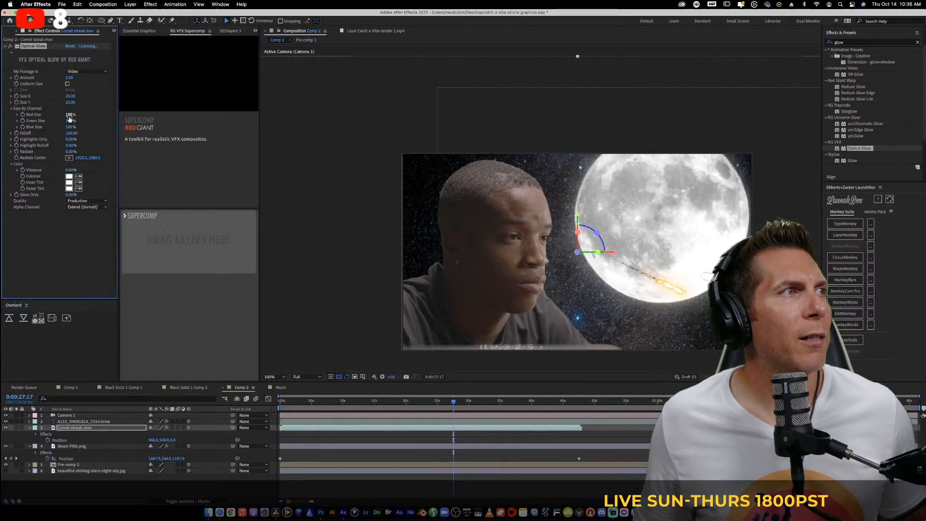
# Set the comet glow's Highlight Rolloff to about 40%, and try Glow Only at 100% before undoing it
pyautogui.moveTo(70, 114); pyautogui.dragTo(93, 117)
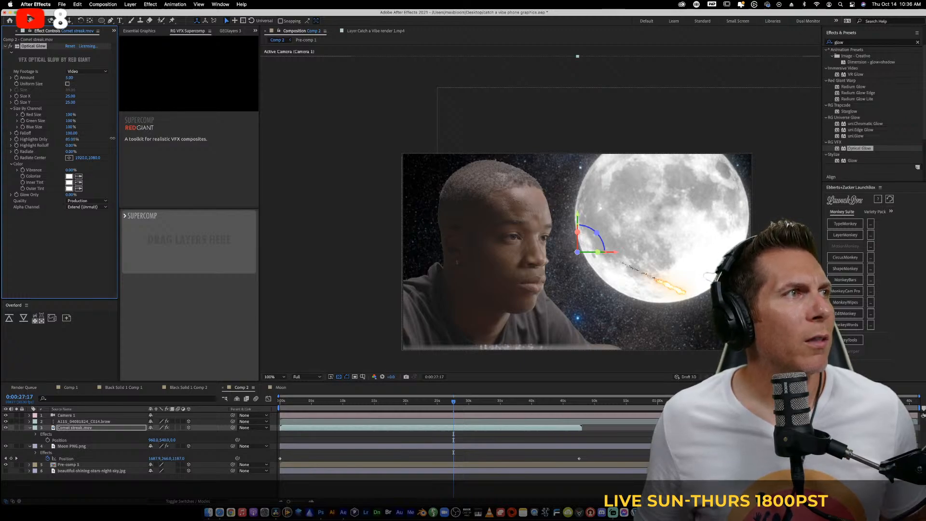
pyautogui.moveTo(112, 139)
pyautogui.mouseDown()
pyautogui.moveTo(184, 141)
pyautogui.moveTo(86, 147)
pyautogui.moveTo(98, 146)
pyautogui.mouseUp()
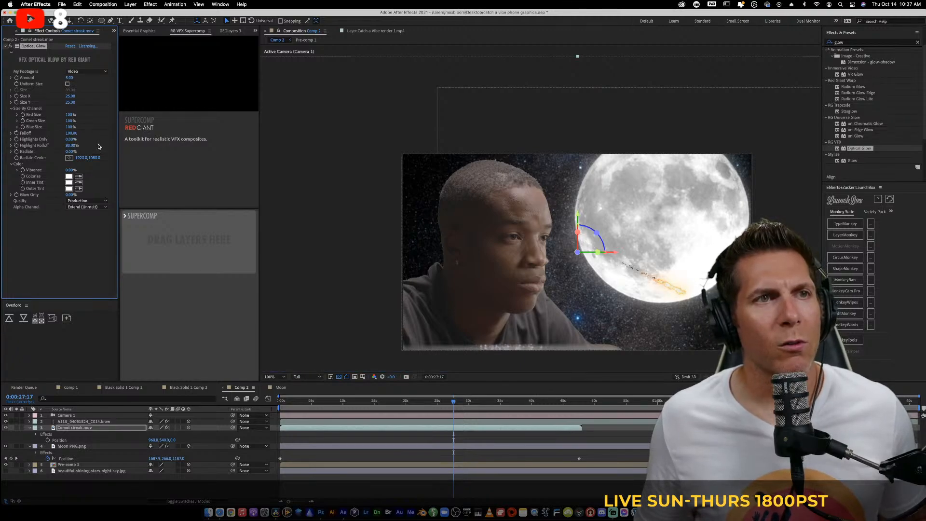
pyautogui.moveTo(69, 143); pyautogui.dragTo(69, 147)
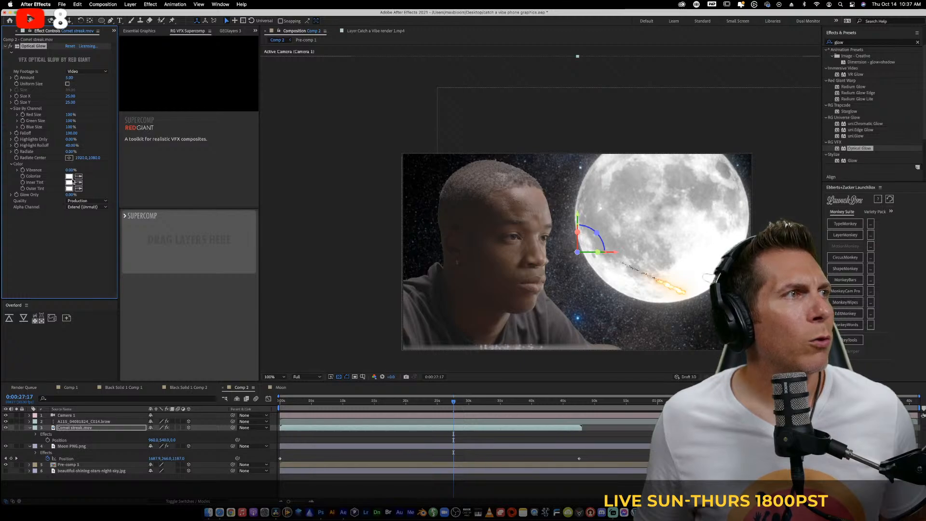
pyautogui.moveTo(73, 195); pyautogui.dragTo(169, 196)
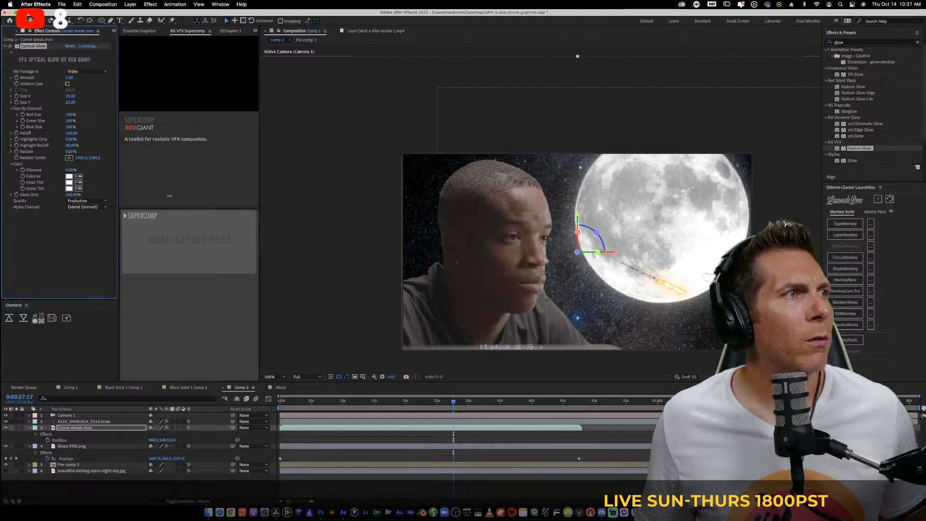
pyautogui.press('super+z')
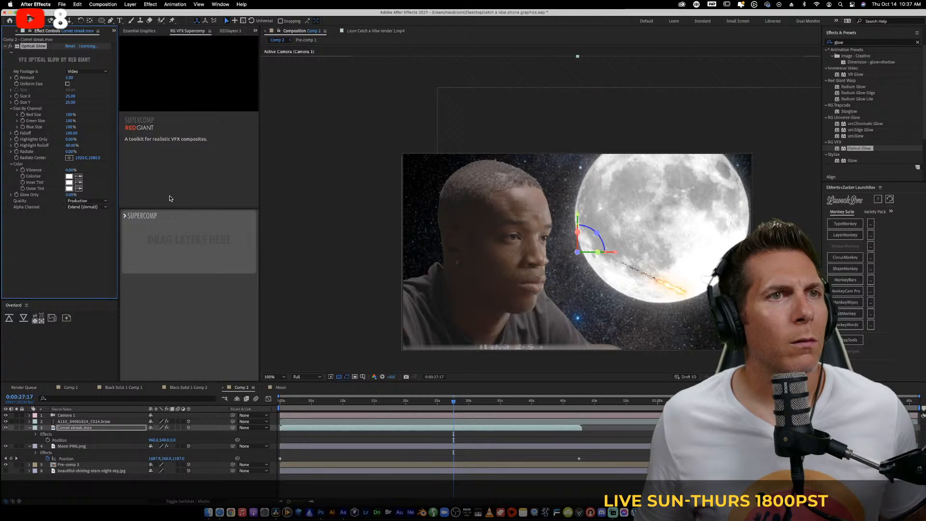
# Try purple, red and blue tones for the comet glow's Colorize, settle on pale blue BADFEE, and test its Vibrance
pyautogui.click(69, 177)
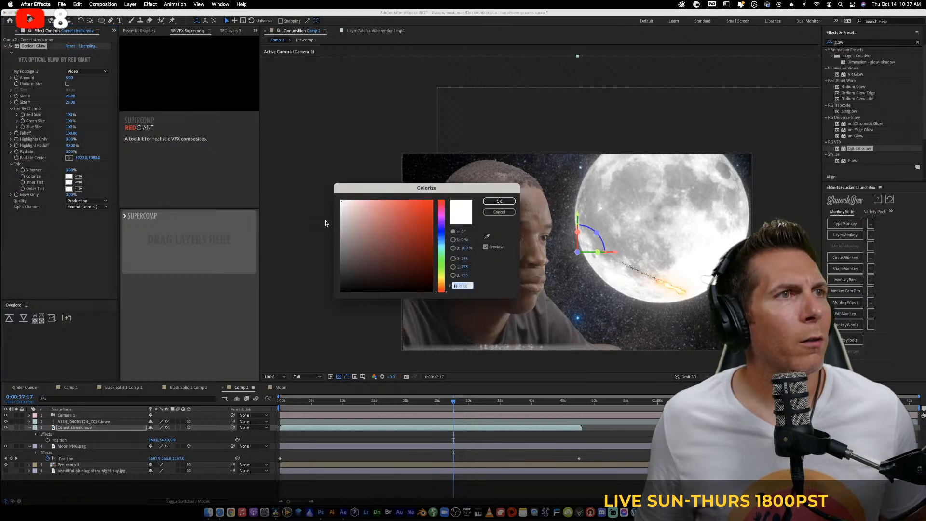
pyautogui.click(440, 226)
pyautogui.click(407, 219)
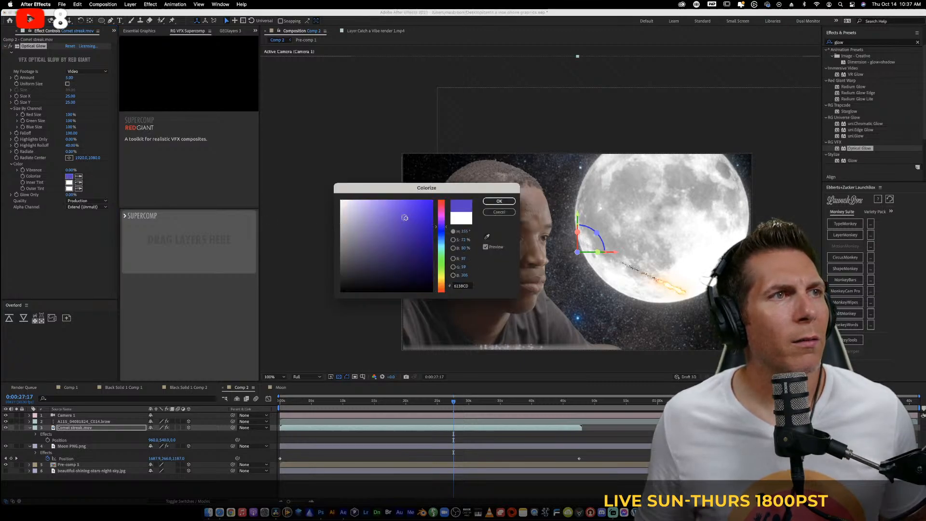
pyautogui.click(383, 212)
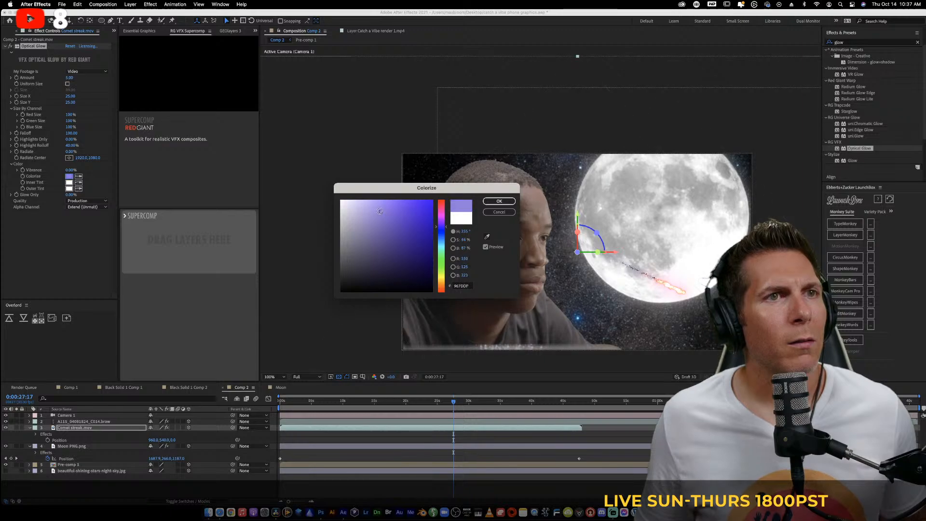
pyautogui.click(371, 225)
pyautogui.moveTo(371, 225); pyautogui.dragTo(371, 225)
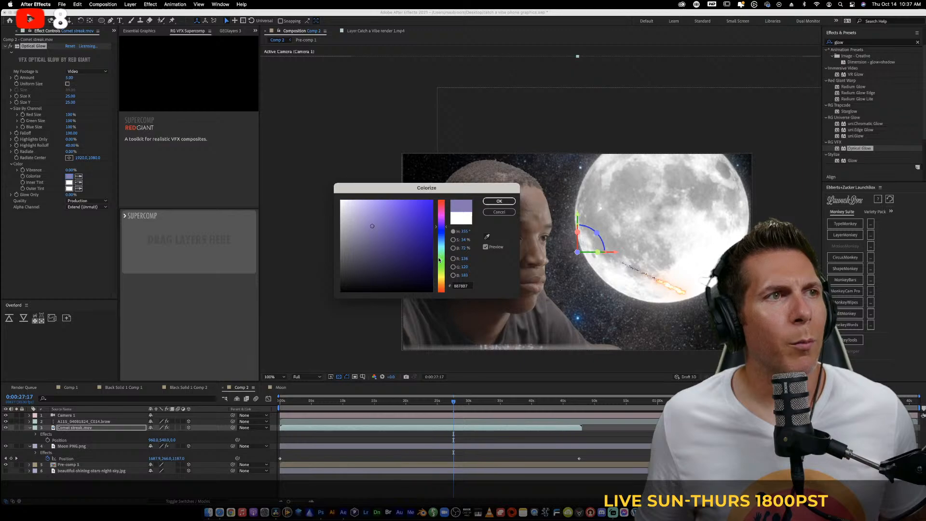
pyautogui.moveTo(440, 260); pyautogui.dragTo(439, 291)
pyautogui.click(403, 231)
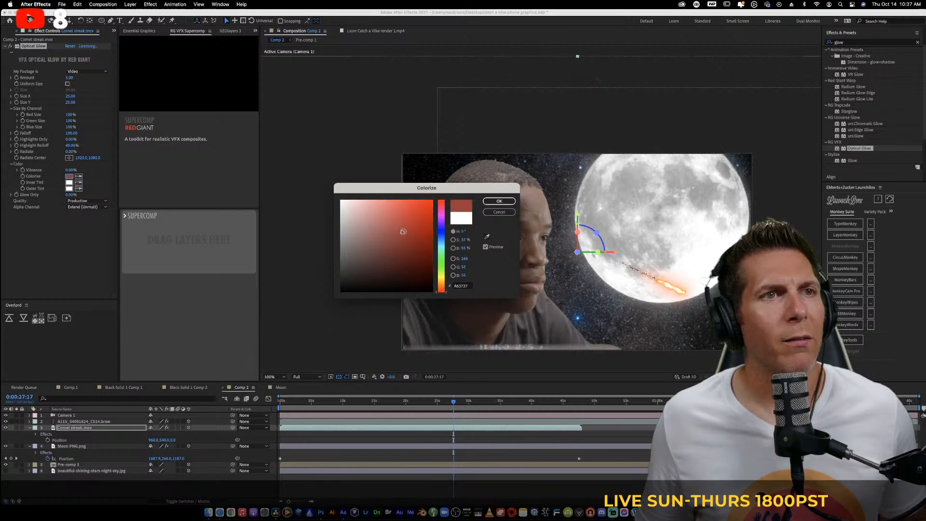
pyautogui.moveTo(403, 232); pyautogui.dragTo(369, 238)
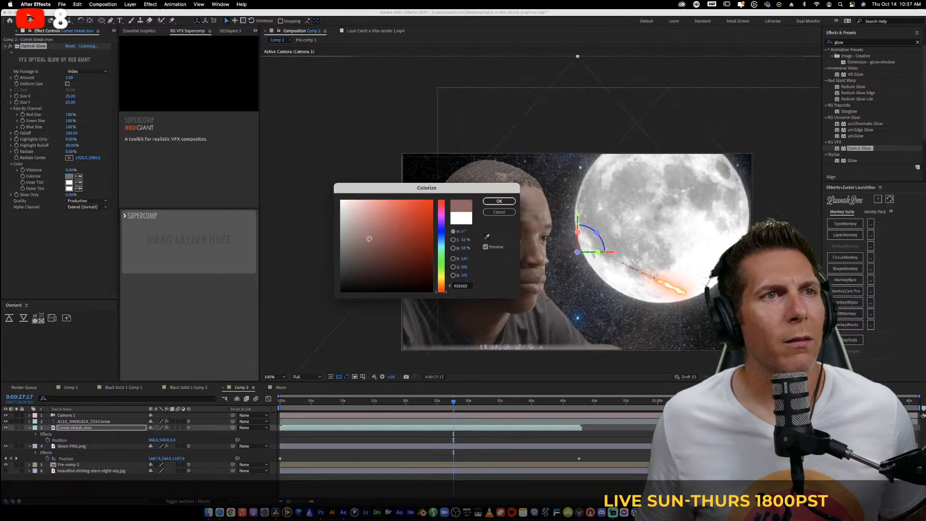
pyautogui.click(443, 242)
pyautogui.click(382, 220)
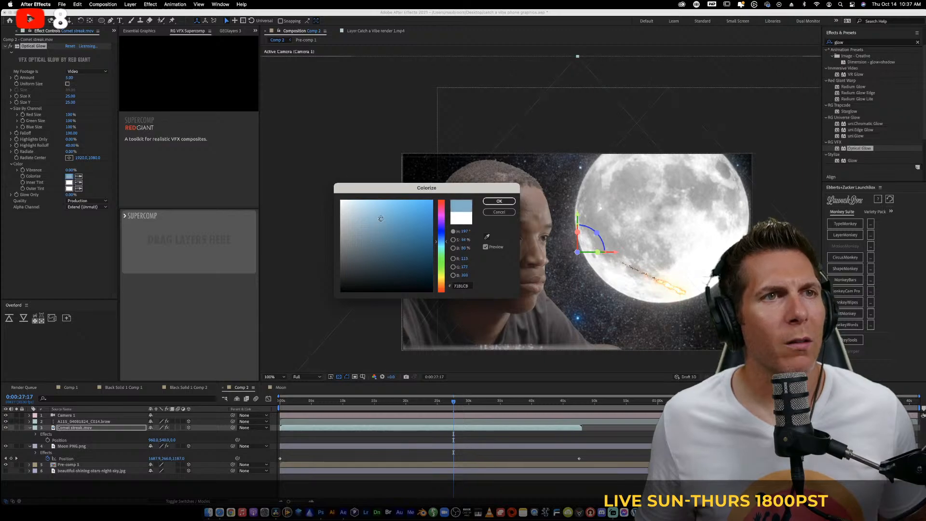
pyautogui.click(361, 207)
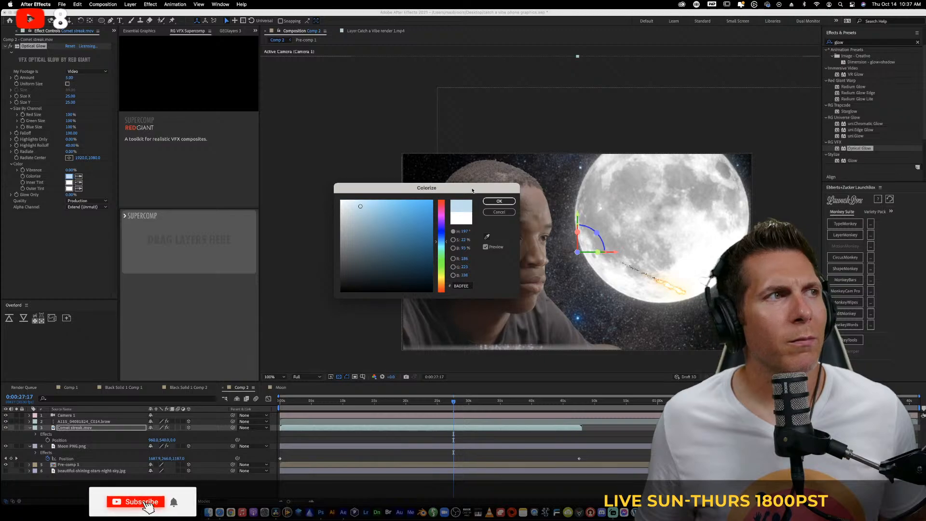
pyautogui.click(499, 202)
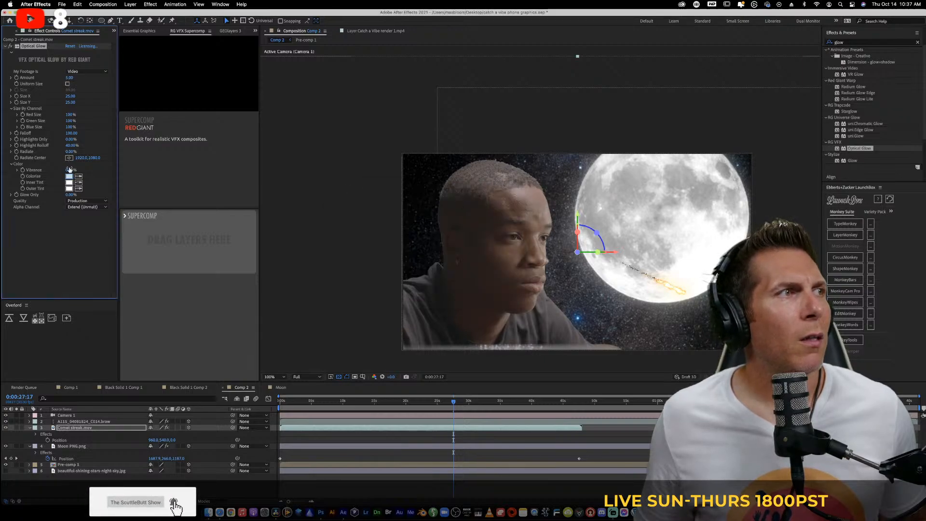
pyautogui.moveTo(71, 169); pyautogui.dragTo(138, 174)
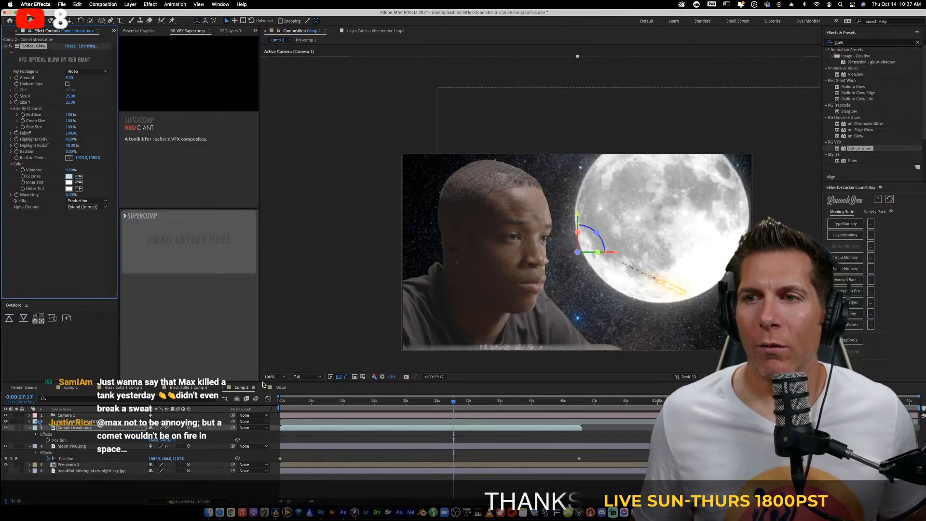
# Go to about 0:00:14:14, save the project, and hide the man's .braw footage layer
pyautogui.click(370, 401)
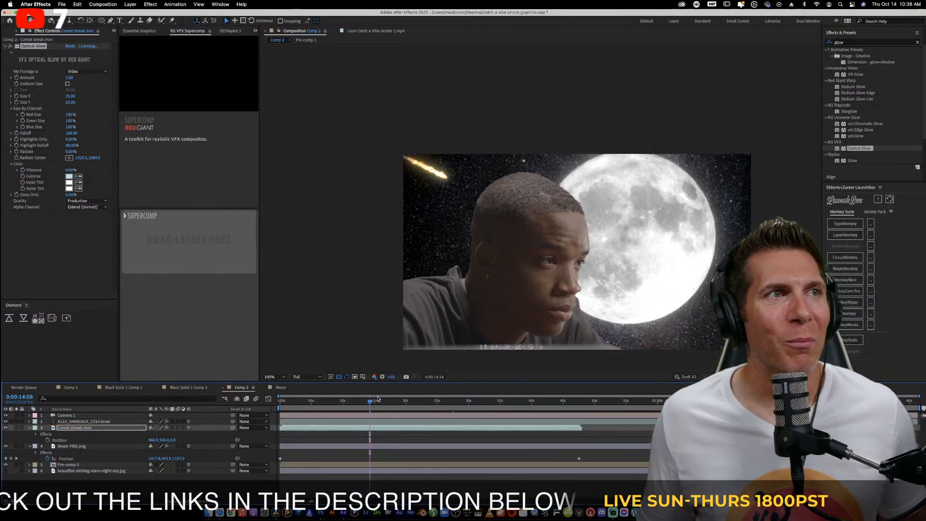
pyautogui.press('super+s')
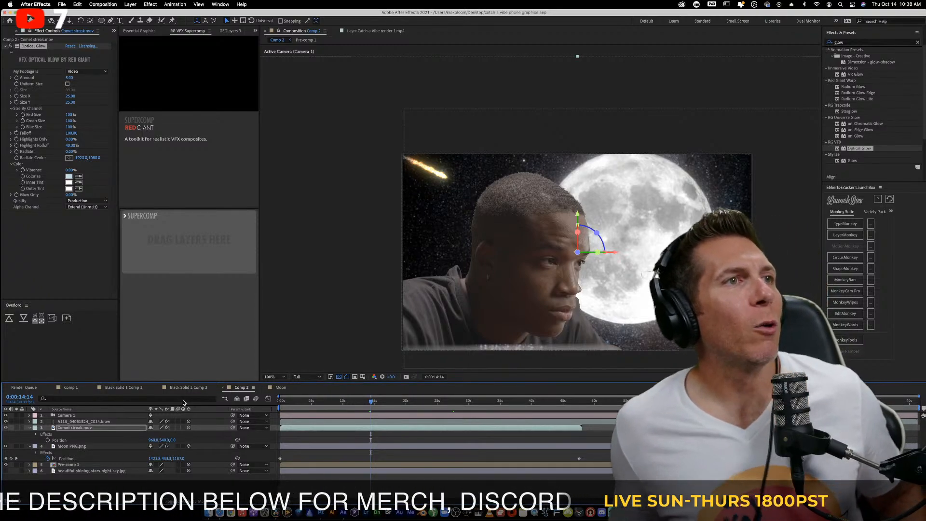
pyautogui.click(6, 421)
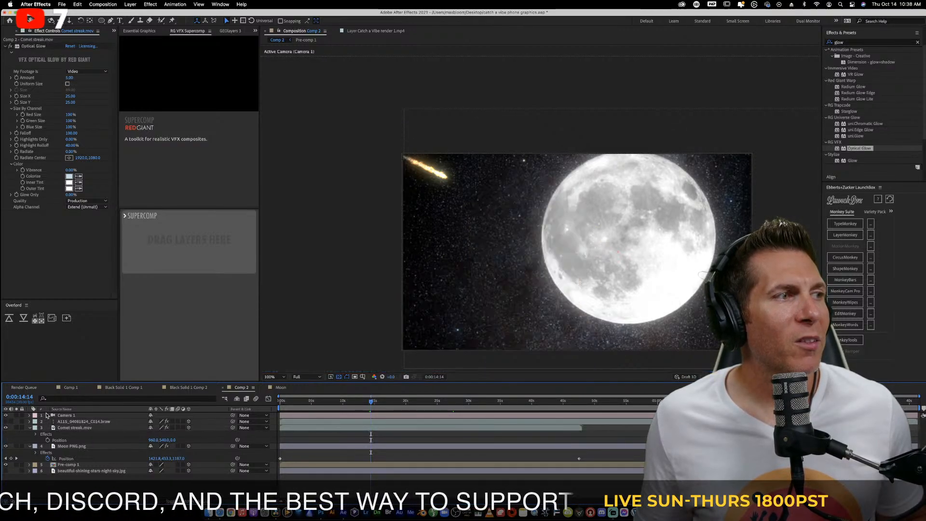
# Set Camera 1's Aperture to 200 pixels, keeping Depth of Field on
pyautogui.click(81, 415)
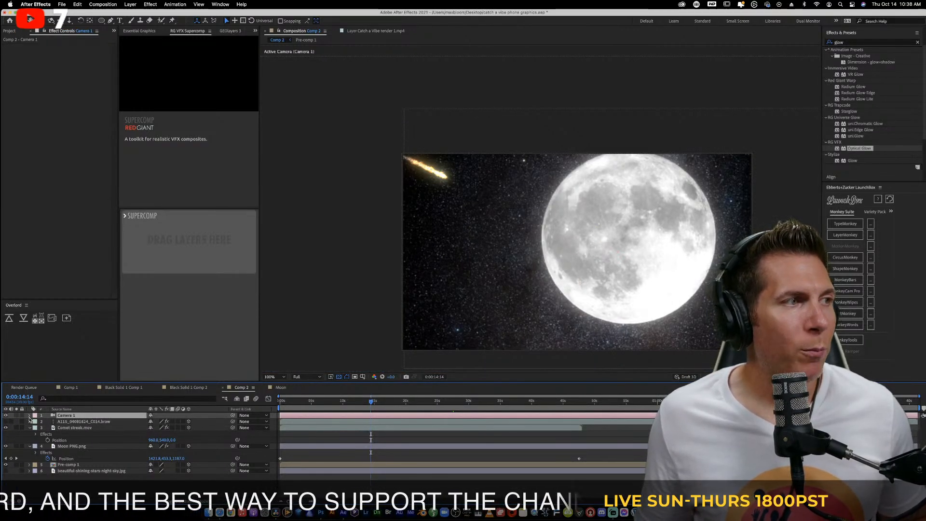
pyautogui.click(28, 416)
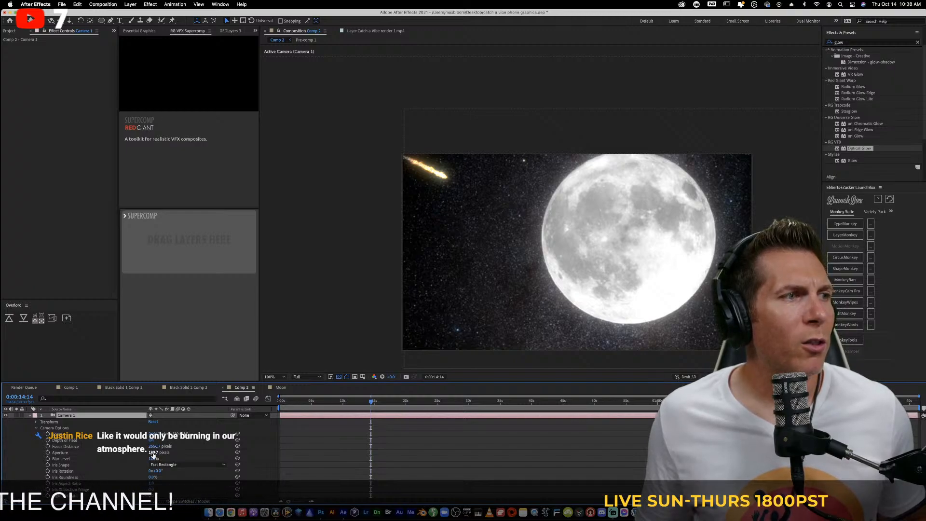
pyautogui.moveTo(152, 455); pyautogui.dragTo(337, 457)
pyautogui.click(160, 454)
pyautogui.write('200')
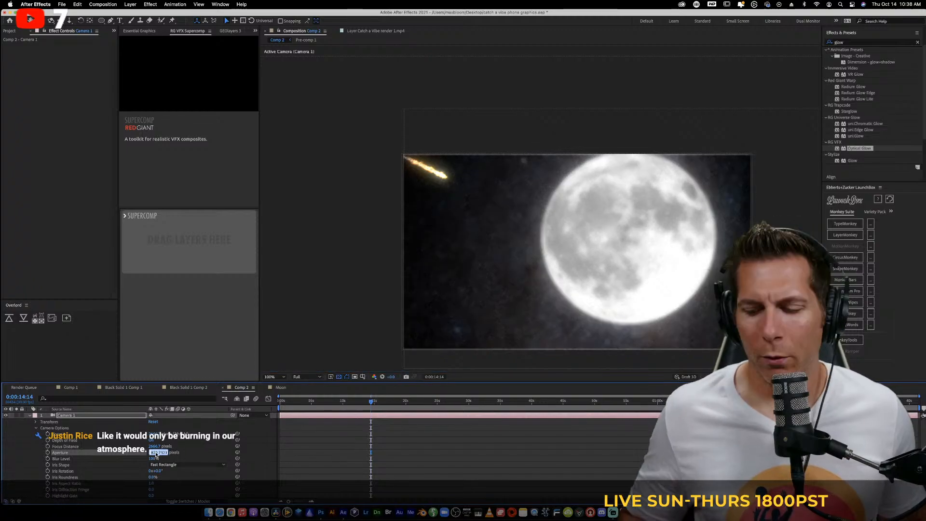
pyautogui.press('Return')
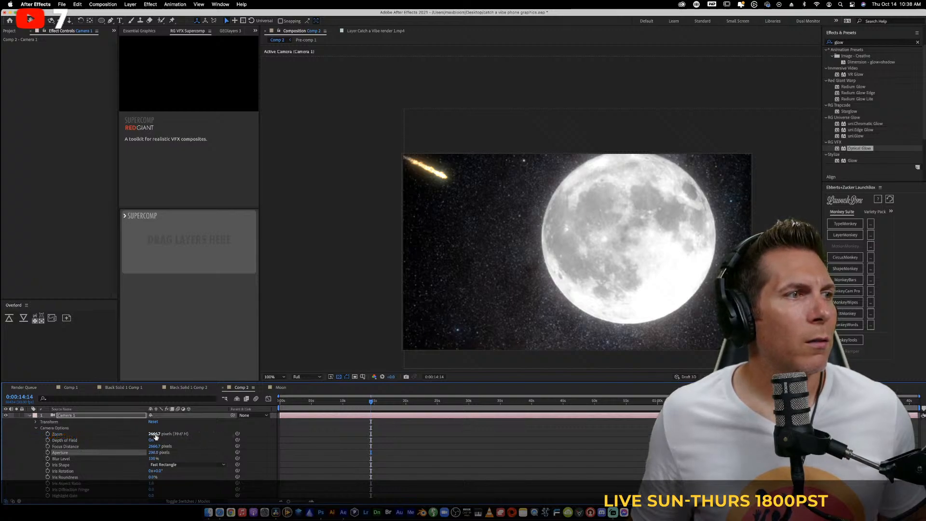
pyautogui.click(153, 441)
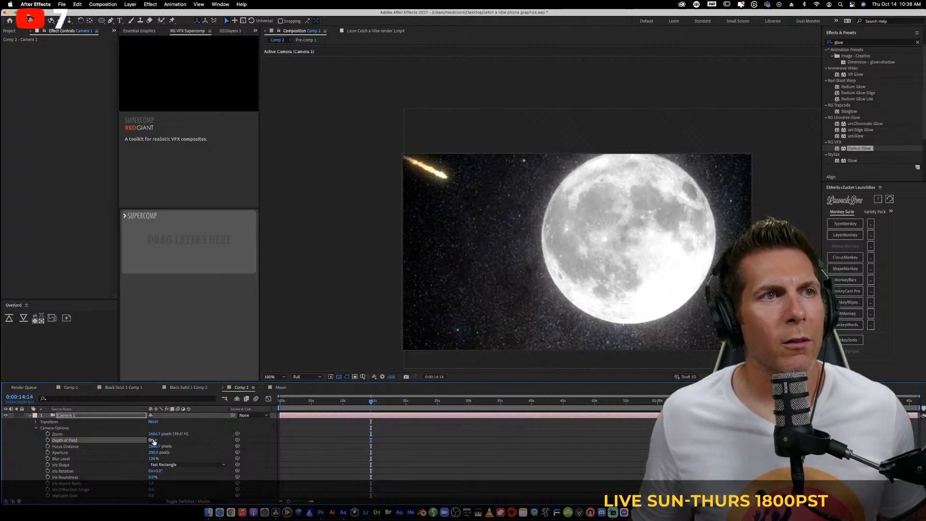
pyautogui.click(153, 441)
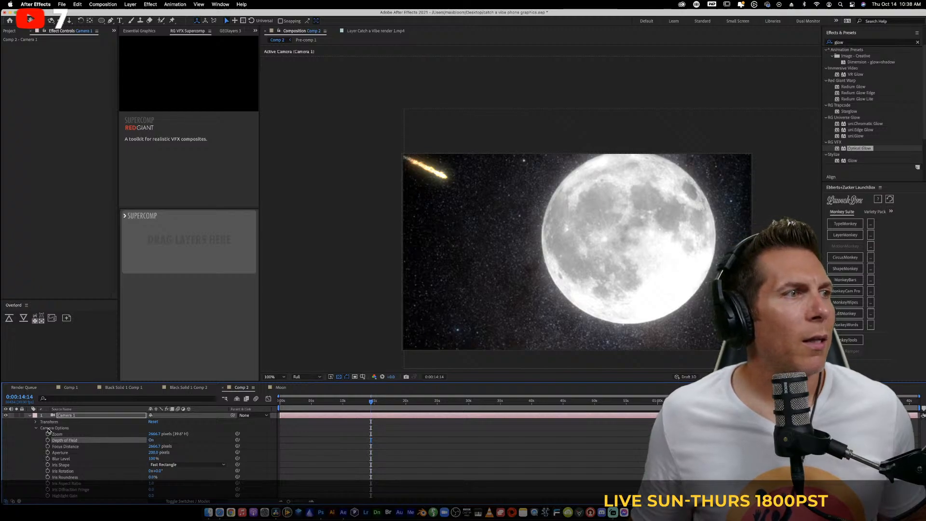
pyautogui.click(28, 416)
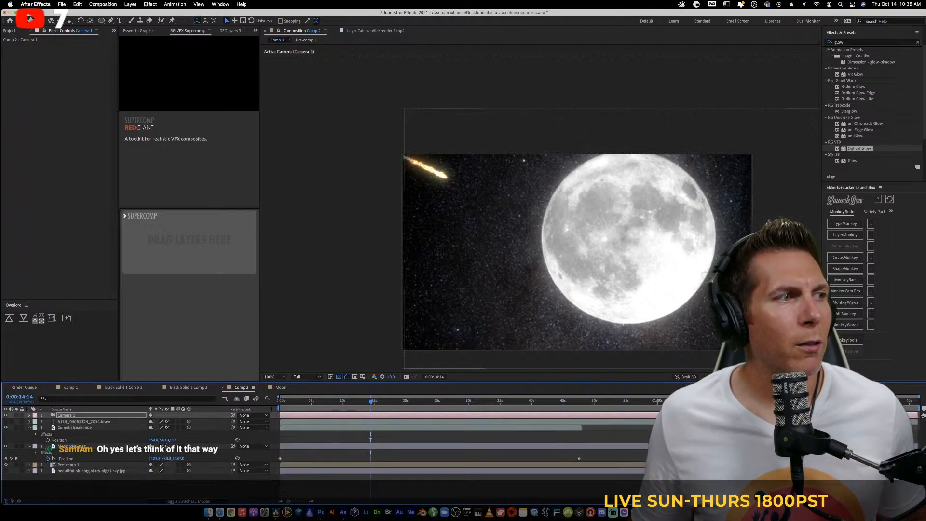
# Push the Comet streak.mov layer back in 3D by setting its Z position to about 1124
pyautogui.click(65, 428)
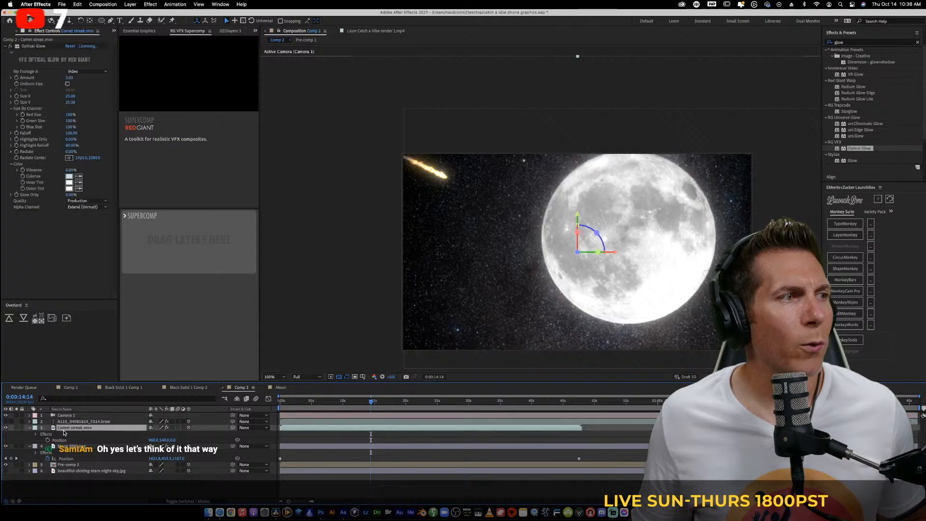
pyautogui.press('u')
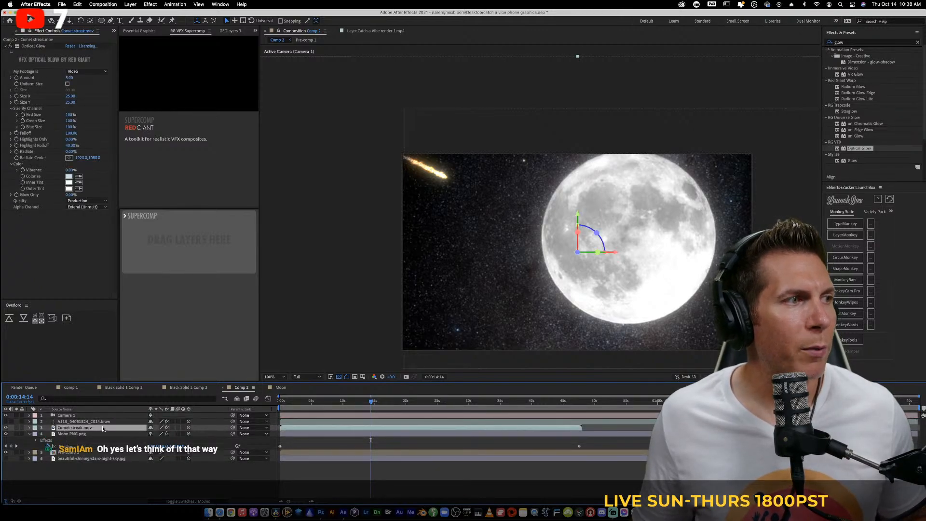
pyautogui.press('p')
pyautogui.moveTo(173, 434)
pyautogui.mouseDown()
pyautogui.moveTo(650, 445)
pyautogui.moveTo(602, 447)
pyautogui.mouseUp()
# Check the comet against the moon at several times, finishing at 0:00:24:23, and save the project
pyautogui.click(452, 401)
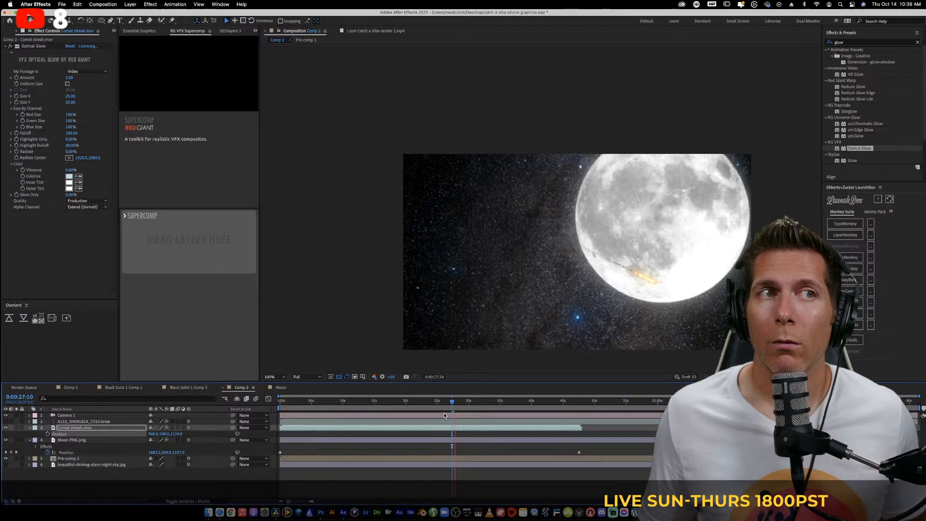
pyautogui.click(487, 403)
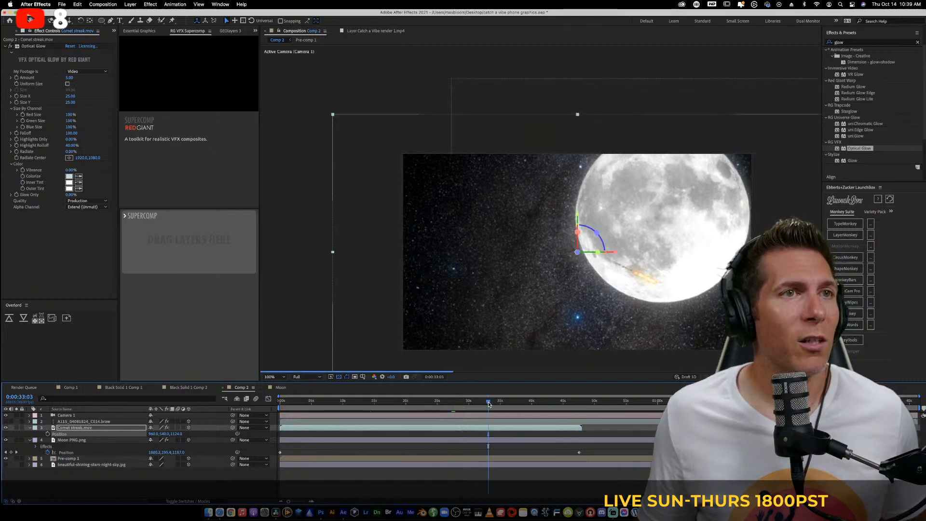
pyautogui.moveTo(489, 403); pyautogui.dragTo(437, 401)
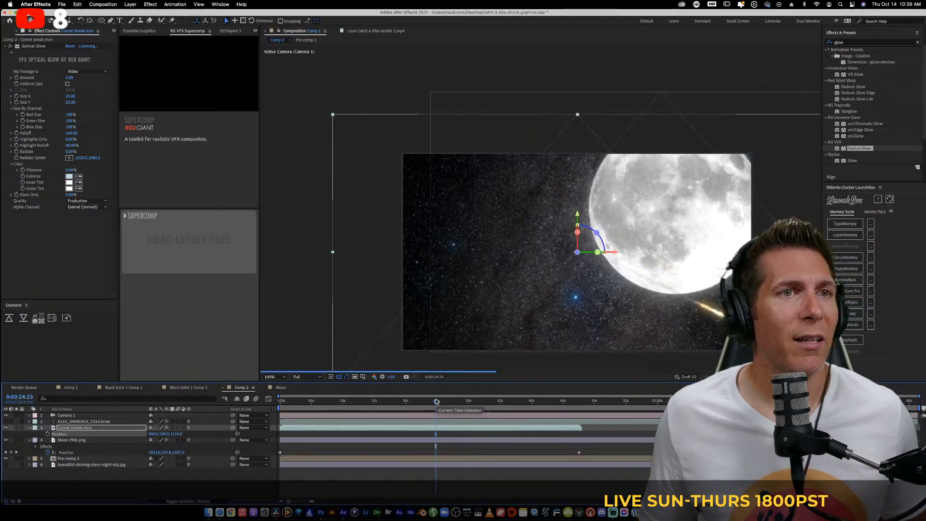
pyautogui.press('super+s')
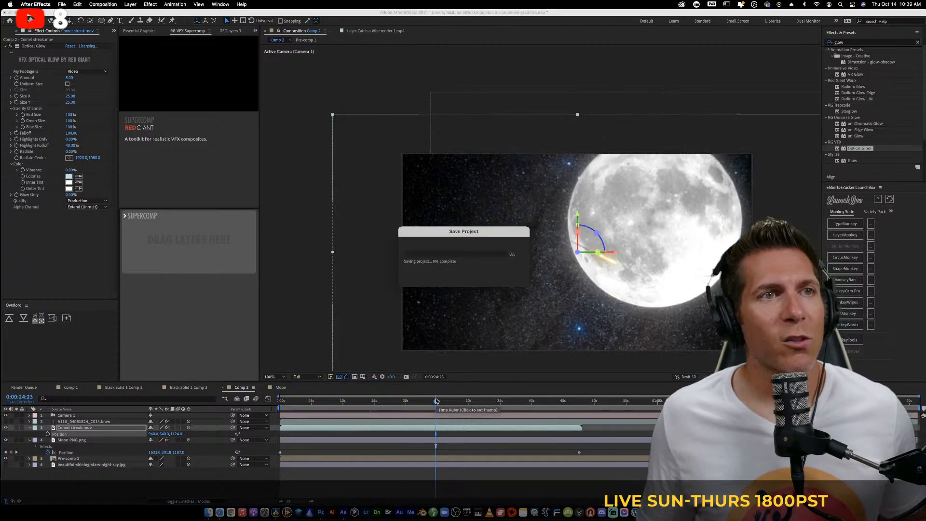
# Return to the start of Comp 2 and pre-compose Moon PNG.png as "Moon with Text", leaving all attributes in Comp 2
pyautogui.click(69, 440)
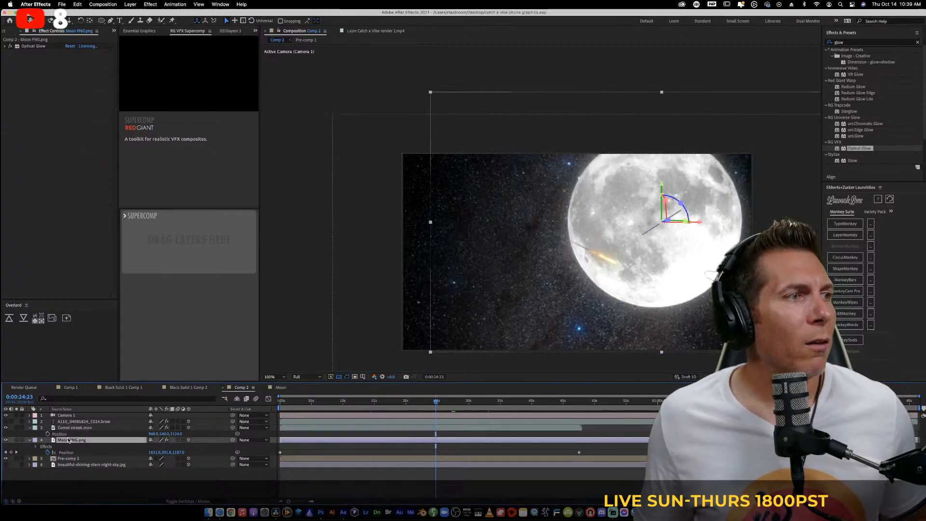
pyautogui.click(29, 441)
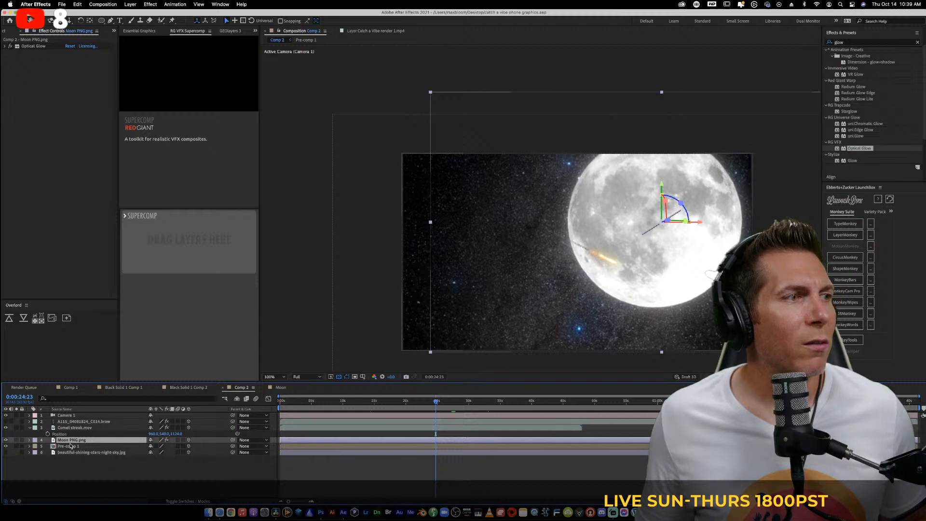
pyautogui.press('Home')
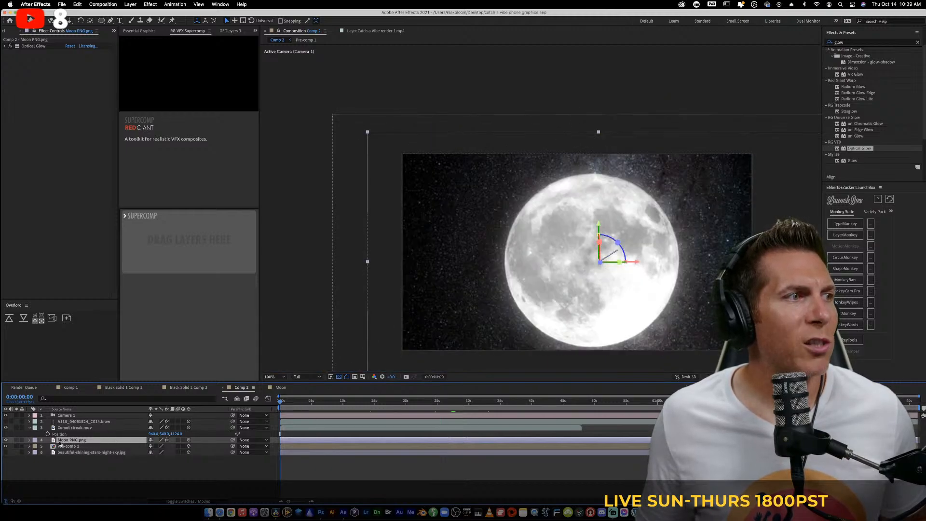
pyautogui.press('p')
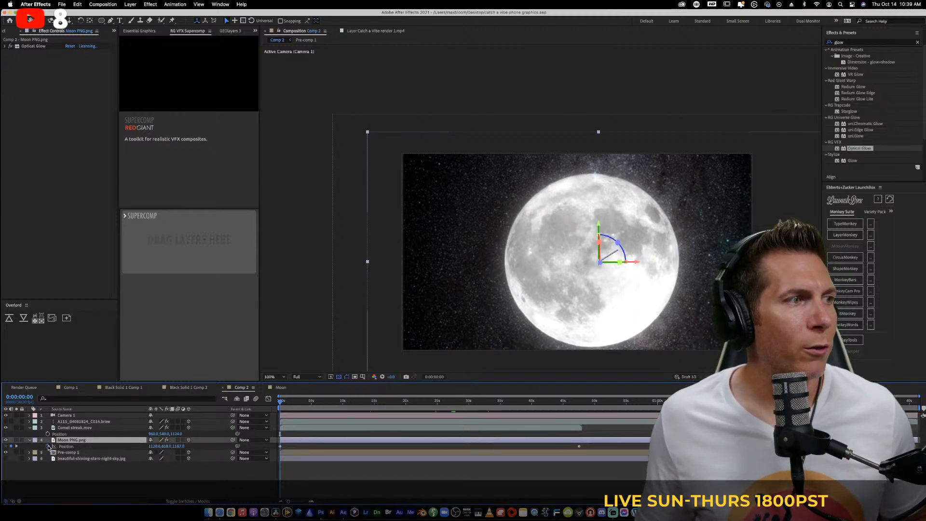
pyautogui.rightClick(82, 441)
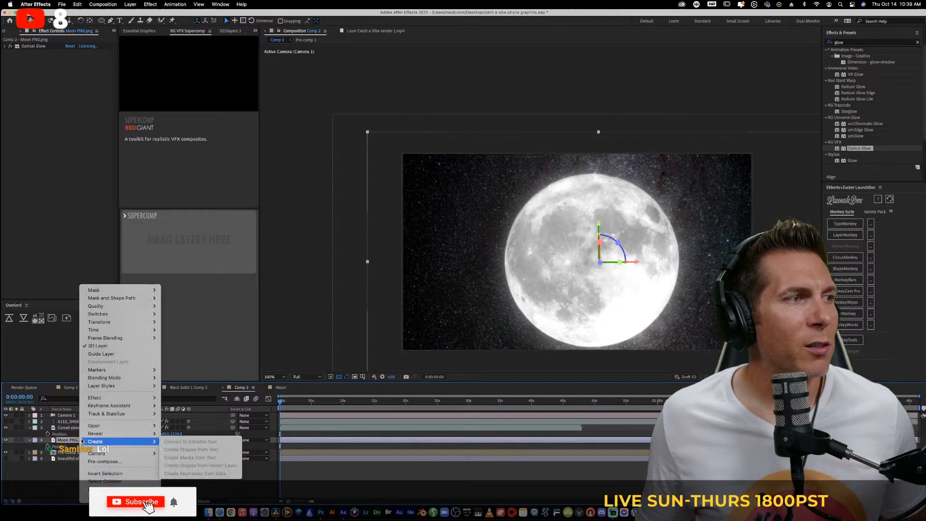
pyautogui.click(105, 462)
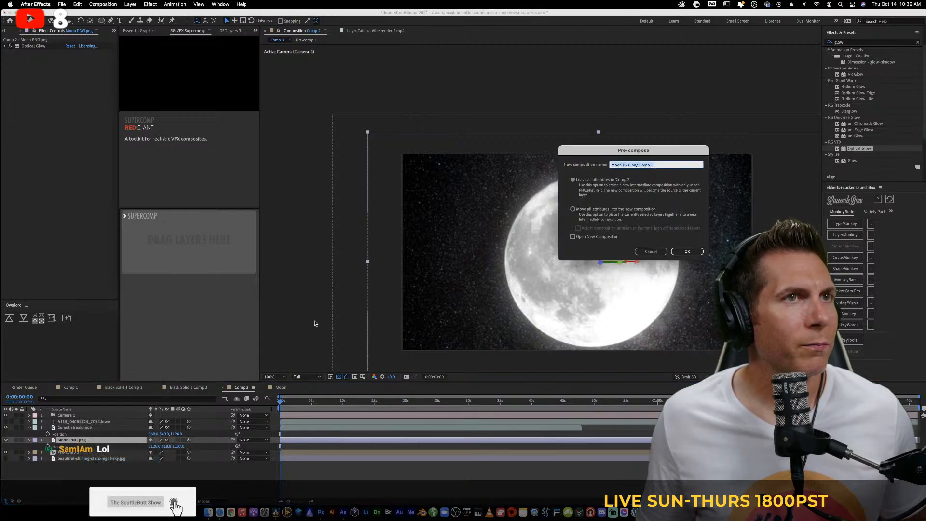
pyautogui.write('Moon with T')
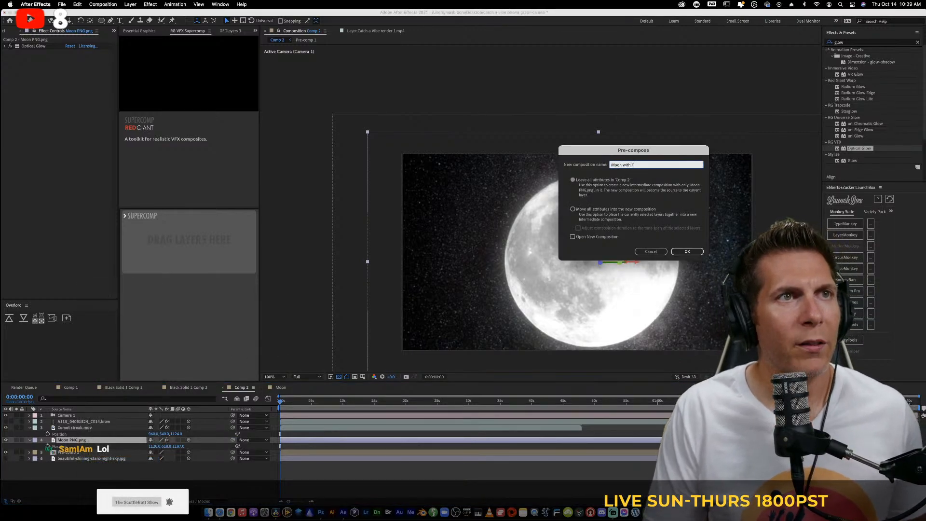
pyautogui.write('ext')
pyautogui.press('Return')
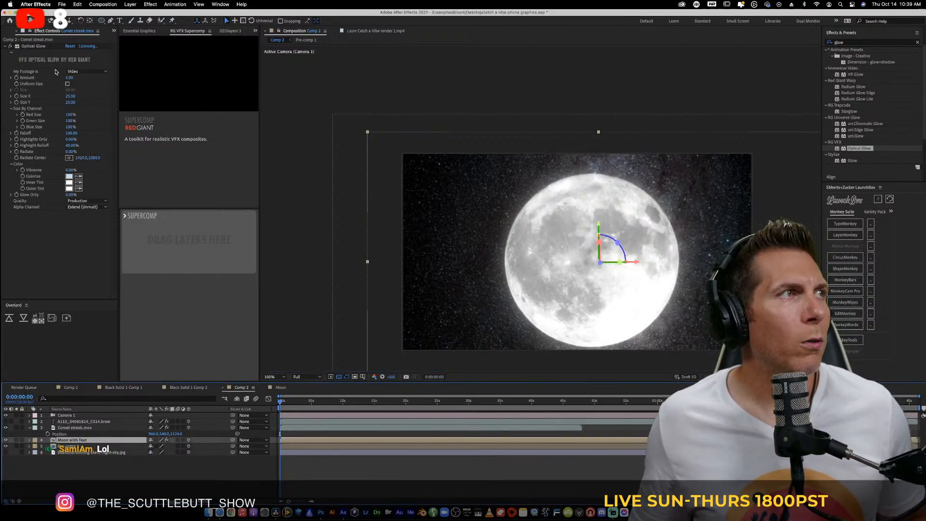
# Open the Moon with Text composition and add the artist's stage name as three lines of white text over the moon
pyautogui.click(6, 47)
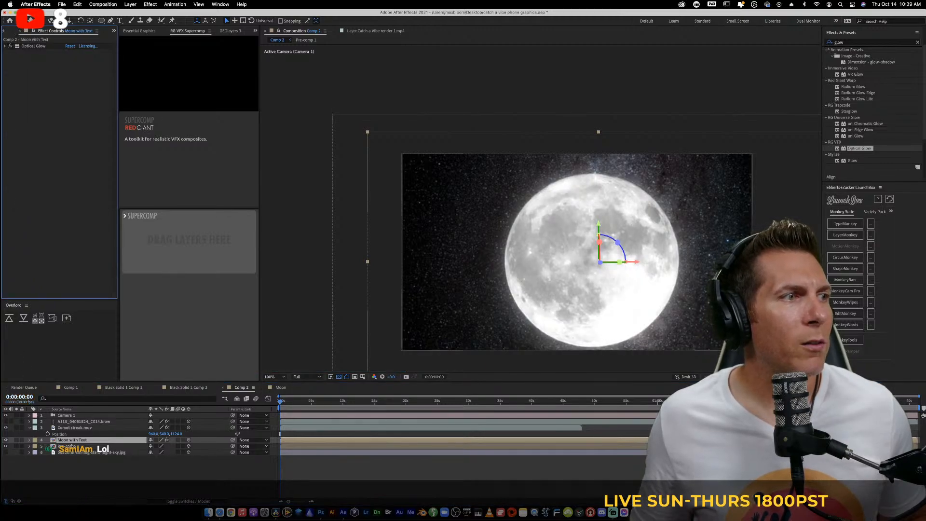
pyautogui.doubleClick(75, 440)
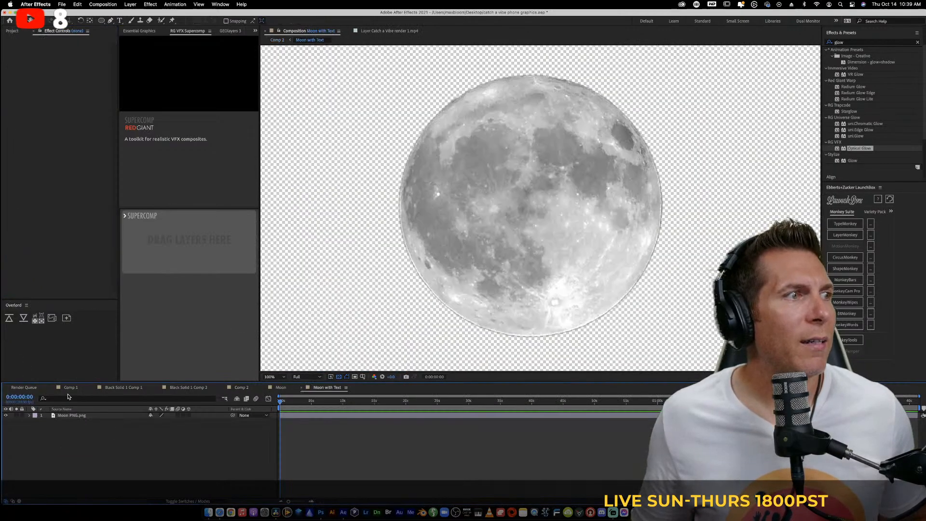
pyautogui.click(120, 21)
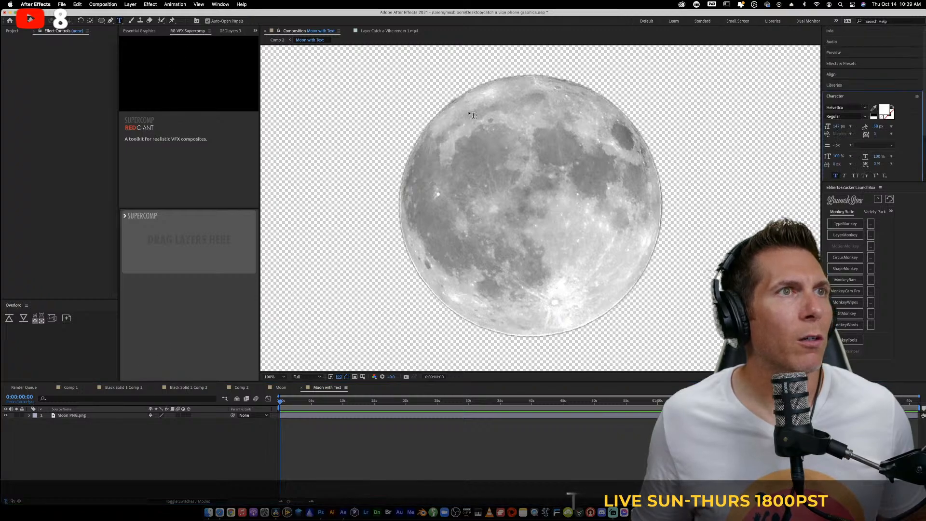
pyautogui.click(510, 156)
pyautogui.write('jo')
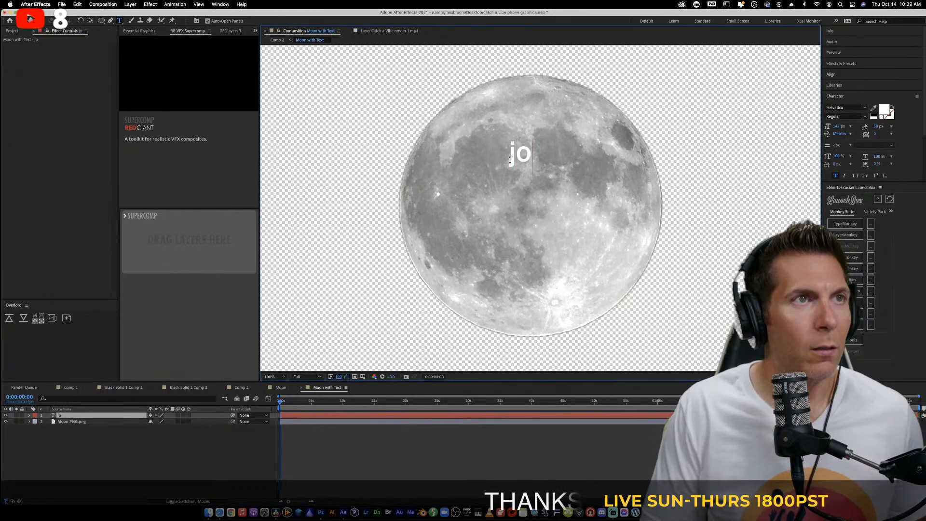
pyautogui.press('BackSpace')
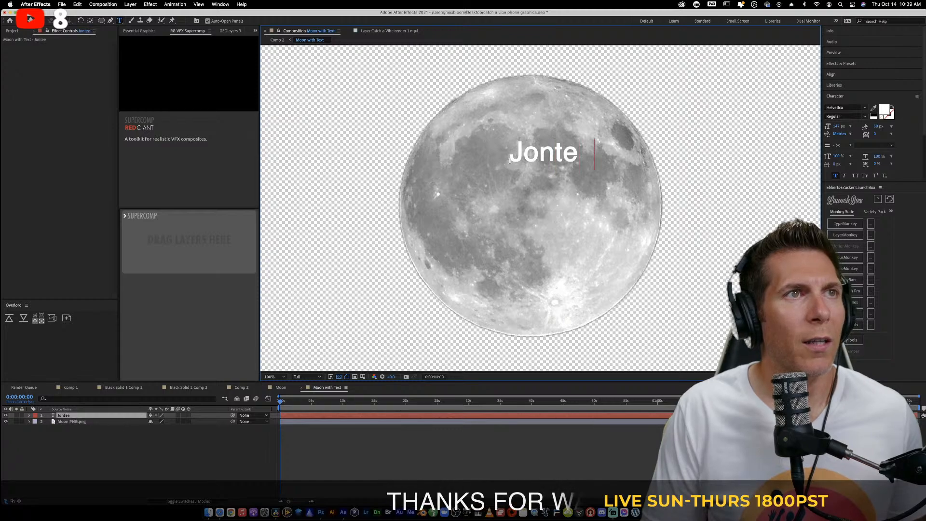
pyautogui.click(510, 161)
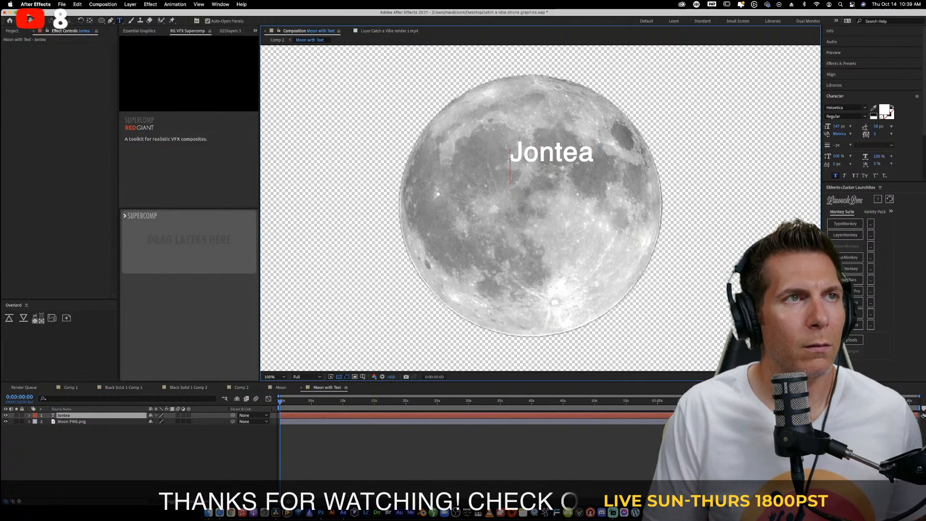
pyautogui.write('t')
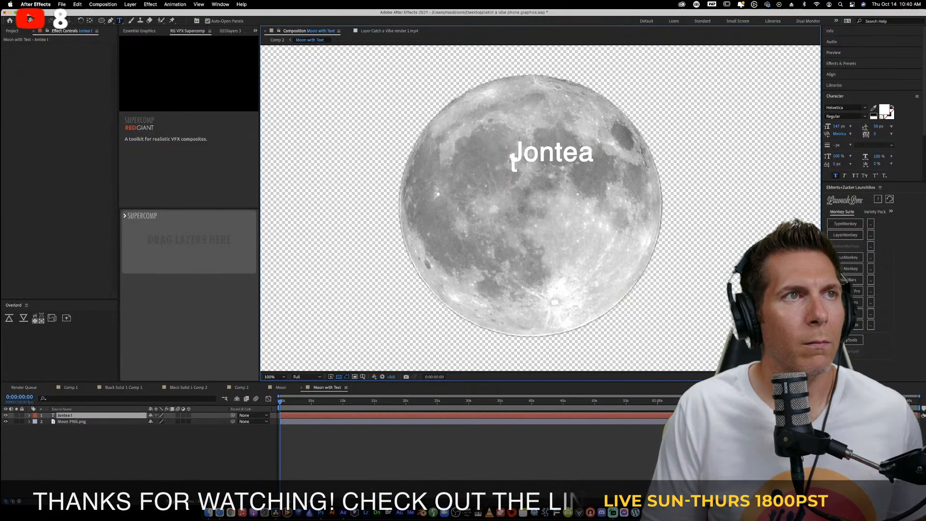
pyautogui.write('he ')
pyautogui.write('Kid')
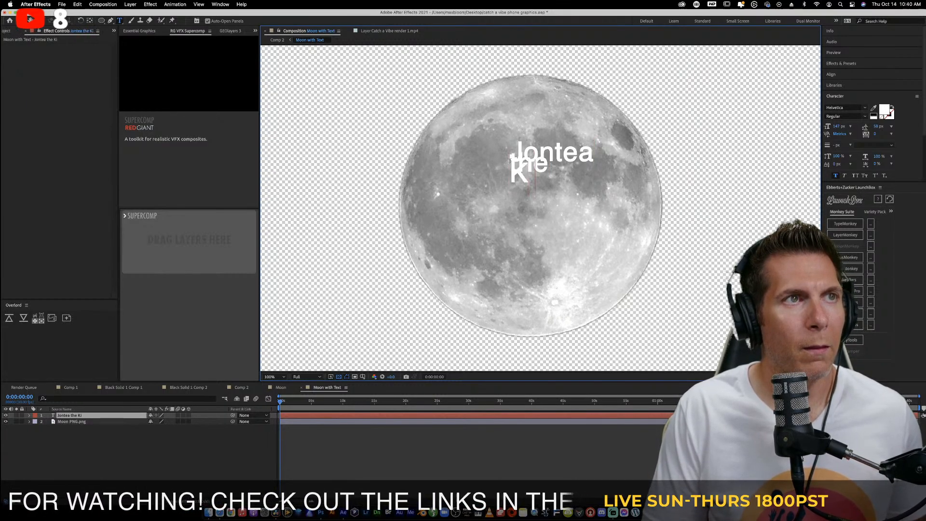
# Select all of the moon text and set its leading to 147 px
pyautogui.click(866, 130)
pyautogui.click(542, 158)
pyautogui.press('super+a')
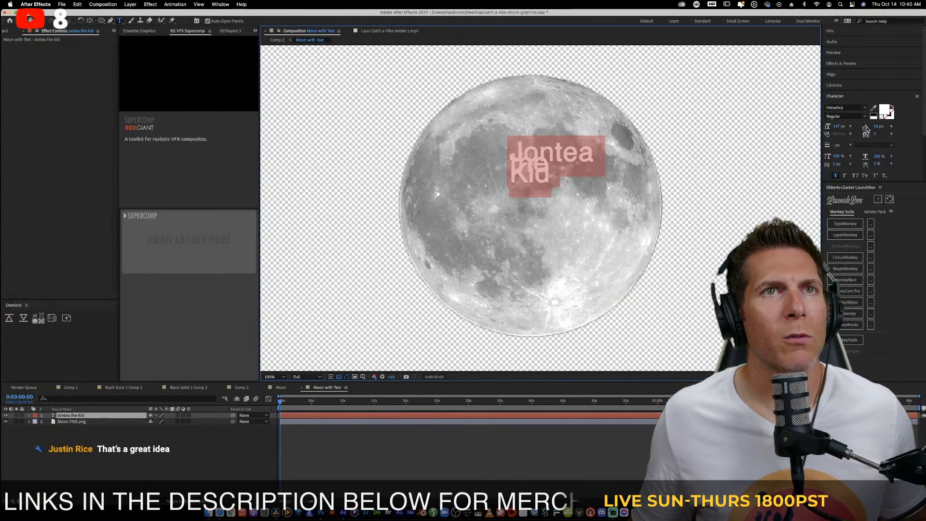
pyautogui.click(879, 128)
pyautogui.moveTo(877, 129); pyautogui.dragTo(910, 127)
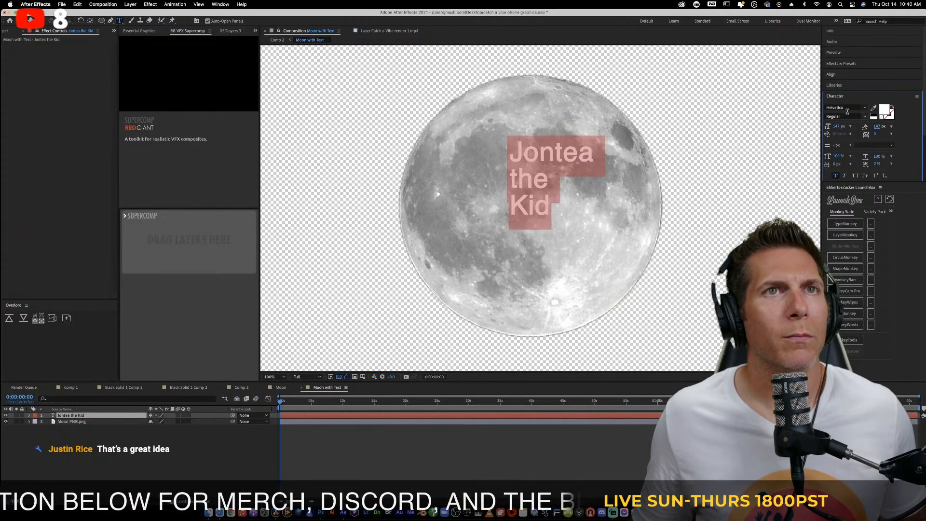
# Try the Herculanum font on the moon text, and settle on the Katrine script font
pyautogui.click(864, 110)
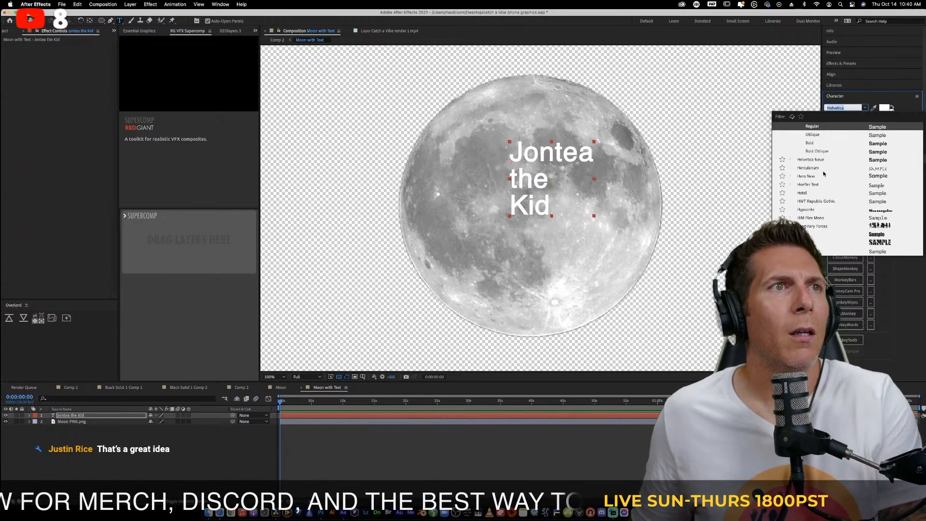
pyautogui.click(821, 169)
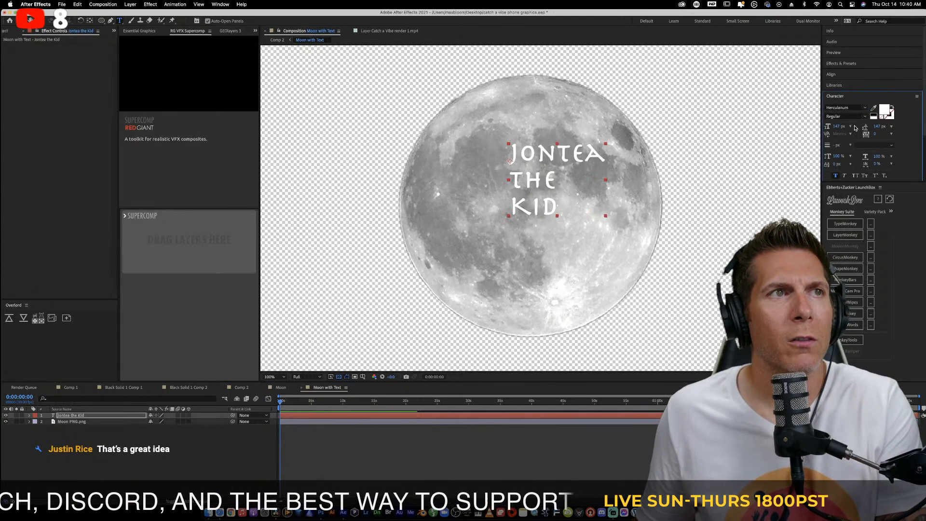
pyautogui.click(866, 110)
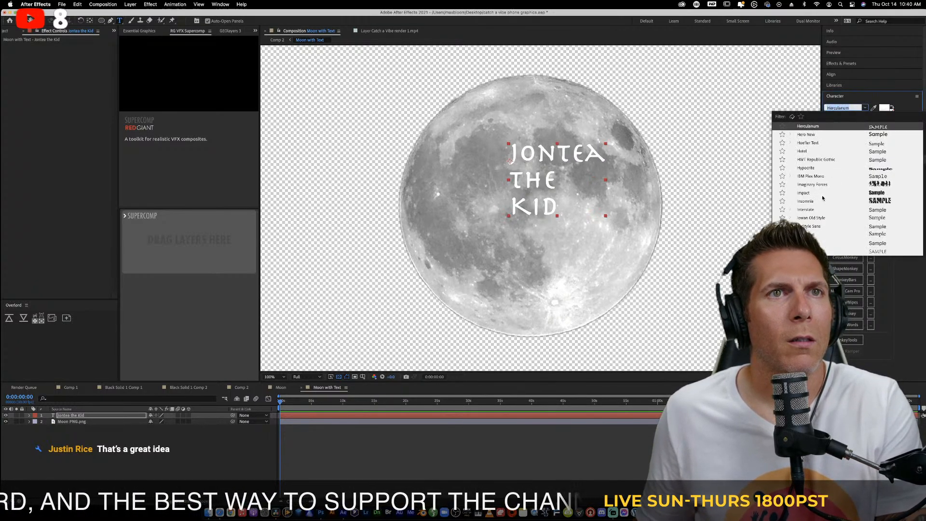
pyautogui.scroll(-5, 825, 203)
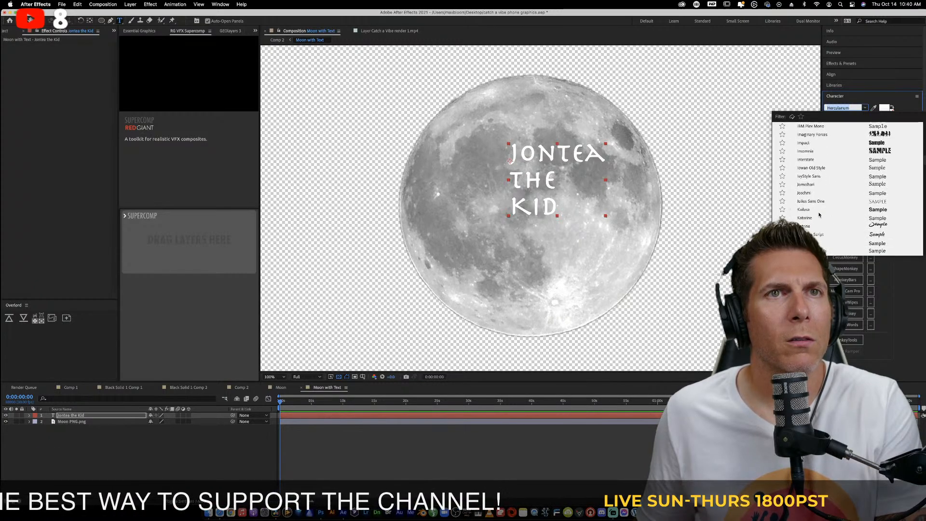
pyautogui.click(820, 211)
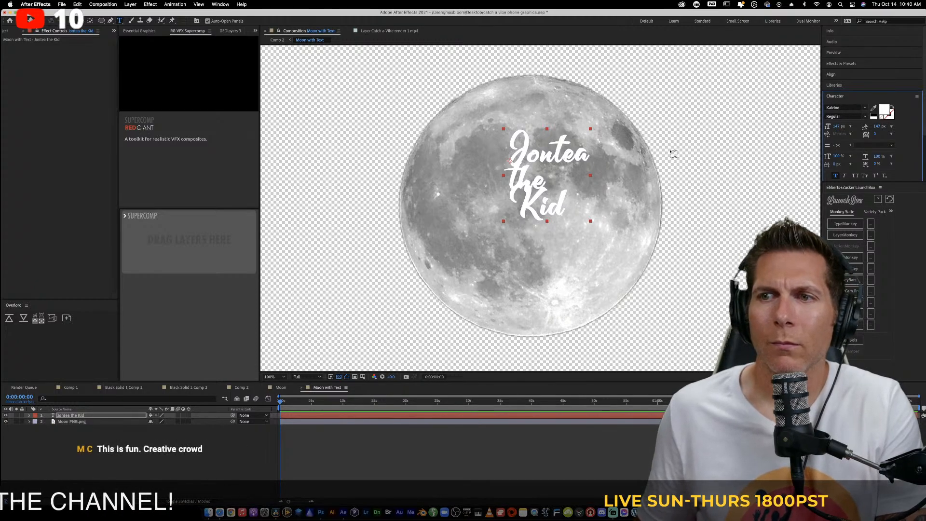
# Change the text's fill colour from white to a dark grey
pyautogui.click(890, 111)
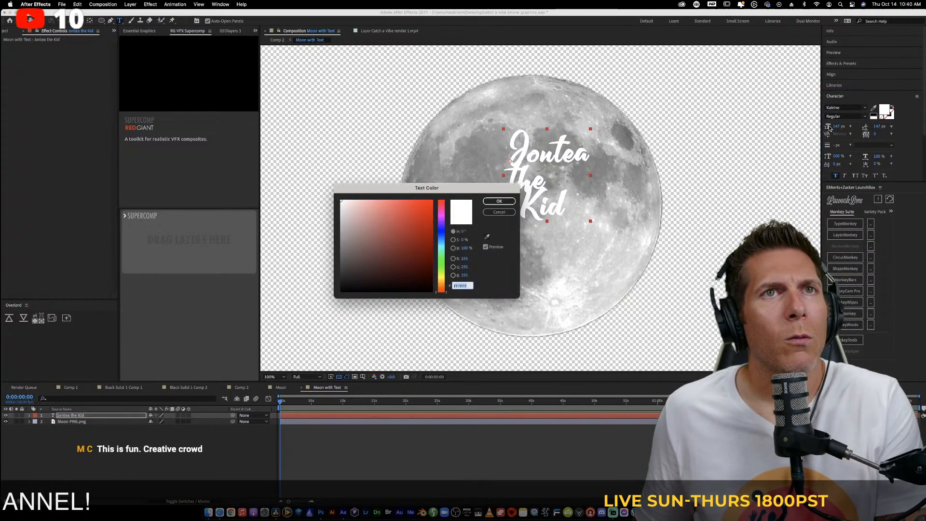
pyautogui.moveTo(428, 254); pyautogui.dragTo(340, 288)
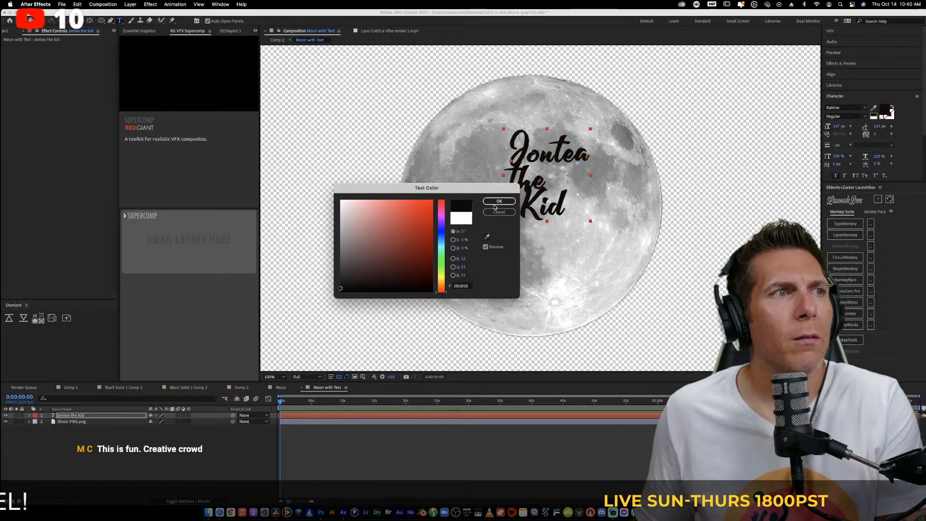
pyautogui.click(341, 265)
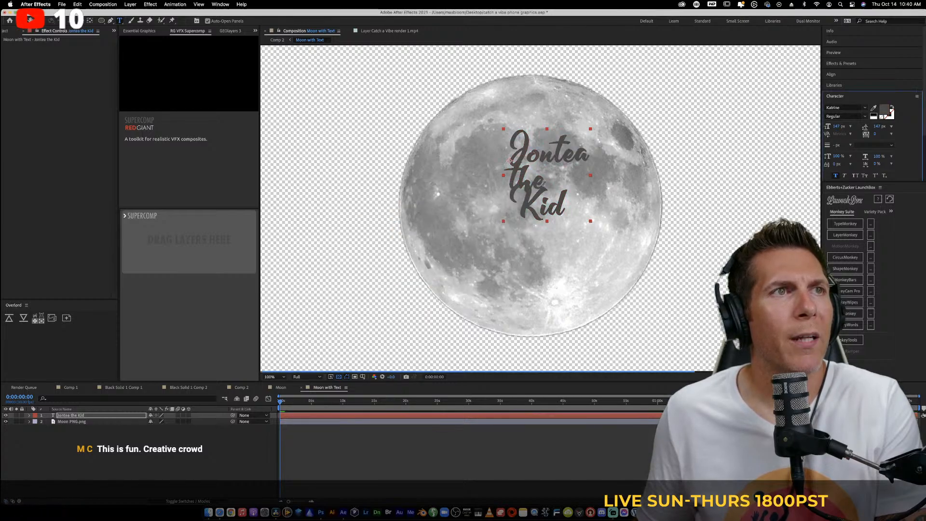
pyautogui.click(500, 202)
# Move the text to the moon's upper right area and expand the text layer's properties
pyautogui.press('v')
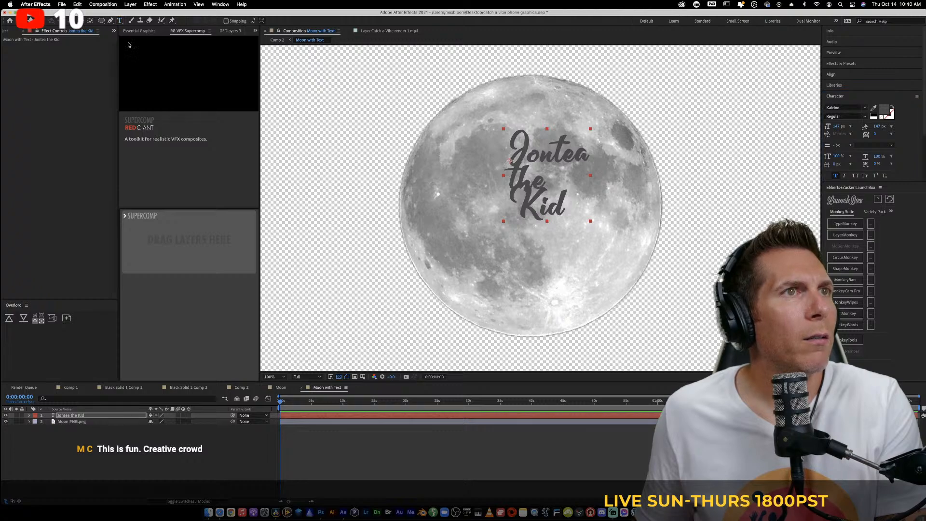
pyautogui.moveTo(533, 155); pyautogui.dragTo(562, 144)
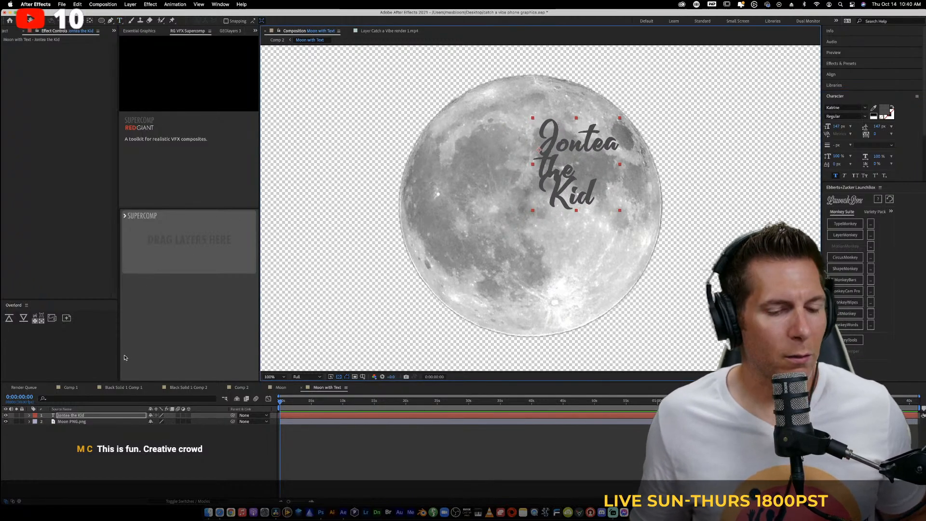
pyautogui.click(29, 415)
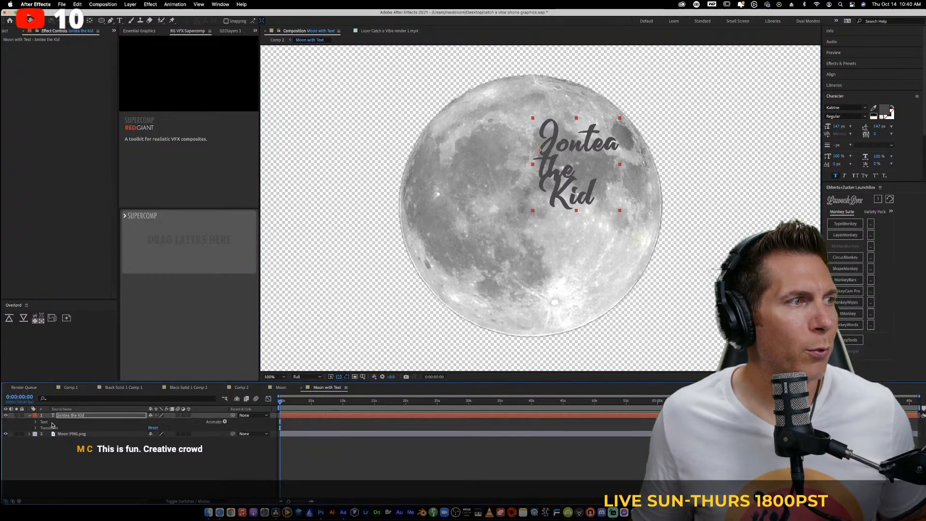
# Rotate the moon text to about 41° and move it to about 2046, 648 near the moon's upper right edge
pyautogui.click(36, 428)
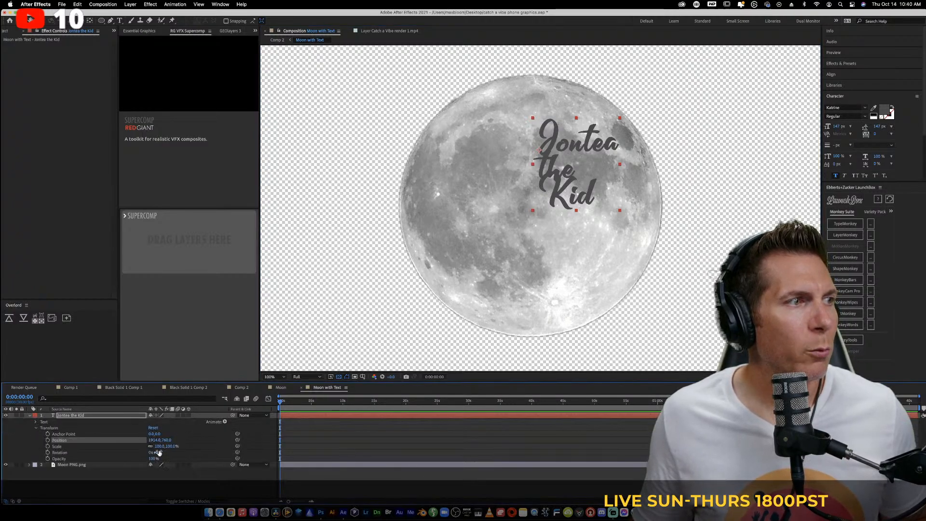
pyautogui.moveTo(157, 453); pyautogui.dragTo(452, 286)
pyautogui.moveTo(535, 220); pyautogui.dragTo(559, 199)
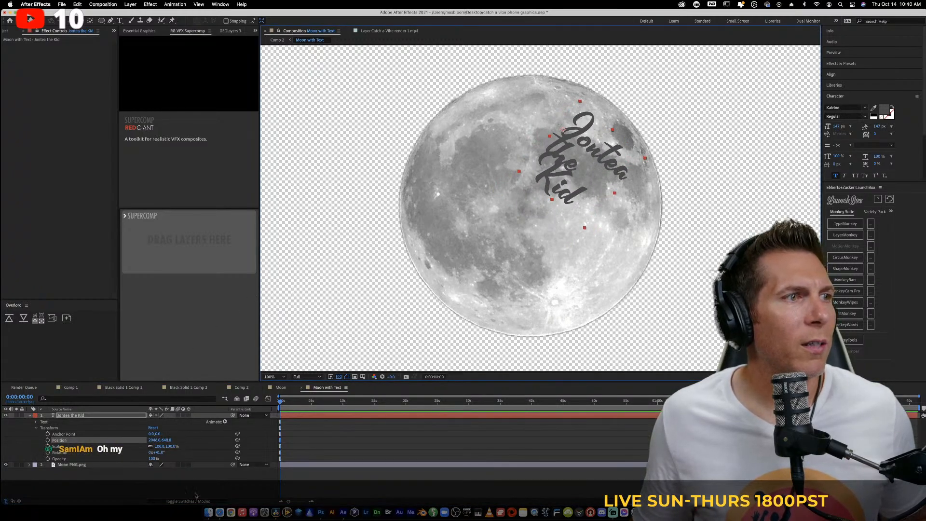
# Show the layers' blend mode settings and set the moon text layer to Overlay
pyautogui.click(192, 501)
pyautogui.click(170, 414)
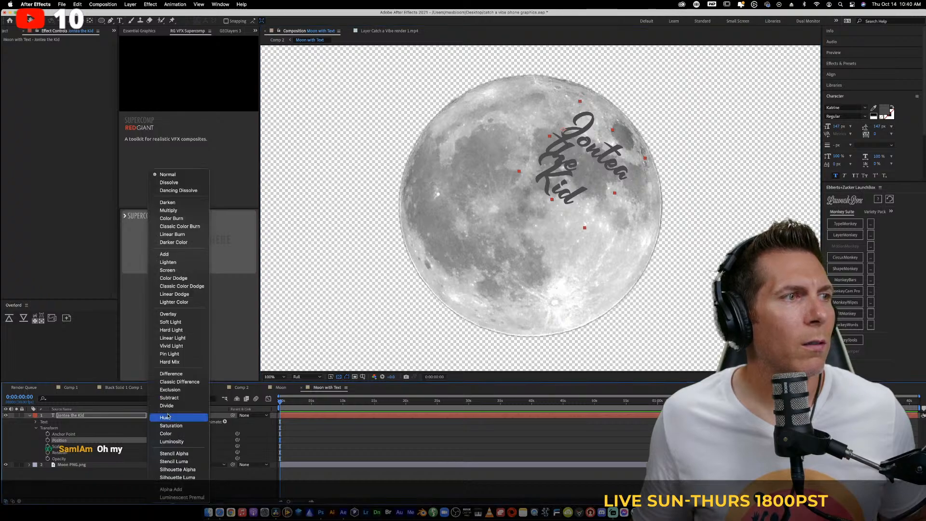
pyautogui.click(188, 314)
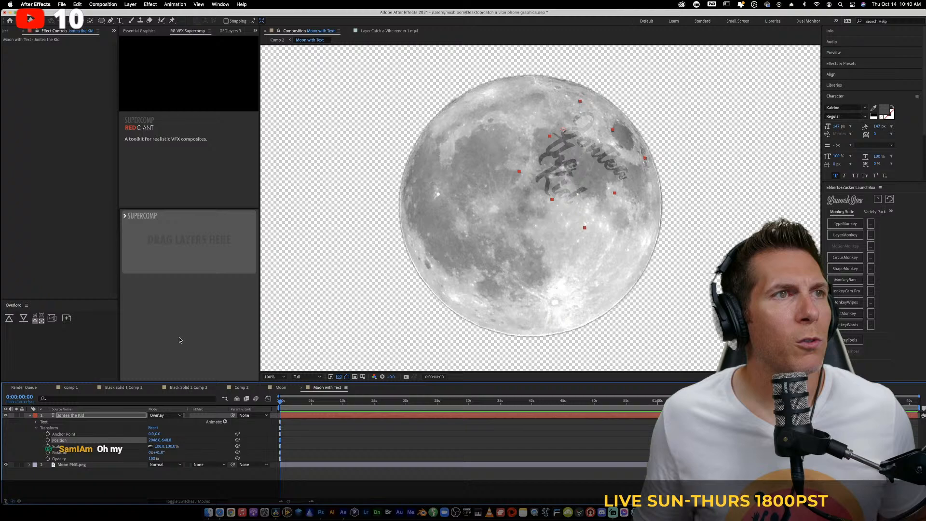
# Try the Add, Multiply and Screen blend modes on the moon text layer
pyautogui.click(166, 415)
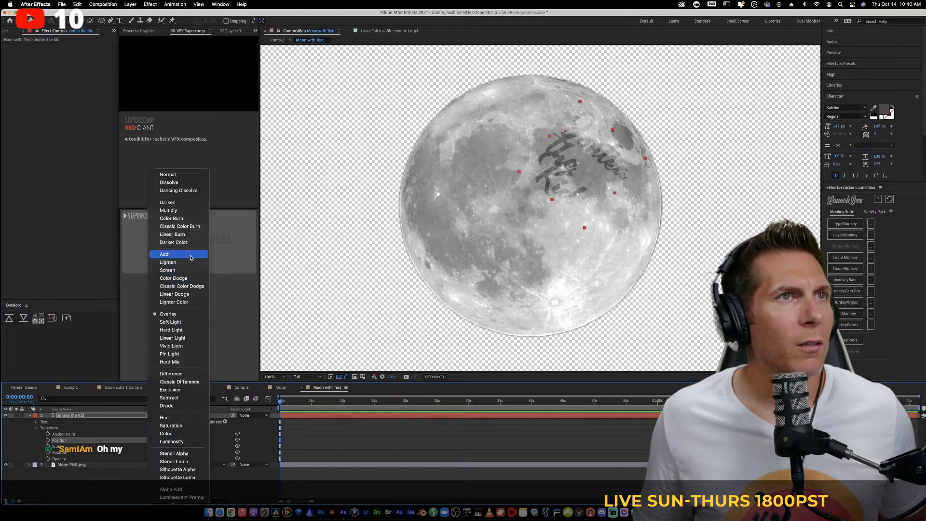
pyautogui.click(190, 258)
pyautogui.click(162, 416)
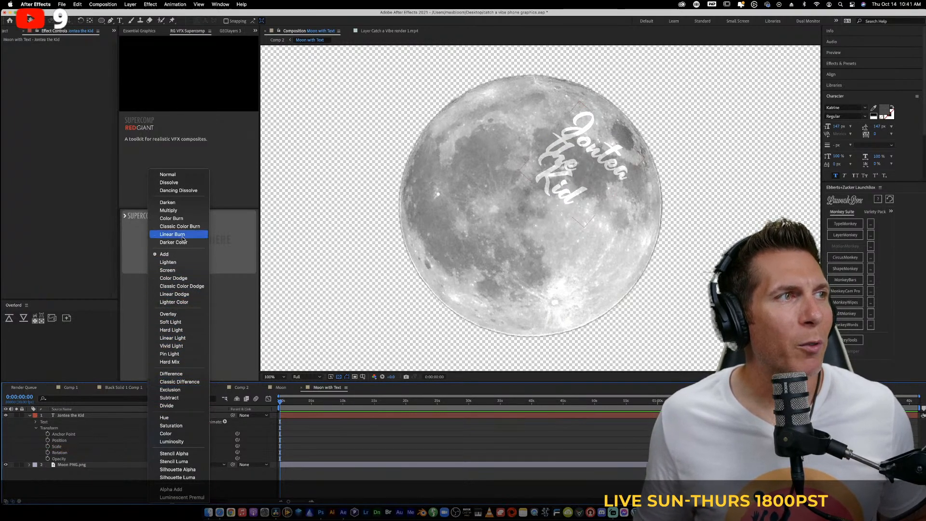
pyautogui.click(187, 212)
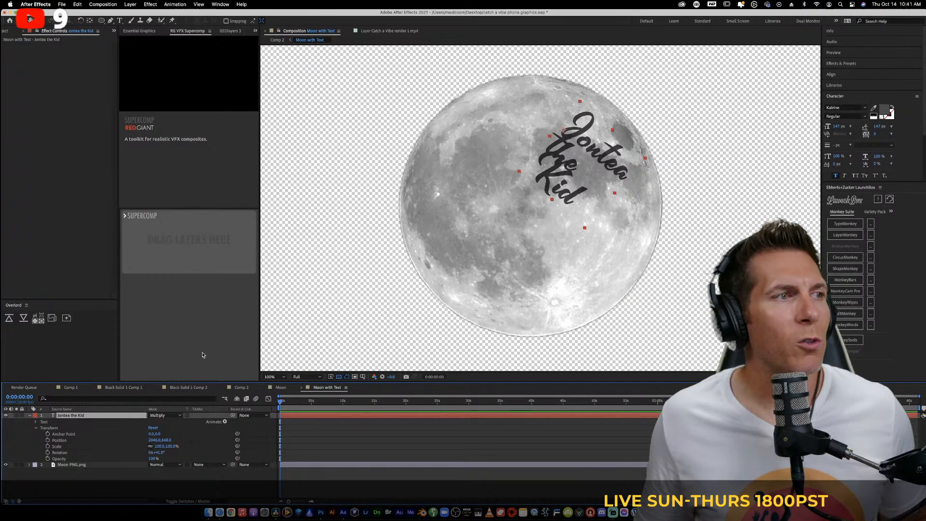
pyautogui.click(159, 418)
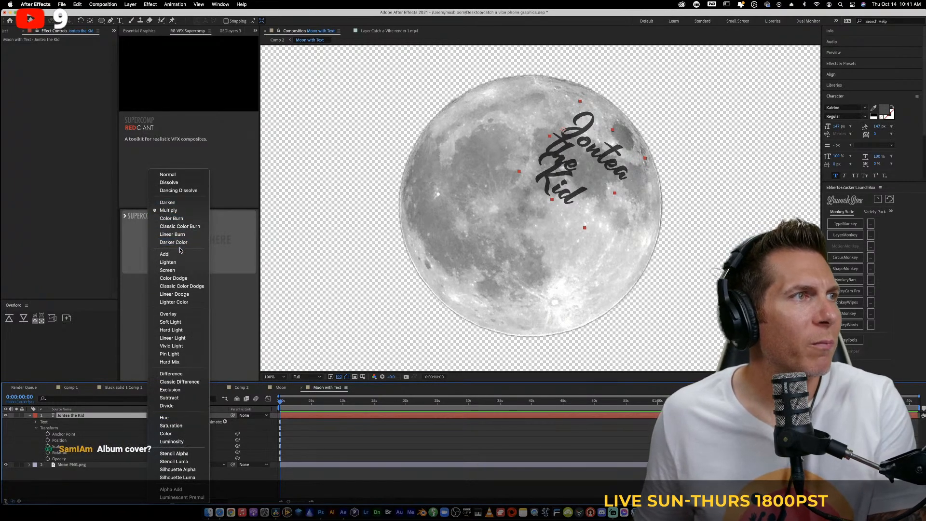
pyautogui.click(180, 269)
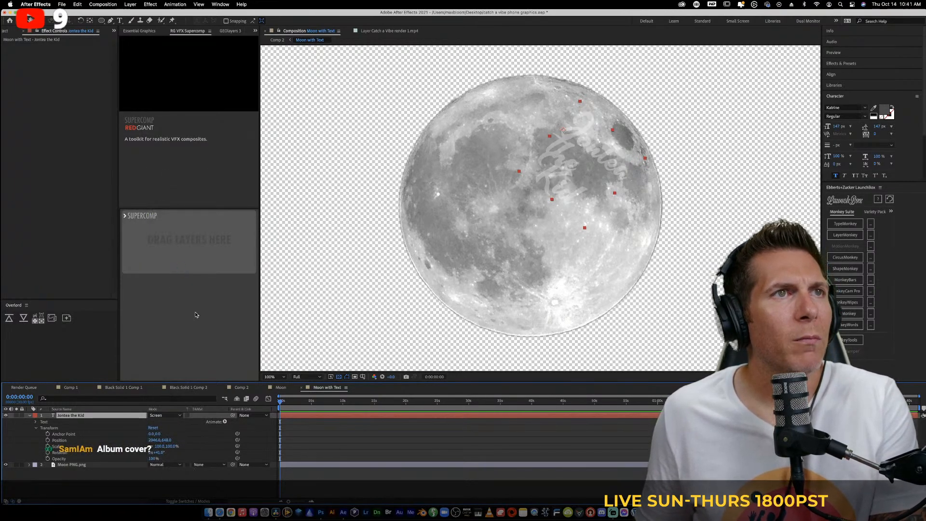
# Try the Saturation, Soft Light, Hard Light and Linear Light blend modes on the text layer
pyautogui.click(168, 417)
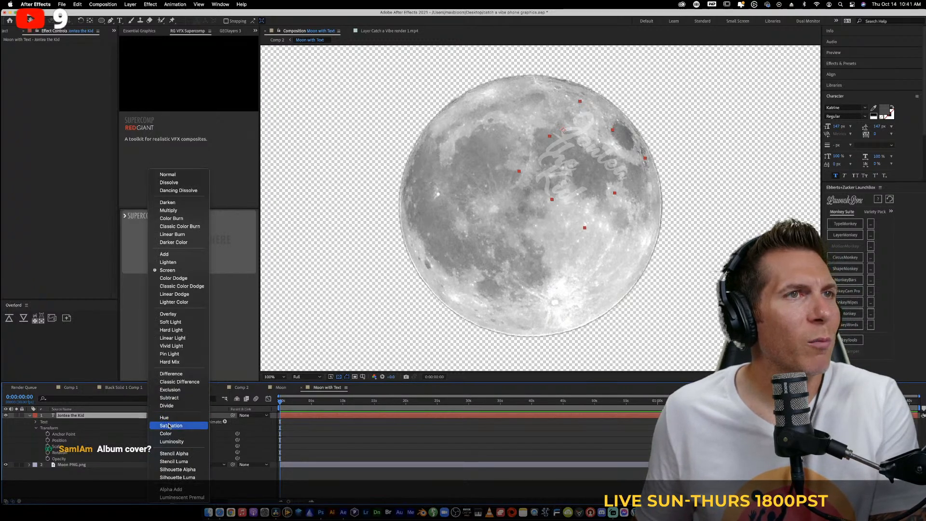
pyautogui.click(170, 426)
pyautogui.click(173, 415)
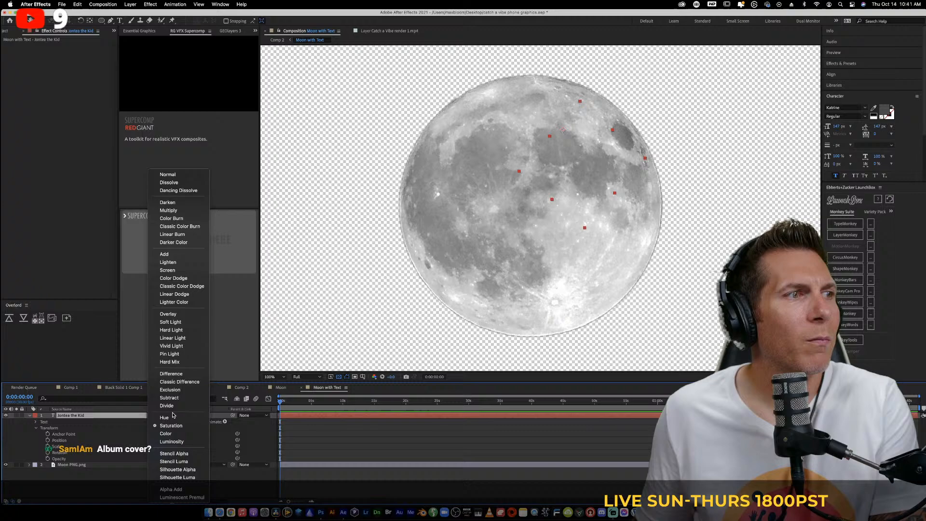
pyautogui.click(193, 322)
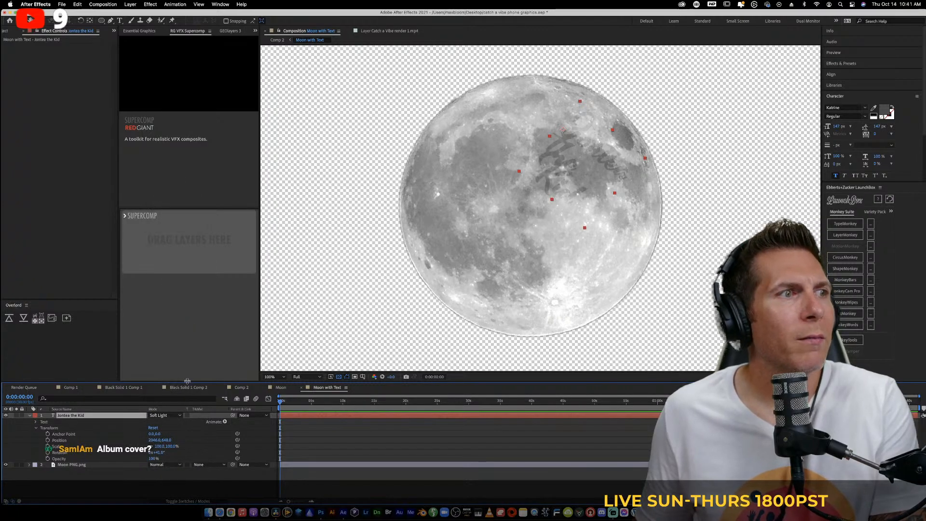
pyautogui.click(172, 415)
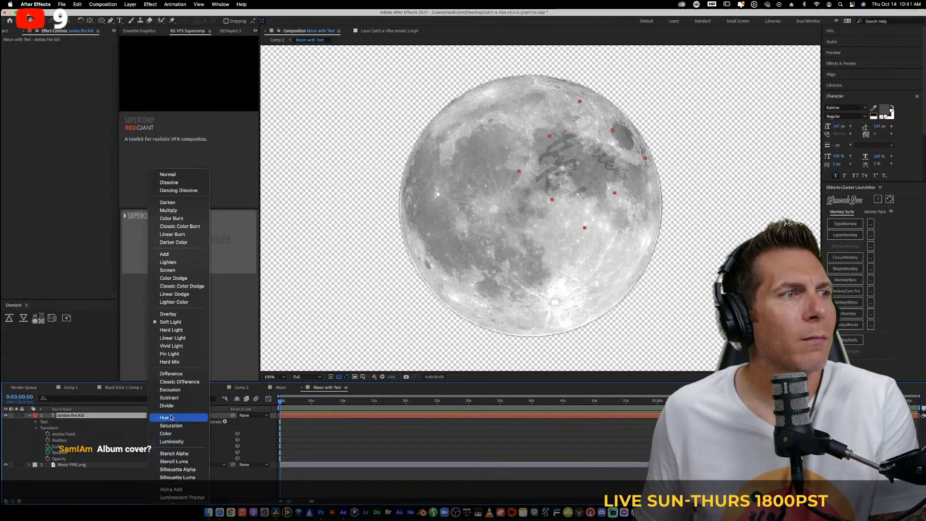
pyautogui.click(195, 331)
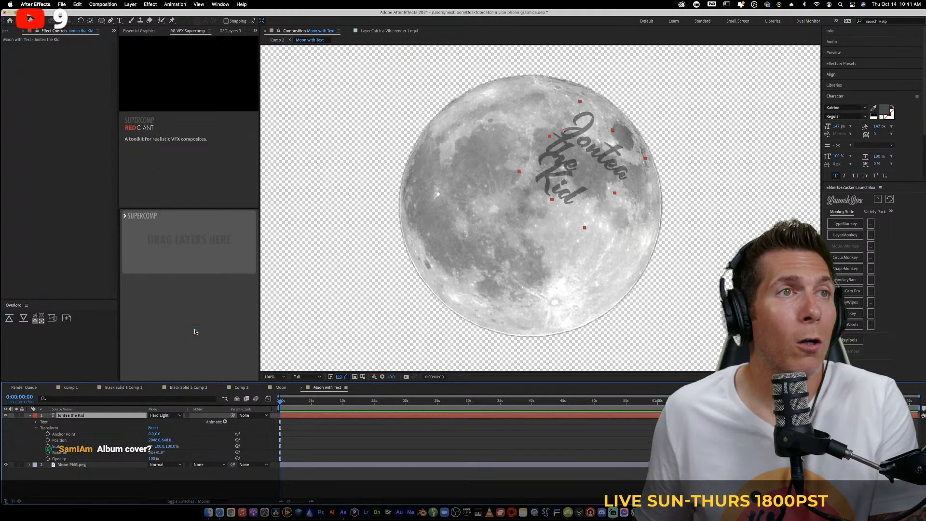
pyautogui.click(165, 415)
pyautogui.click(193, 338)
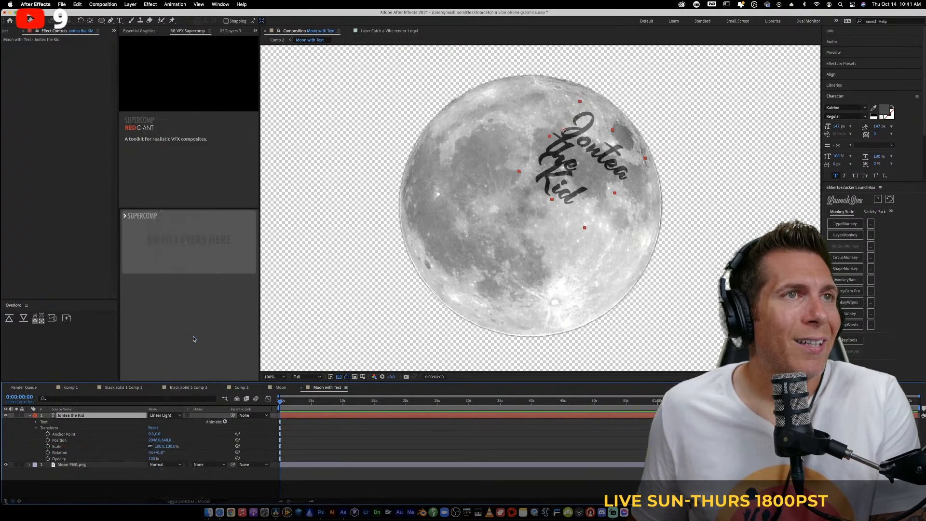
# Compare the Screen, Color Dodge and Lighten blend modes on the moon text layer
pyautogui.click(177, 414)
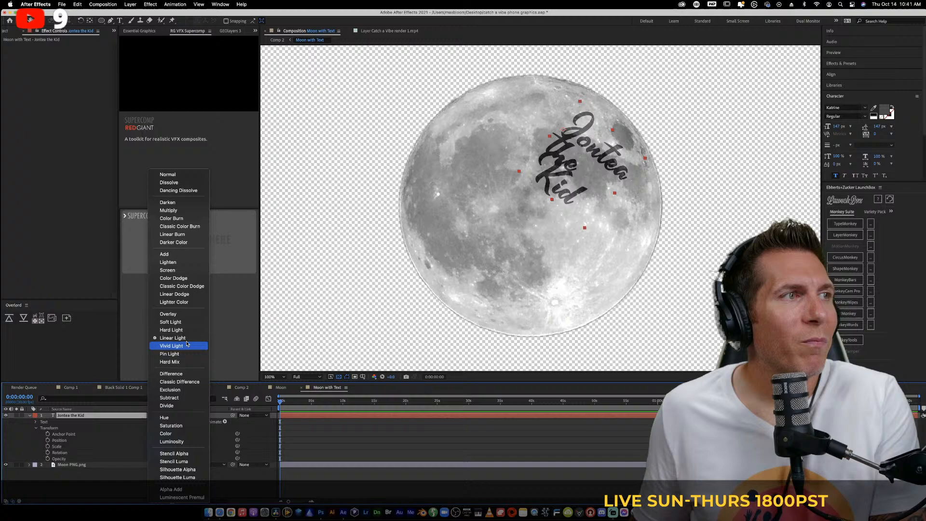
pyautogui.click(190, 265)
pyautogui.click(172, 415)
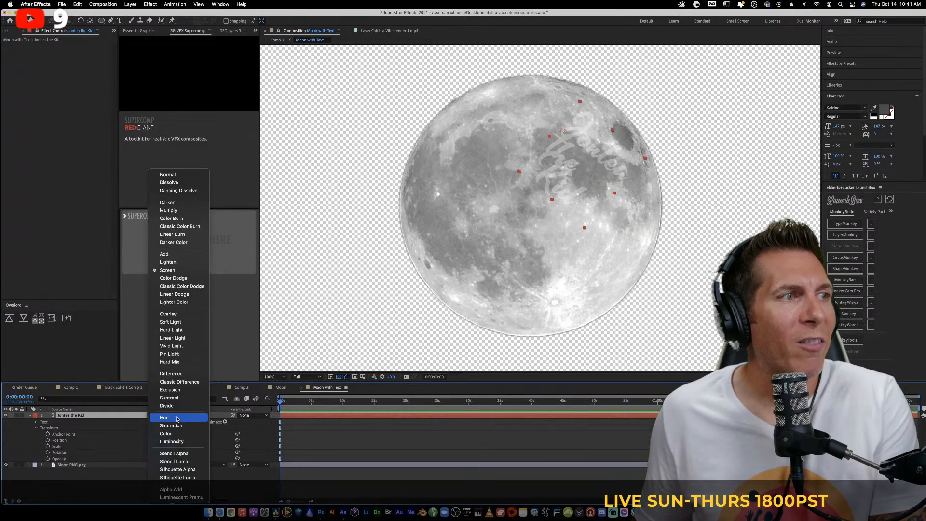
pyautogui.click(205, 283)
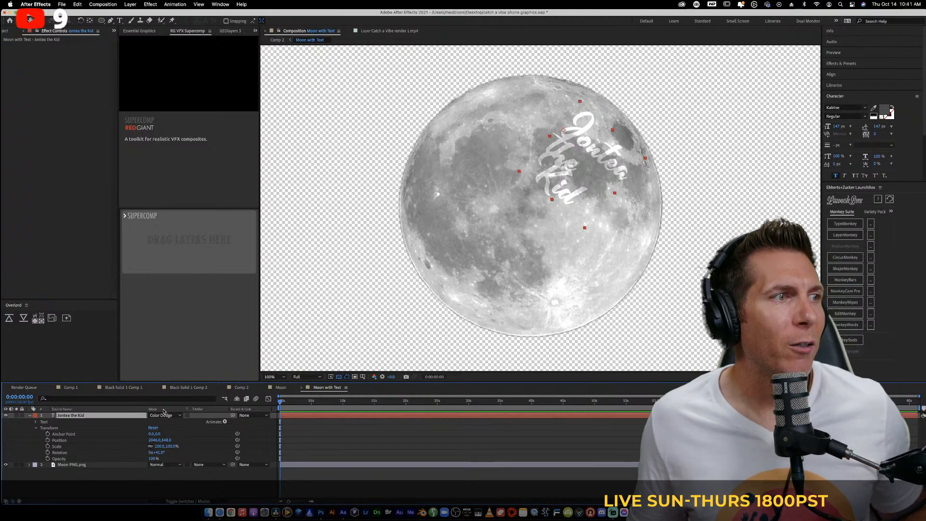
pyautogui.click(163, 413)
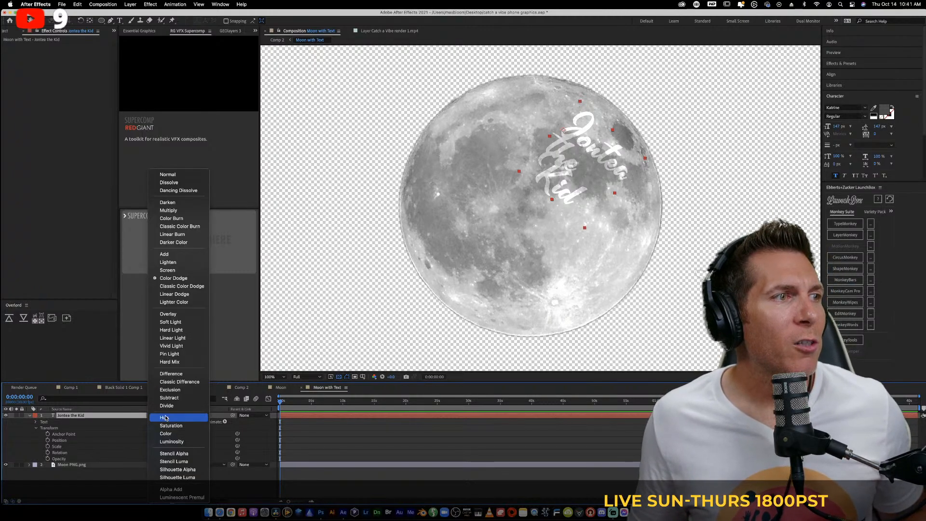
pyautogui.click(197, 262)
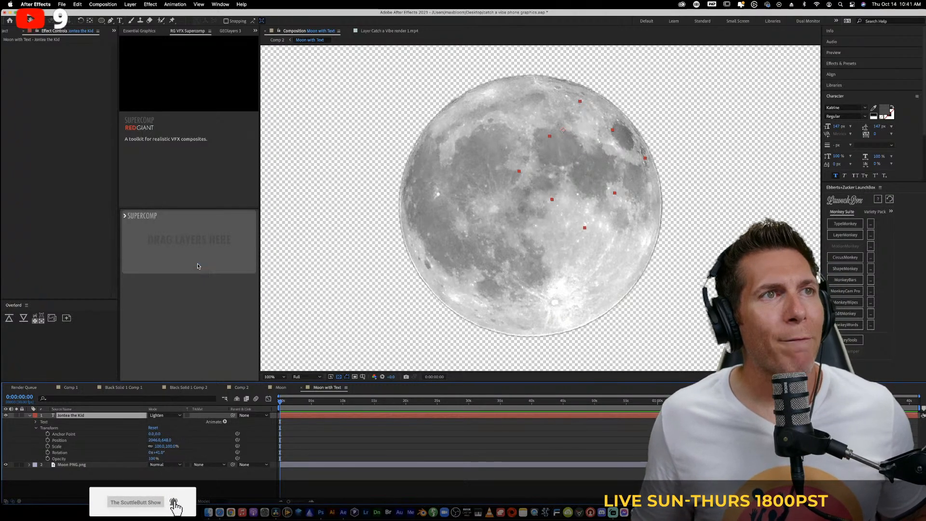
# Try Add and Color Burn on the text layer, and set its blend mode to Darken
pyautogui.click(168, 412)
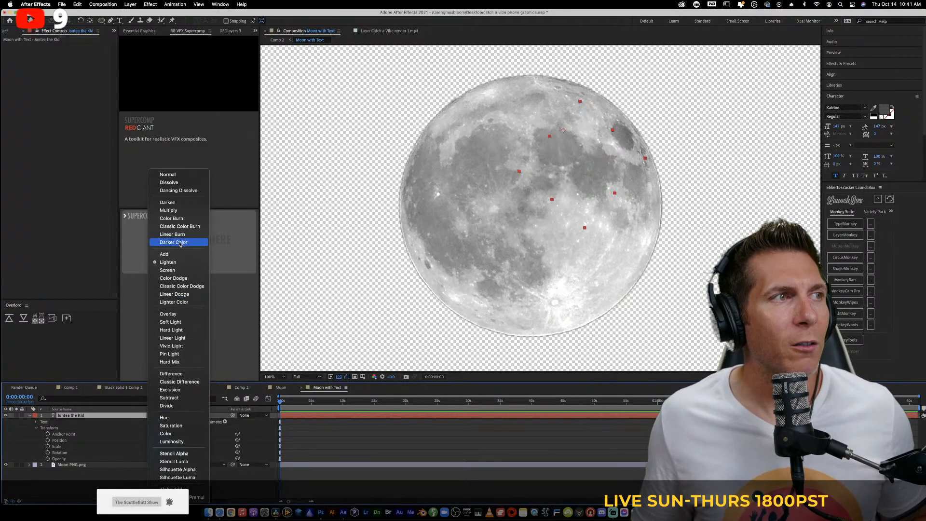
pyautogui.click(195, 253)
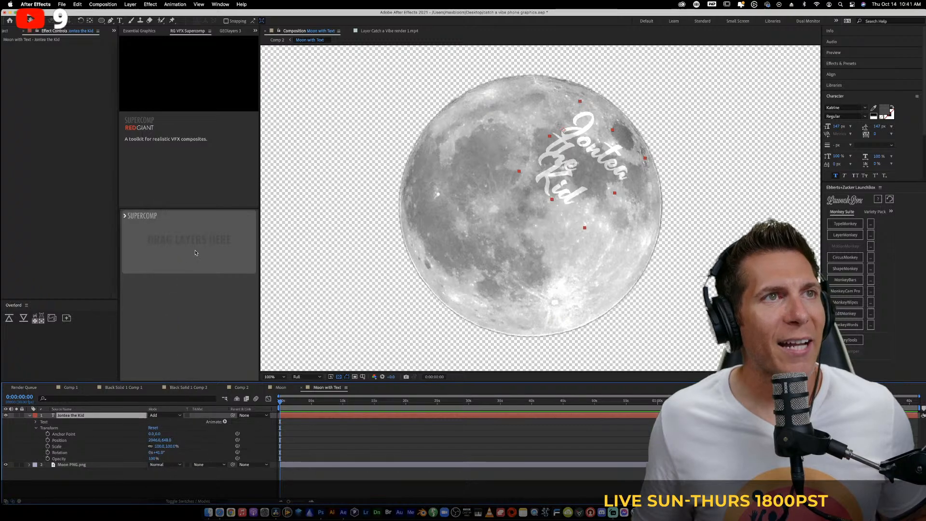
pyautogui.click(178, 415)
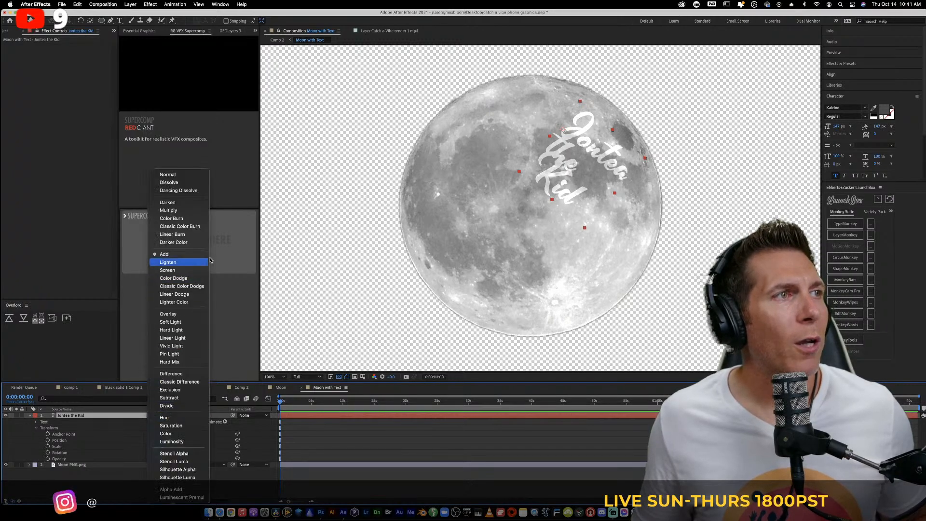
pyautogui.click(201, 218)
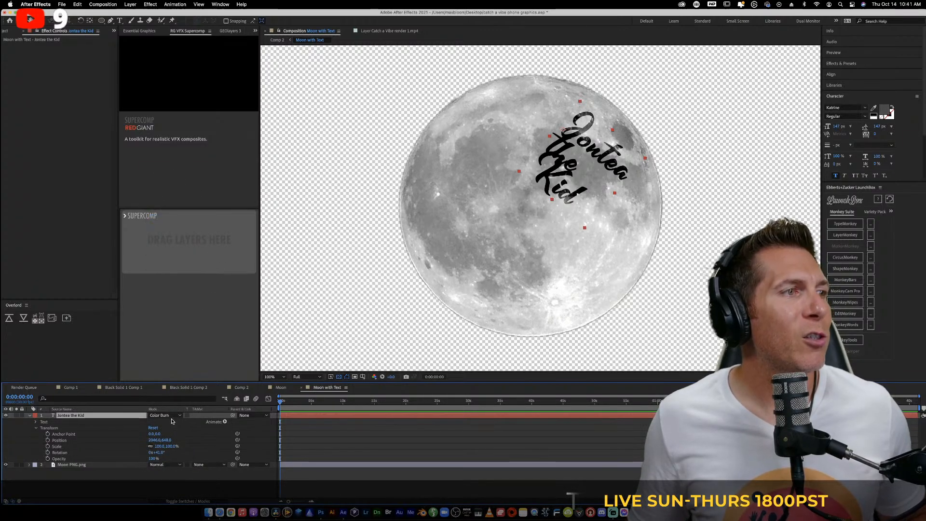
pyautogui.click(176, 416)
pyautogui.click(194, 207)
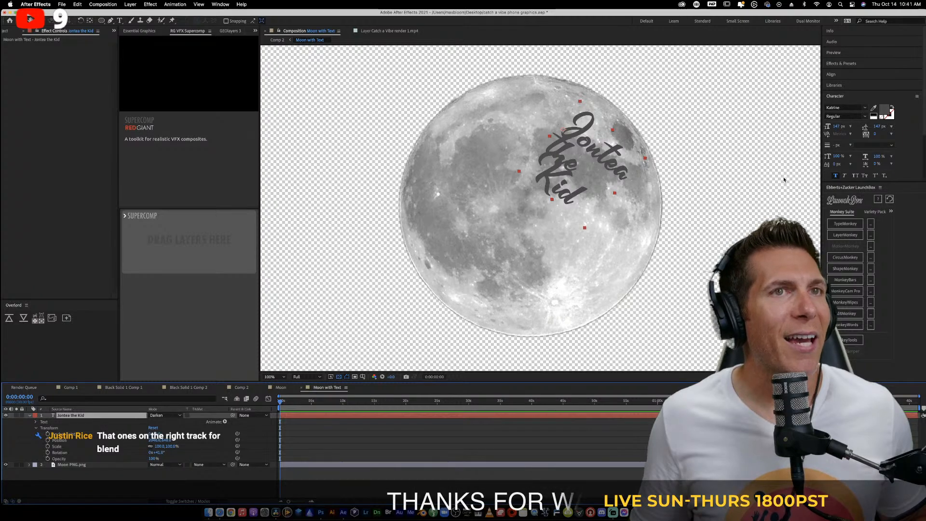
# Set the moon text's fill colour to black
pyautogui.click(886, 113)
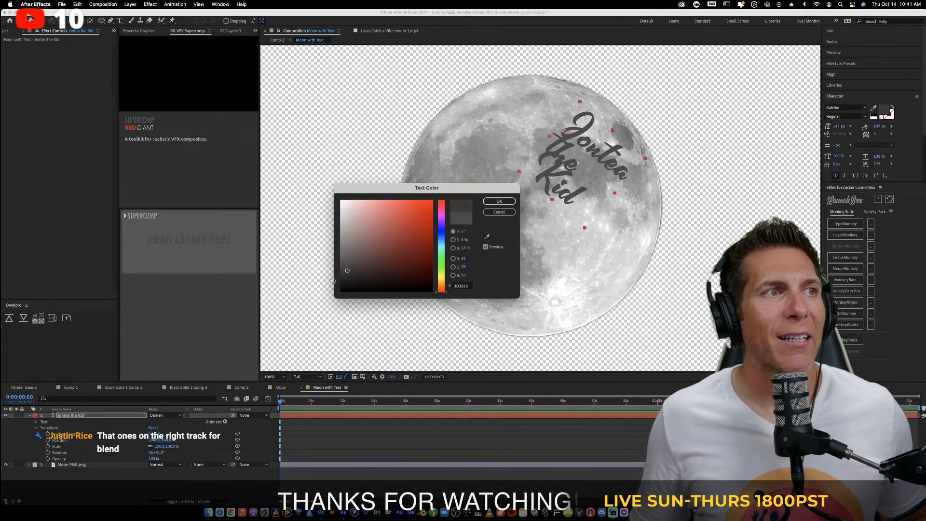
pyautogui.moveTo(370, 256); pyautogui.dragTo(341, 290)
pyautogui.click(499, 201)
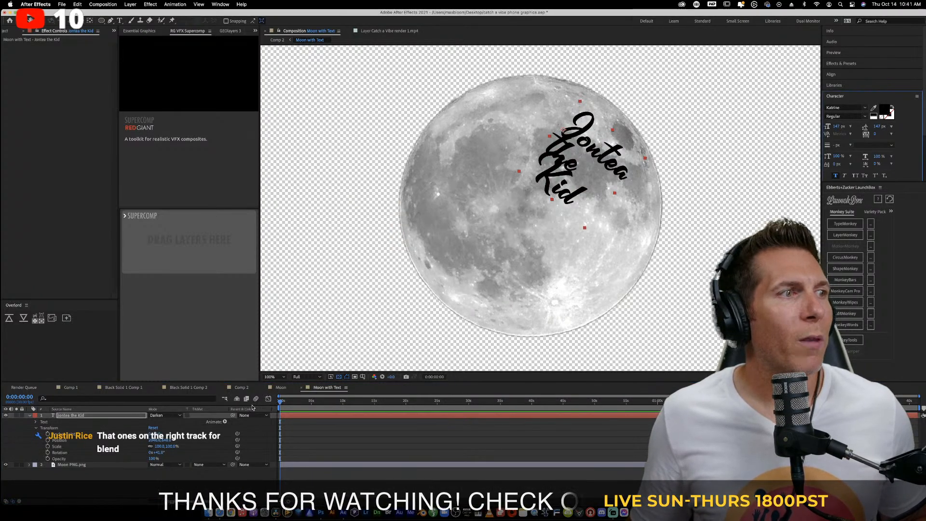
# Try the Screen blend mode on the black text, and set the layer to Lighten
pyautogui.click(165, 415)
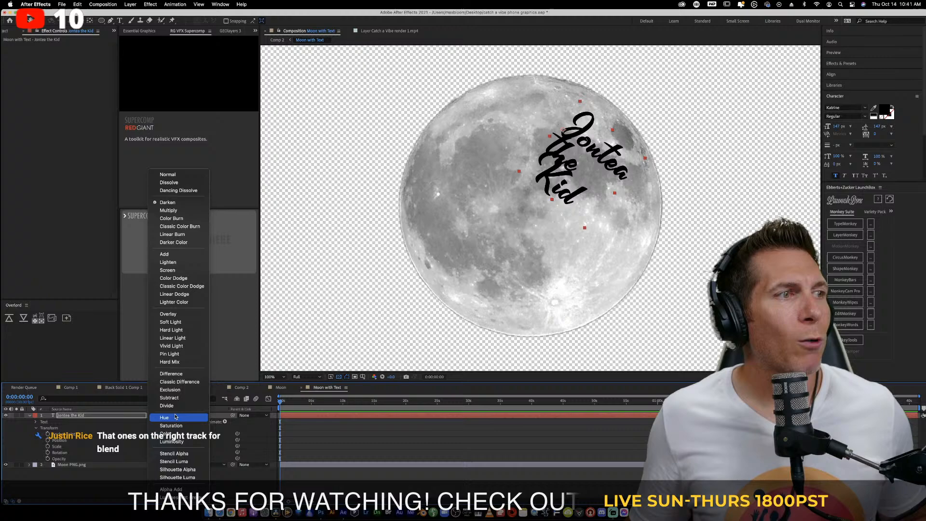
pyautogui.click(190, 270)
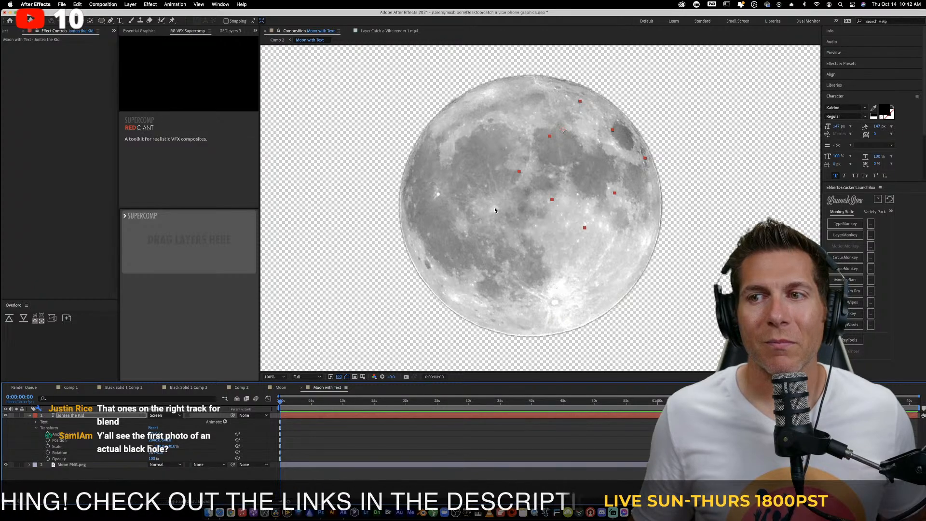
pyautogui.click(165, 415)
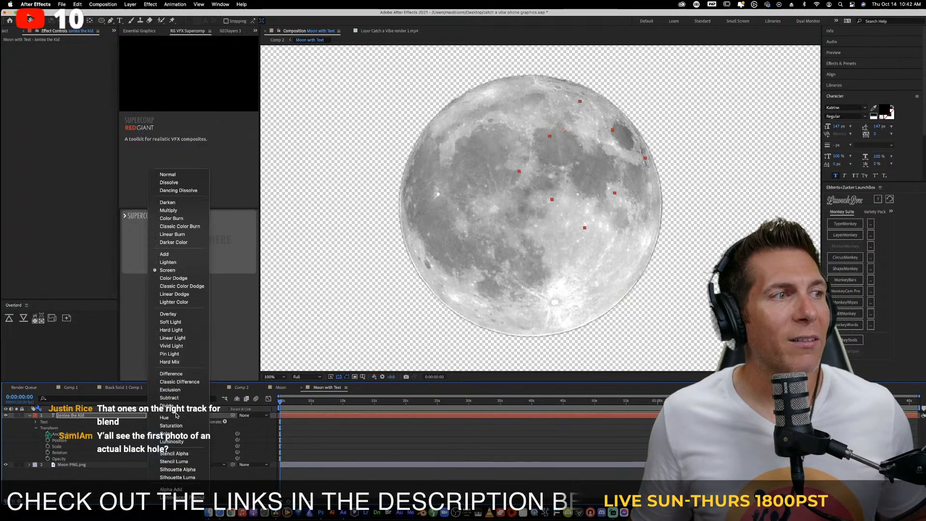
pyautogui.click(192, 278)
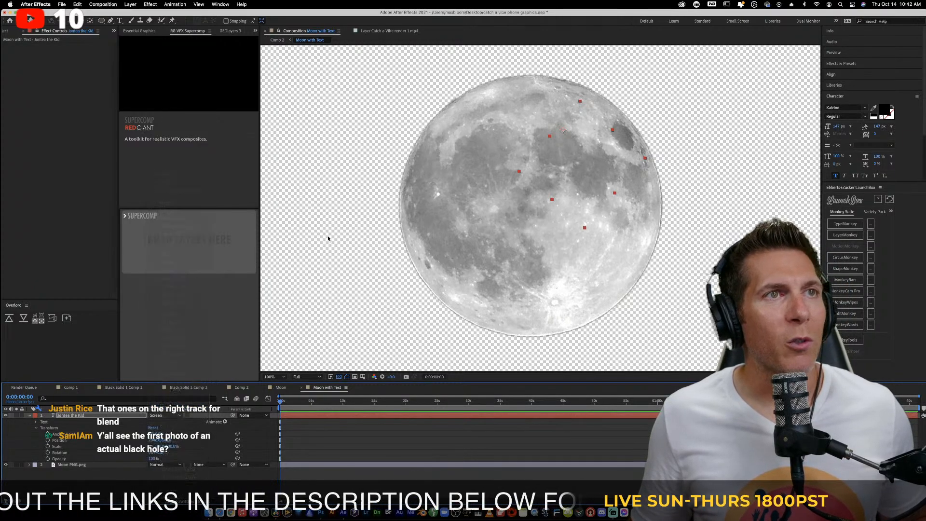
pyautogui.click(166, 416)
pyautogui.click(194, 260)
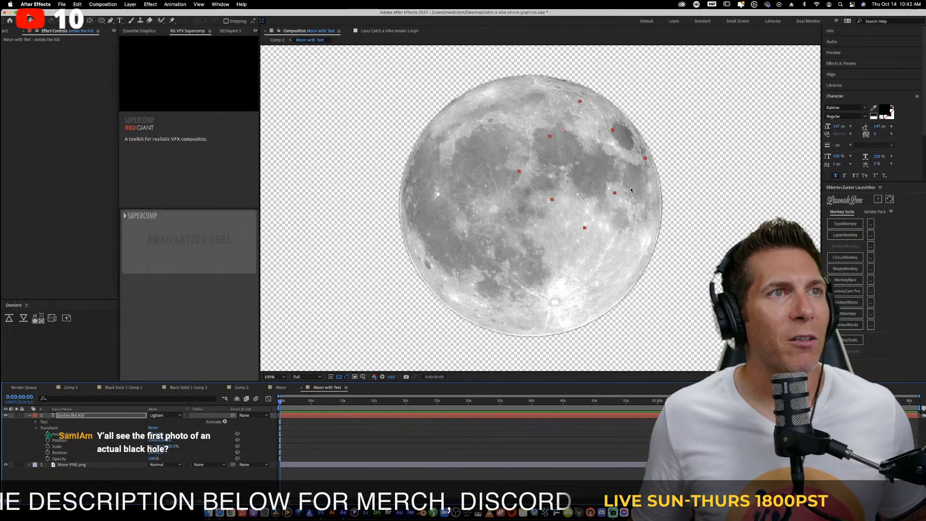
# Change the text's fill colour to the dark grey 2B2B2B
pyautogui.click(880, 114)
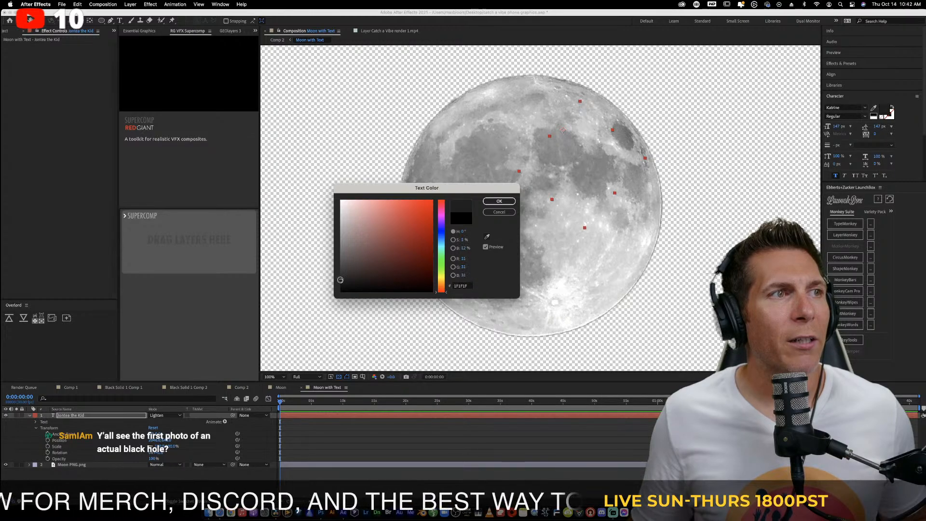
pyautogui.moveTo(340, 280); pyautogui.dragTo(340, 277)
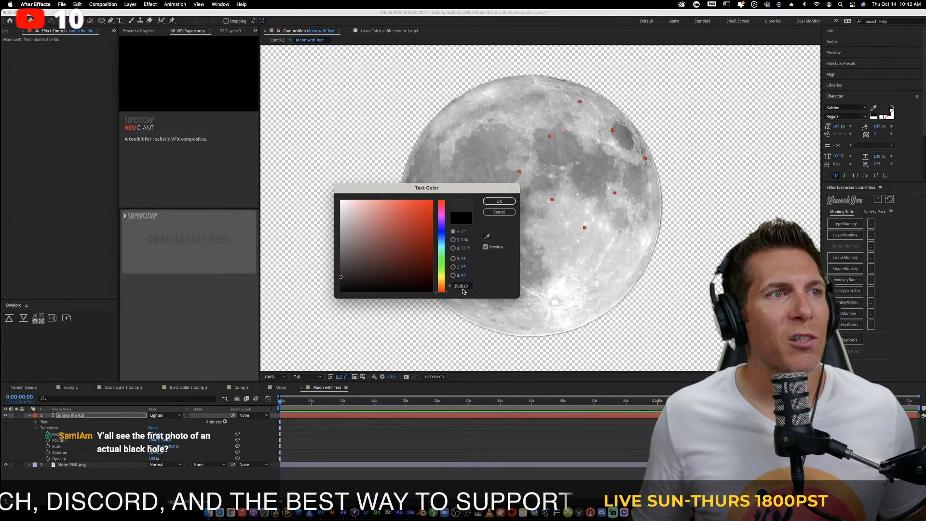
pyautogui.click(499, 201)
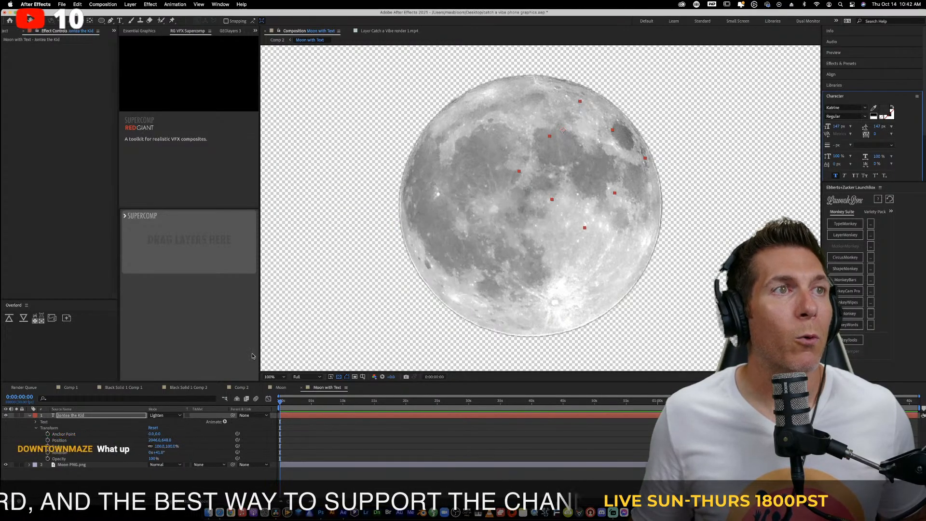
# Set the moon text layer's blend mode to Screen and its fill colour to the mid grey 808080
pyautogui.click(169, 415)
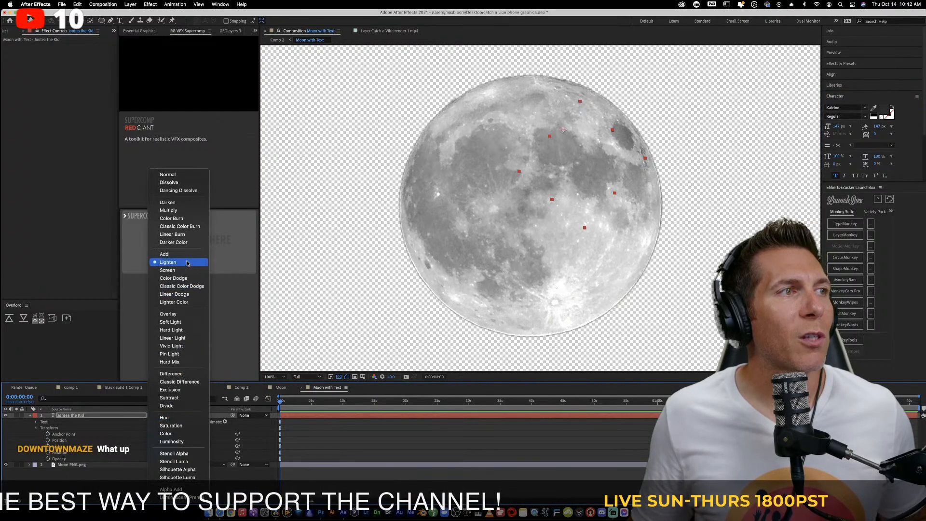
pyautogui.click(183, 270)
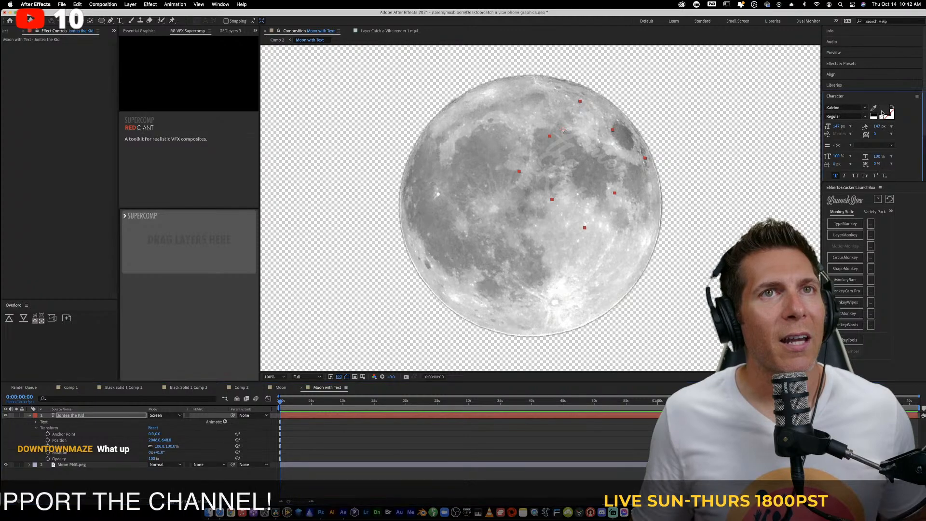
pyautogui.click(873, 116)
pyautogui.moveTo(357, 266); pyautogui.dragTo(333, 247)
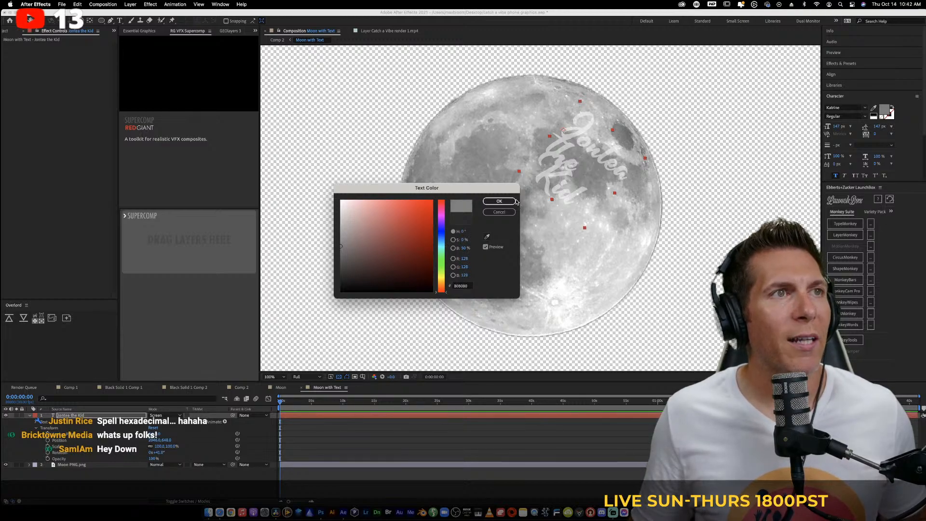
pyautogui.click(499, 201)
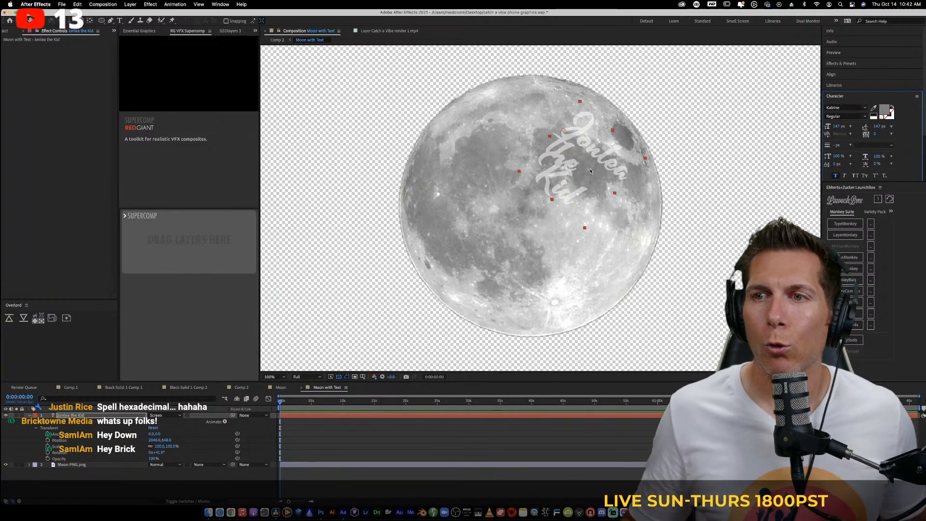
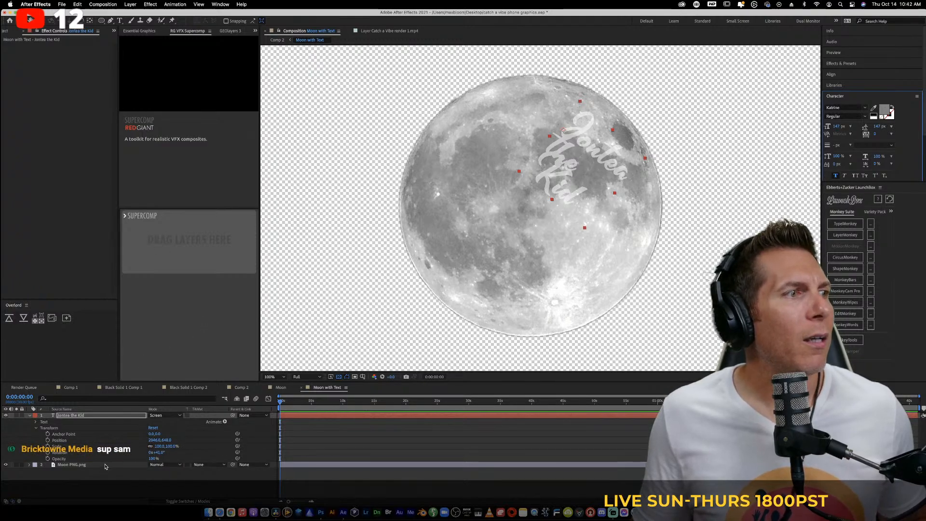
# Try the uni.Texturize effect from RG Universe Stylize on the moon text layer, and remove it again
pyautogui.click(862, 64)
pyautogui.click(917, 73)
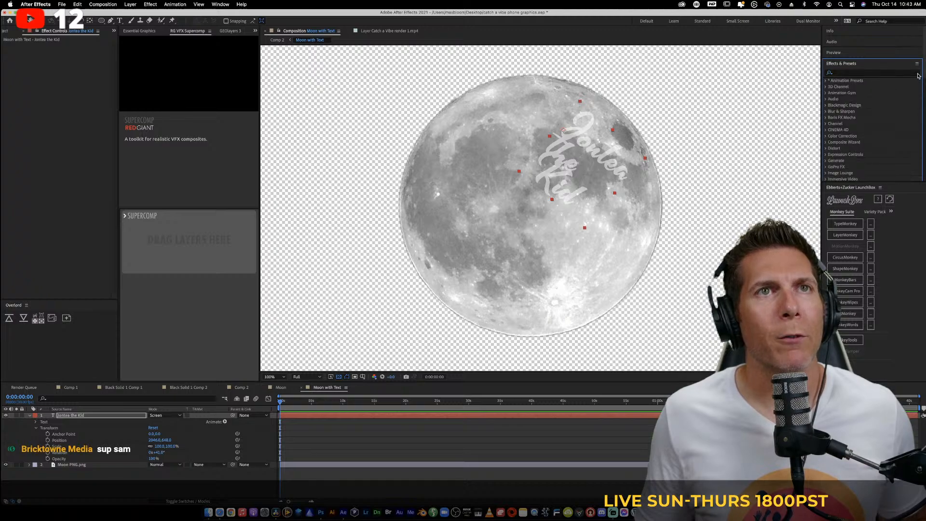
pyautogui.scroll(-6, 870, 132)
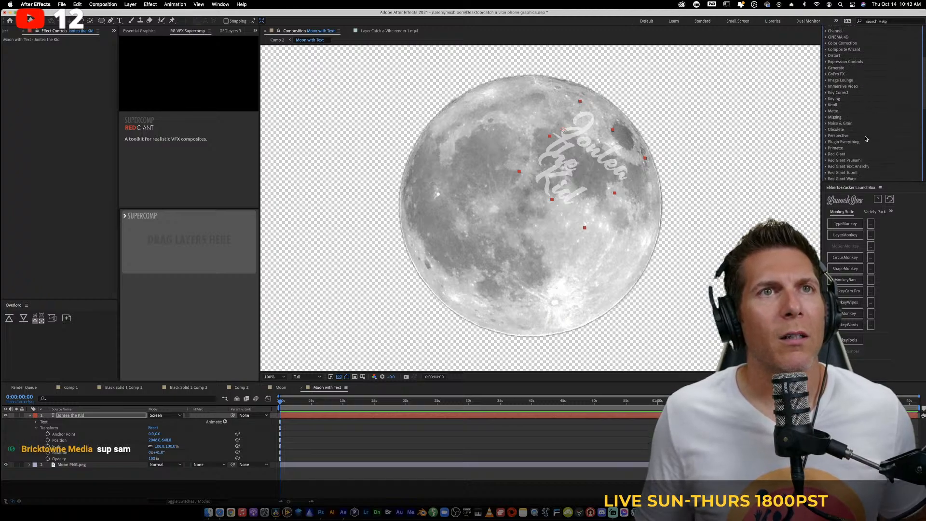
pyautogui.scroll(-3, 866, 139)
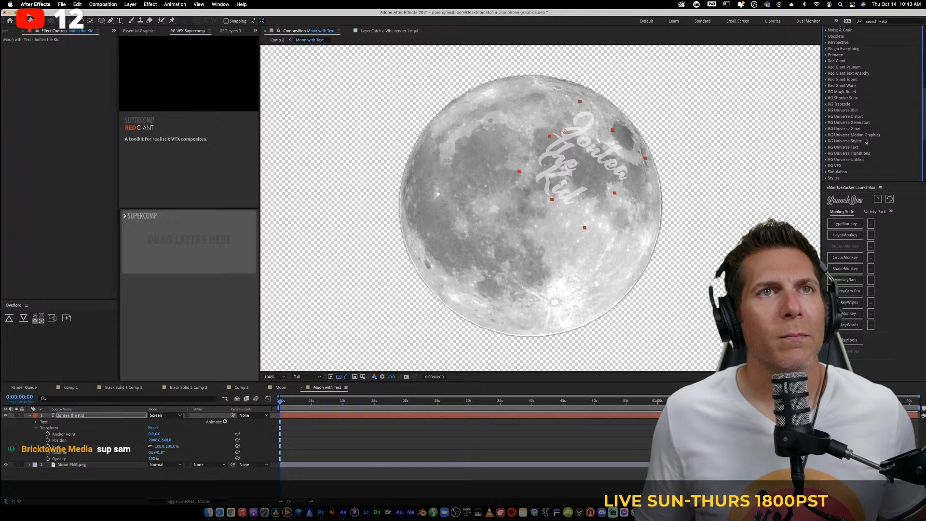
pyautogui.click(826, 141)
pyautogui.scroll(-5, 861, 154)
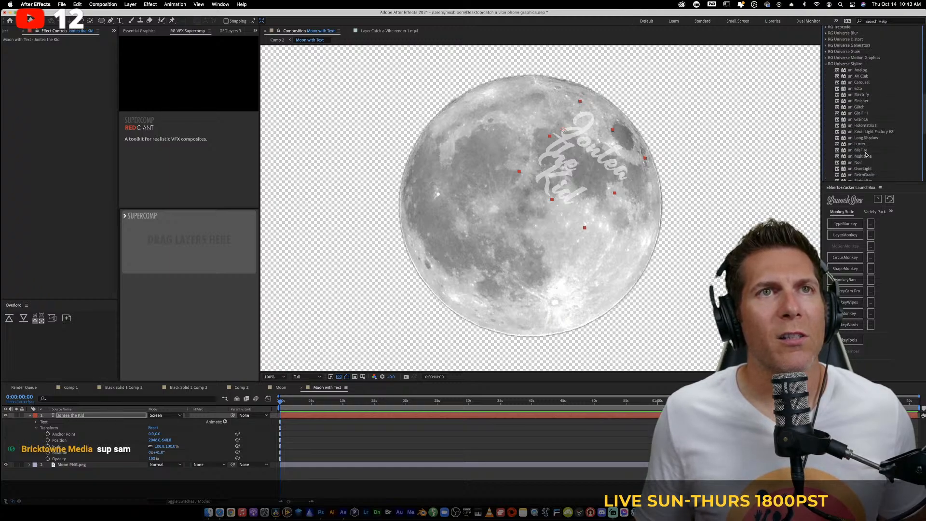
pyautogui.scroll(-2, 868, 168)
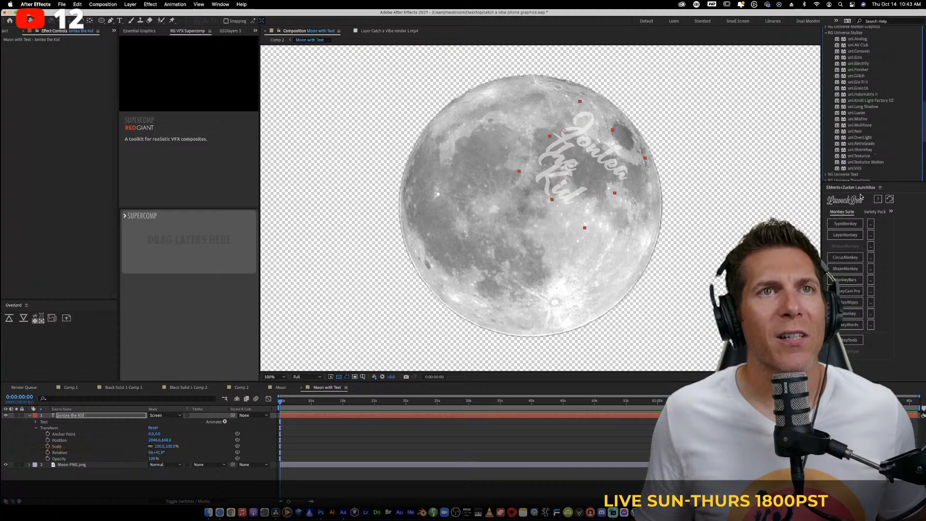
pyautogui.click(863, 157)
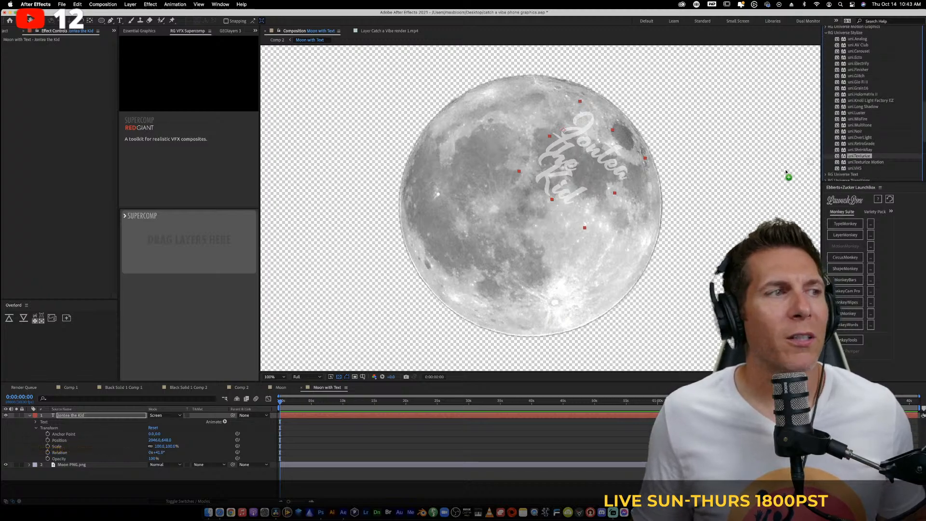
pyautogui.moveTo(786, 172); pyautogui.dragTo(107, 410)
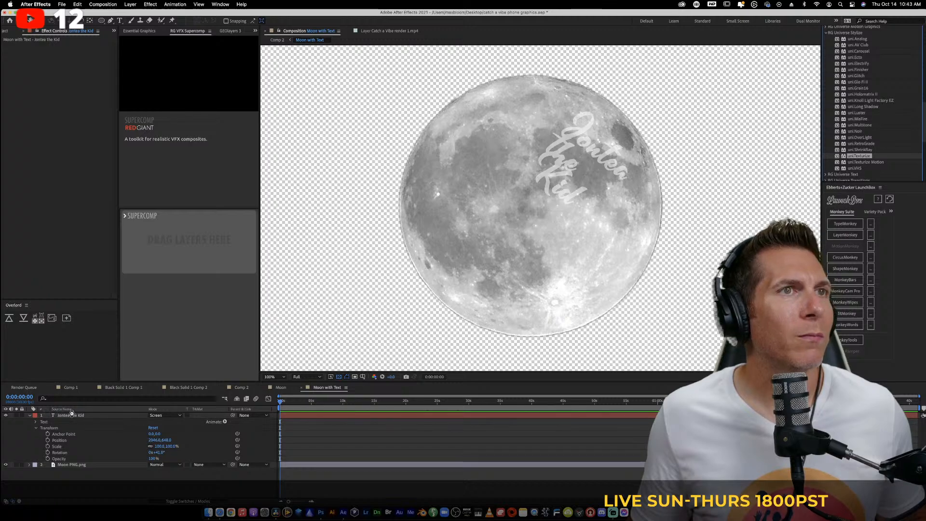
pyautogui.moveTo(73, 416); pyautogui.dragTo(73, 416)
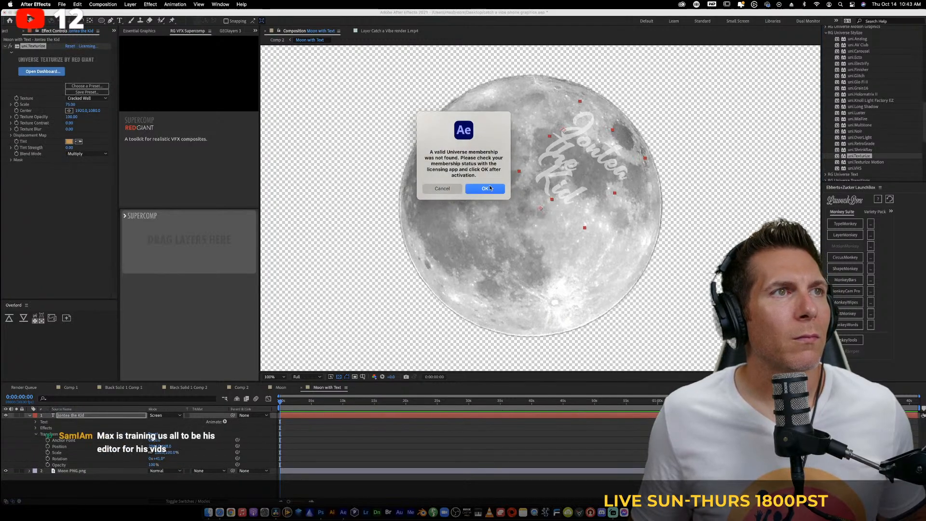
pyautogui.click(486, 188)
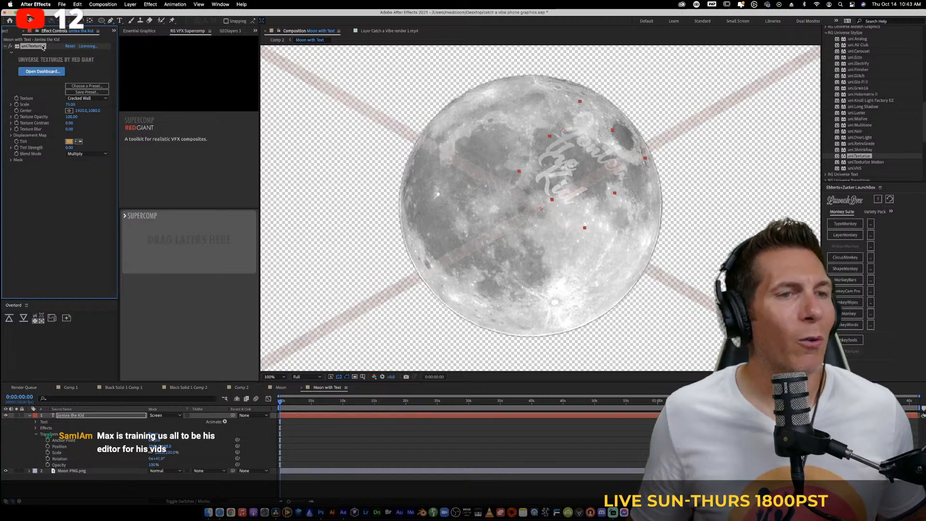
pyautogui.press('Delete')
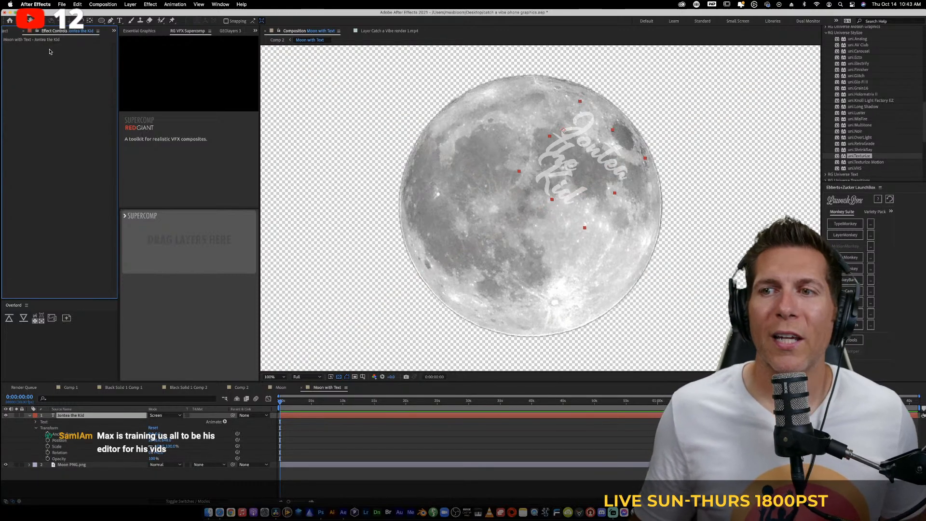
# Try the Krungthep font on all of the moon text, and return it to the Katrine font
pyautogui.doubleClick(621, 169)
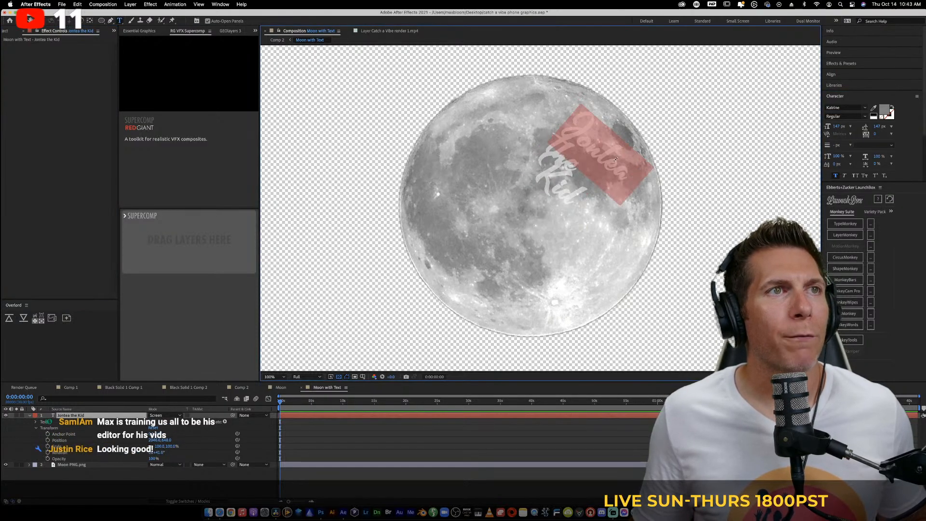
pyautogui.press('super+a')
pyautogui.click(865, 109)
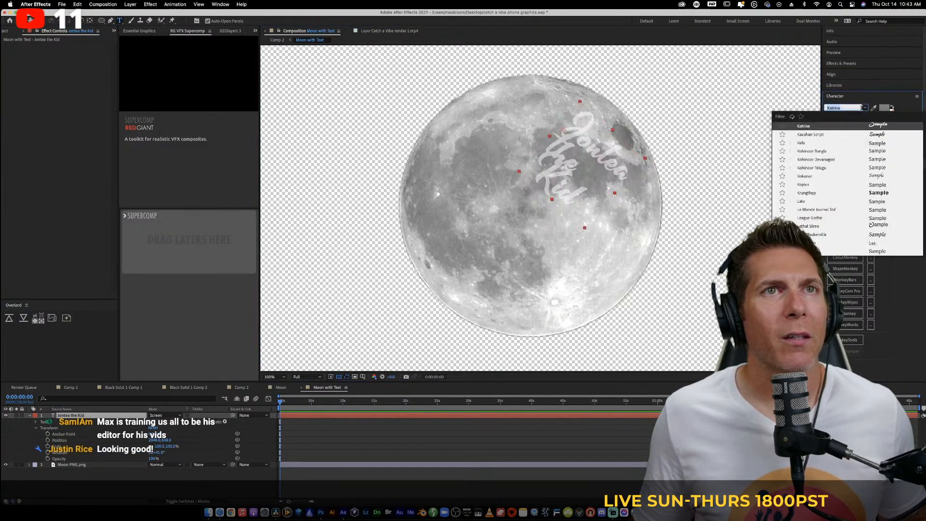
pyautogui.click(814, 192)
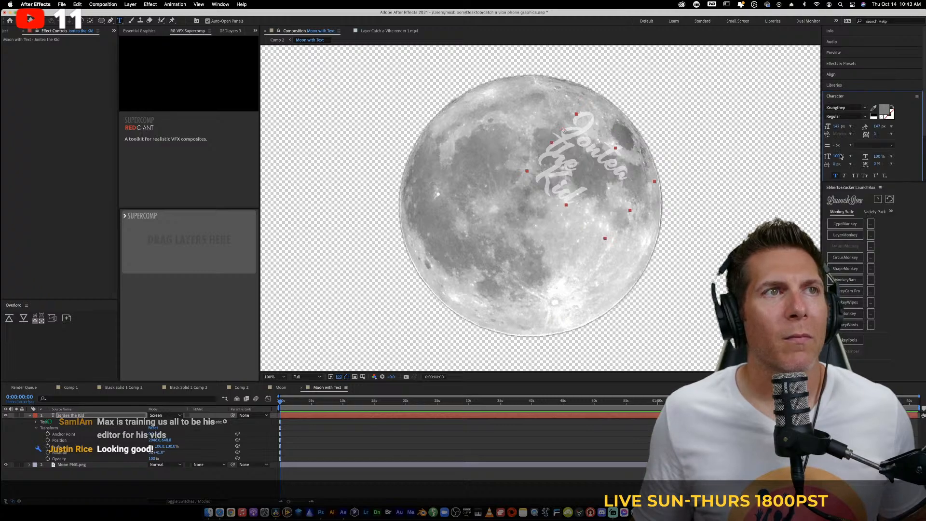
pyautogui.click(865, 108)
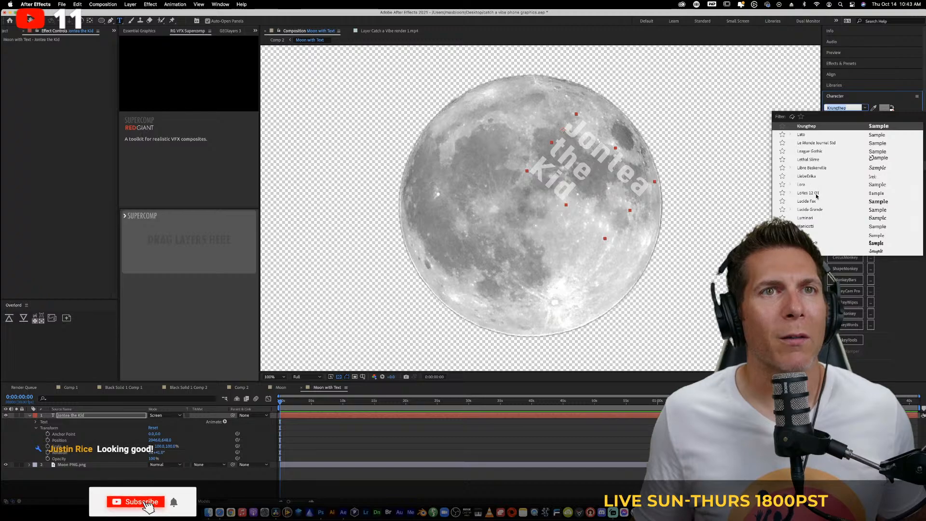
pyautogui.click(700, 205)
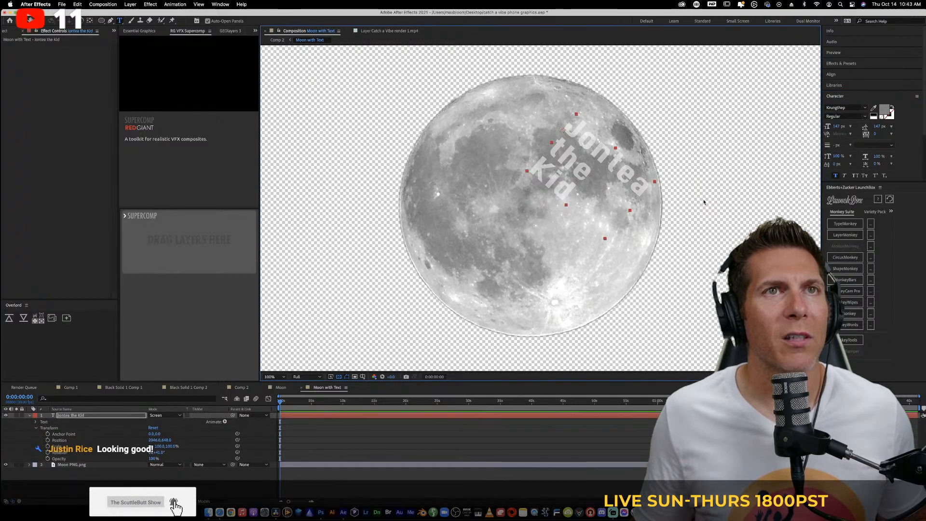
pyautogui.press('Up')
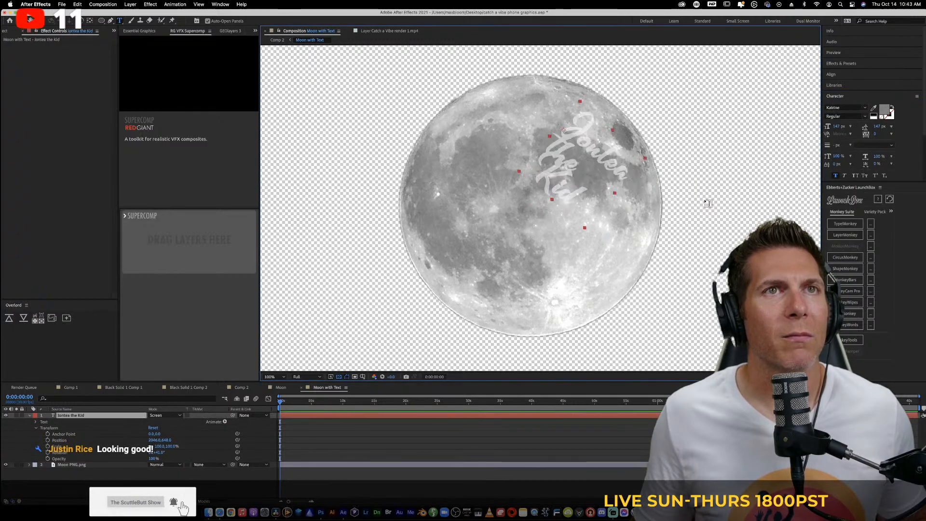
# Try the Lethal Slime, Marker Felt and Mr Dafoe fonts on the moon text
pyautogui.click(865, 108)
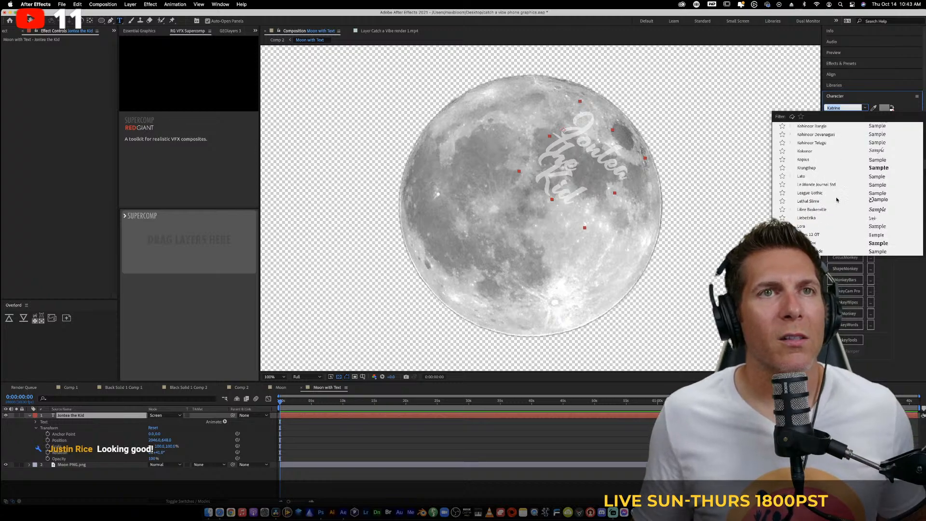
pyautogui.click(820, 201)
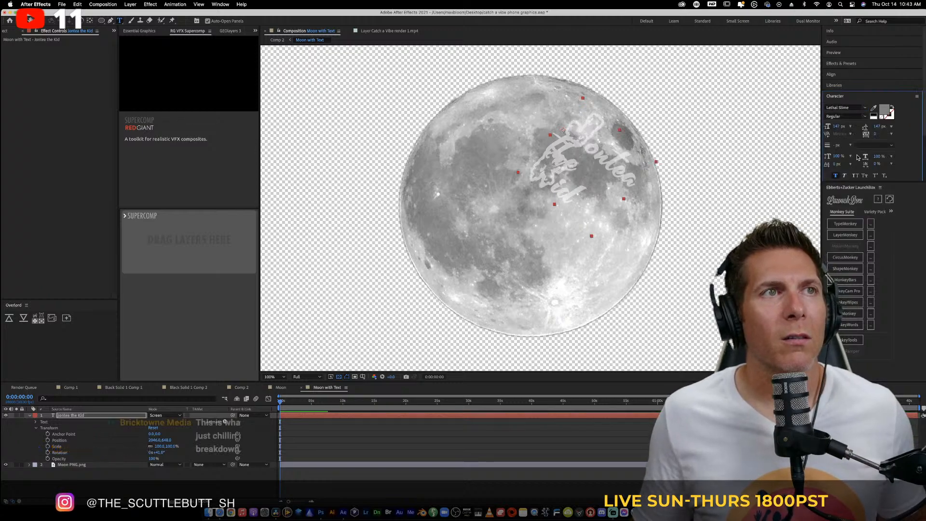
pyautogui.click(866, 109)
pyautogui.click(814, 210)
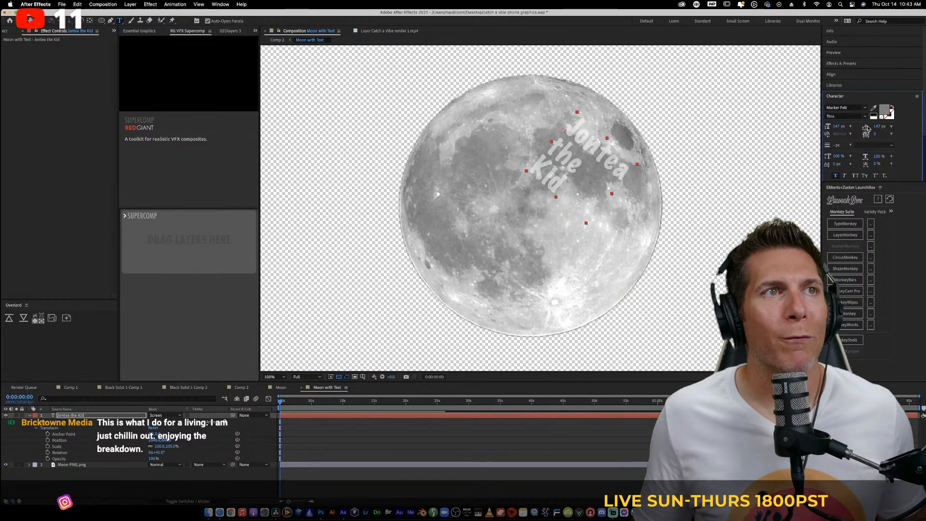
pyautogui.click(865, 109)
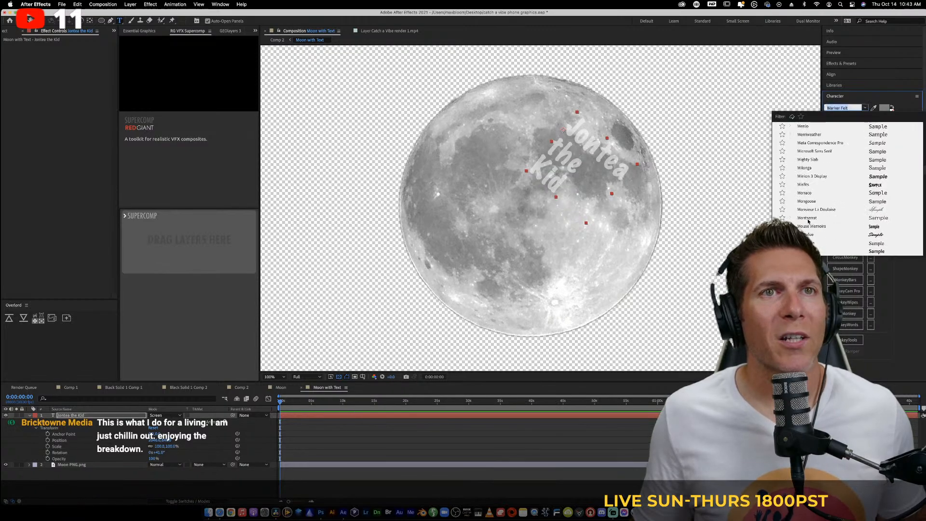
pyautogui.click(807, 234)
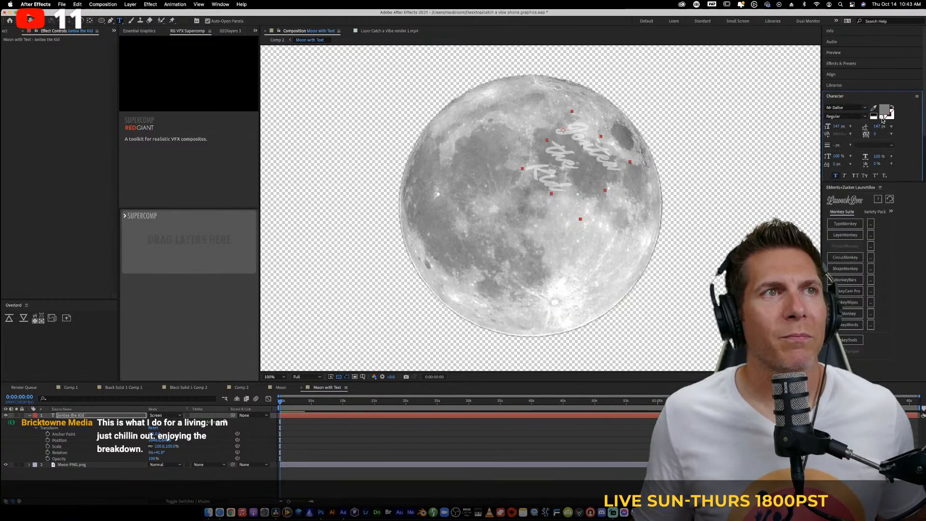
# Change the moon text's font to THE JACATRA
pyautogui.click(865, 109)
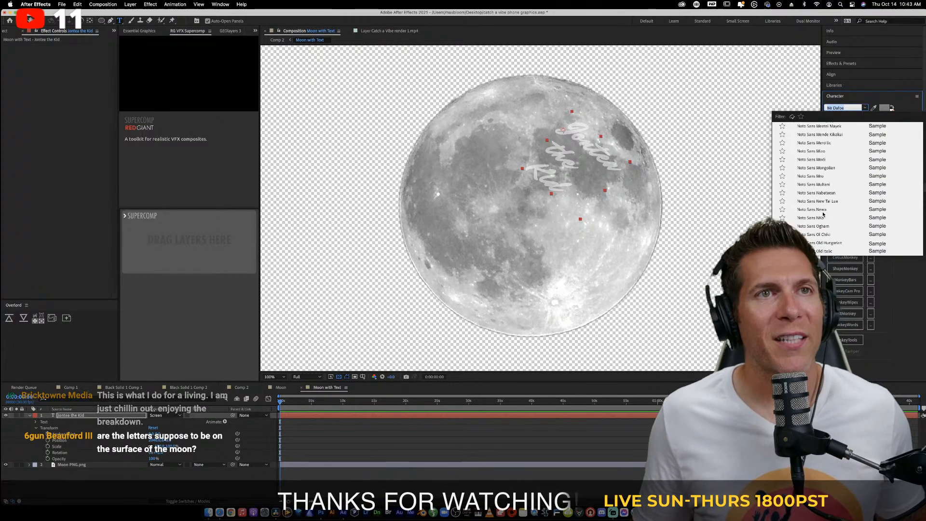
pyautogui.scroll(-5, 824, 215)
pyautogui.scroll(-8, 824, 215)
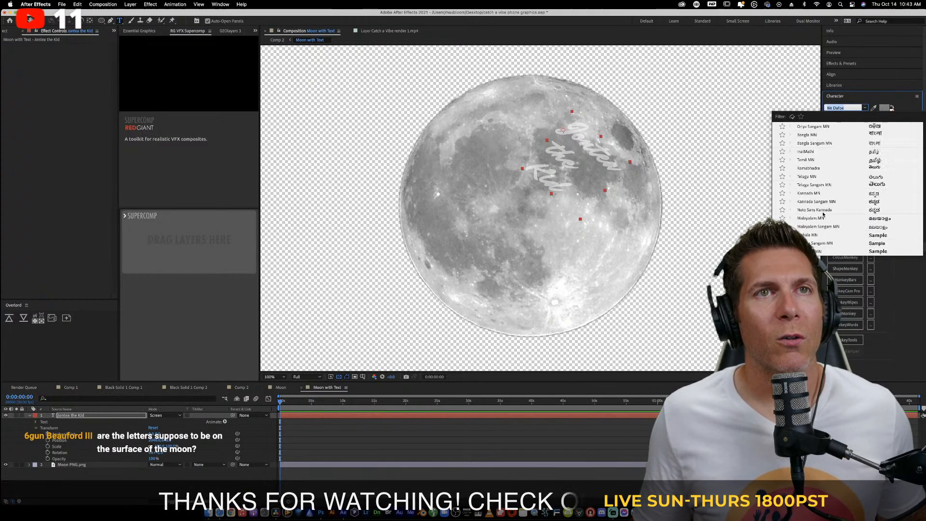
pyautogui.scroll(-15, 824, 215)
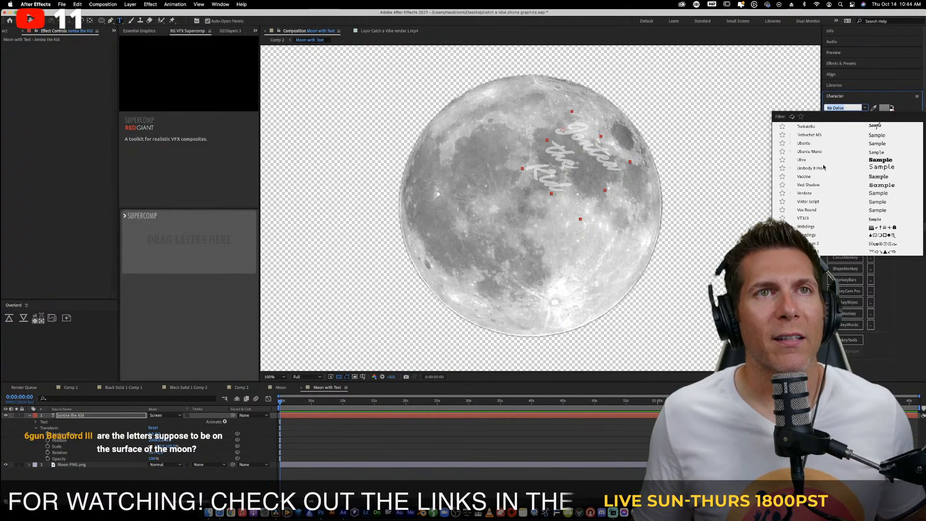
pyautogui.scroll(2, 823, 167)
pyautogui.scroll(5, 819, 144)
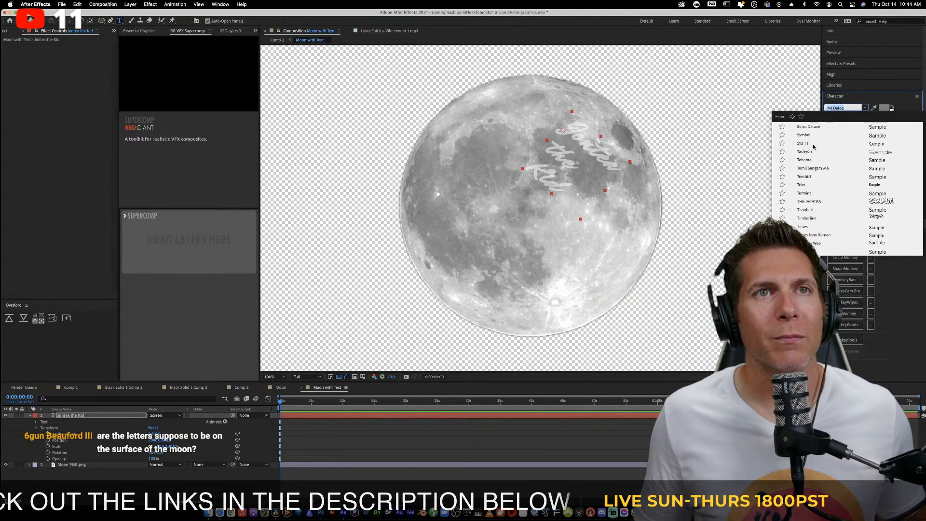
pyautogui.click(808, 202)
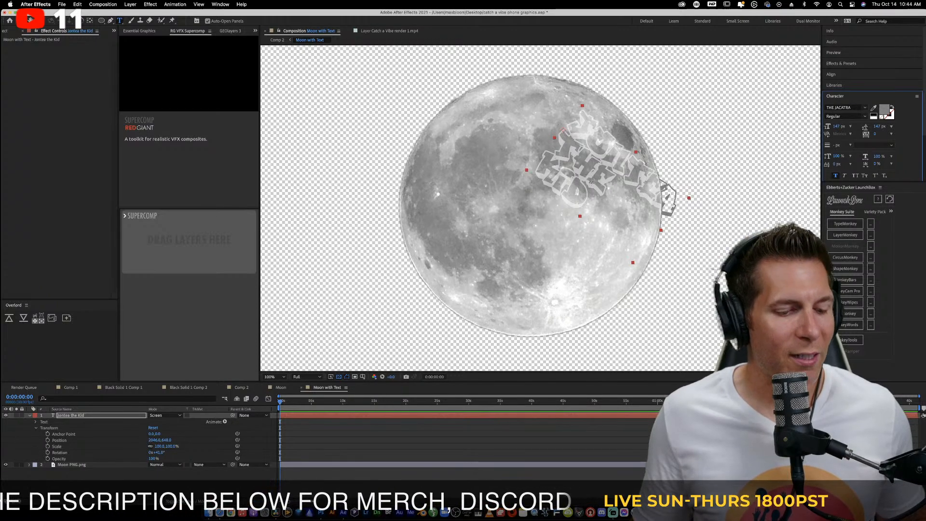
# Move the text up and to the left so it fits inside the moon's disc, and centre-align its lines
pyautogui.press('v')
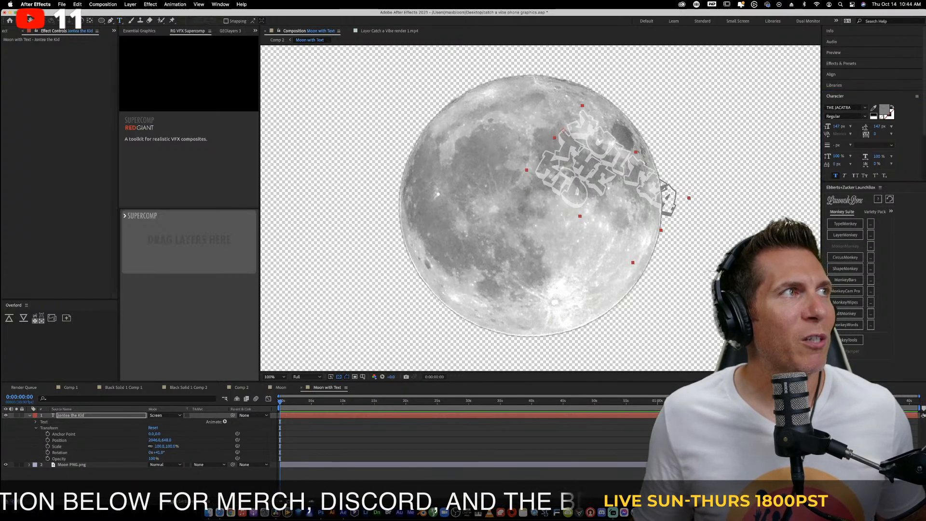
pyautogui.moveTo(556, 160); pyautogui.dragTo(519, 146)
pyautogui.scroll(-3, 867, 155)
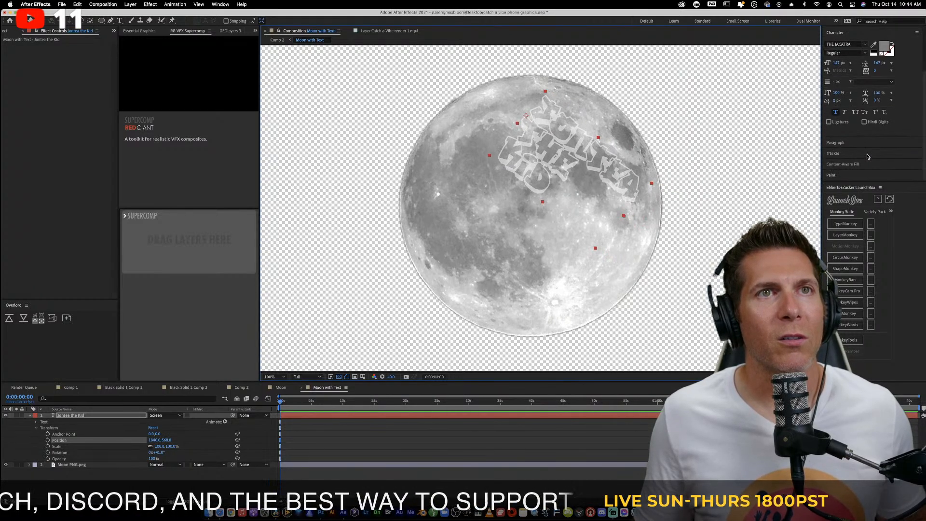
pyautogui.click(848, 146)
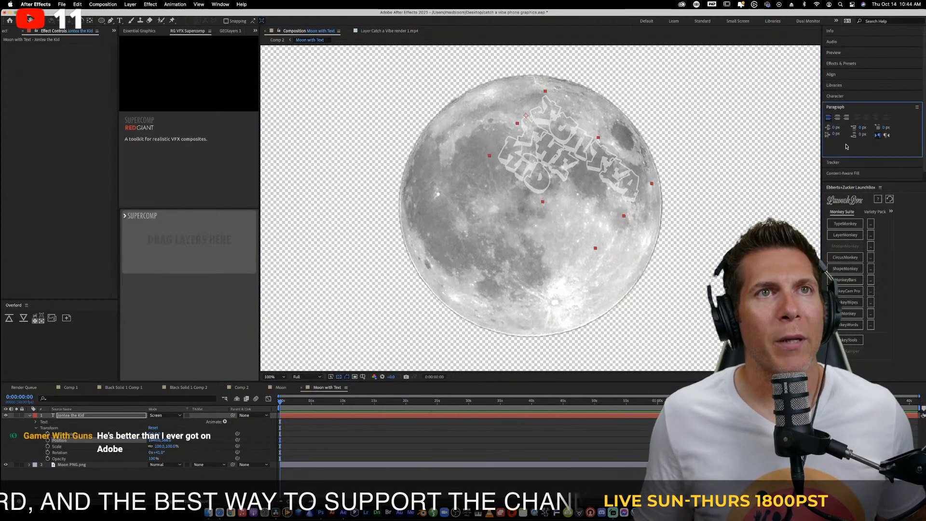
pyautogui.click(838, 118)
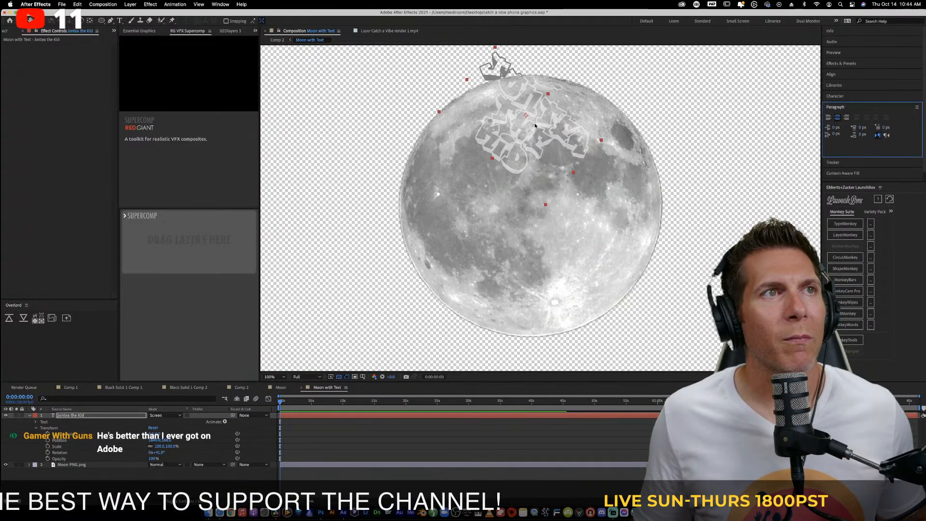
# Move the text to the upper-right area of the moon and apply the Distort Warp effect to it
pyautogui.moveTo(535, 126); pyautogui.dragTo(594, 165)
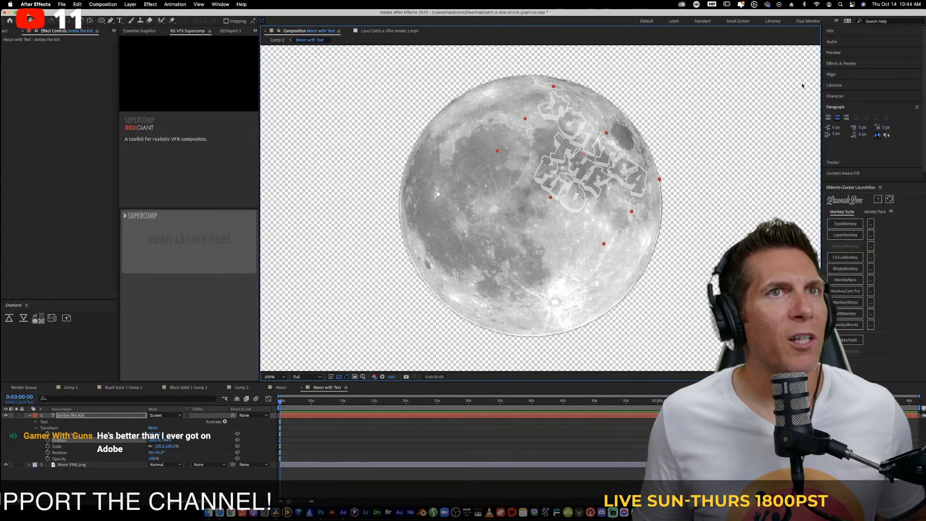
pyautogui.click(855, 64)
pyautogui.click(857, 73)
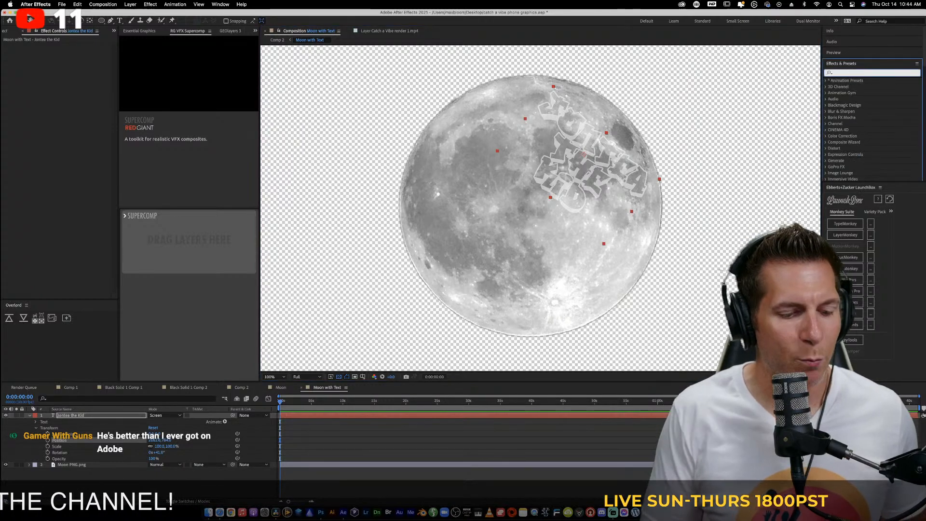
pyautogui.write('warp')
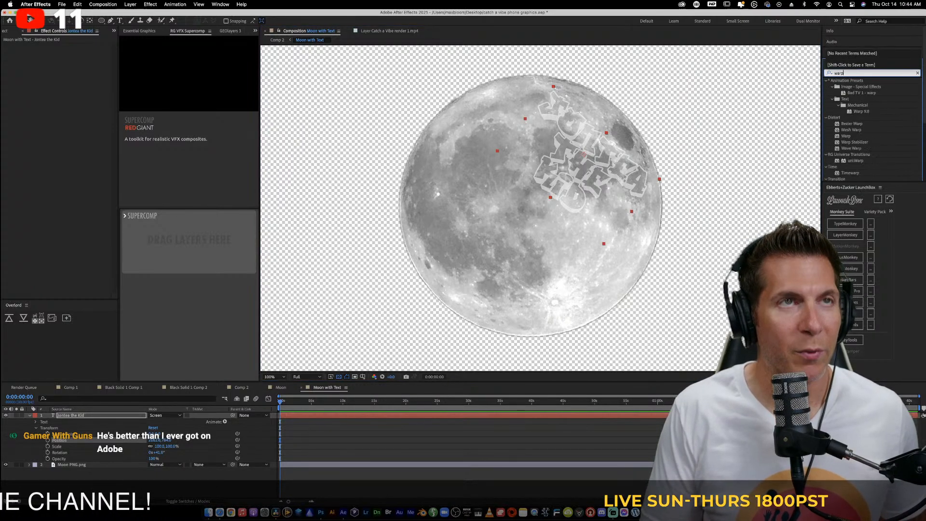
pyautogui.click(853, 136)
pyautogui.moveTo(855, 137); pyautogui.dragTo(599, 160)
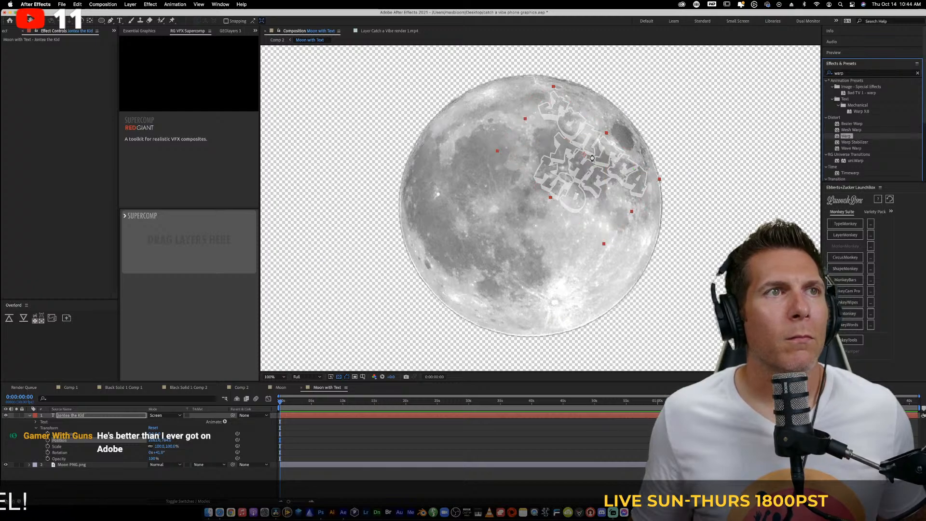
pyautogui.click(605, 62)
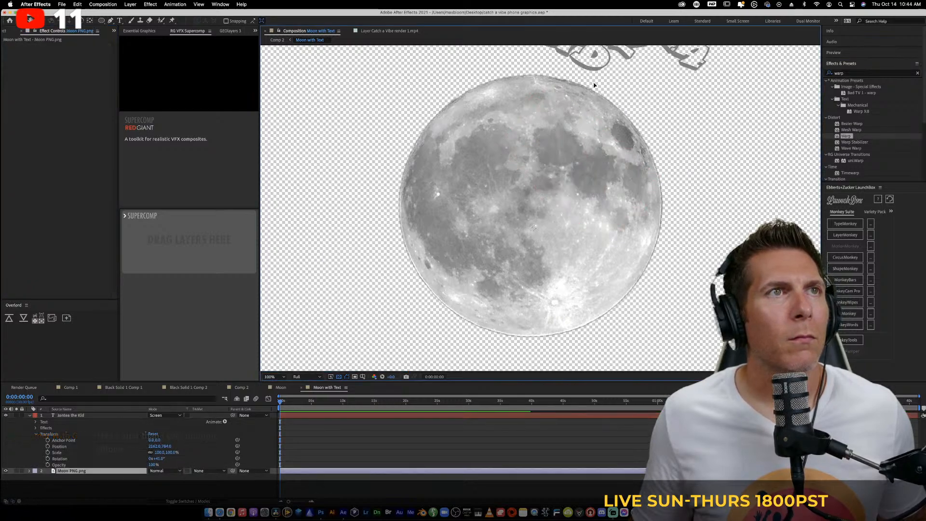
pyautogui.moveTo(585, 82); pyautogui.dragTo(571, 127)
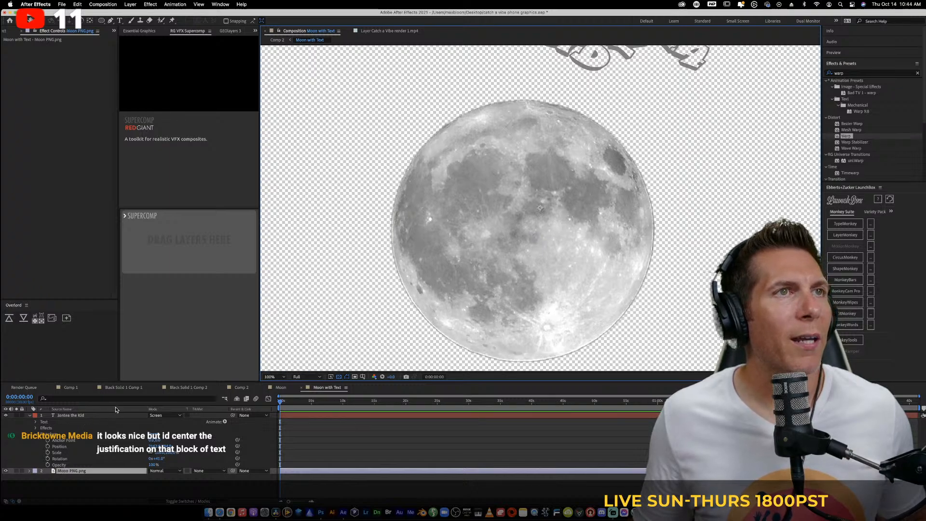
pyautogui.press('super+z')
# Reposition the warped text so its lettering sits inside the upper-right part of the moon's disc
pyautogui.click(59, 415)
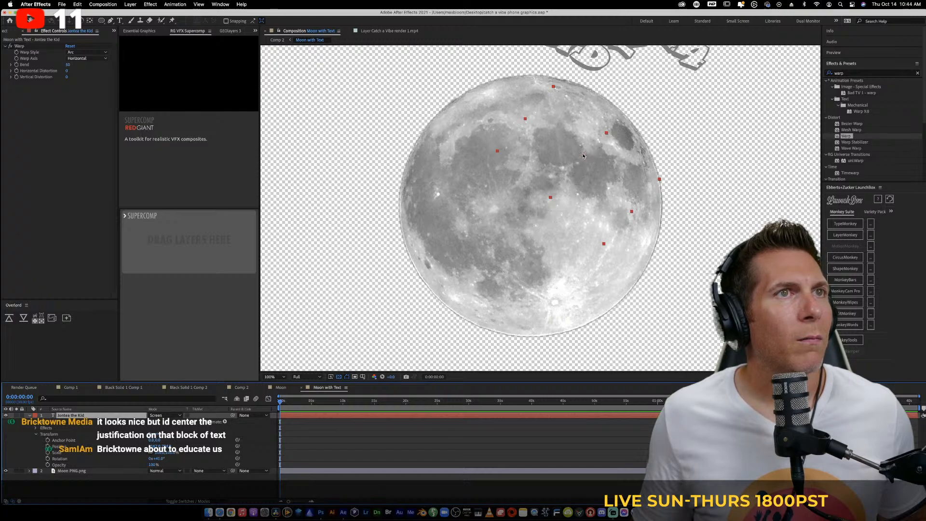
pyautogui.moveTo(583, 155); pyautogui.dragTo(542, 294)
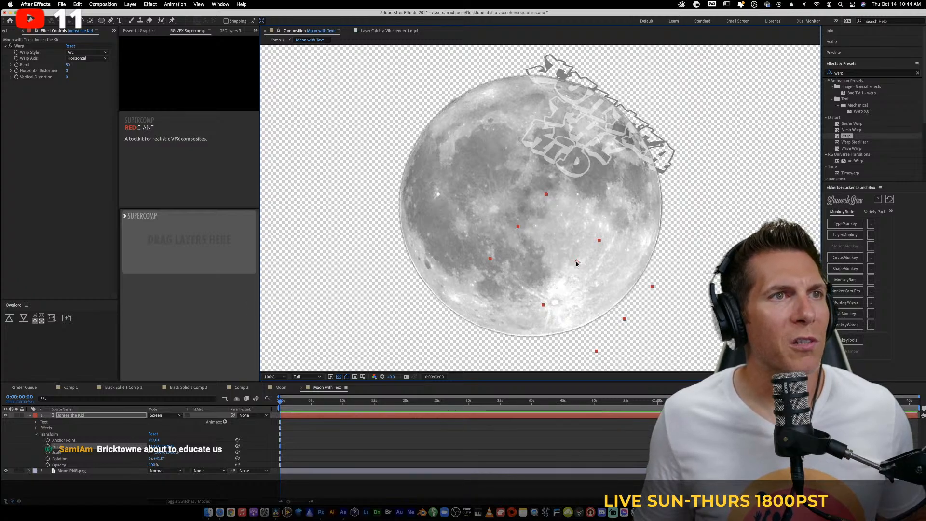
pyautogui.moveTo(563, 294); pyautogui.dragTo(561, 308)
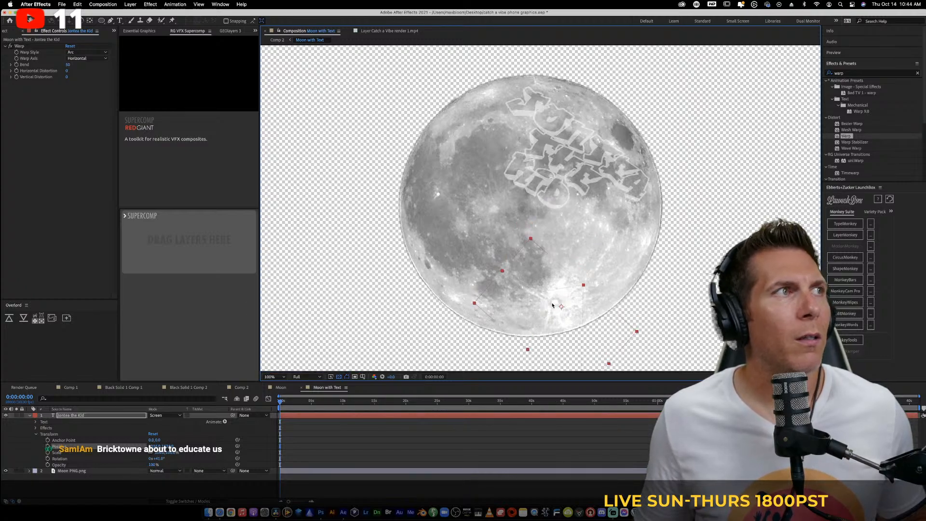
# Set the Warp effect's bend to 70 and try repositioning the text over the moon
pyautogui.moveTo(68, 64); pyautogui.dragTo(85, 68)
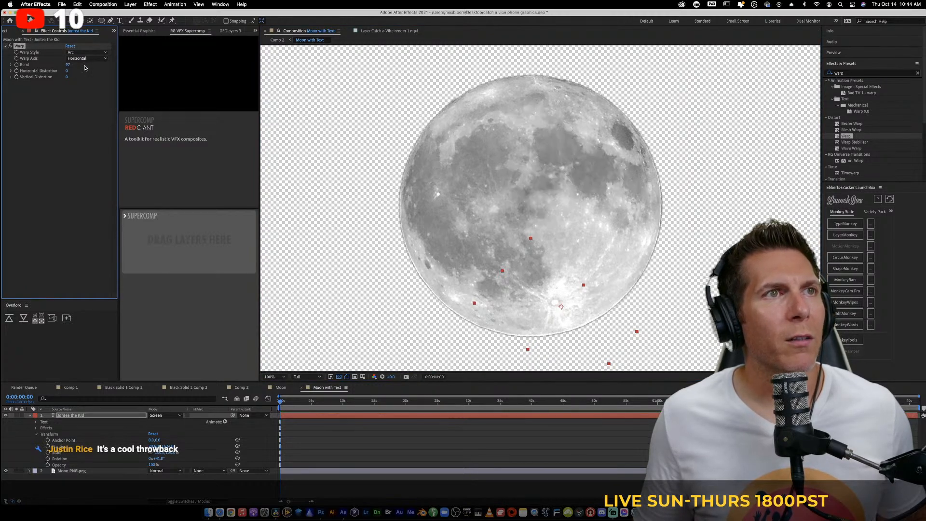
pyautogui.moveTo(56, 66); pyautogui.dragTo(63, 66)
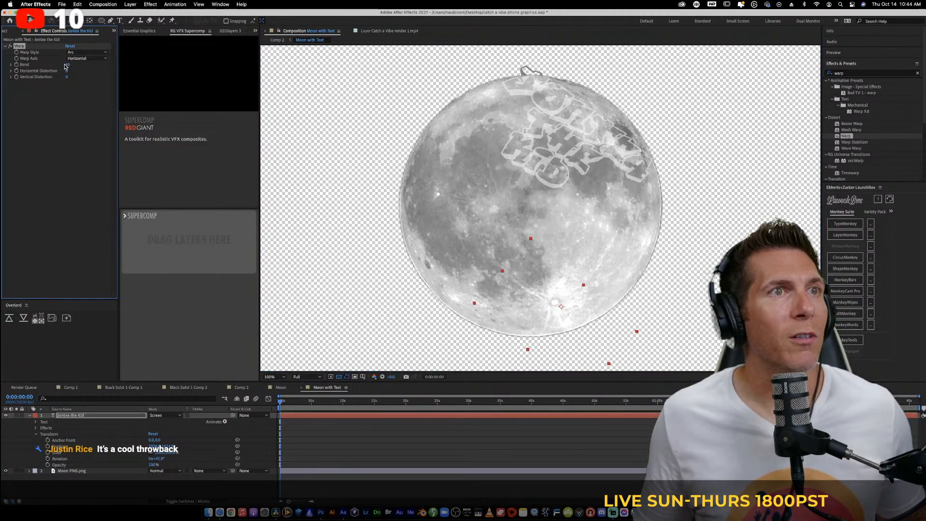
pyautogui.click(71, 65)
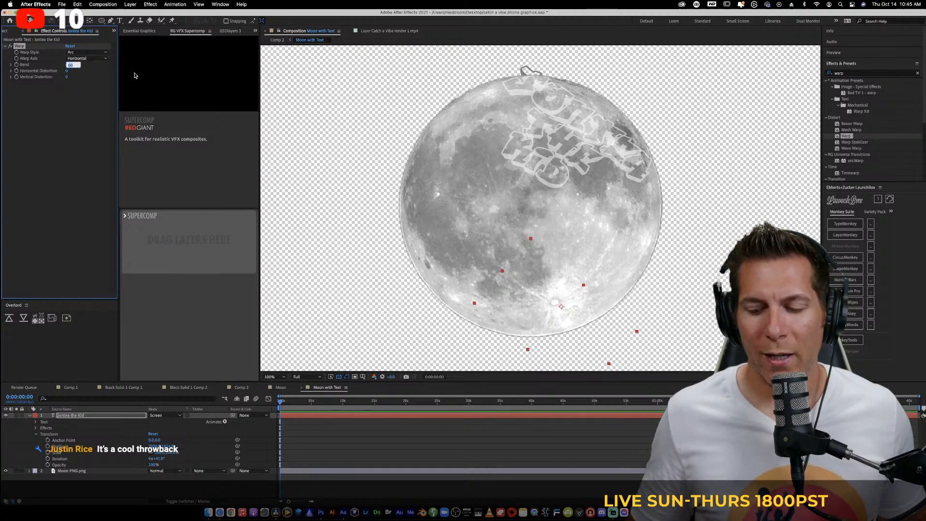
pyautogui.write('70')
pyautogui.press('Return')
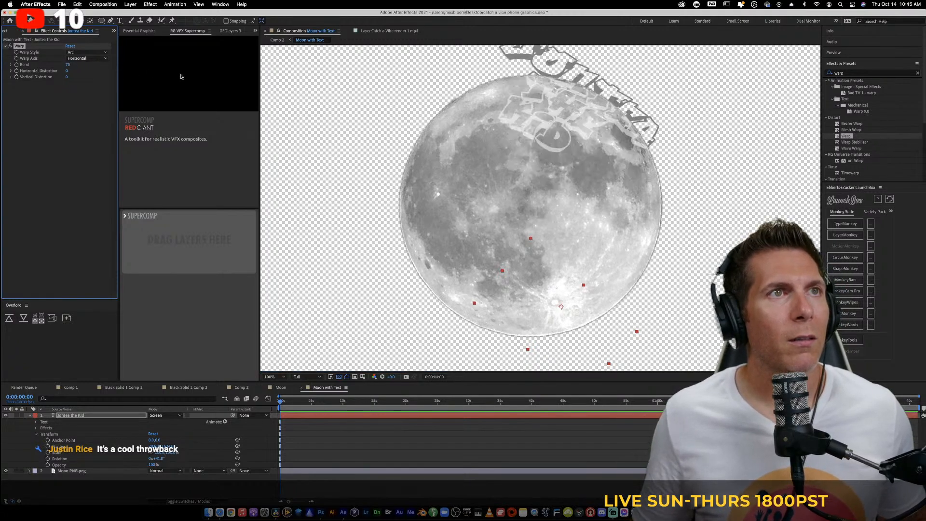
pyautogui.moveTo(565, 312); pyautogui.dragTo(563, 328)
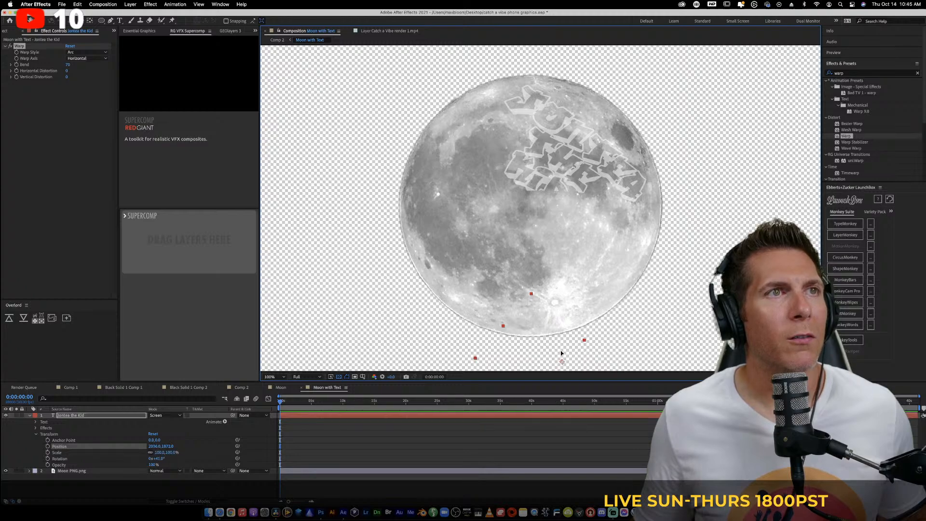
pyautogui.moveTo(562, 354); pyautogui.dragTo(561, 285)
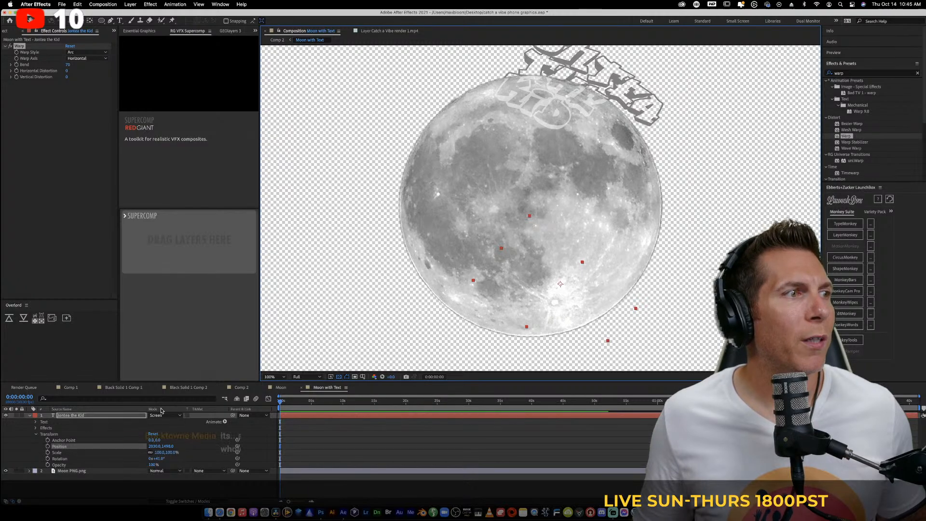
# Show the text layer's Anchor Point property and adjust its values to shift the text leftward
pyautogui.click(29, 416)
pyautogui.press('p')
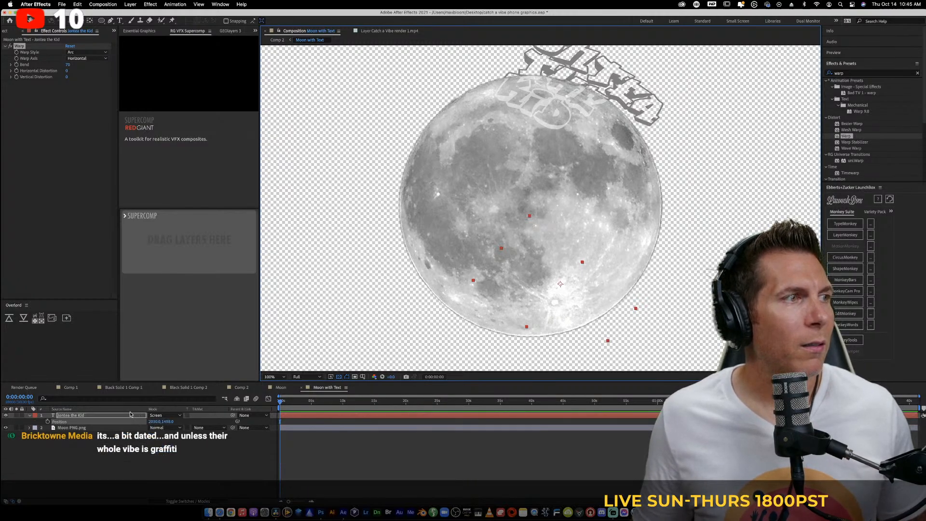
pyautogui.press('a')
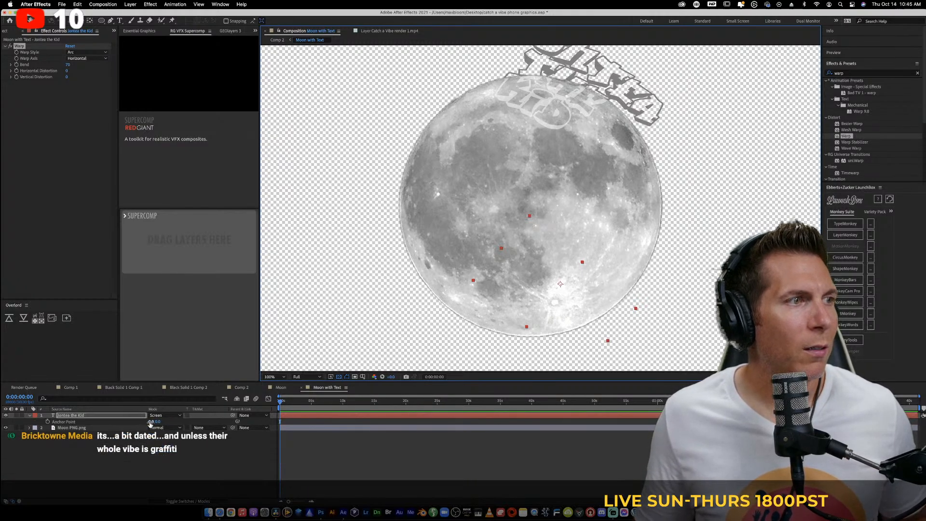
pyautogui.moveTo(151, 423); pyautogui.dragTo(106, 428)
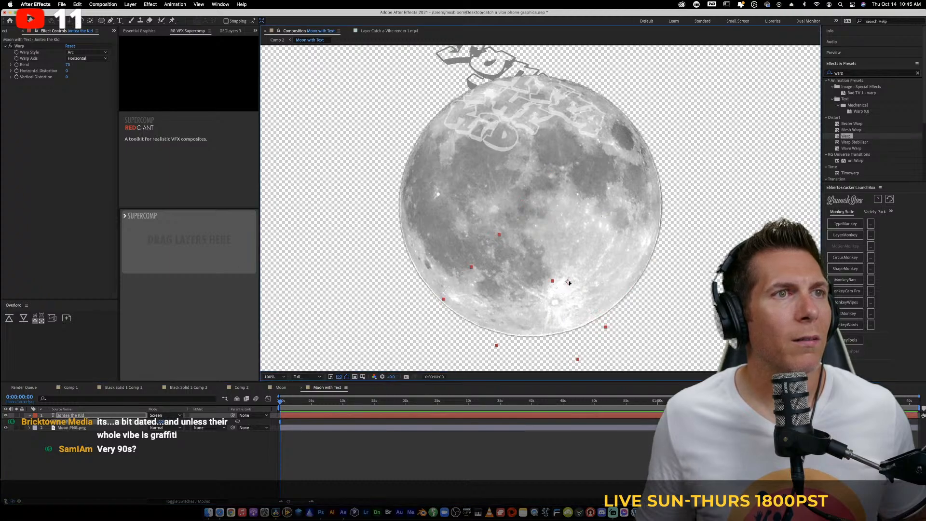
pyautogui.moveTo(560, 285); pyautogui.dragTo(578, 282)
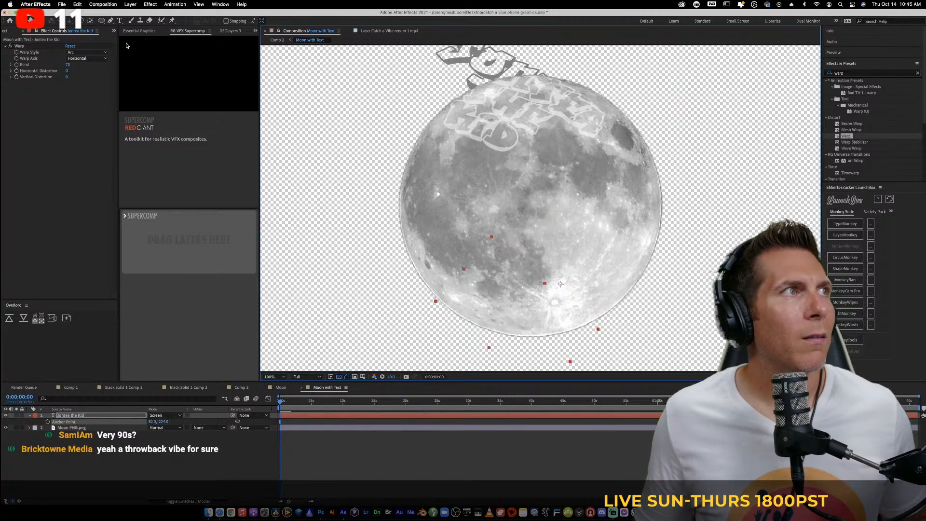
# Move the text layer's anchor point onto the lettering with the Pan Behind tool
pyautogui.click(90, 20)
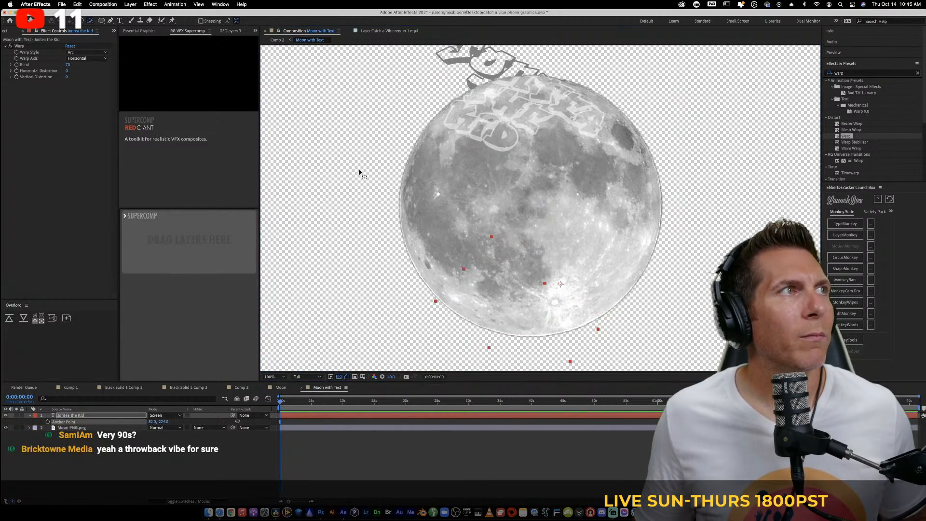
pyautogui.moveTo(560, 285)
pyautogui.mouseDown()
pyautogui.moveTo(578, 233)
pyautogui.moveTo(533, 194)
pyautogui.mouseUp()
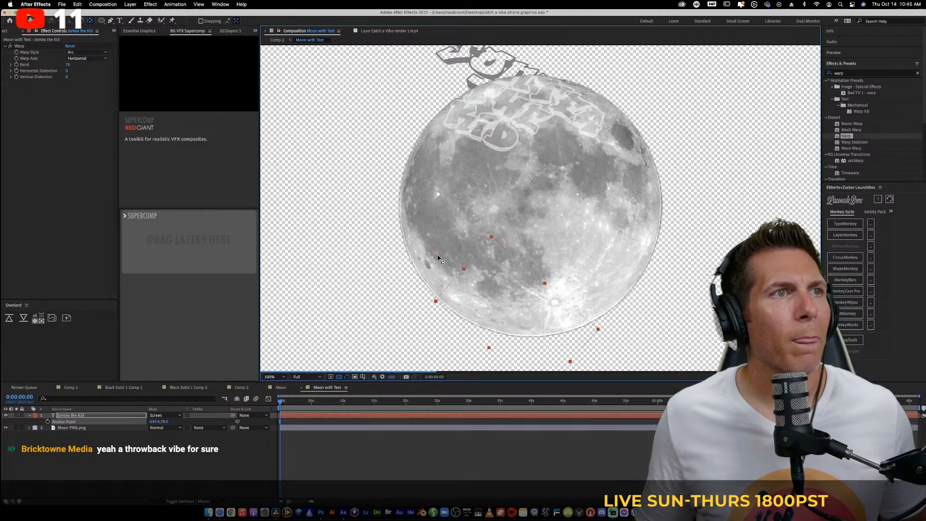
pyautogui.moveTo(439, 259); pyautogui.dragTo(486, 91)
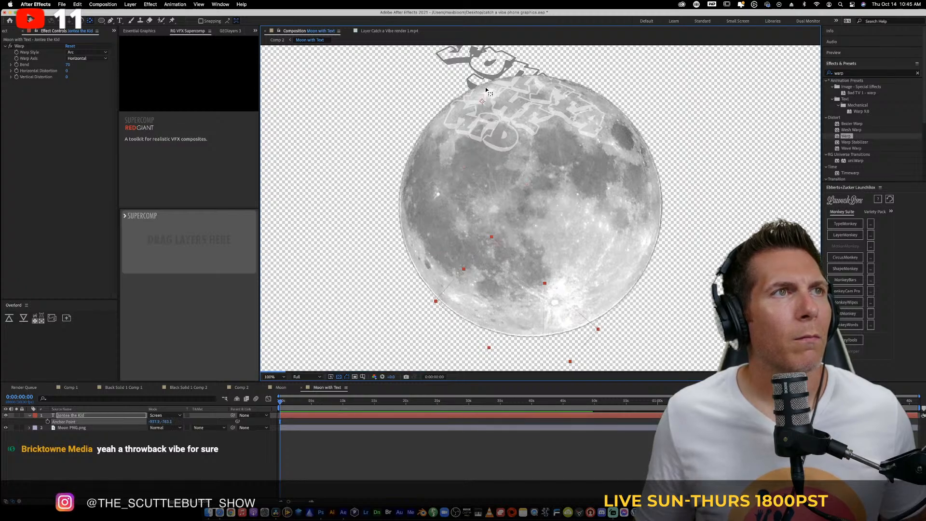
# Show the text layer's Position property and shift the text slightly to the right
pyautogui.press('p')
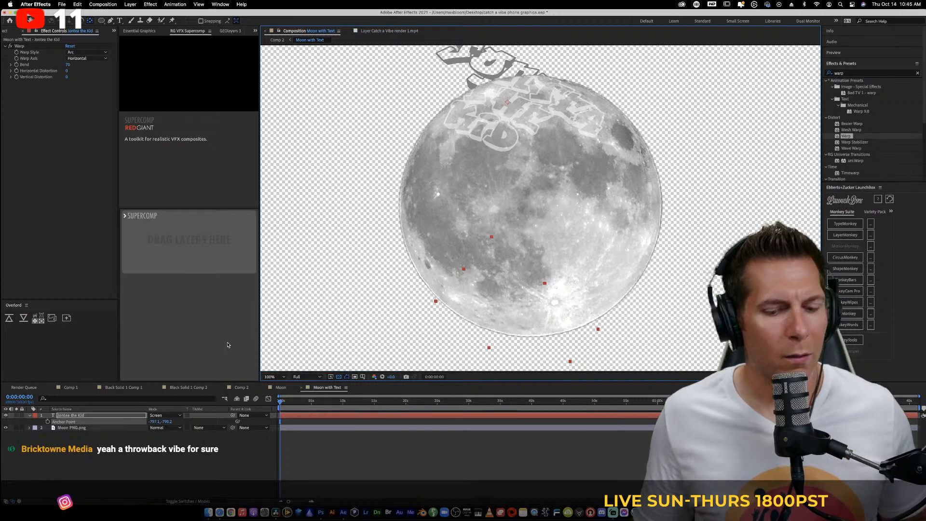
pyautogui.hotkey('shift', 'Right')
pyautogui.hotkey('shift', 'Right')
pyautogui.hotkey('shift', 'Right')
pyautogui.hotkey('shift', 'Right')
pyautogui.hotkey('shift', 'Right')
pyautogui.hotkey('shift', 'Right')
pyautogui.hotkey('shift', 'Right')
pyautogui.press('Right')
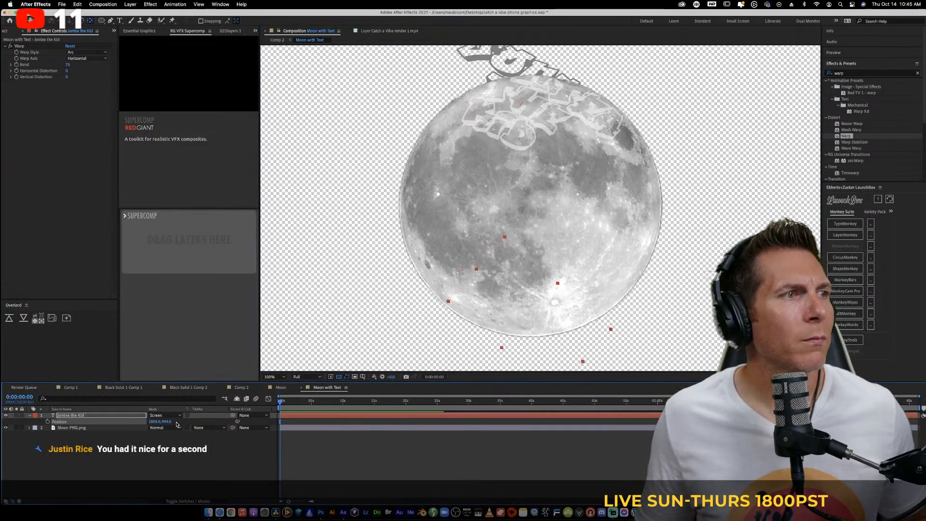
# Adjust the text layer's vertical position until the warped lettering sits fully inside the moon's disc
pyautogui.hotkey('shift', 'Up')
pyautogui.hotkey('shift', 'Up')
pyautogui.hotkey('shift', 'Up')
pyautogui.hotkey('shift', 'Up')
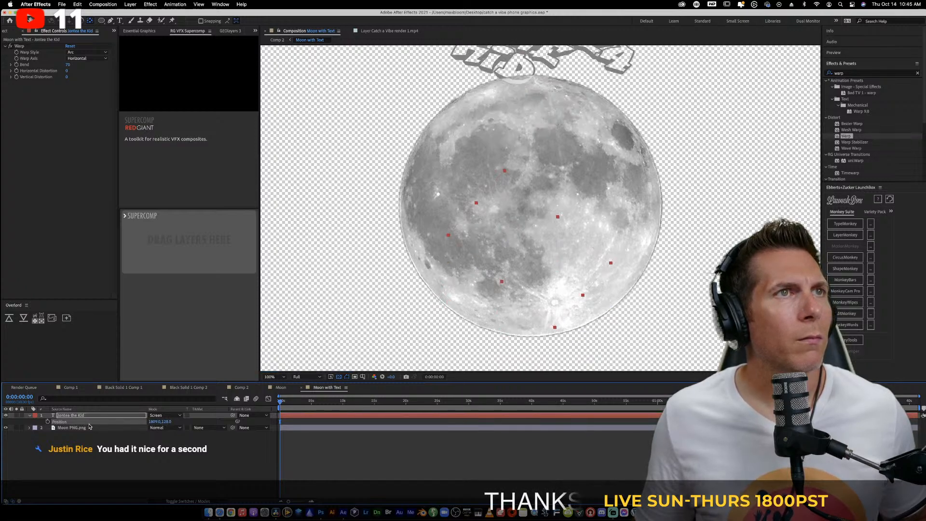
pyautogui.moveTo(165, 423); pyautogui.dragTo(351, 426)
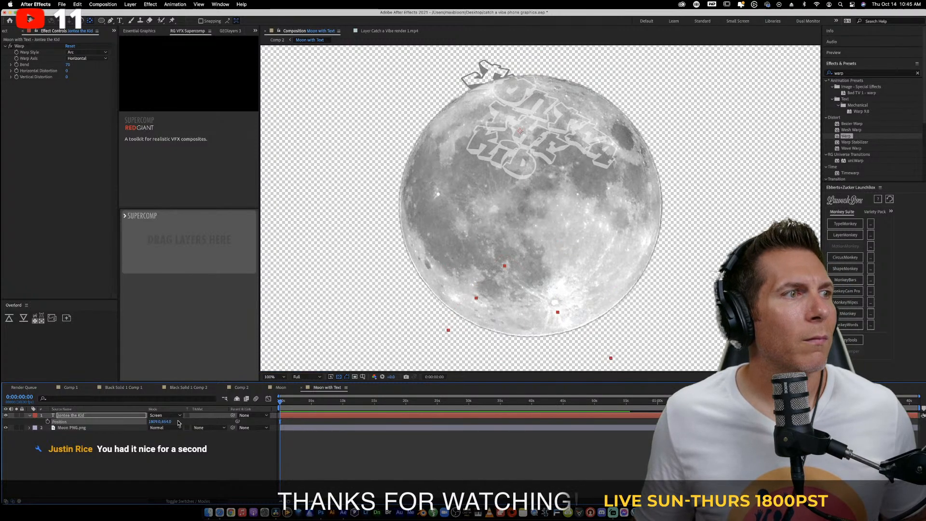
pyautogui.moveTo(175, 422); pyautogui.dragTo(241, 424)
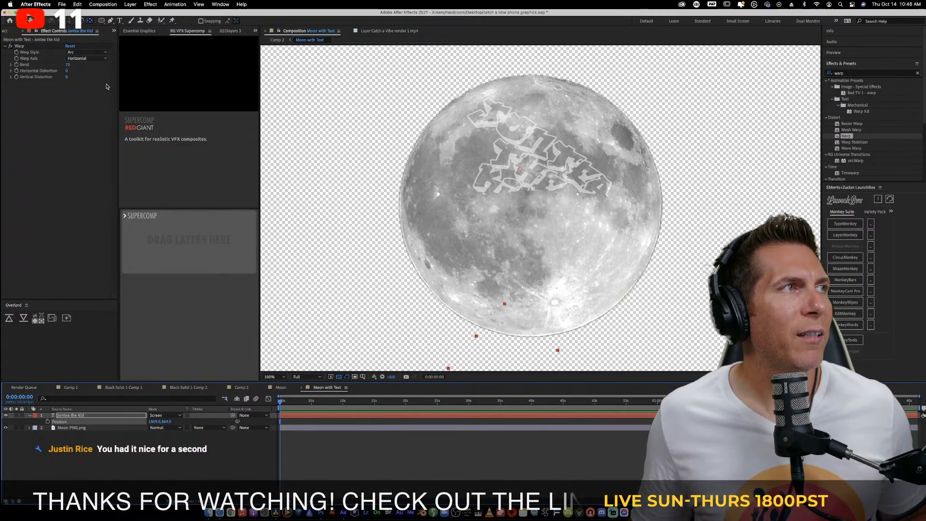
# Remove the Warp effect from the text layer and reset the layer's anchor point
pyautogui.click(19, 45)
pyautogui.press('Delete')
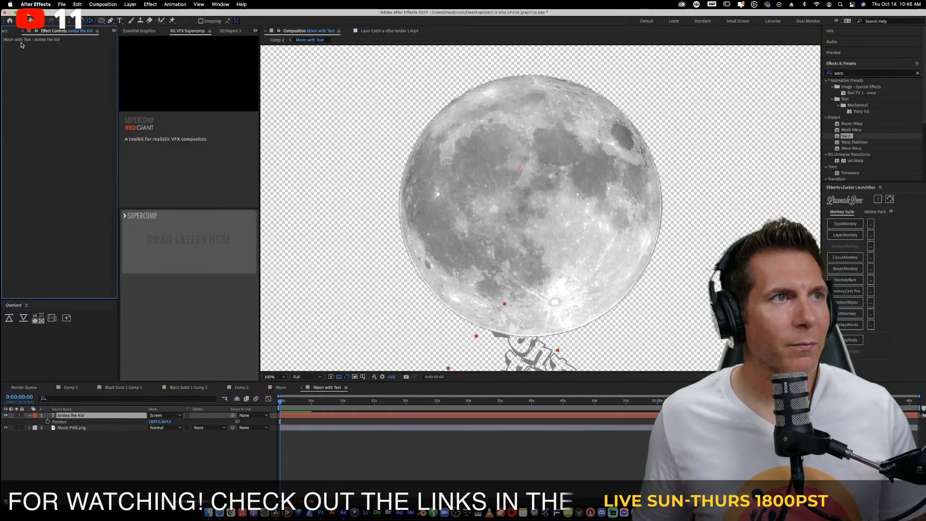
pyautogui.click(72, 417)
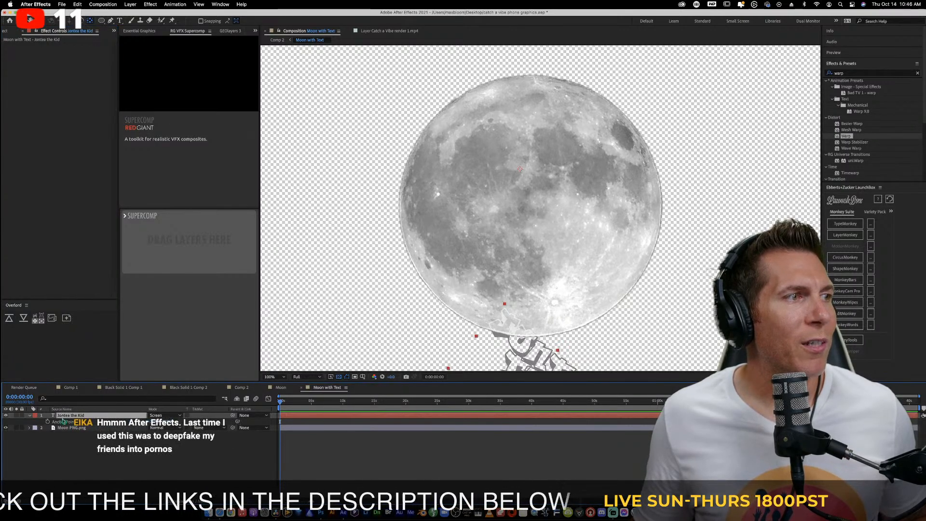
pyautogui.press('Return')
pyautogui.rightClick(64, 423)
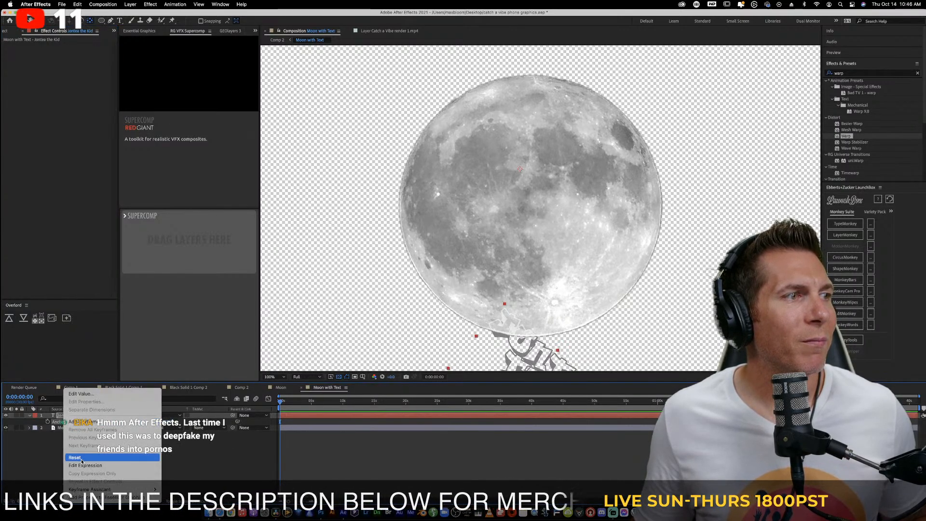
pyautogui.click(102, 447)
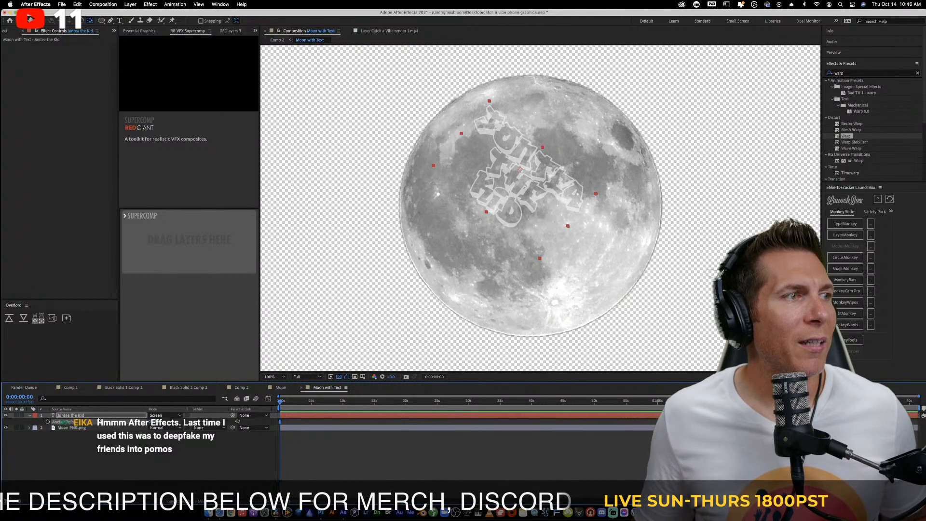
# Show the text layer's Position property and centre the text in the composition
pyautogui.rightClick(83, 415)
pyautogui.moveTo(96, 454)
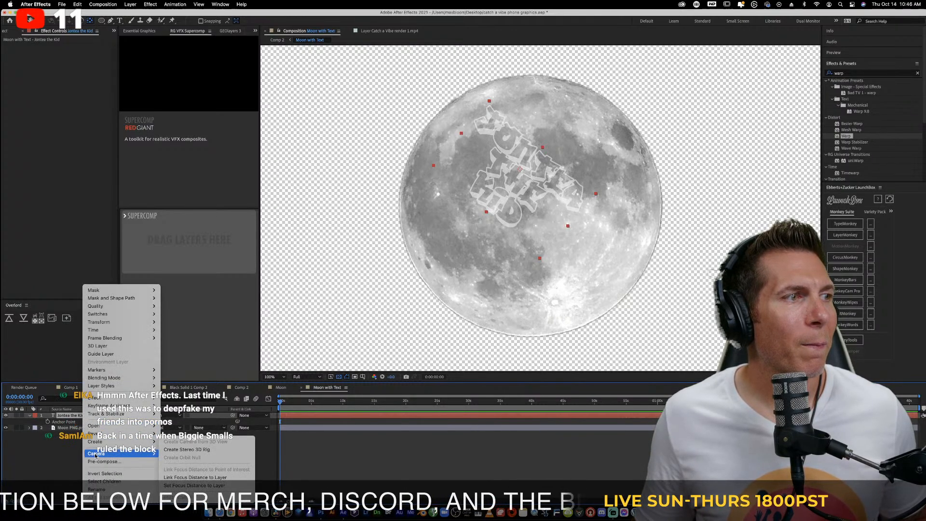
pyautogui.click(162, 428)
pyautogui.press('p')
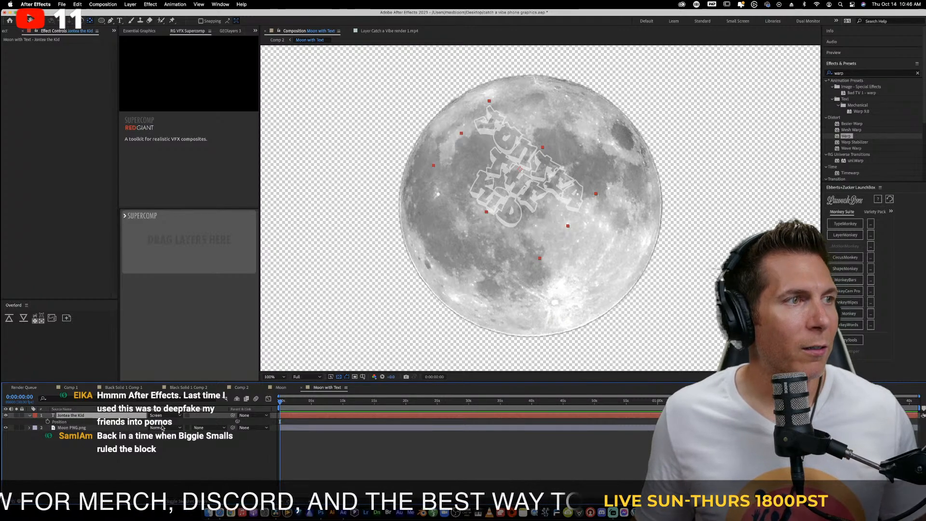
pyautogui.click(63, 423)
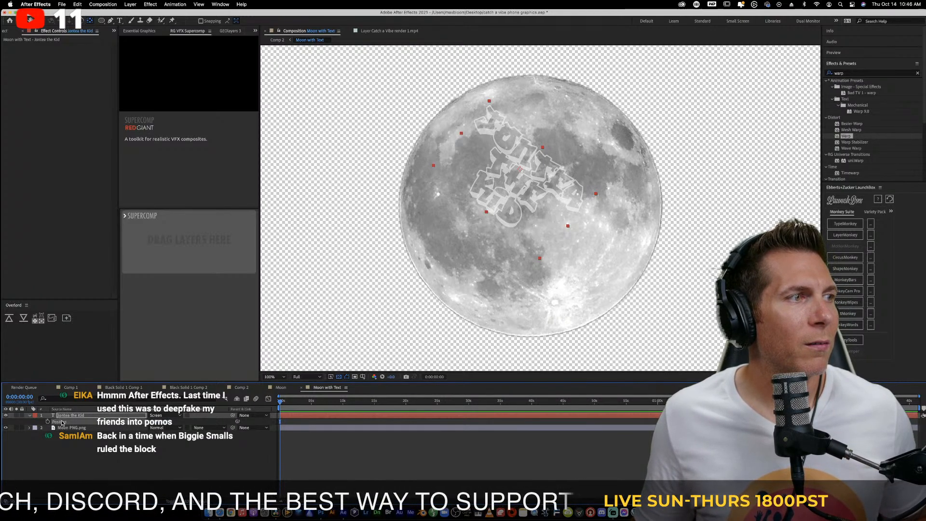
pyautogui.press('super+Home')
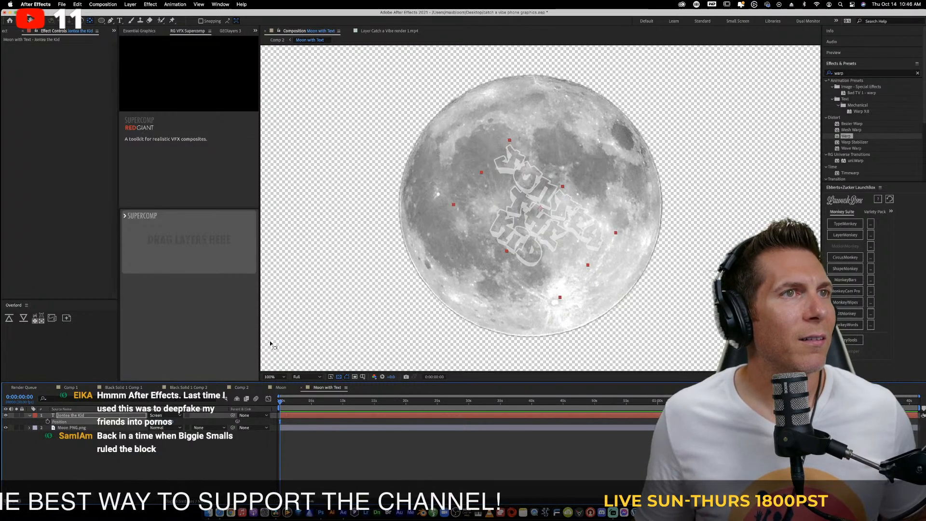
# Pre-compose the graffiti text layer and apply the Warp effect to the resulting precomp layer
pyautogui.rightClick(87, 415)
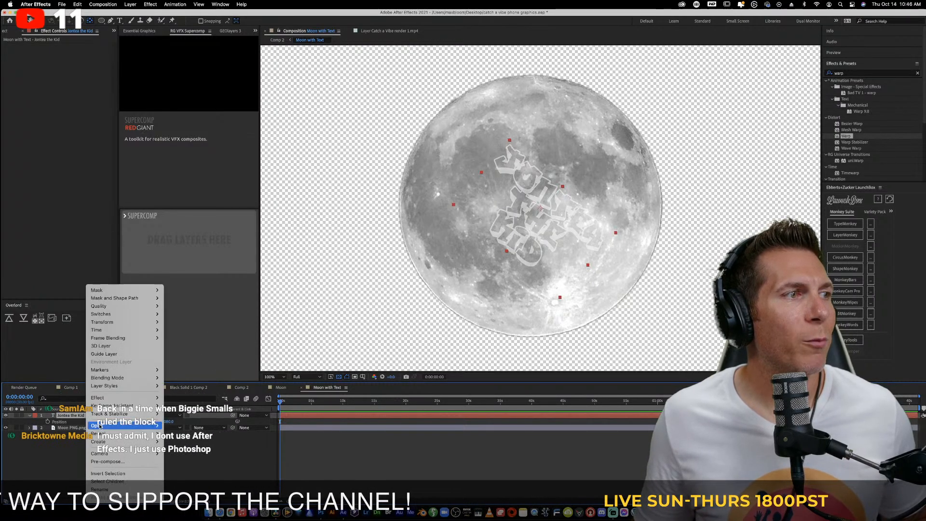
pyautogui.click(107, 461)
pyautogui.click(680, 254)
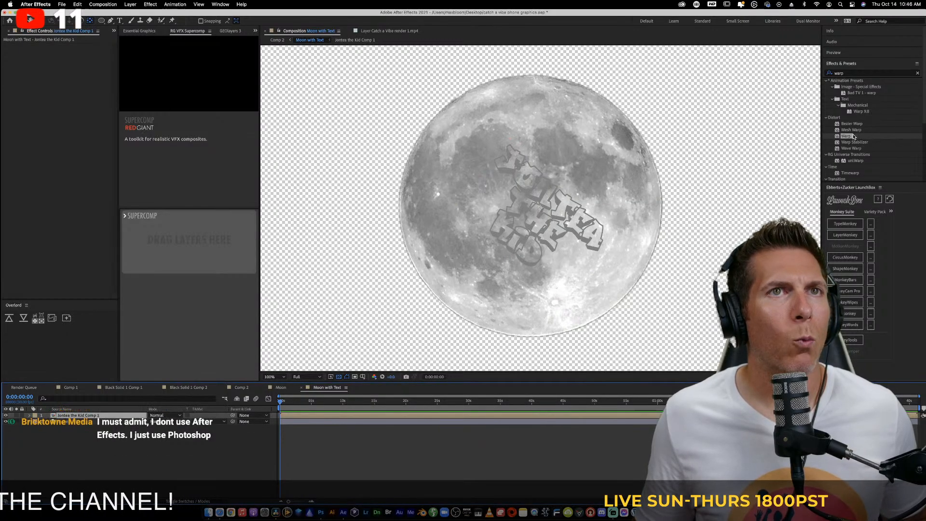
pyautogui.moveTo(854, 136); pyautogui.dragTo(80, 417)
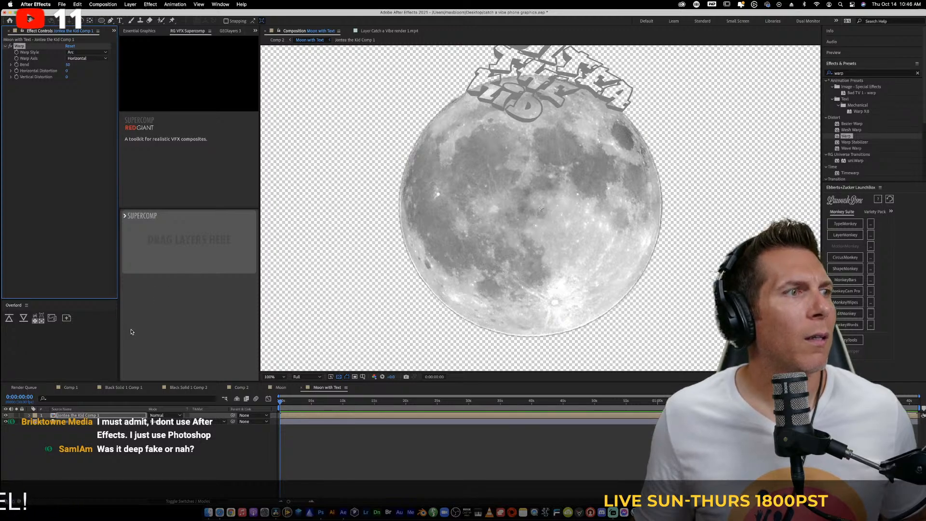
pyautogui.click(272, 407)
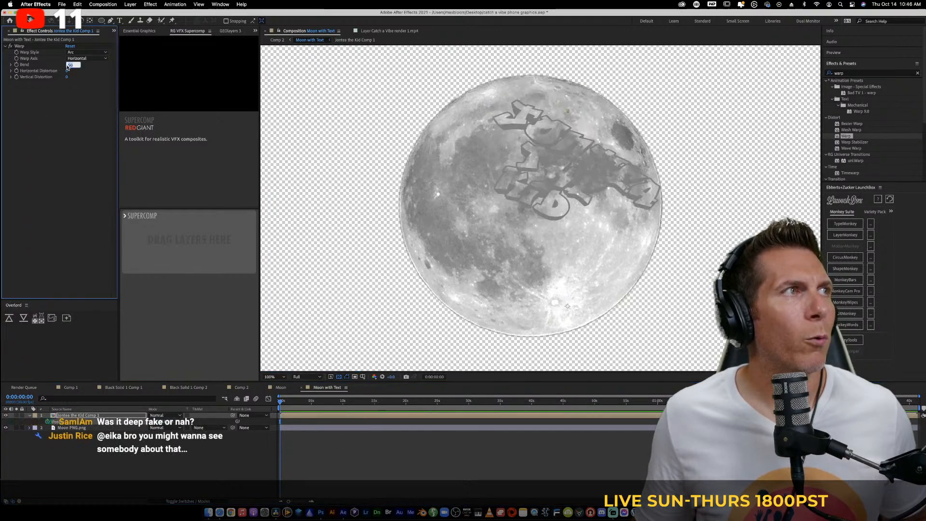
# Set the Warp effect's Bend to 75 on the text precomp
pyautogui.click(67, 65)
pyautogui.write('75')
pyautogui.press('Return')
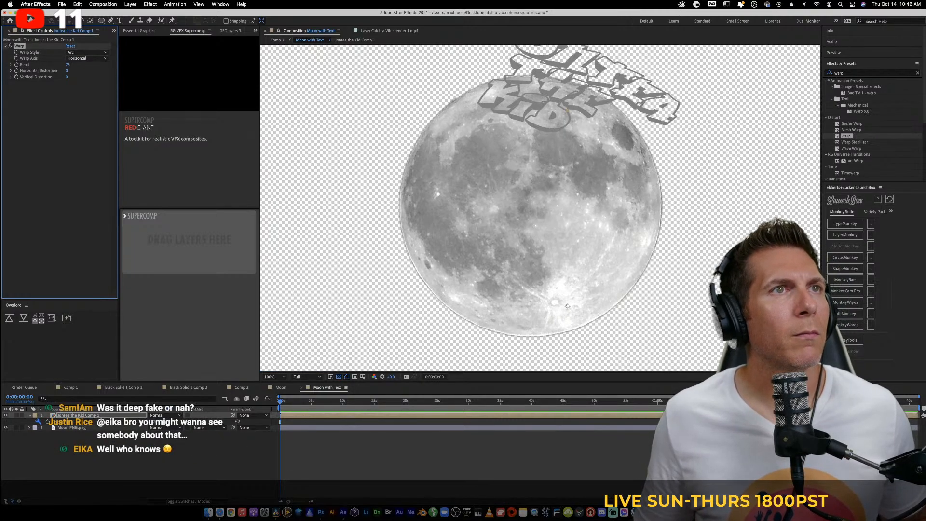
# Try the Arc Upper, Shell Lower, Shell Upper and Wave warp styles on the text precomp
pyautogui.click(86, 53)
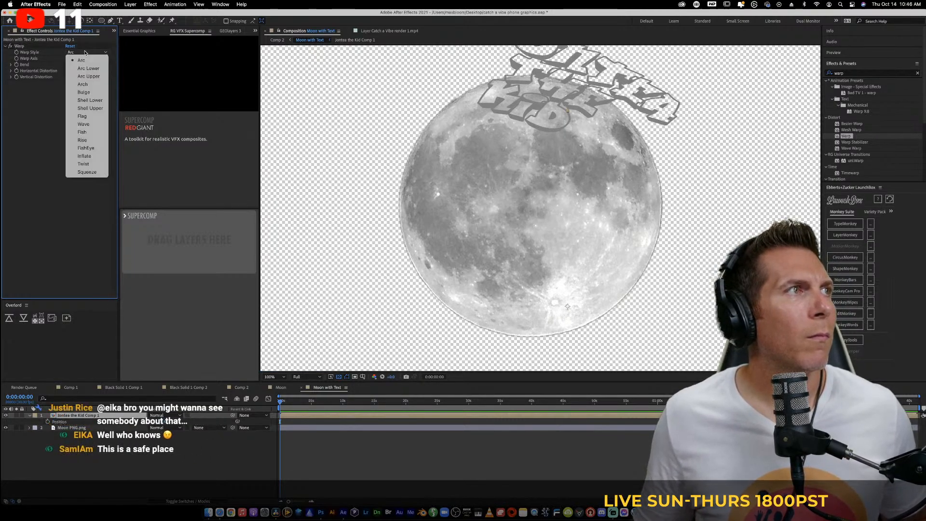
pyautogui.click(90, 76)
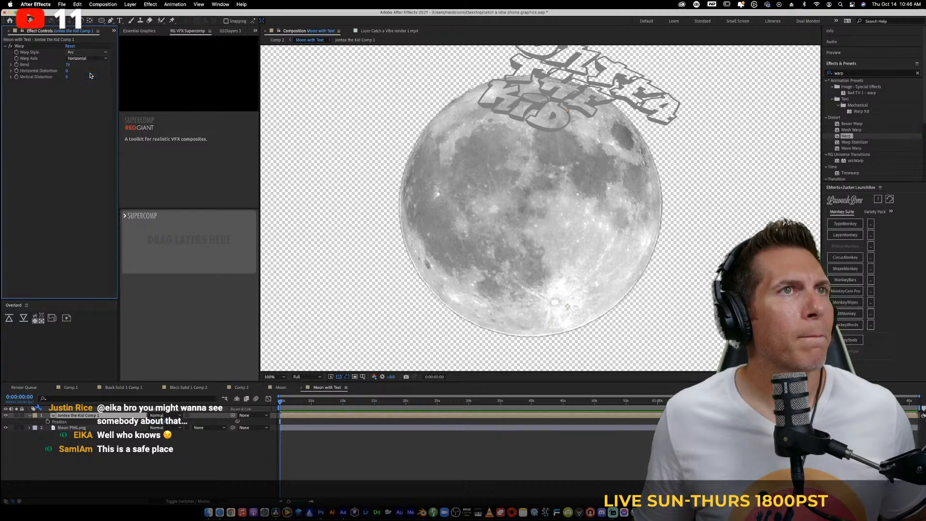
pyautogui.click(87, 52)
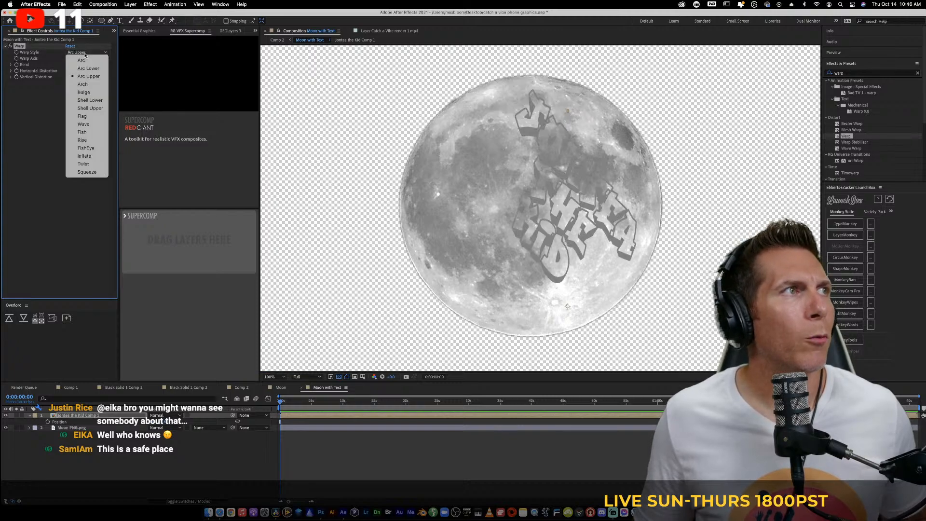
pyautogui.click(91, 96)
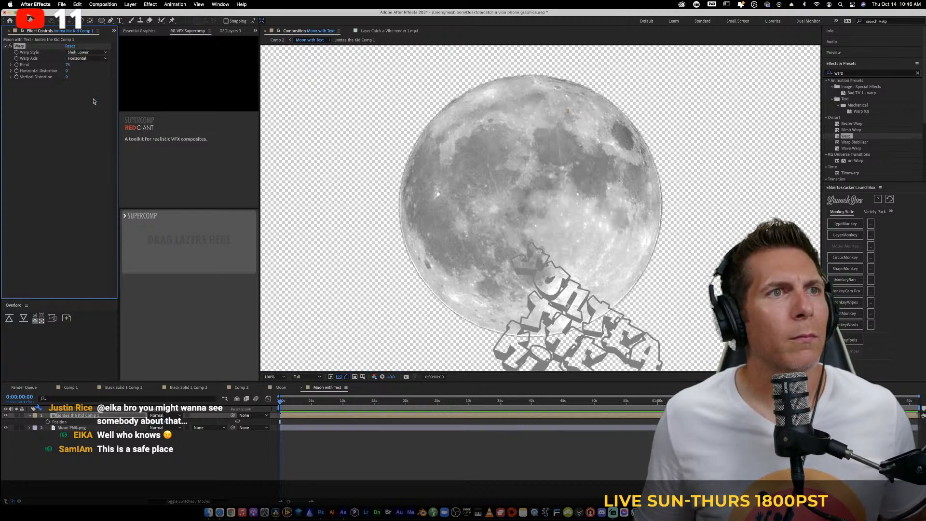
pyautogui.click(89, 51)
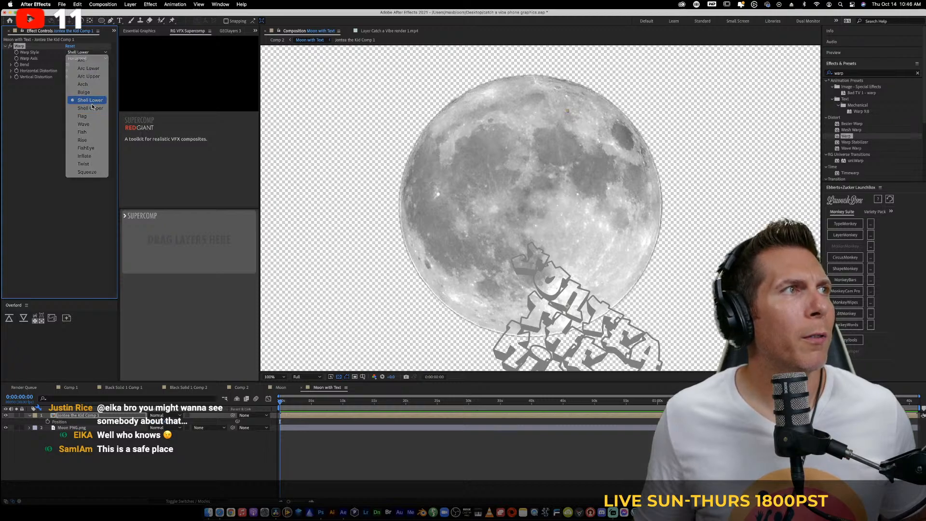
pyautogui.click(87, 49)
pyautogui.click(87, 49)
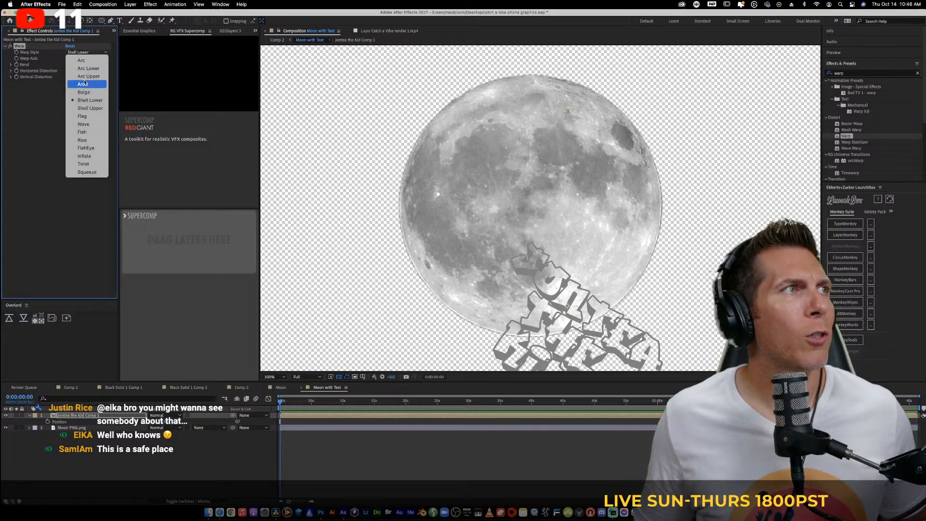
pyautogui.click(88, 108)
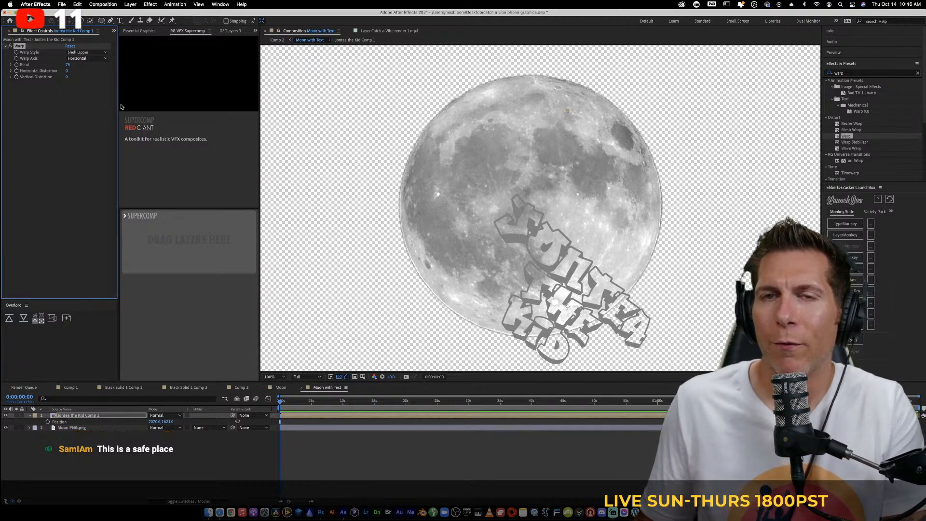
pyautogui.click(86, 52)
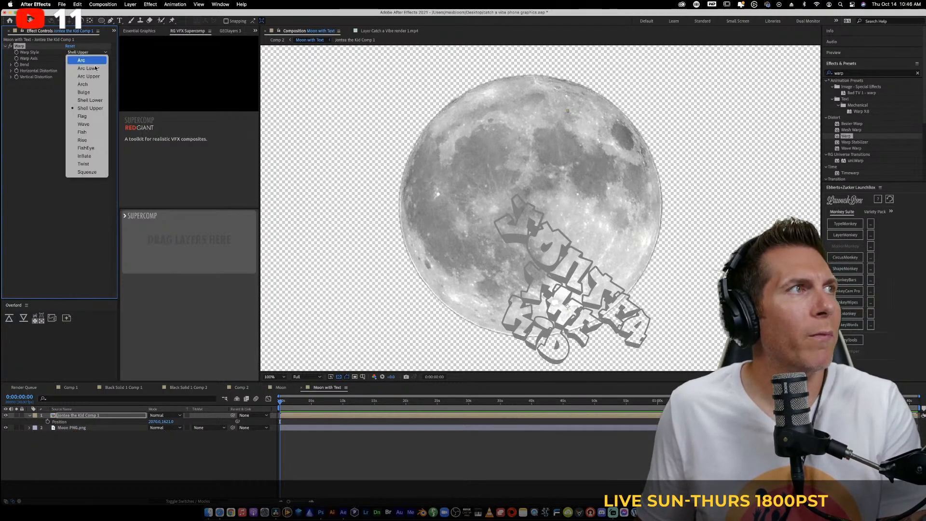
pyautogui.click(103, 124)
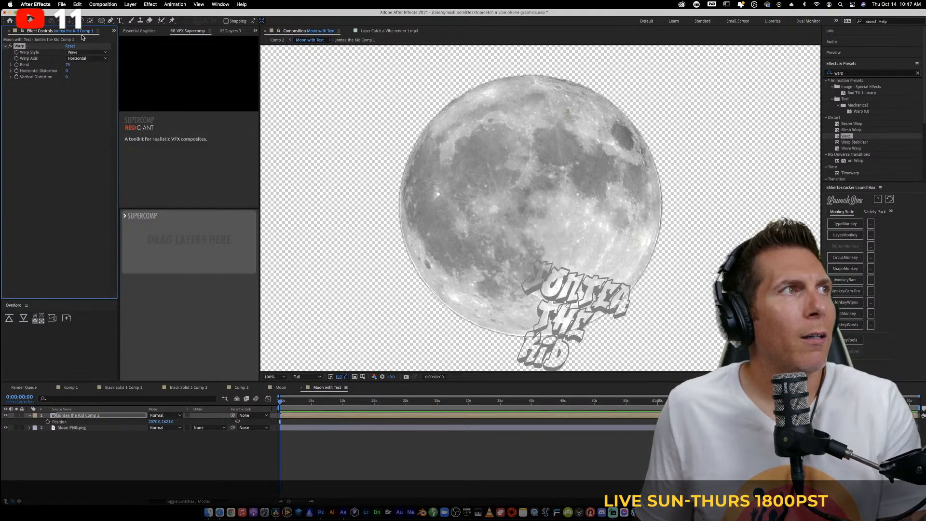
# Set the warp style to FishEye and move the text precomp up onto the moon's upper right area
pyautogui.click(85, 52)
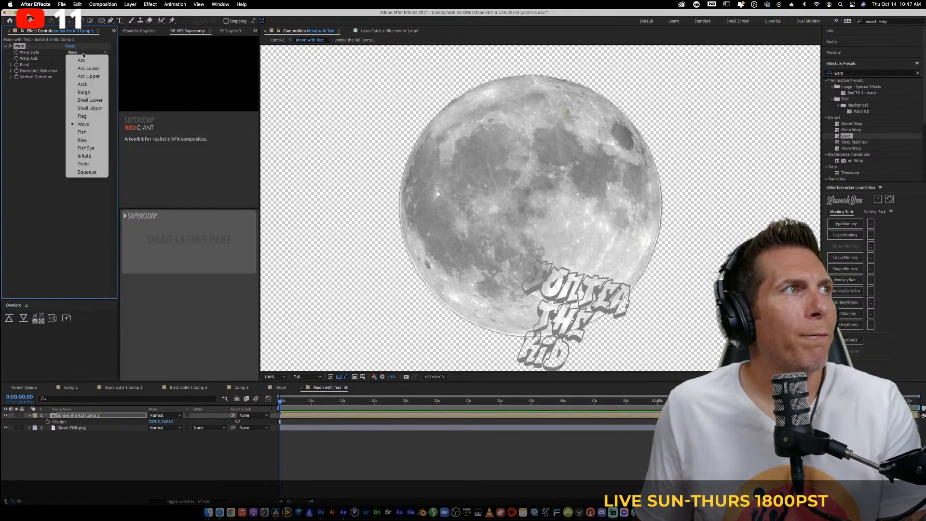
pyautogui.click(96, 147)
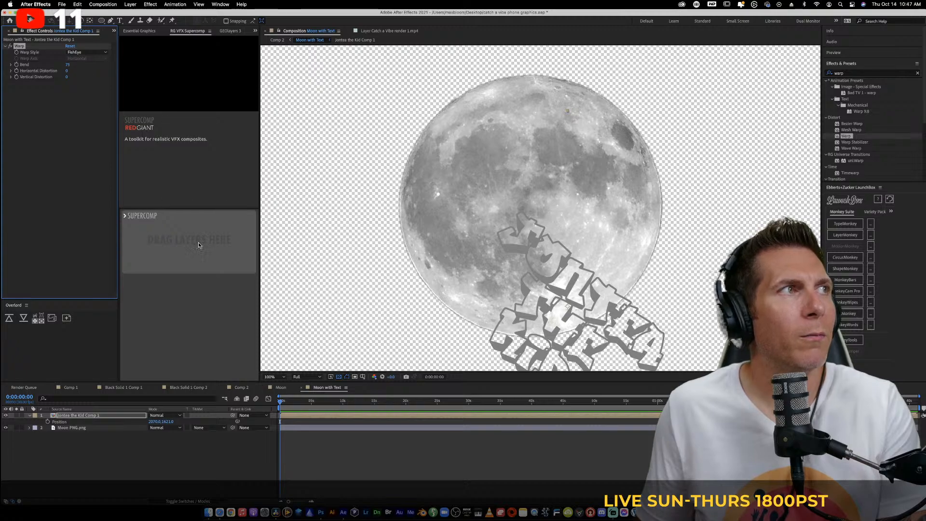
pyautogui.moveTo(565, 320); pyautogui.dragTo(569, 220)
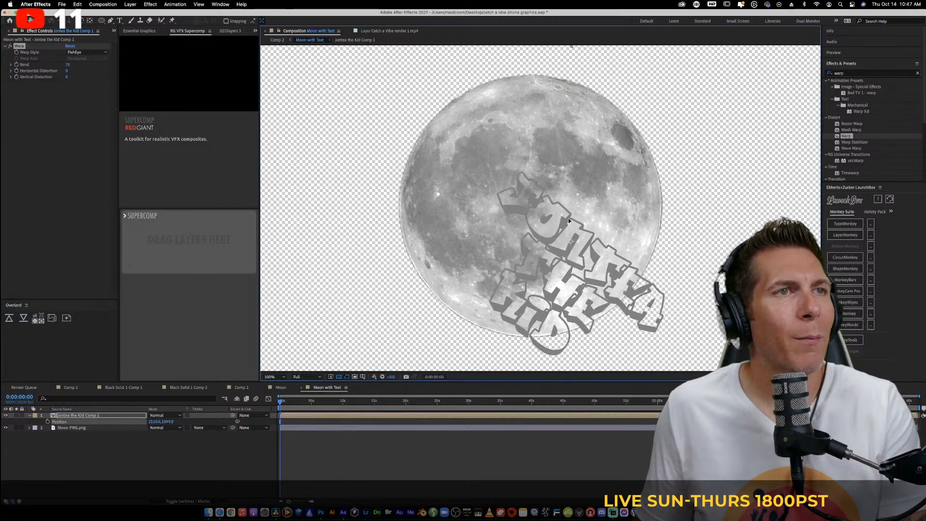
pyautogui.moveTo(554, 162); pyautogui.dragTo(554, 181)
# Try a Bend value of -75 for the FishEye warp
pyautogui.click(67, 64)
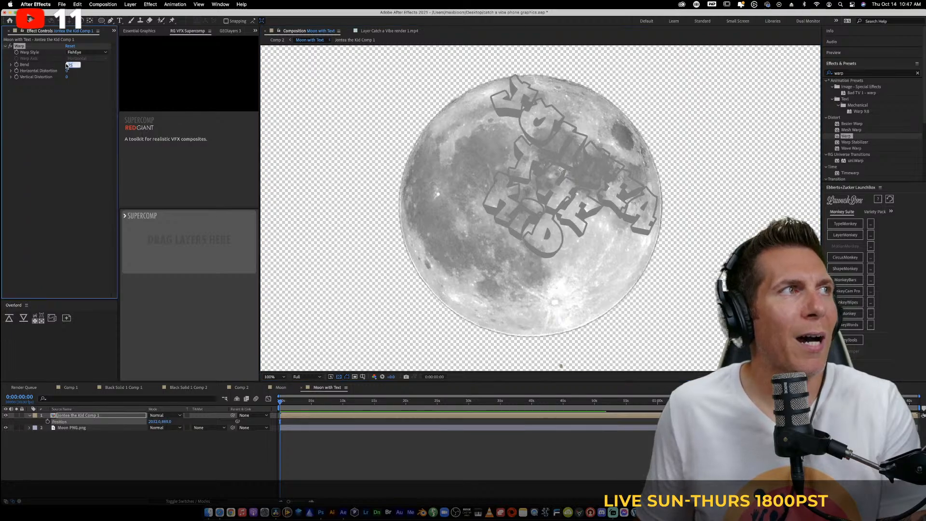
pyautogui.write('-75')
pyautogui.press('Return')
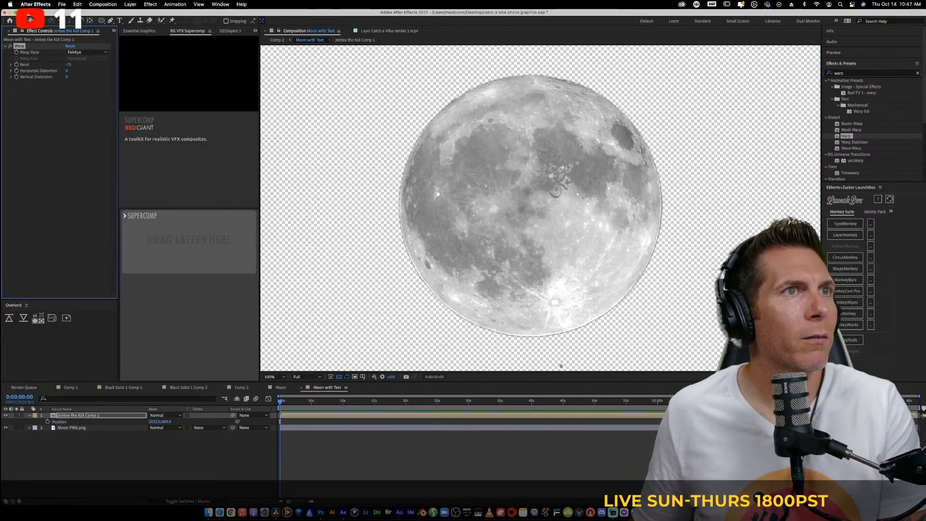
# Set the FishEye warp's Bend to 40 and adjust its distortion, with Vertical Distortion at -100 and a positive Horizontal Distortion
pyautogui.click(68, 65)
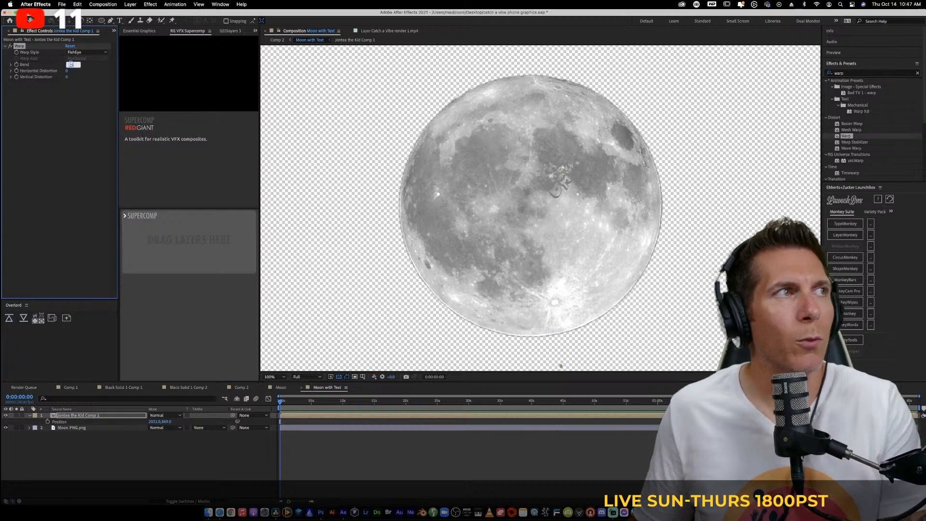
pyautogui.write('40')
pyautogui.press('Return')
pyautogui.click(70, 65)
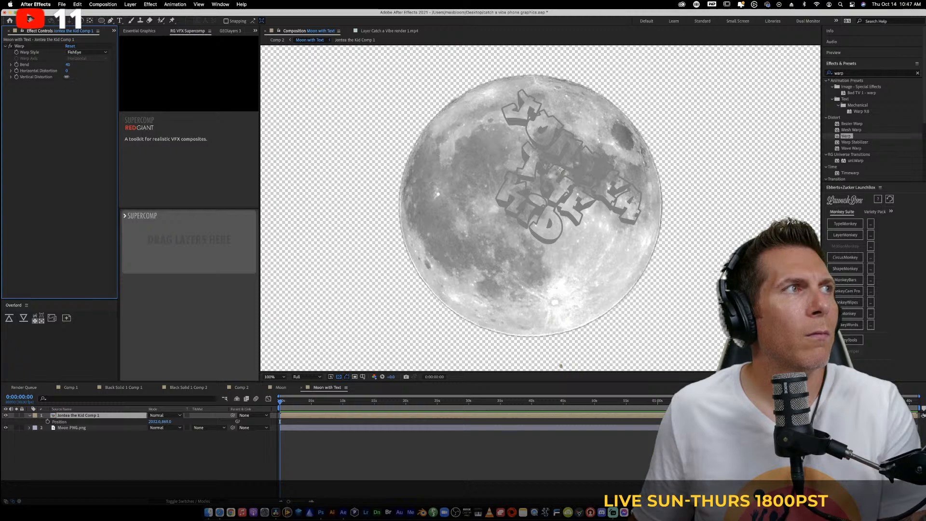
pyautogui.moveTo(70, 79); pyautogui.dragTo(56, 81)
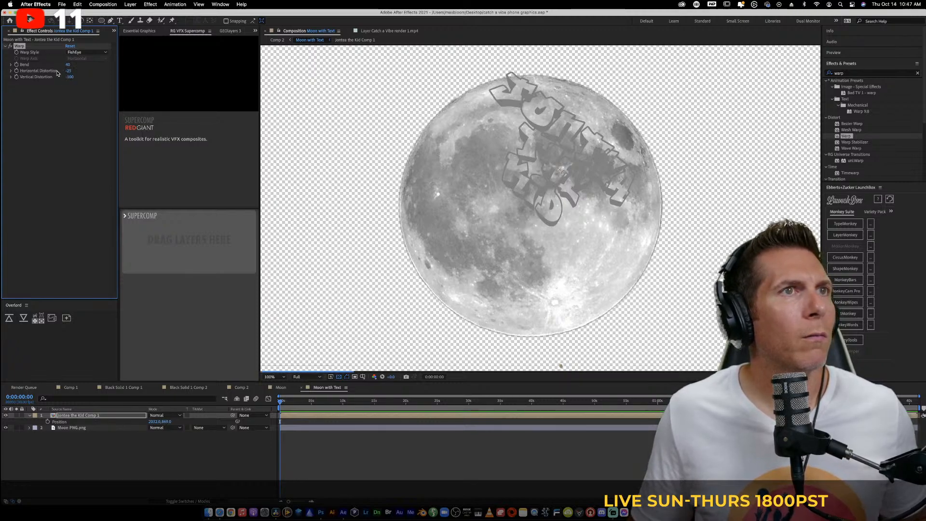
pyautogui.moveTo(58, 73); pyautogui.dragTo(91, 72)
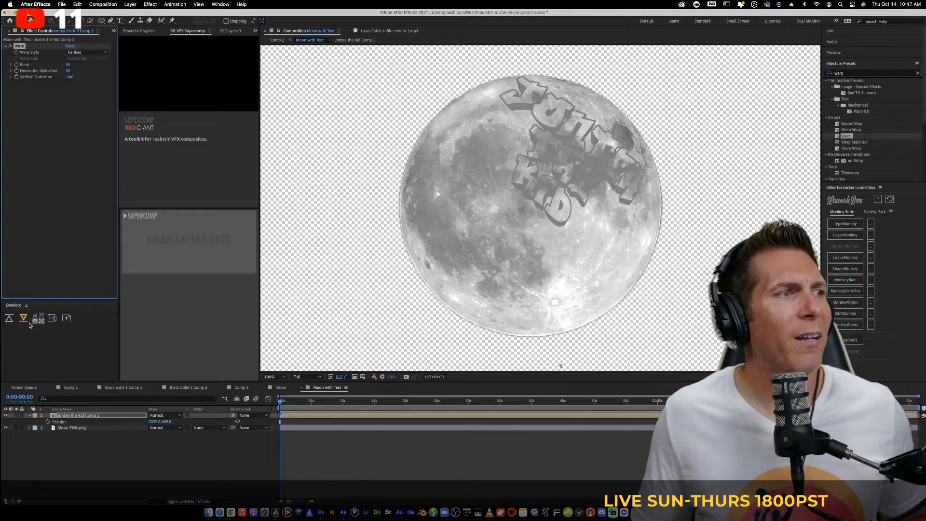
# Test the Overlay, Screen and Color Burn blending modes on the text precomp, then set it to Darken
pyautogui.click(164, 415)
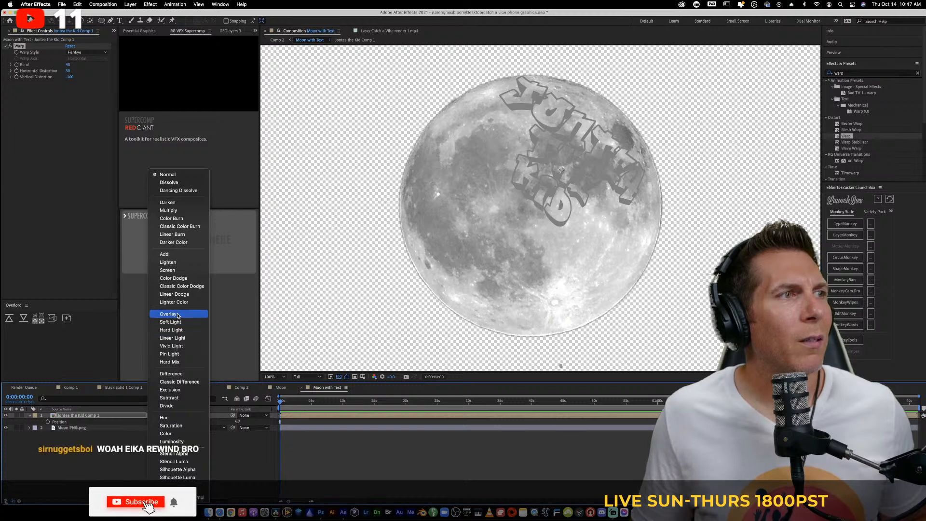
pyautogui.click(178, 316)
pyautogui.click(164, 415)
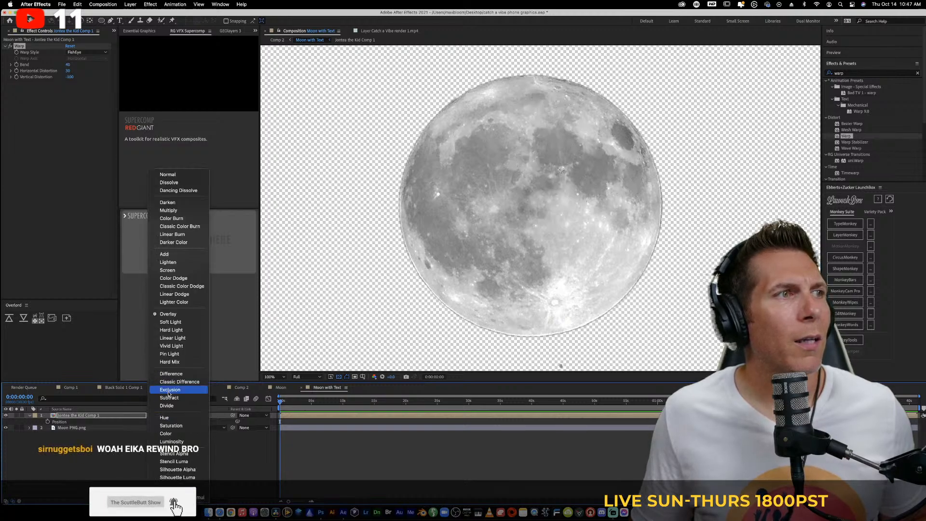
pyautogui.click(189, 272)
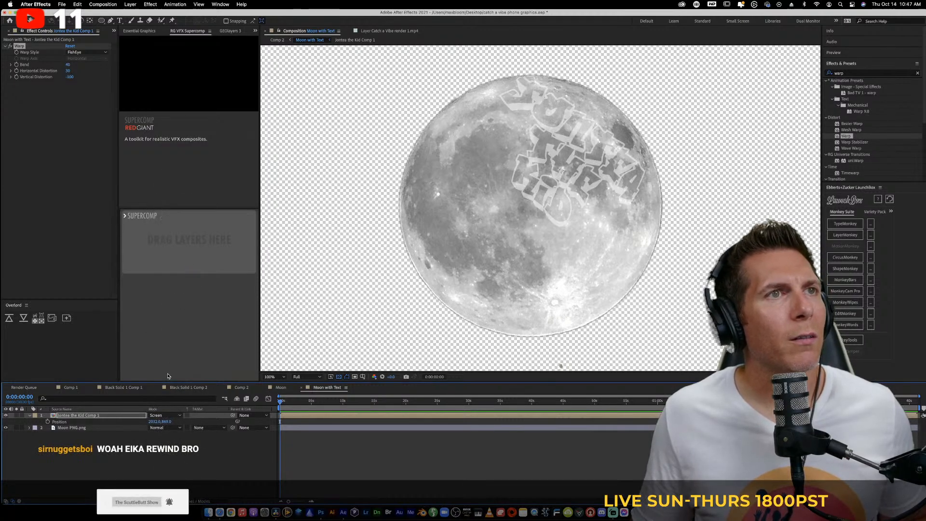
pyautogui.click(164, 415)
pyautogui.click(189, 220)
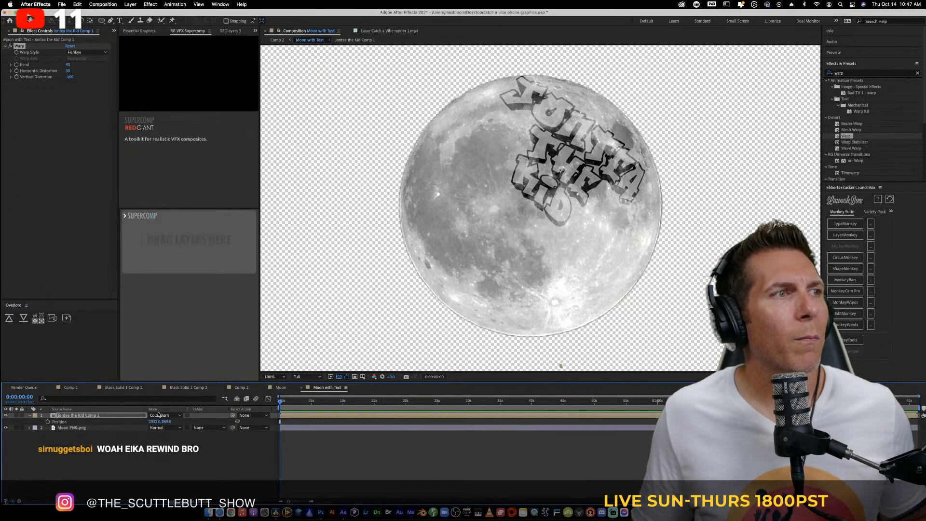
pyautogui.click(164, 415)
pyautogui.click(187, 207)
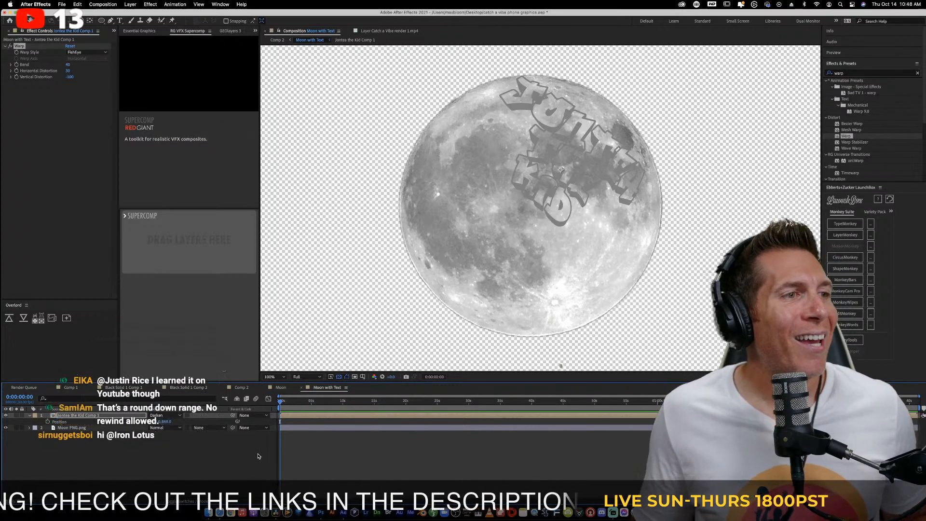
# In Comp 2, add a Position keyframe to the Moon with Text layer at 0:00:00:00
pyautogui.click(243, 389)
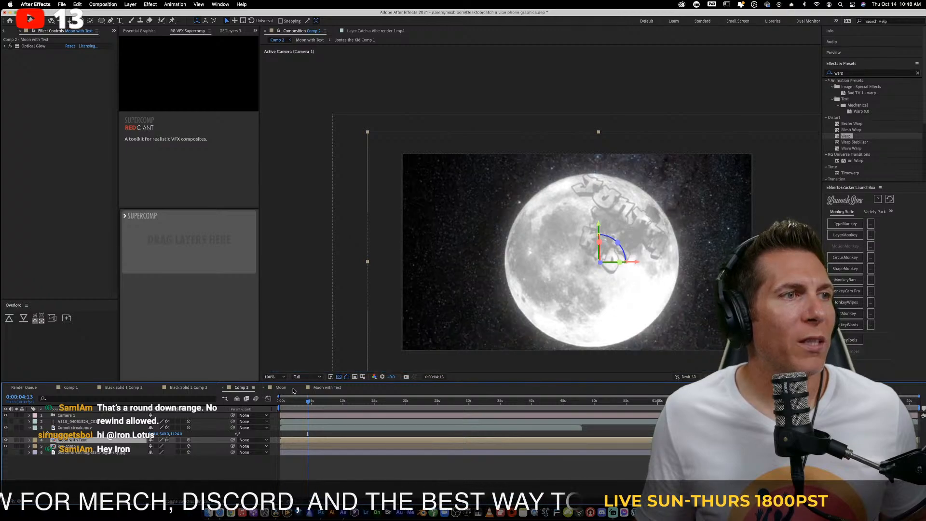
pyautogui.press('space')
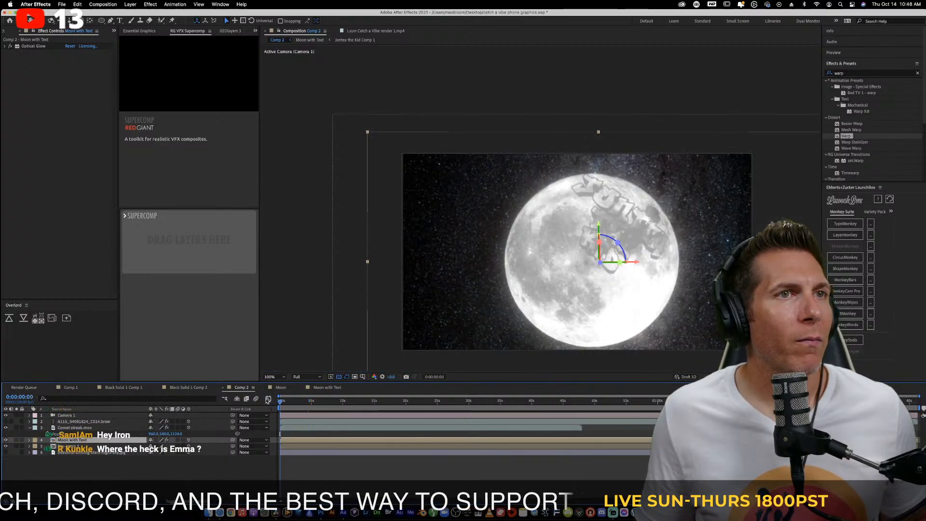
pyautogui.click(75, 428)
pyautogui.click(72, 440)
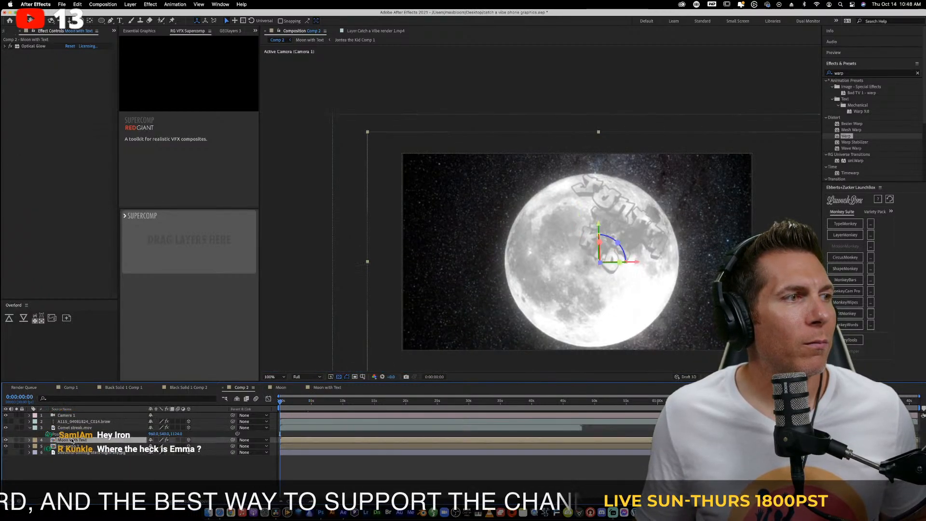
pyautogui.press('p')
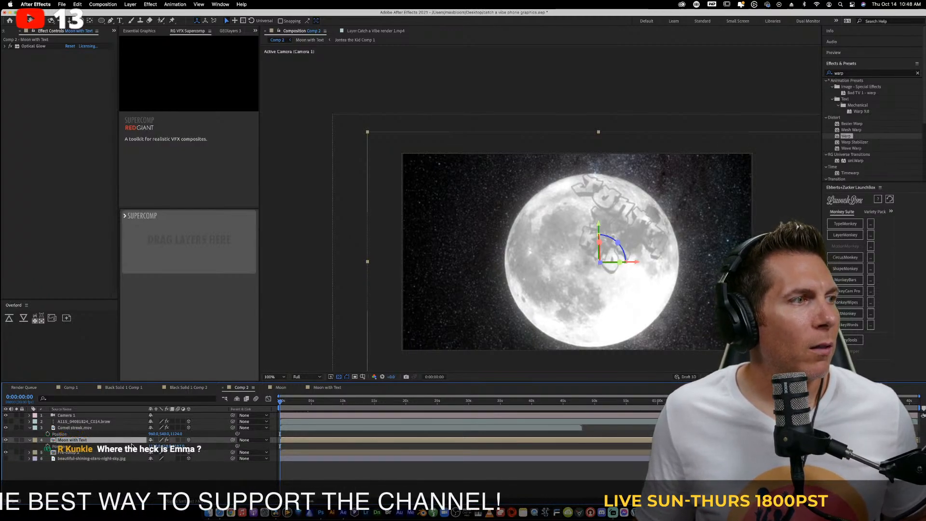
pyautogui.click(50, 447)
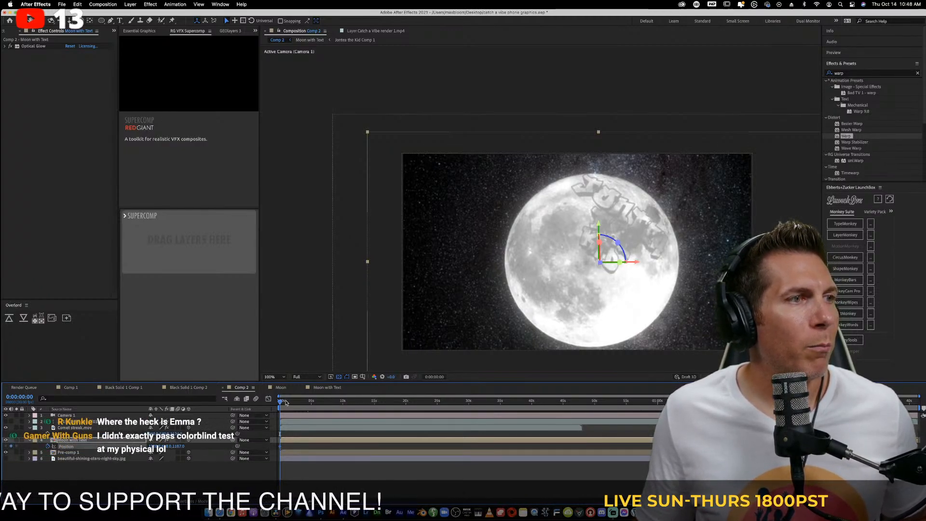
# Keyframe the moon layer's Position at 0:00:47:27 by moving it up and right, partly beyond the frame's edge
pyautogui.moveTo(440, 407); pyautogui.dragTo(581, 409)
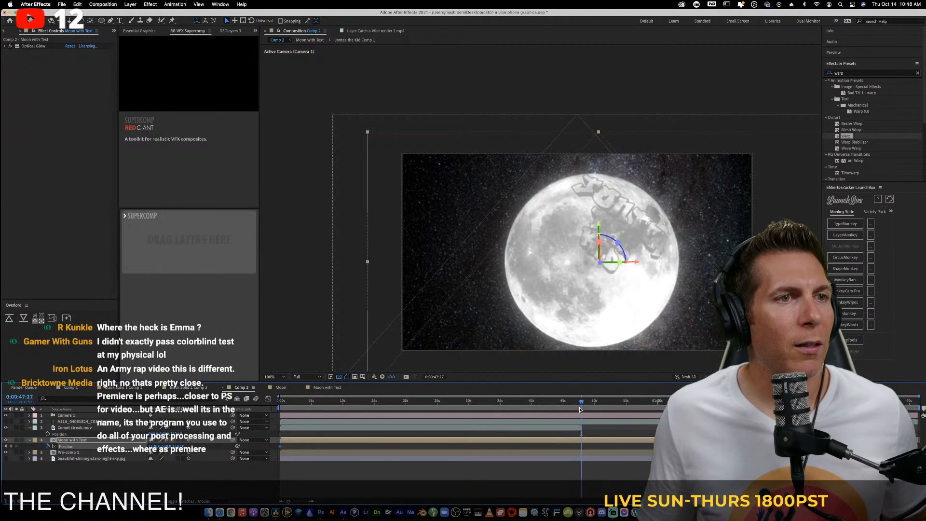
pyautogui.moveTo(546, 313); pyautogui.dragTo(648, 259)
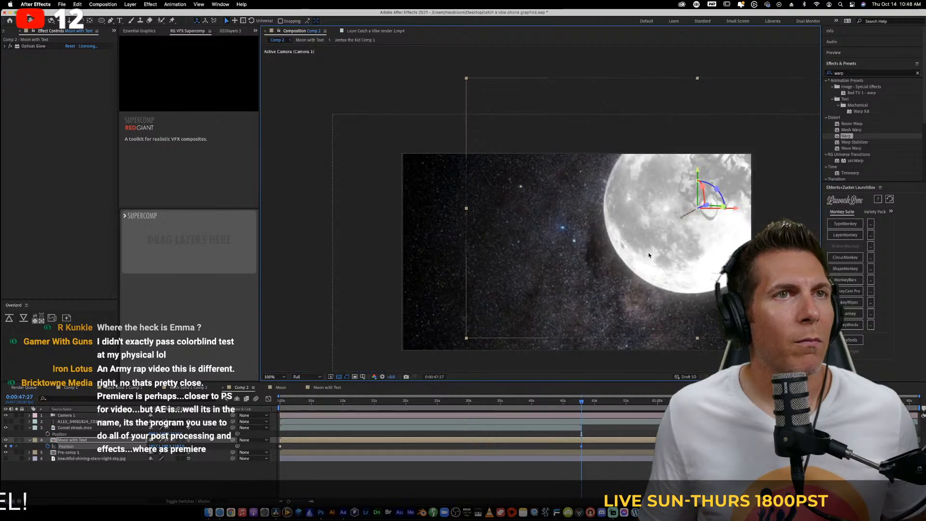
# Preview the moon's Position animation in Comp 2 from the start through about 0:00:21:12
pyautogui.press('Home')
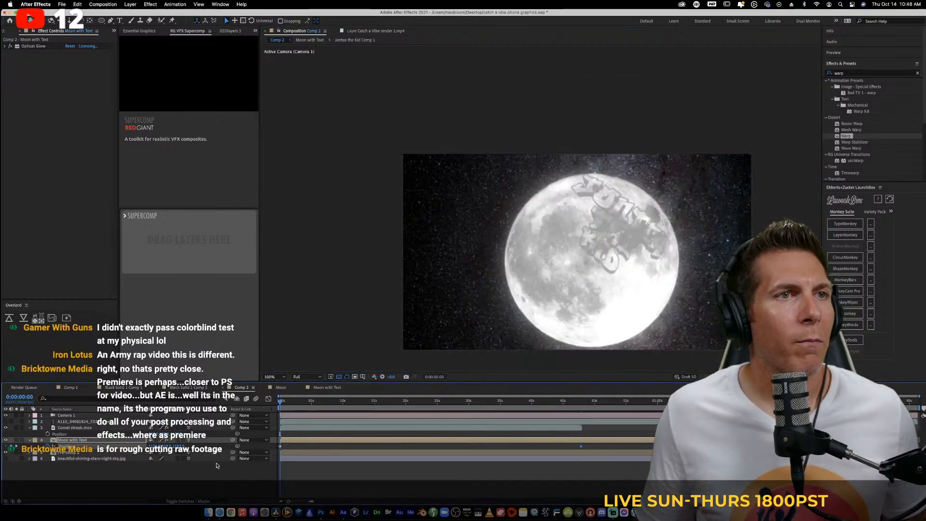
pyautogui.press('space')
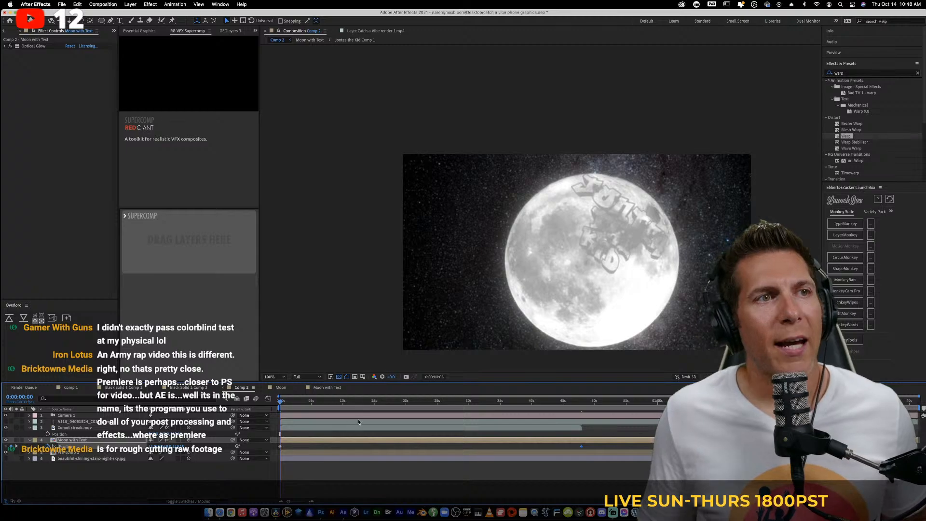
pyautogui.click(307, 401)
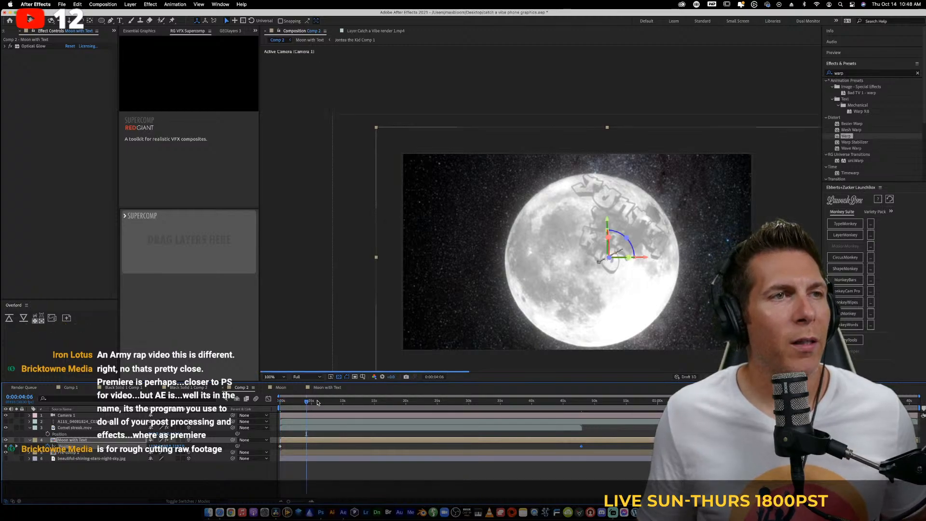
pyautogui.click(338, 401)
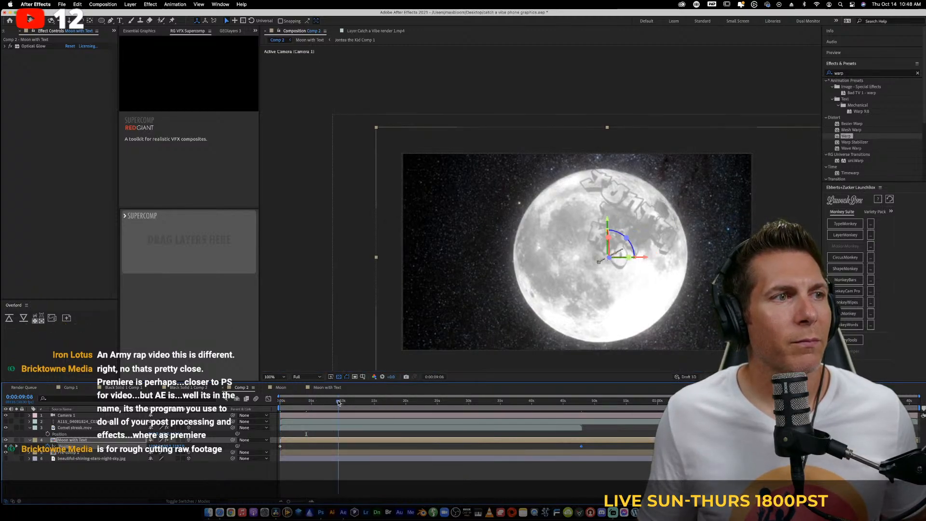
pyautogui.click(380, 401)
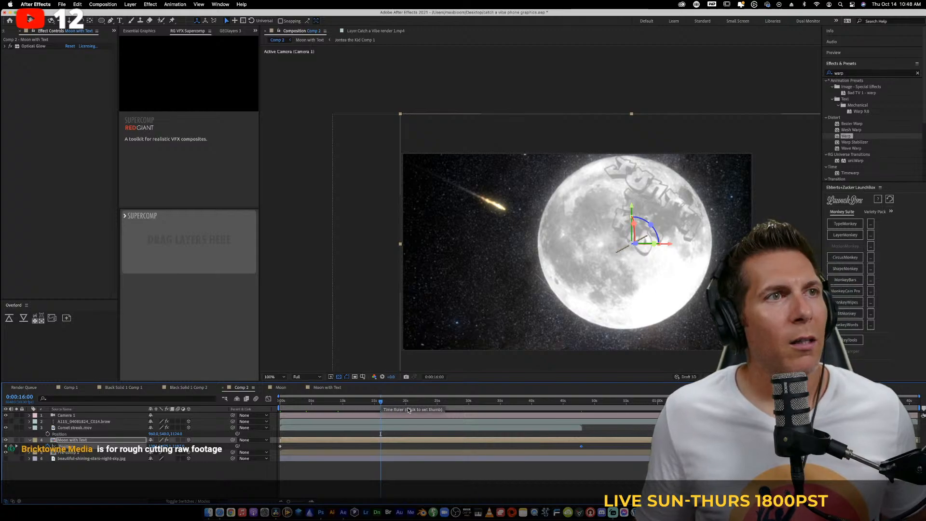
pyautogui.click(414, 404)
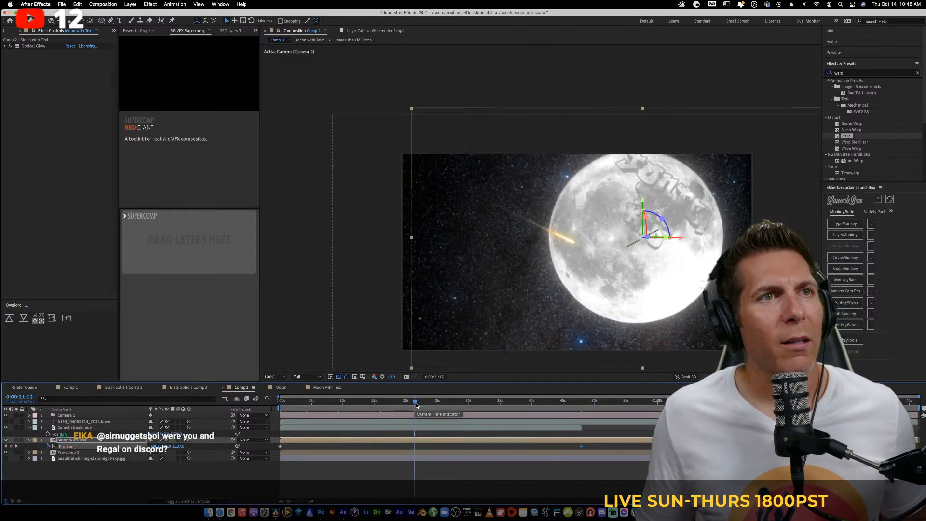
# Check the Moon with Text comp, return to Comp 2 and save the project
pyautogui.click(333, 388)
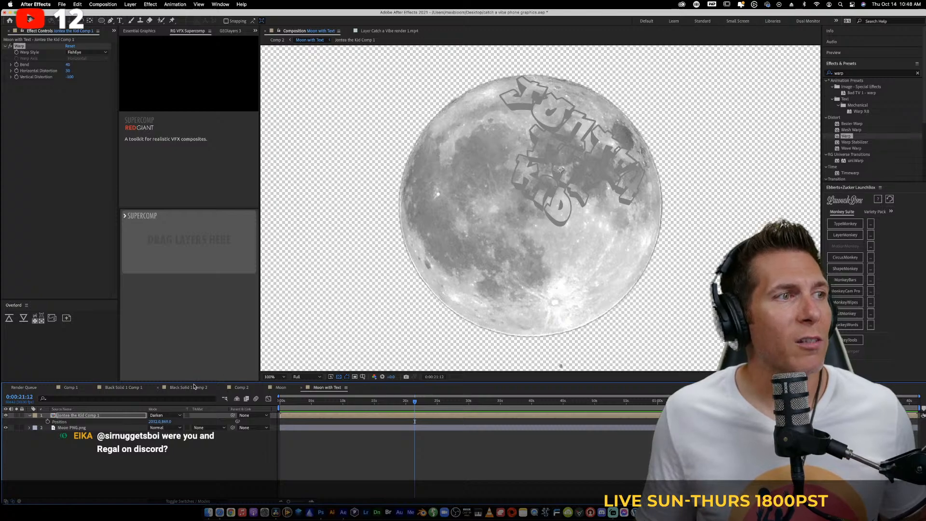
pyautogui.click(232, 389)
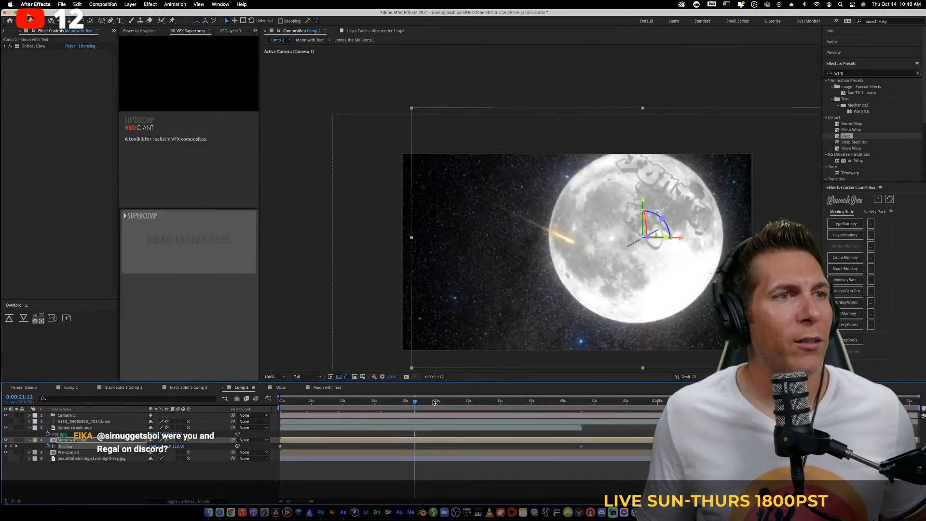
pyautogui.press('super+s')
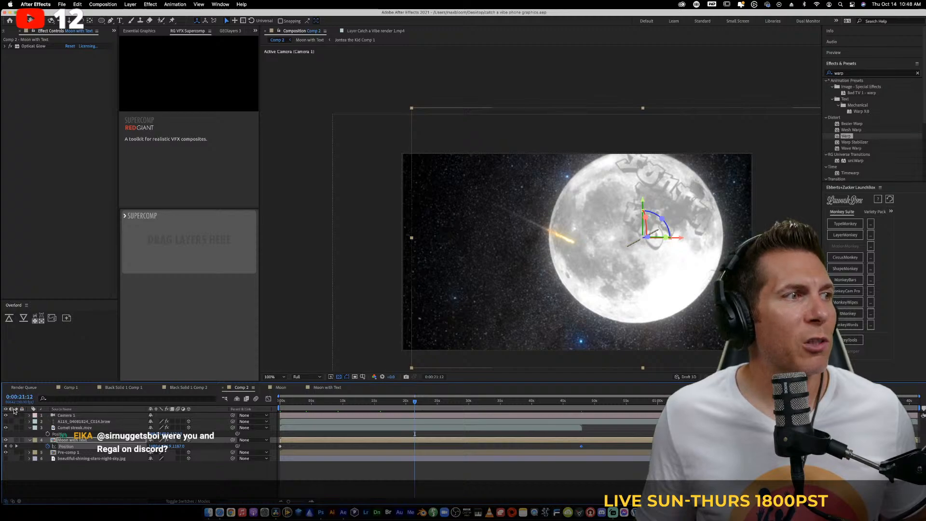
# Temporarily show the A115_04081824_C014.braw layer to check the performer against the moon at 0:00:28:22, then hide it again
pyautogui.click(6, 421)
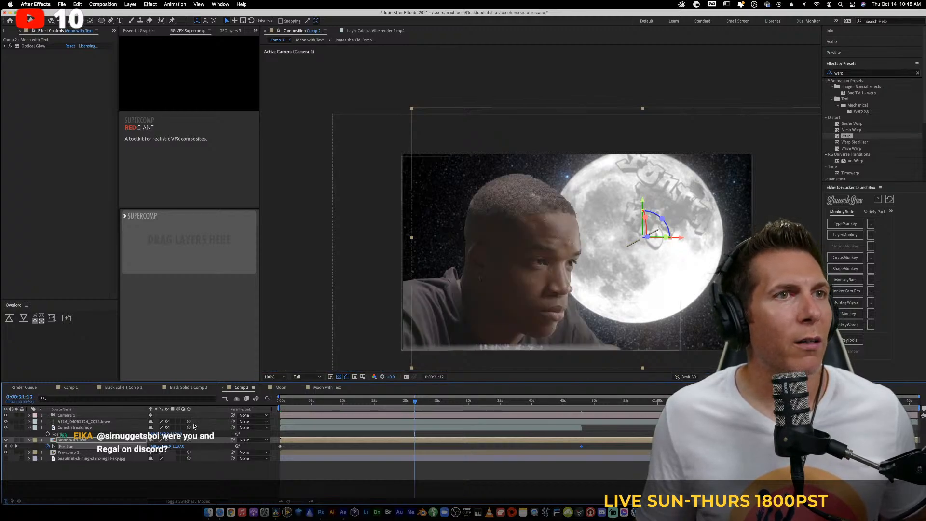
pyautogui.click(461, 401)
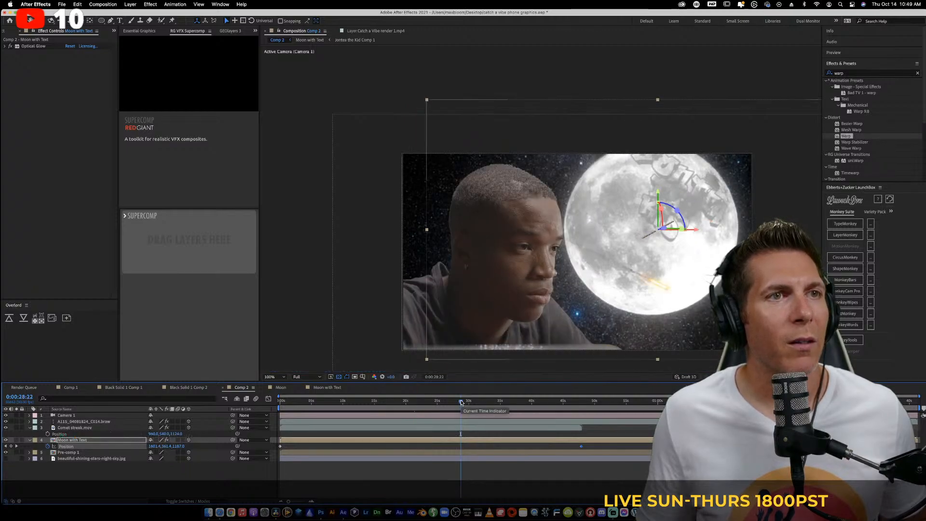
pyautogui.click(5, 421)
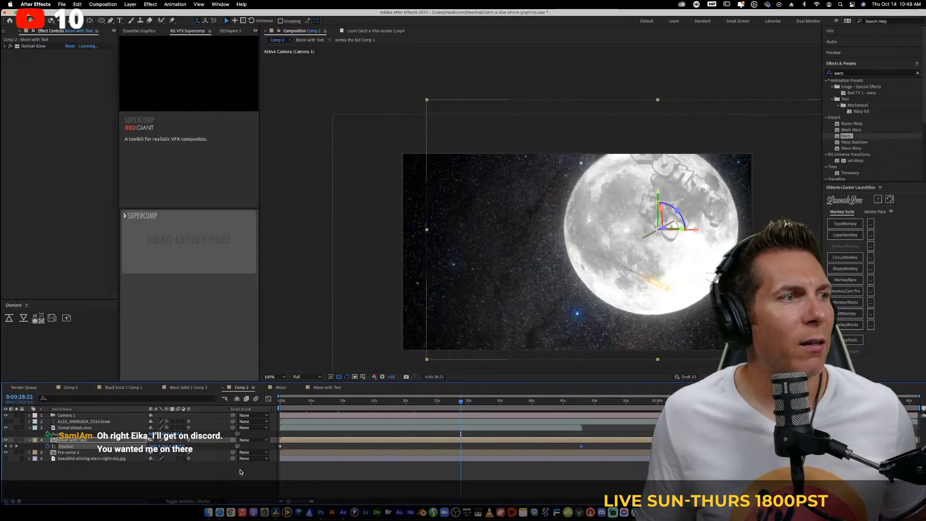
# At 0:00:33:25, show the beautiful-shining-stars-night-sky.jpg layer and push its Z Position back behind the moon
pyautogui.moveTo(494, 404); pyautogui.dragTo(534, 404)
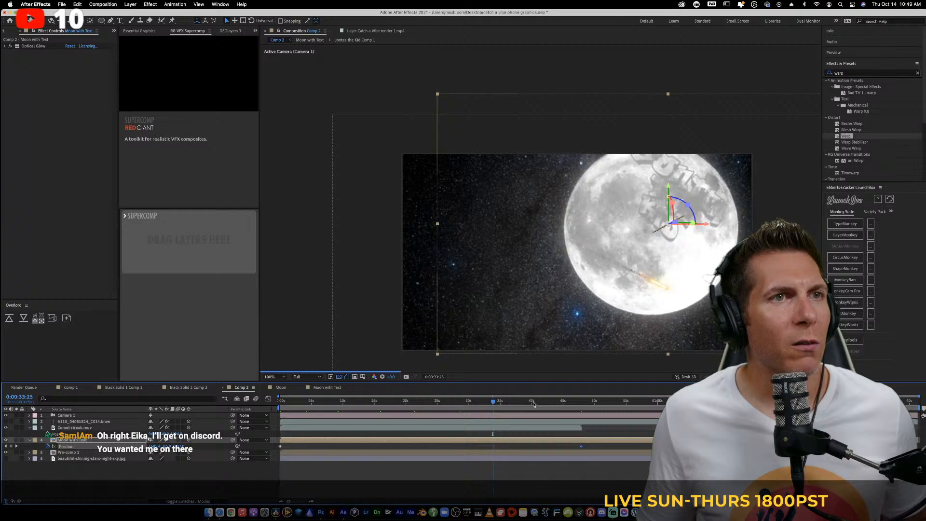
pyautogui.click(5, 459)
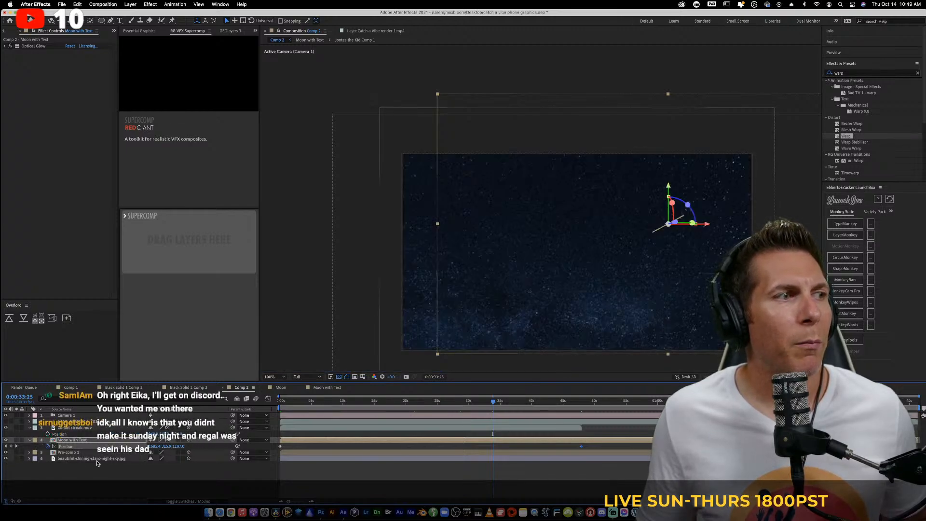
pyautogui.click(116, 458)
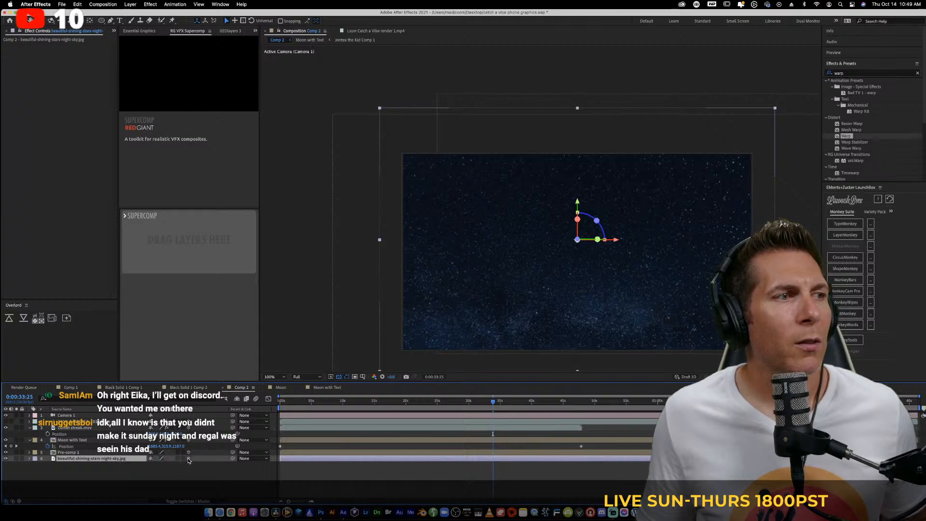
pyautogui.press('p')
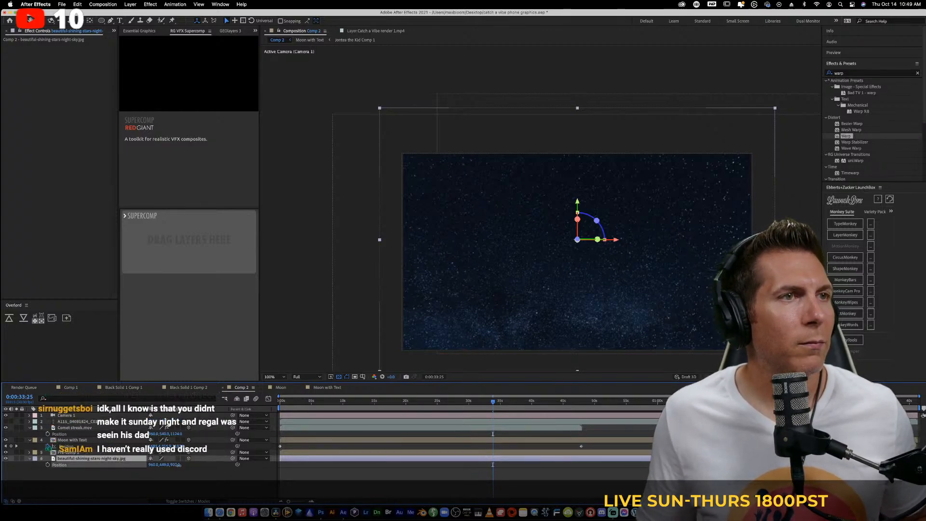
pyautogui.moveTo(178, 465); pyautogui.dragTo(284, 465)
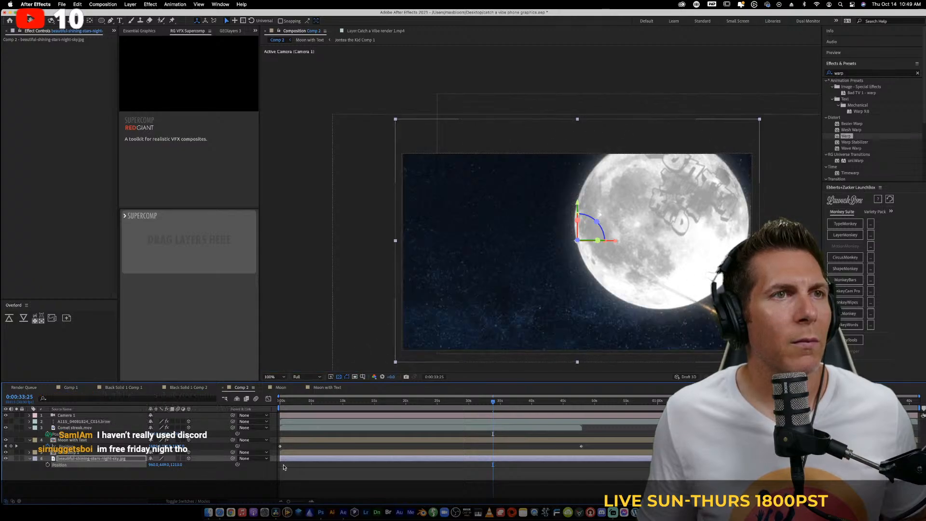
# Set the night-sky image layer's Scale to 60%
pyautogui.press('s')
pyautogui.moveTo(158, 465); pyautogui.dragTo(161, 506)
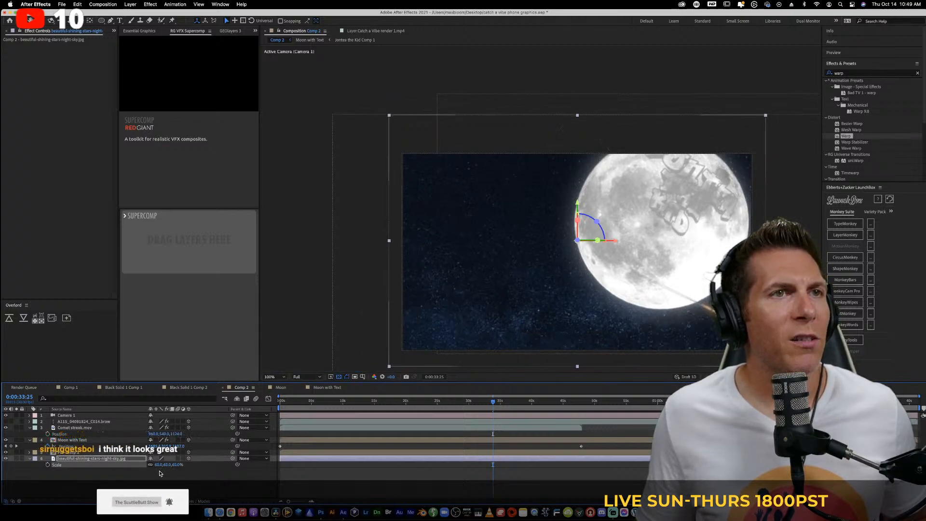
pyautogui.click(161, 473)
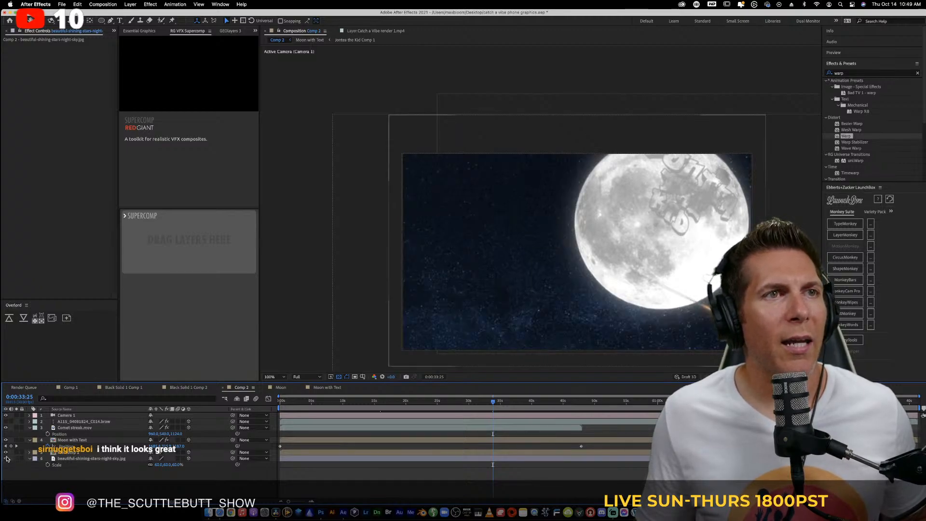
# Compare the two starfield backgrounds by toggling the night-sky image layer's visibility, leaving it hidden
pyautogui.click(7, 457)
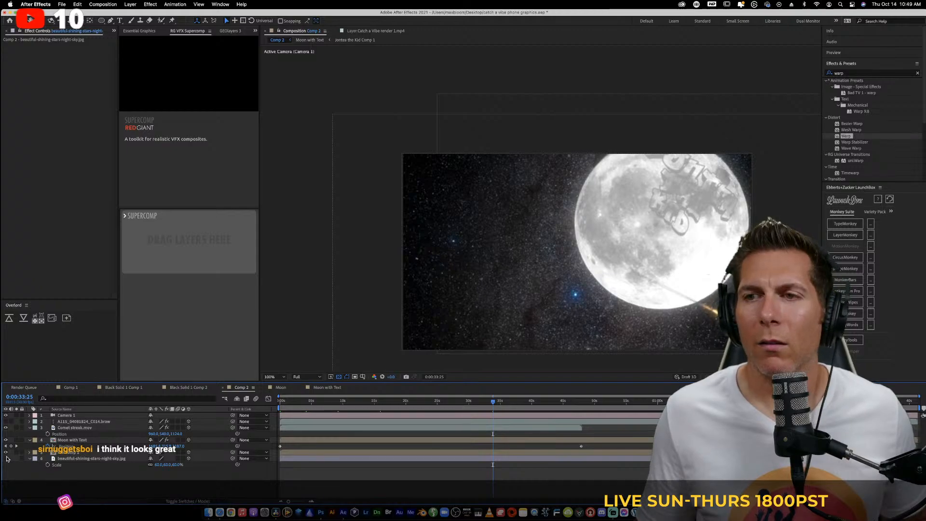
pyautogui.click(6, 458)
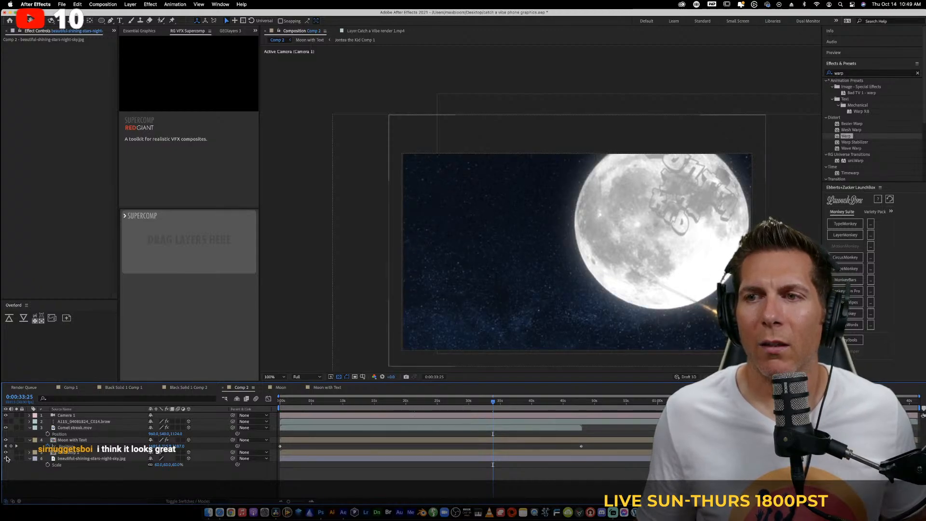
pyautogui.click(6, 458)
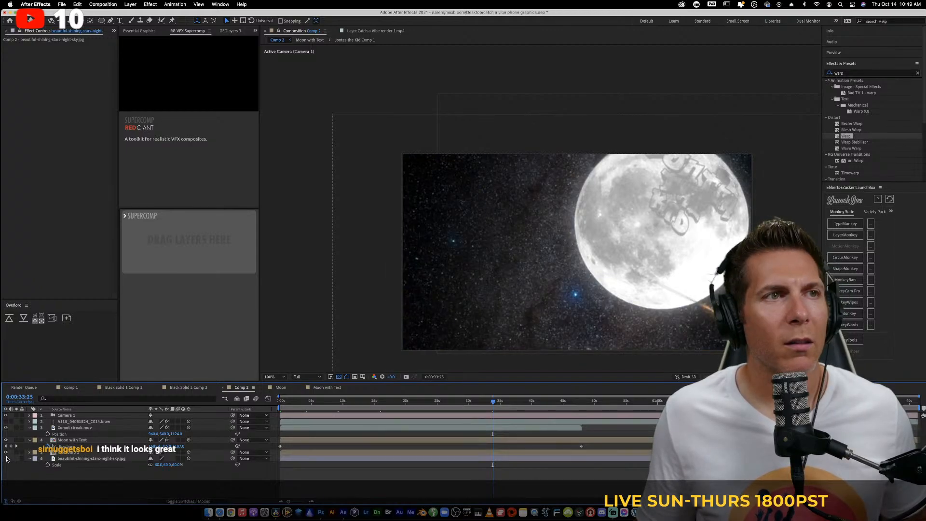
pyautogui.click(6, 458)
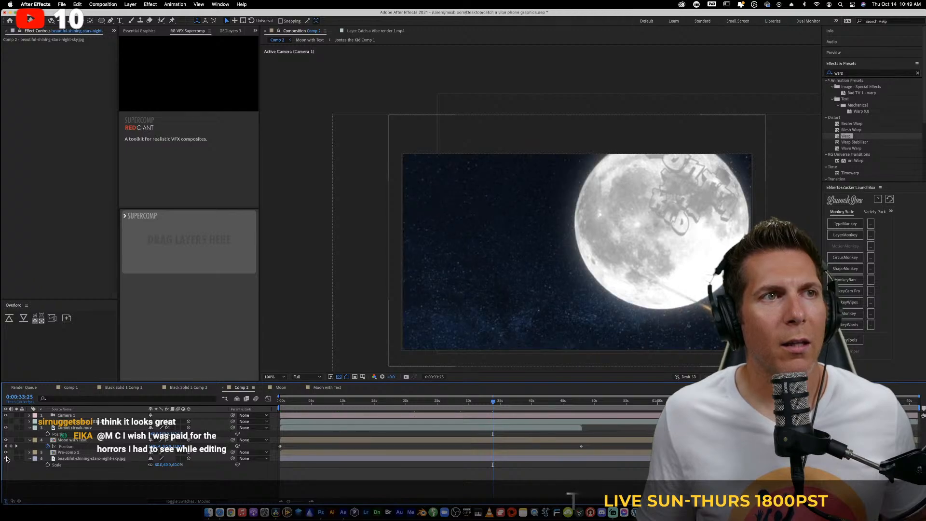
pyautogui.click(6, 459)
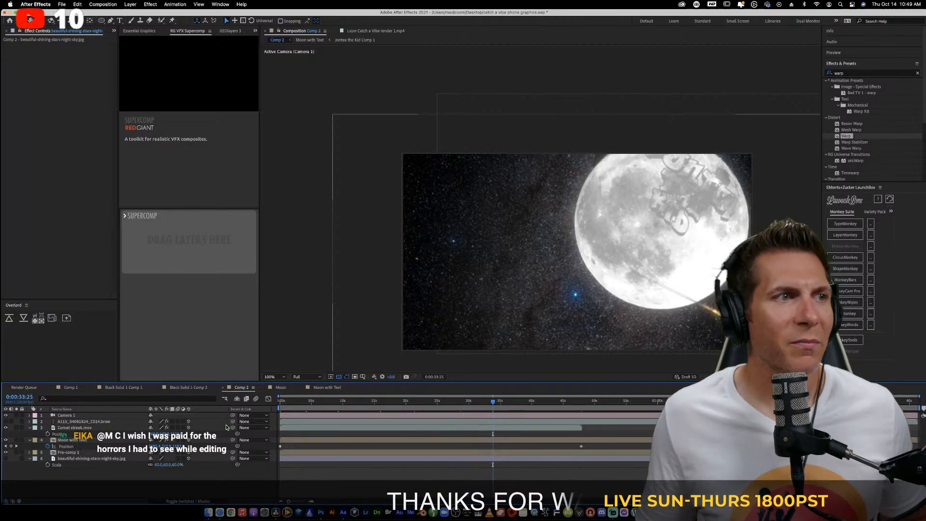
# Preview the comet and moon animation in Comp 2 against the remaining star background at several points up to 0:00:34:09
pyautogui.click(321, 401)
pyautogui.press('space')
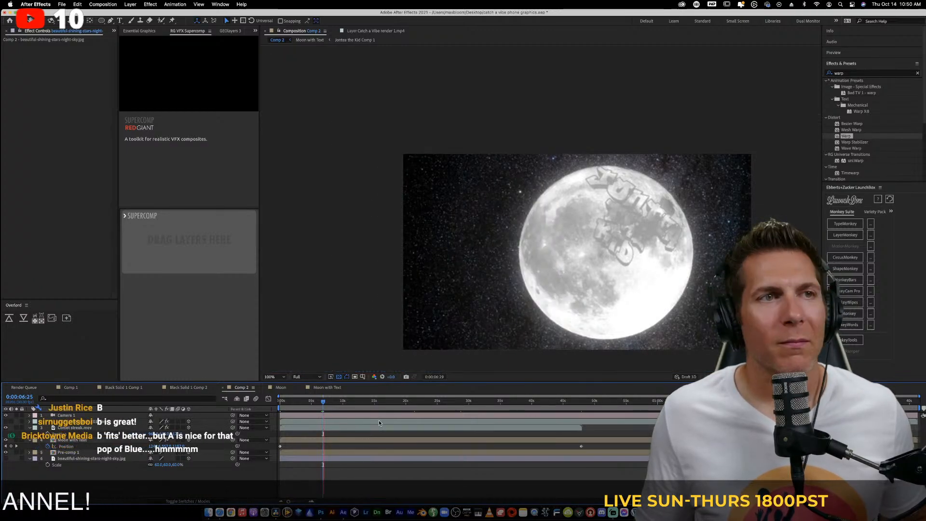
pyautogui.click(377, 401)
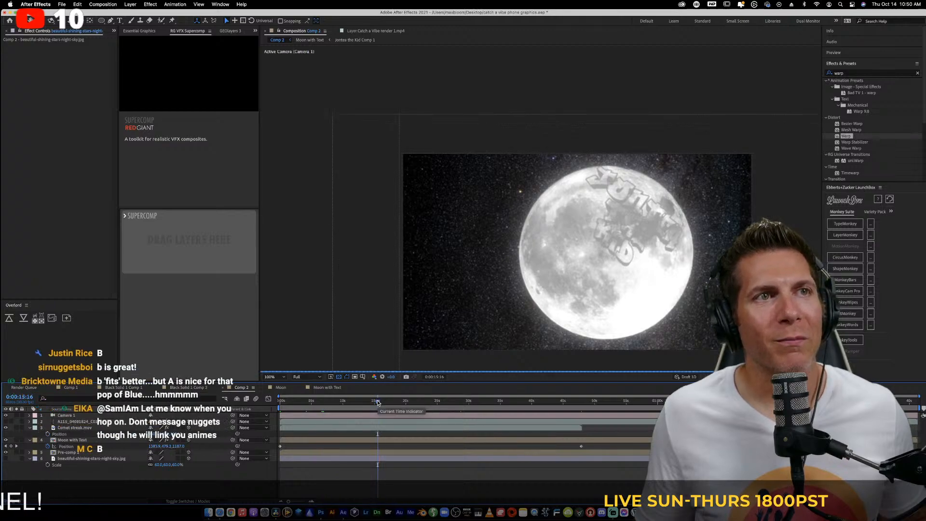
pyautogui.click(437, 400)
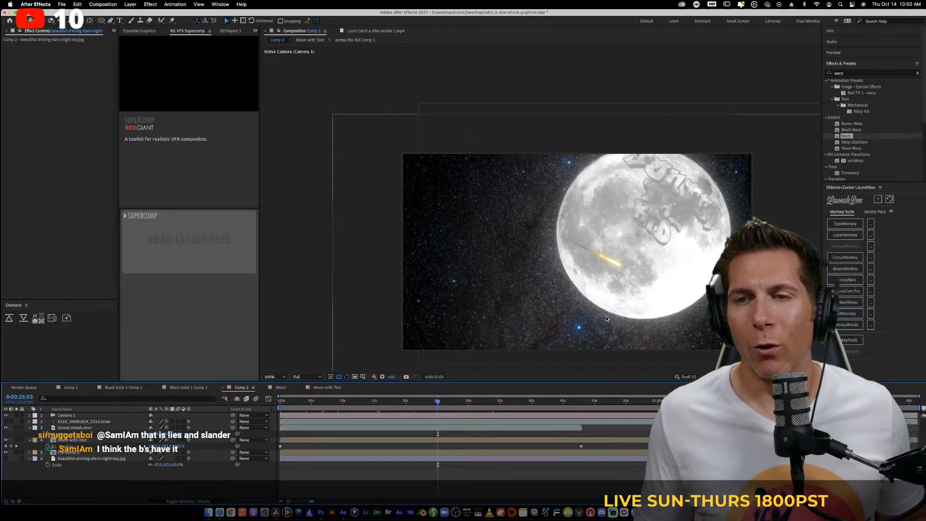
pyautogui.click(496, 403)
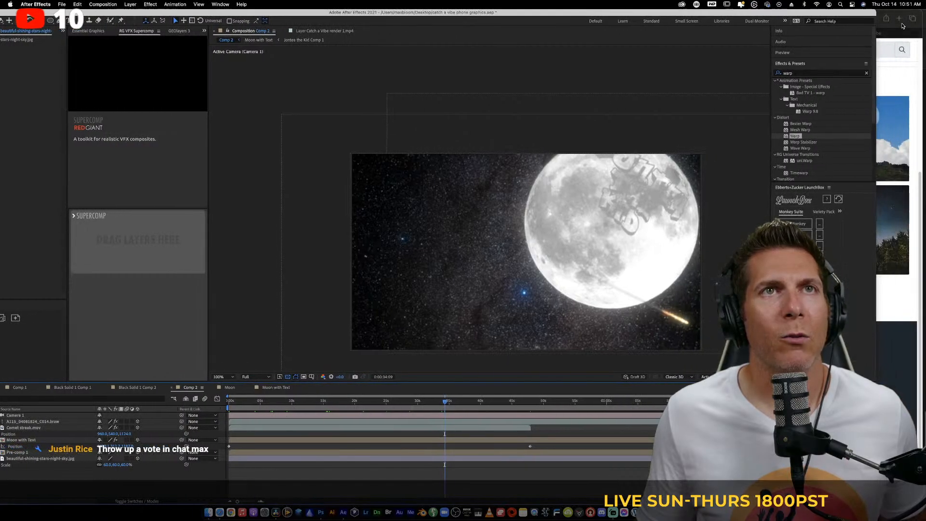
# Switch to YouTube Studio in Safari, read back through the live chat's background votes, and return to the Freepik window
pyautogui.click(903, 25)
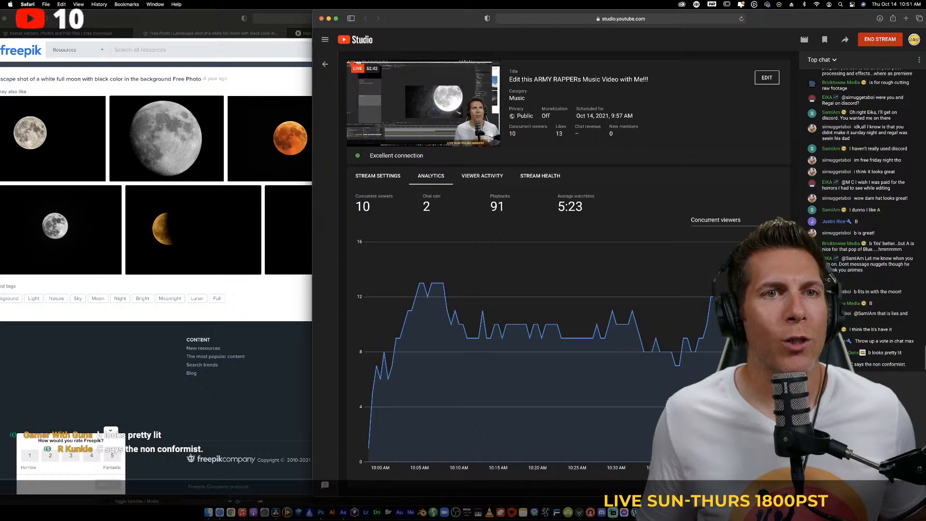
pyautogui.scroll(3, 887, 375)
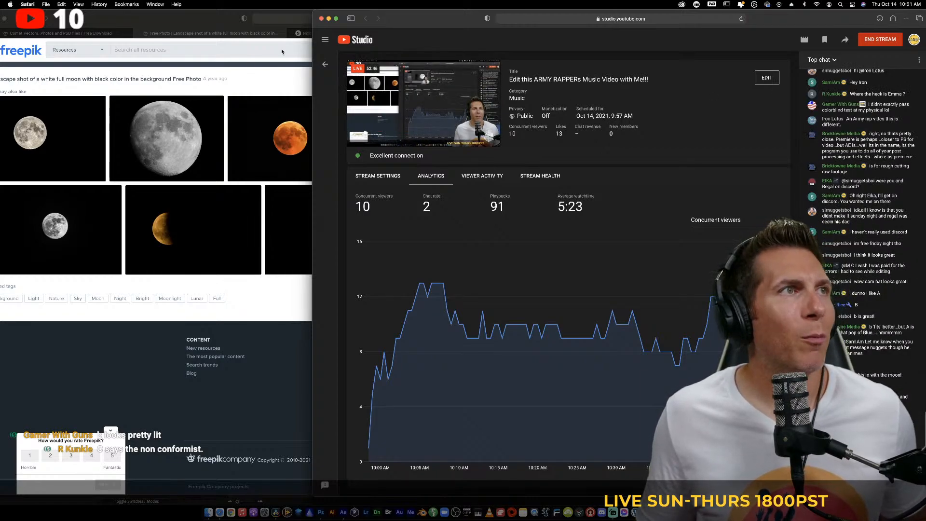
pyautogui.click(286, 258)
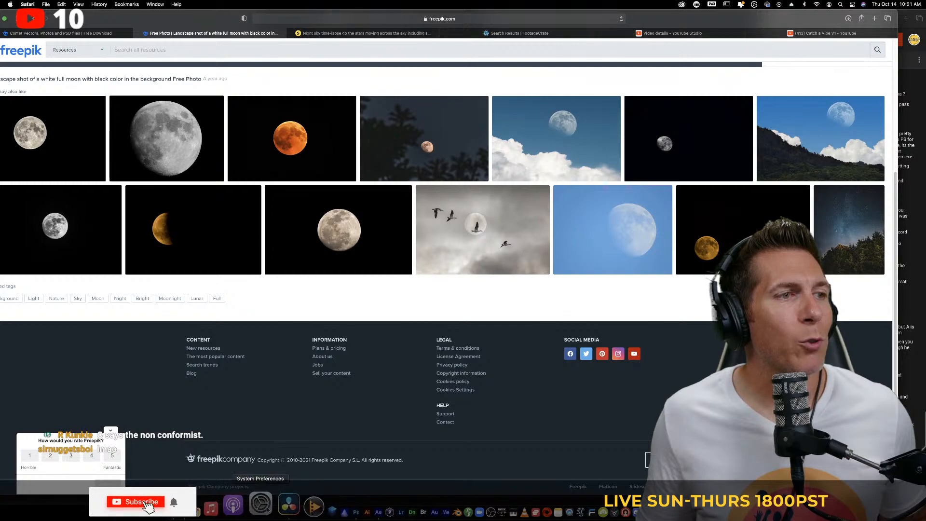
# Switch to DaVinci Resolve, review the performer clips on the 24 FPS timeline from 01:00:32:23, and return to After Effects
pyautogui.click(289, 505)
pyautogui.click(575, 303)
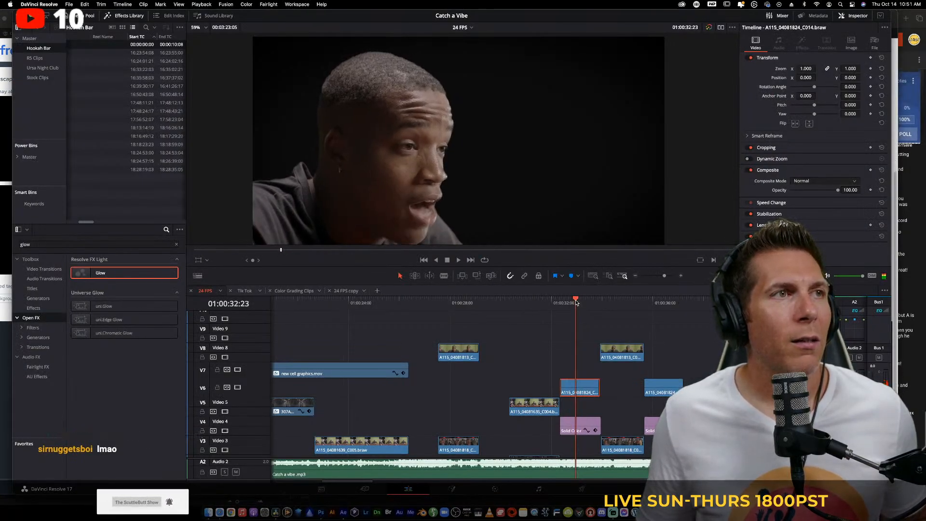
pyautogui.press('Right')
pyautogui.click(624, 305)
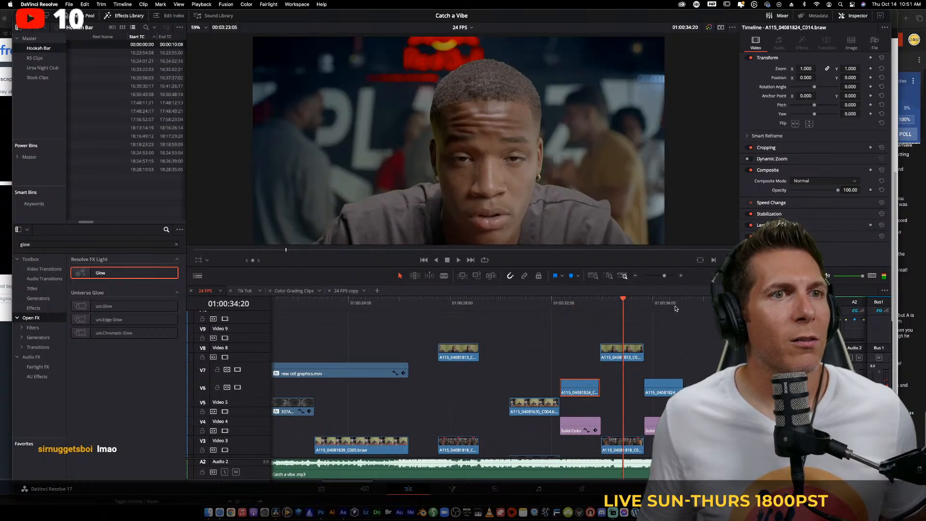
pyautogui.press('space')
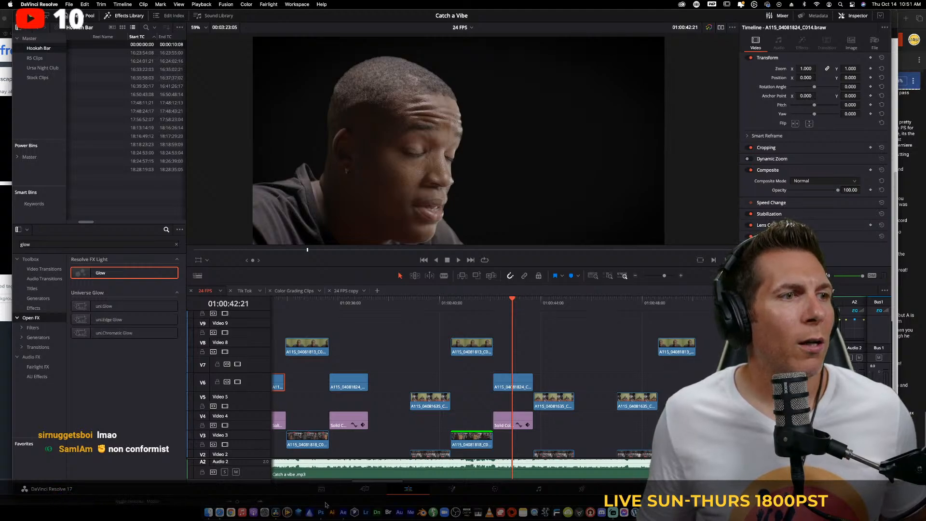
pyautogui.click(343, 513)
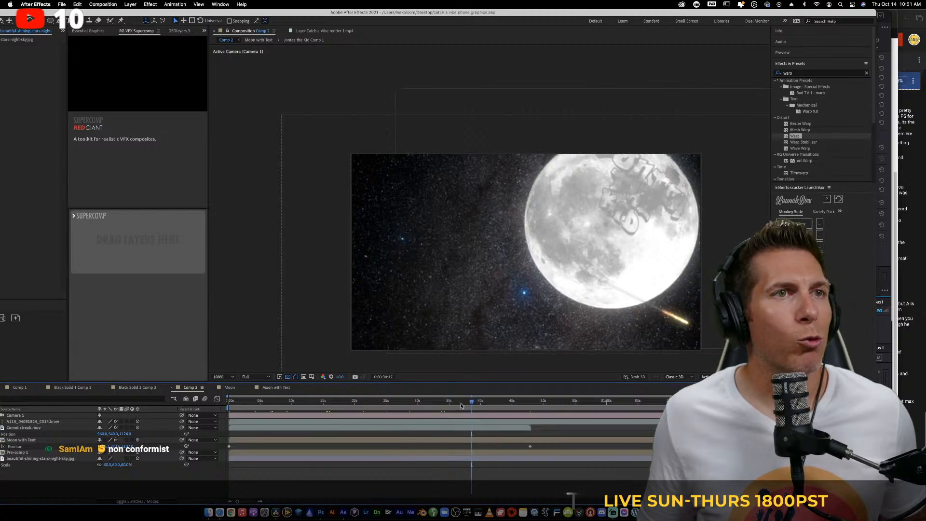
# Switch to YouTube Studio in Safari and read back through the live chat and the background poll
pyautogui.click(911, 363)
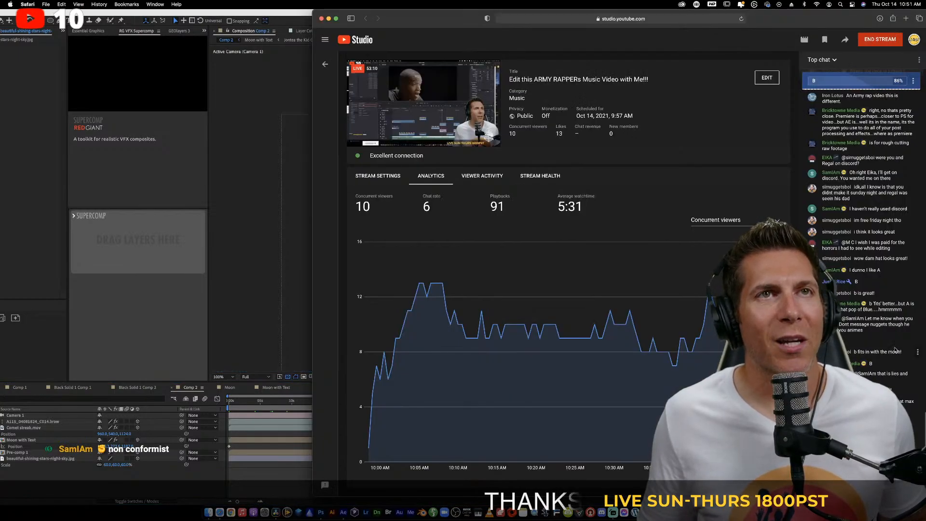
pyautogui.scroll(-10, 895, 341)
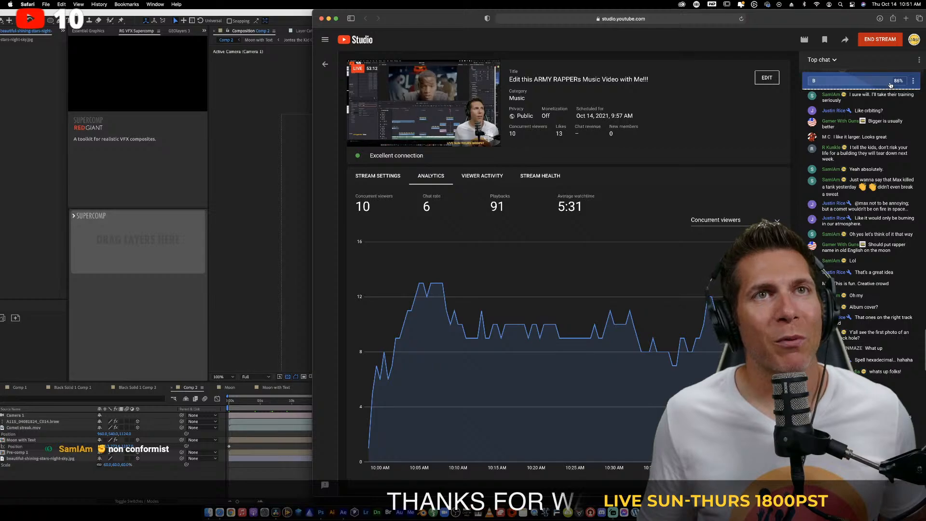
pyautogui.scroll(10, 887, 294)
pyautogui.scroll(-5, 834, 279)
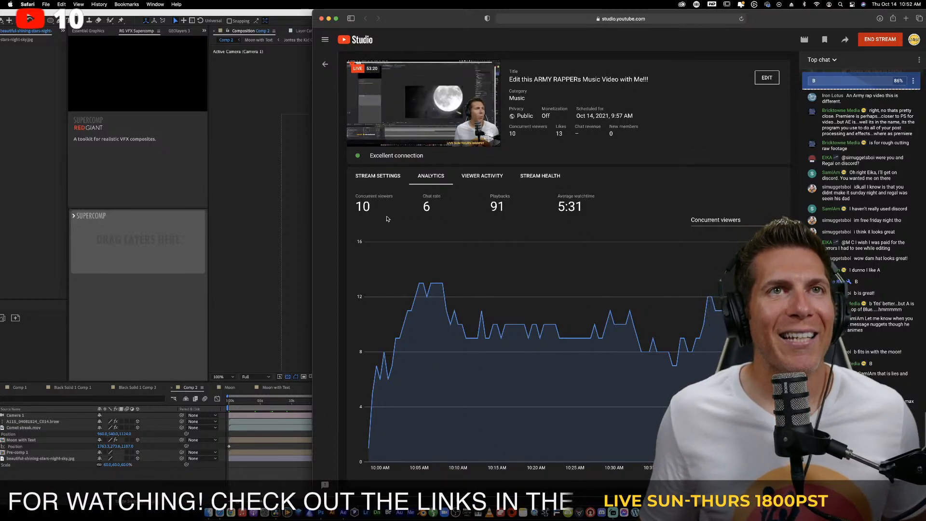
pyautogui.click(238, 222)
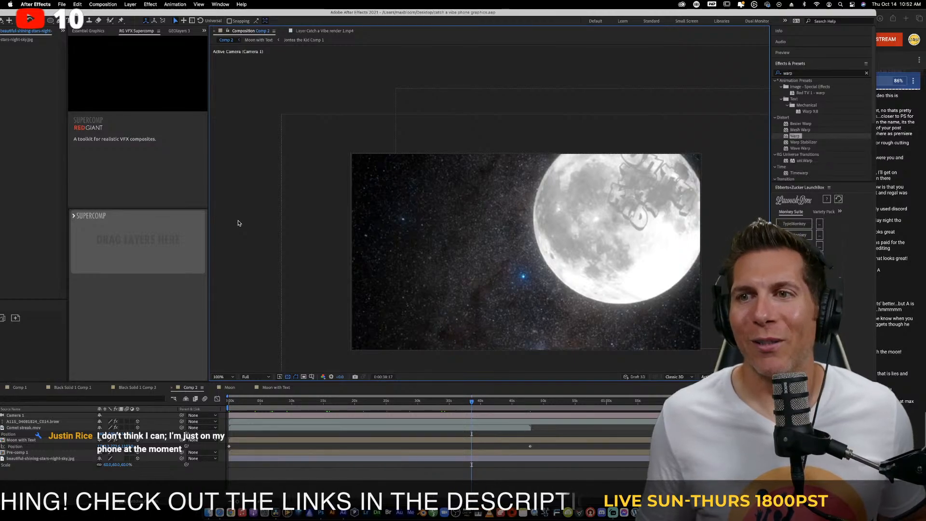
pyautogui.press('super+Tab')
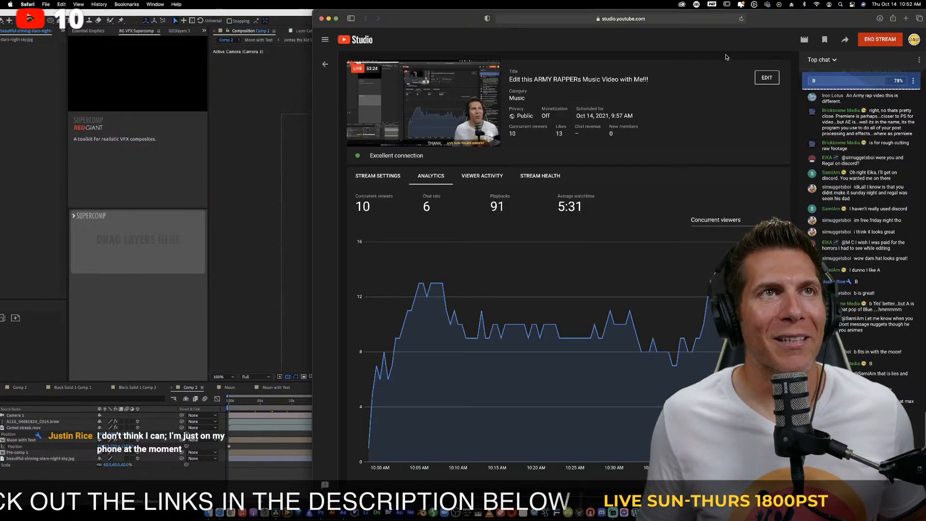
# Return to After Effects, shift its window to bring the layer switches into view, and preview Comp 2 back to 0:00:09:27
pyautogui.press('super+Tab')
pyautogui.moveTo(519, 10); pyautogui.dragTo(588, 11)
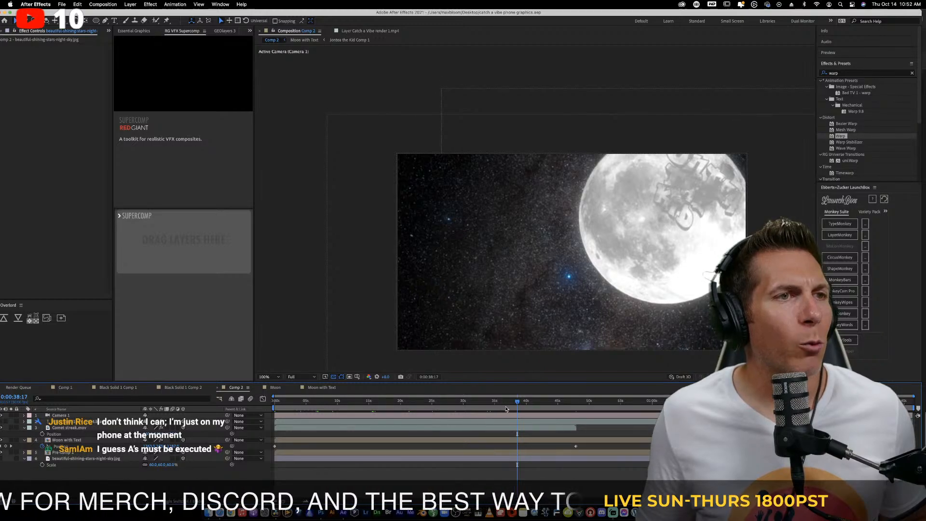
pyautogui.moveTo(534, 404); pyautogui.dragTo(540, 403)
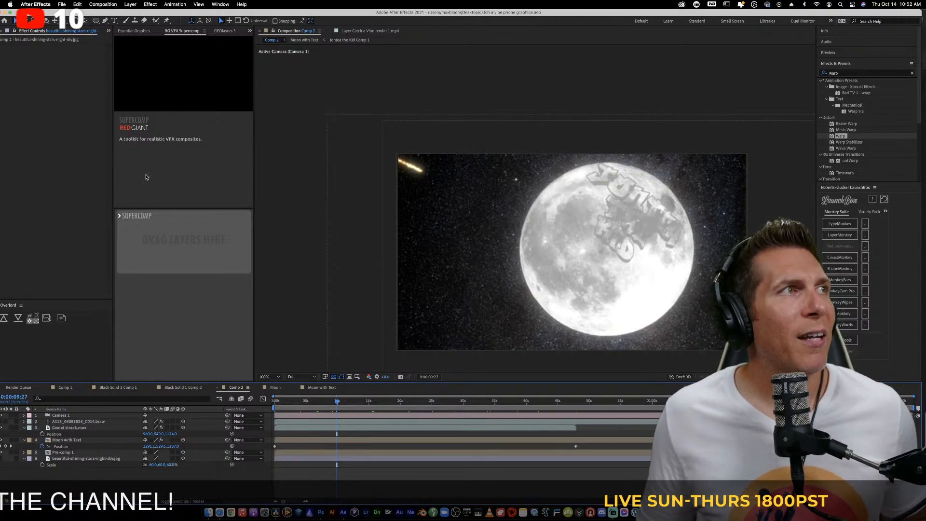
# Switch to DaVinci Resolve and review the last performer shots on the 24 FPS timeline from 01:02:57:20 to 01:03:01:03
pyautogui.click(288, 512)
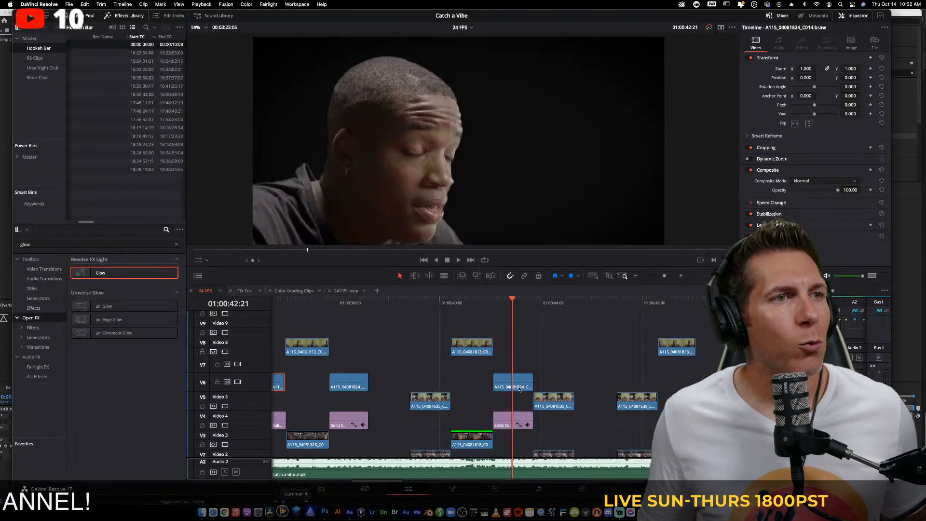
pyautogui.scroll(-10, 700, 337)
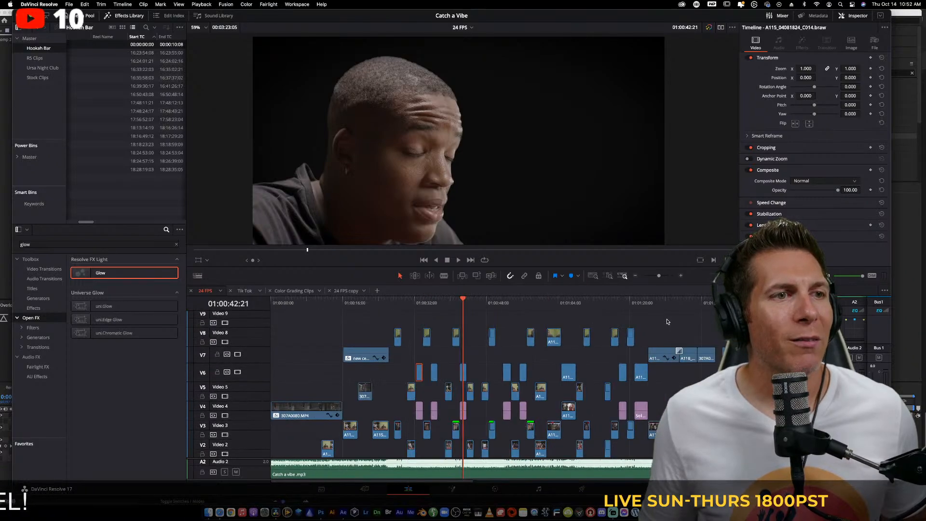
pyautogui.click(655, 301)
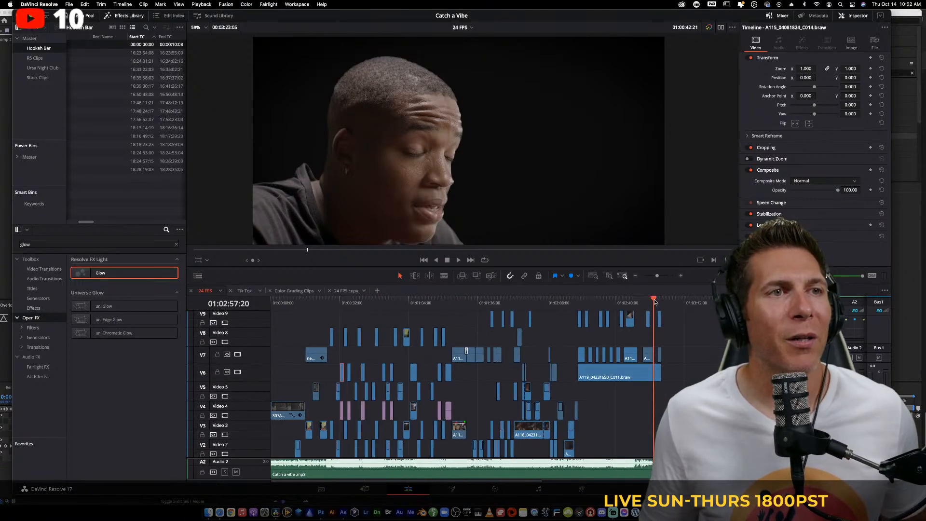
pyautogui.click(659, 302)
pyautogui.scroll(10, 659, 301)
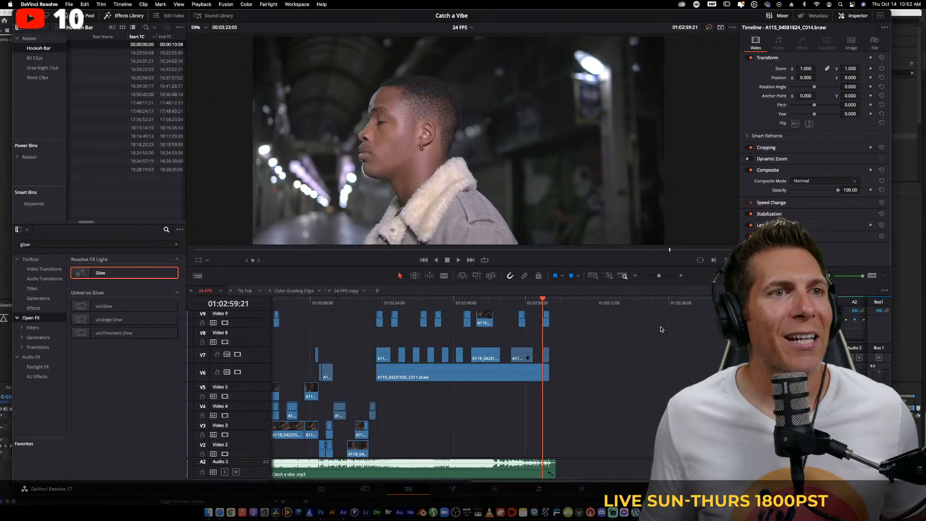
pyautogui.click(572, 301)
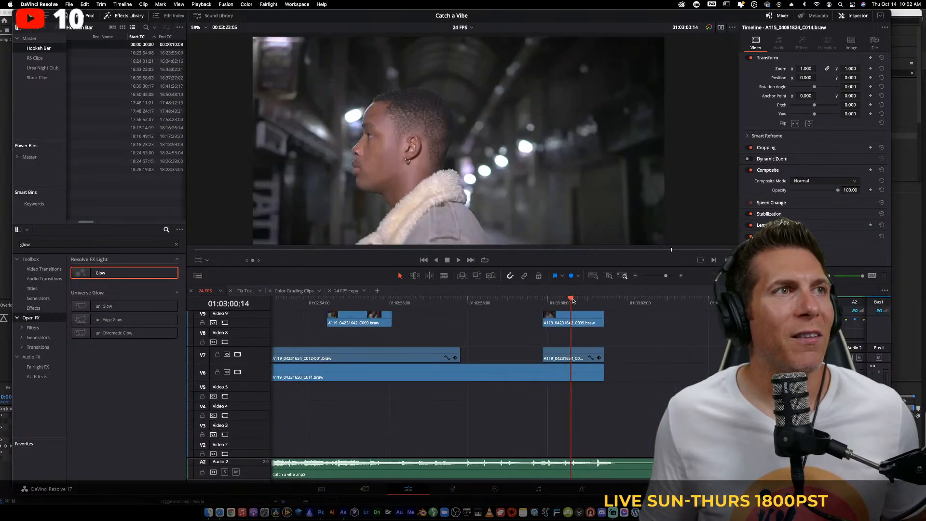
pyautogui.moveTo(571, 301); pyautogui.dragTo(593, 303)
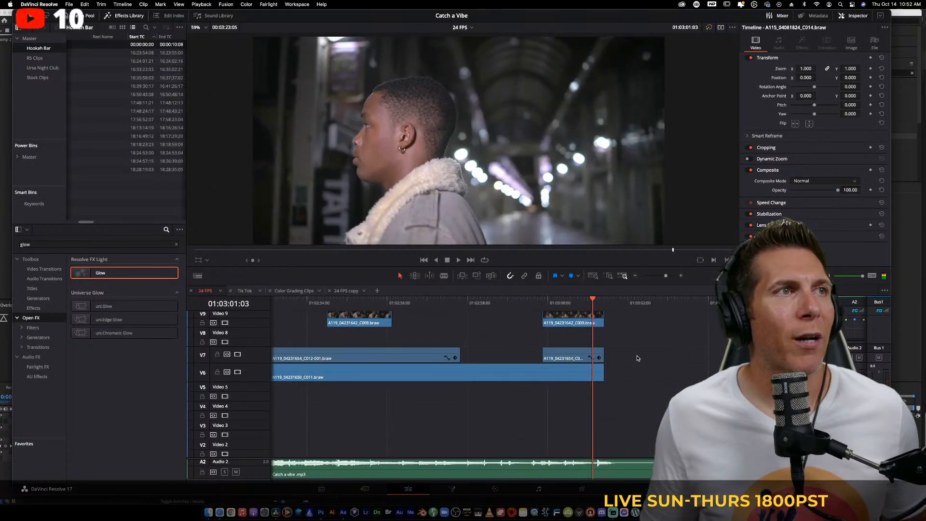
# Review the closing Compound Clip 1 on Video 1, playing the back-view shot from about 01:03:07:04 to 01:03:08:21
pyautogui.scroll(-2, 637, 358)
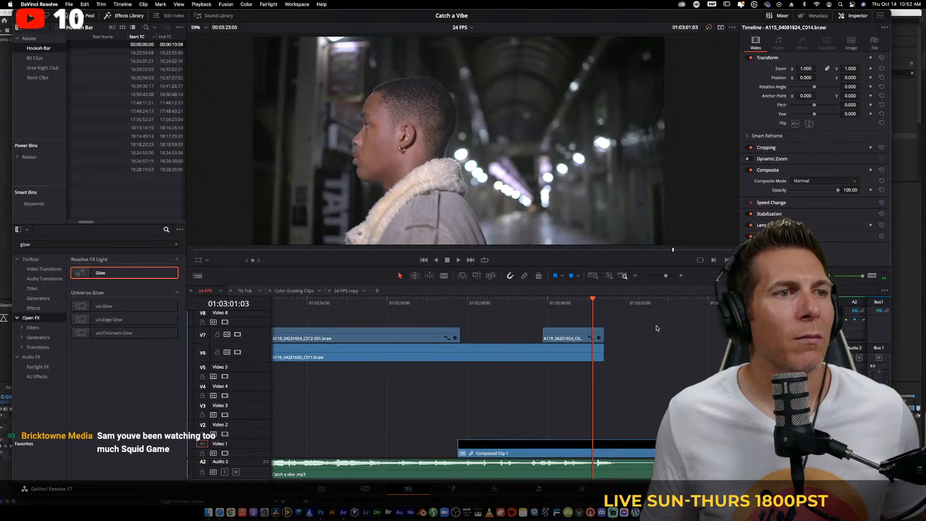
pyautogui.scroll(-6, 656, 328)
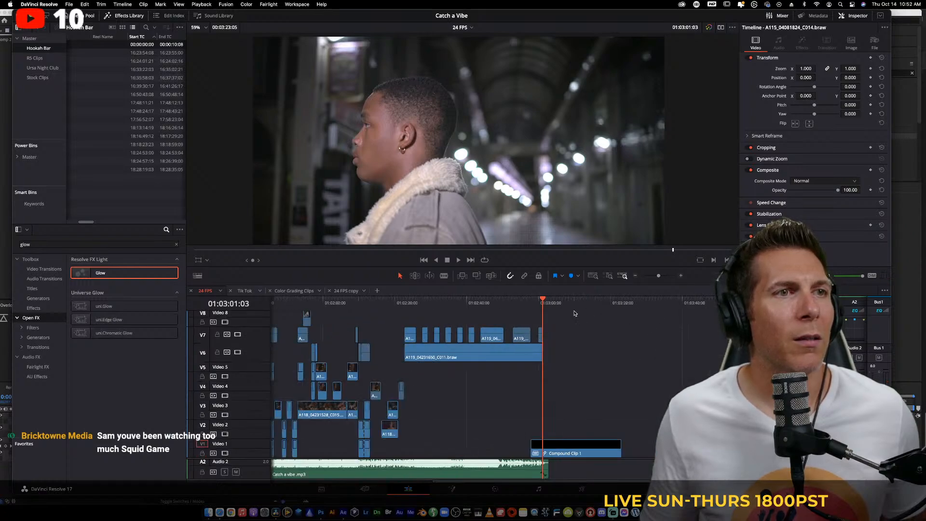
pyautogui.moveTo(574, 304)
pyautogui.mouseDown()
pyautogui.moveTo(590, 304)
pyautogui.moveTo(561, 308)
pyautogui.mouseUp()
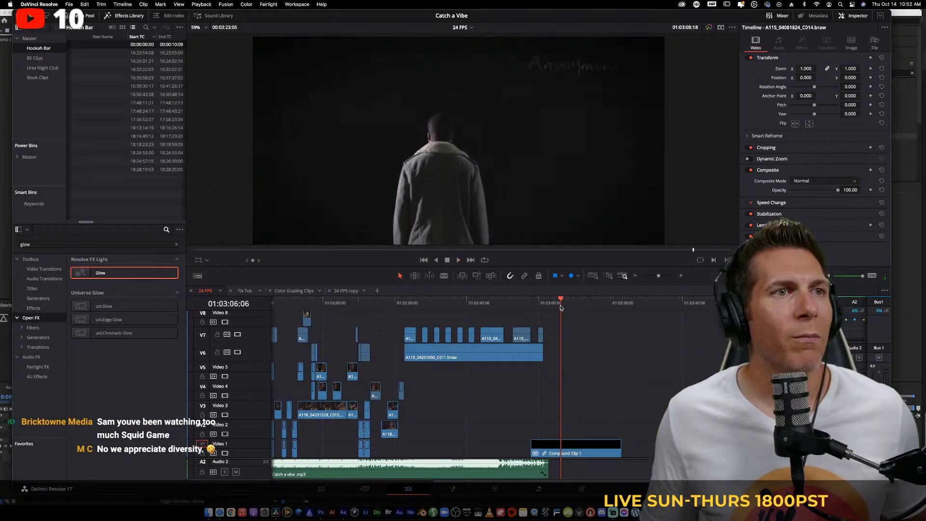
pyautogui.scroll(-3, 542, 197)
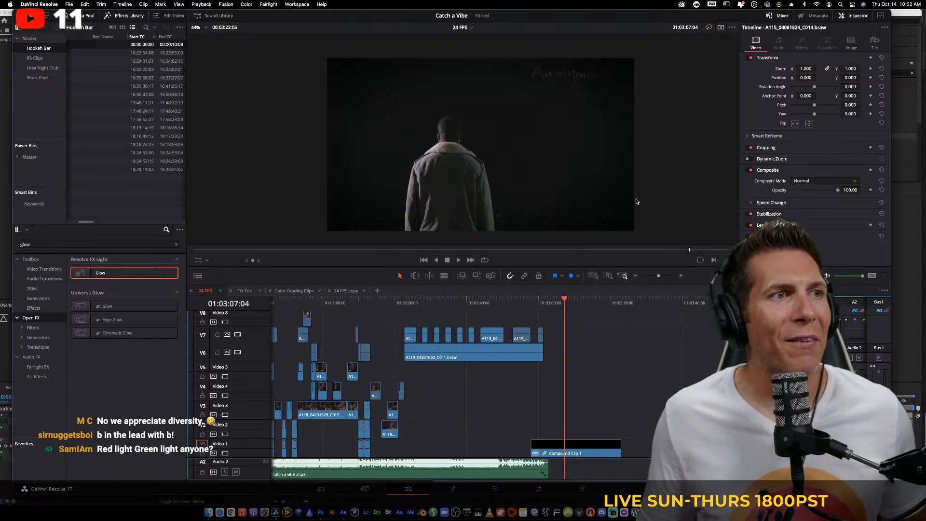
pyautogui.press('space')
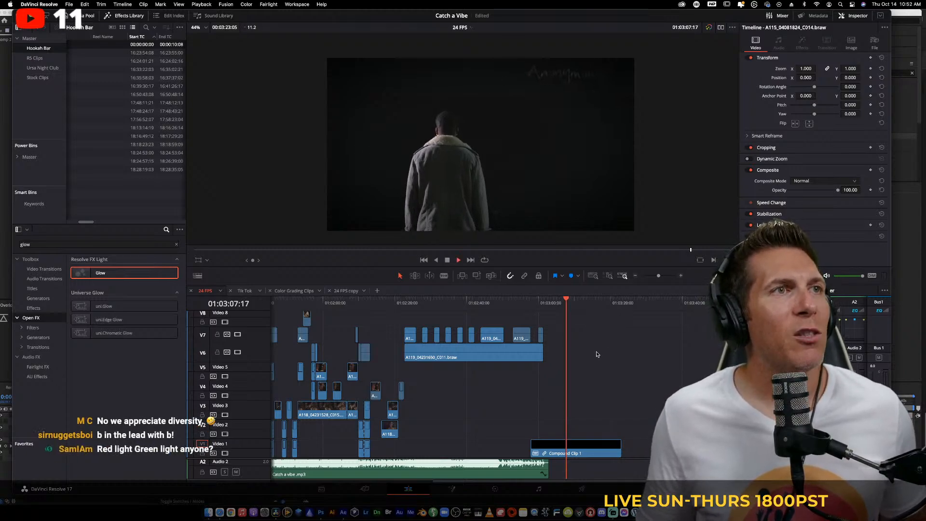
pyautogui.press('space')
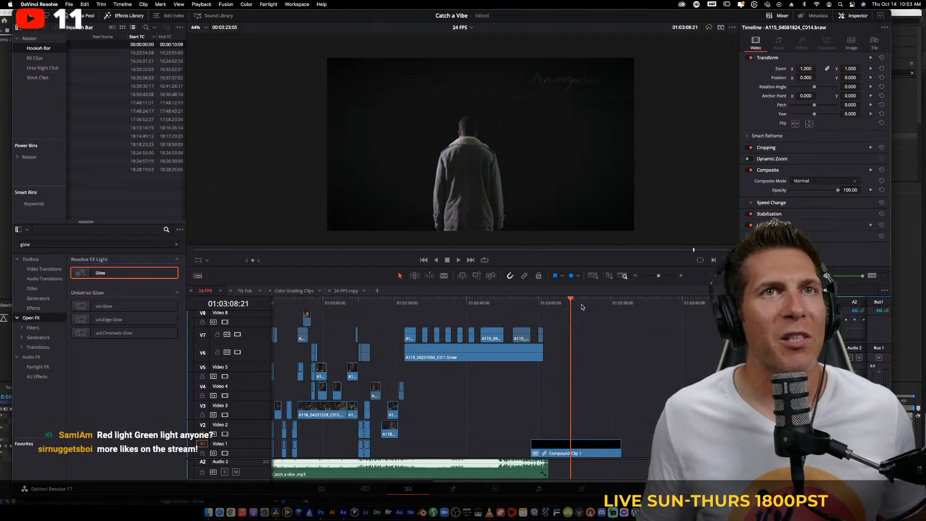
# Review the opening of the 24 FPS timeline from 01:00:00:00 to the performer shot at 01:00:32:08
pyautogui.click(323, 304)
pyautogui.press('Home')
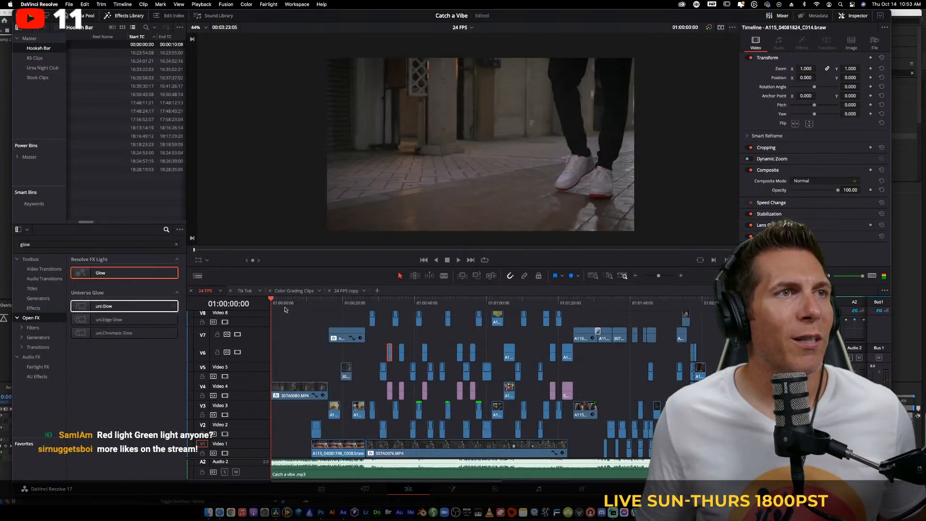
pyautogui.click(322, 304)
pyautogui.moveTo(324, 305); pyautogui.dragTo(342, 304)
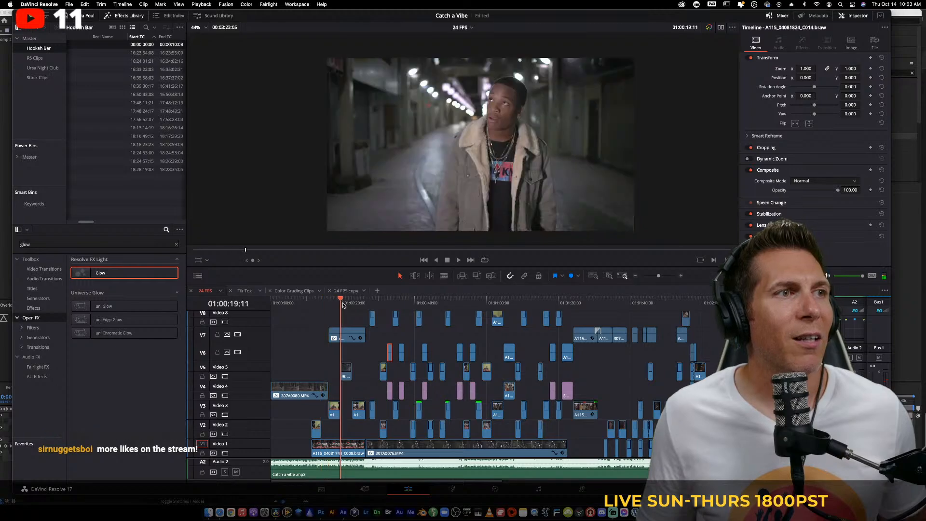
pyautogui.click(370, 304)
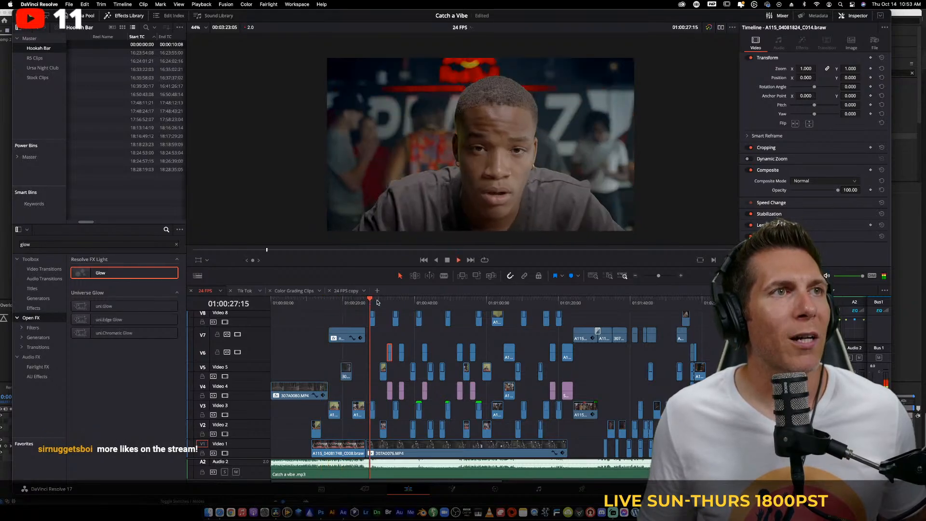
pyautogui.click(388, 302)
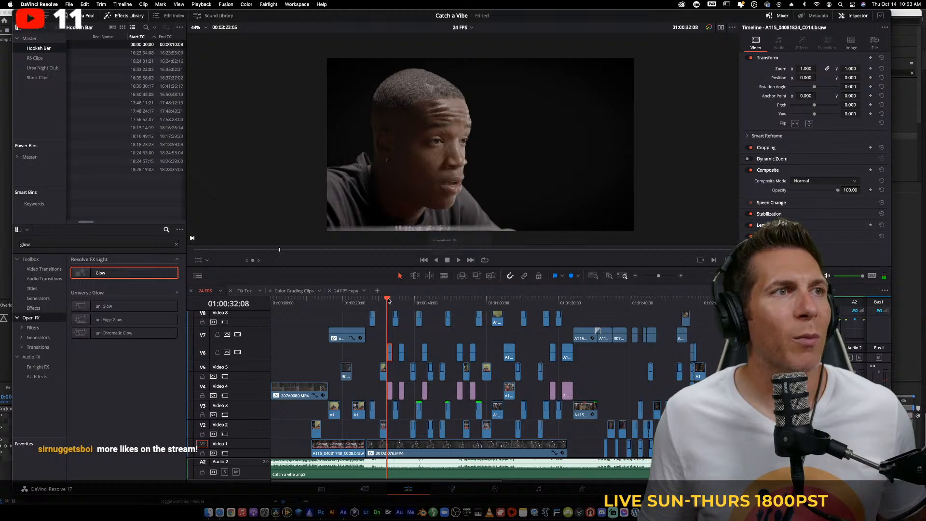
# Save the Catch a Vibe project and switch back to After Effects
pyautogui.press('super+s')
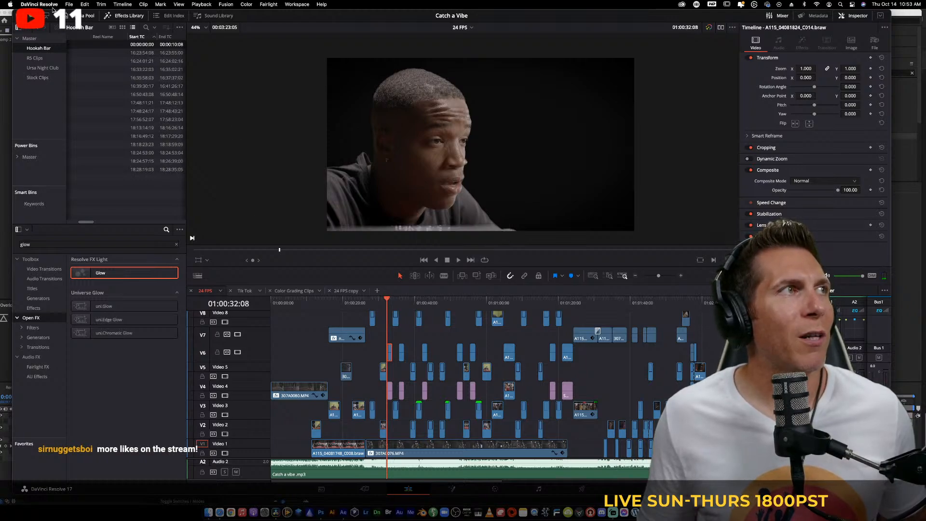
pyautogui.press('super+Tab')
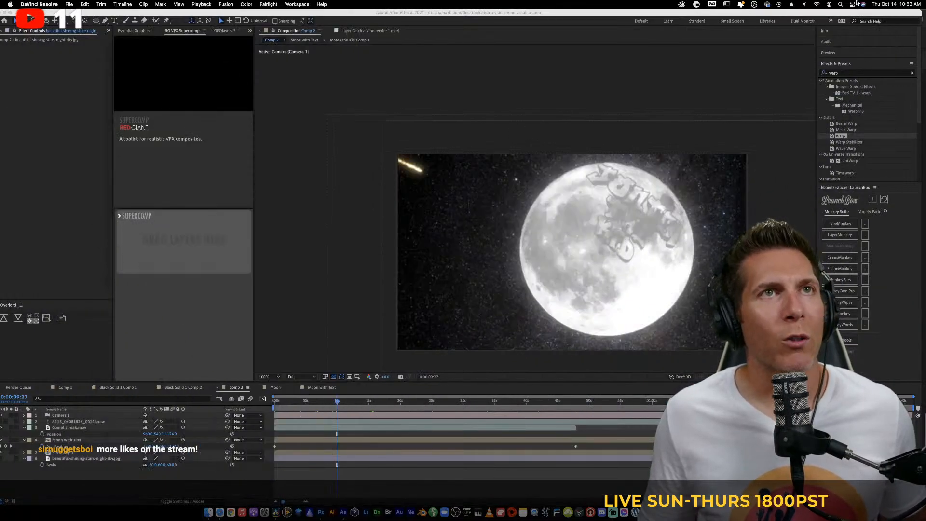
# Check the YouTube Studio poll before and after previewing Comp 2's comet and moon animation between 0:00:15:23 and 0:00:30:08
pyautogui.press('super+Tab')
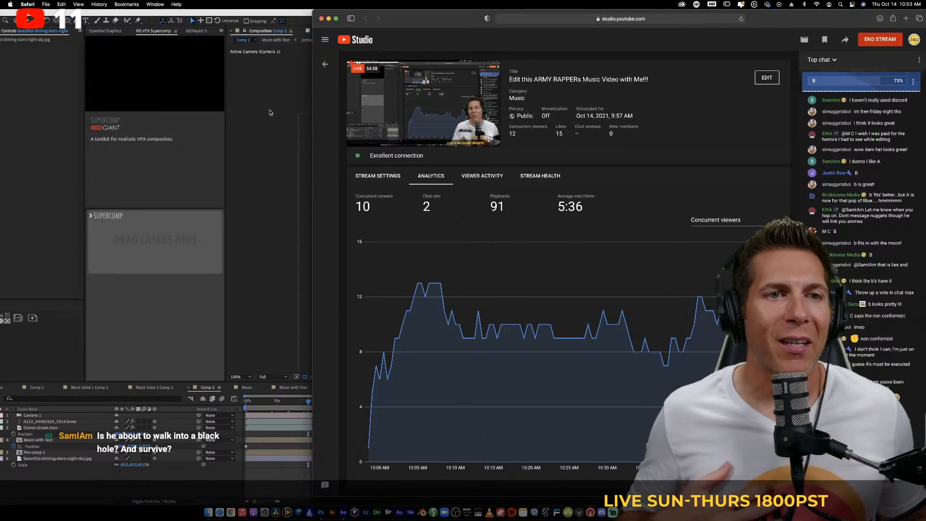
pyautogui.click(192, 476)
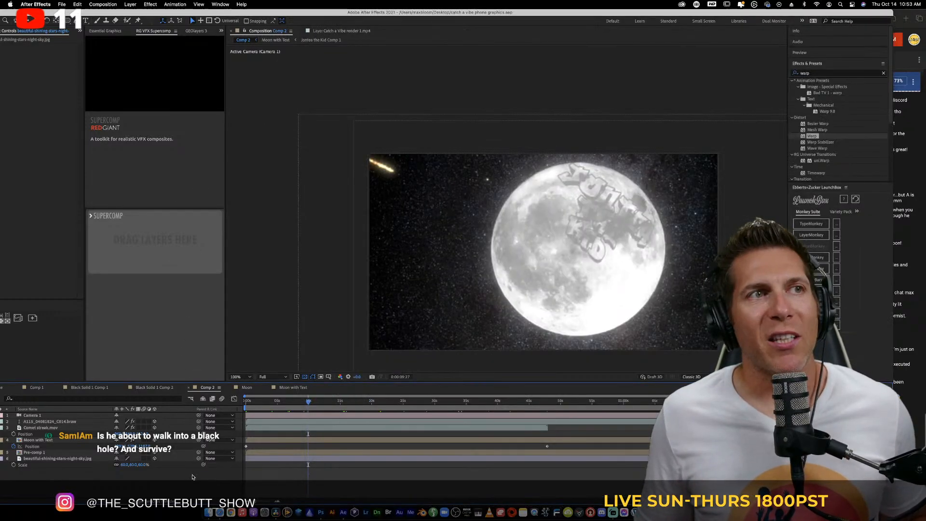
pyautogui.click(344, 401)
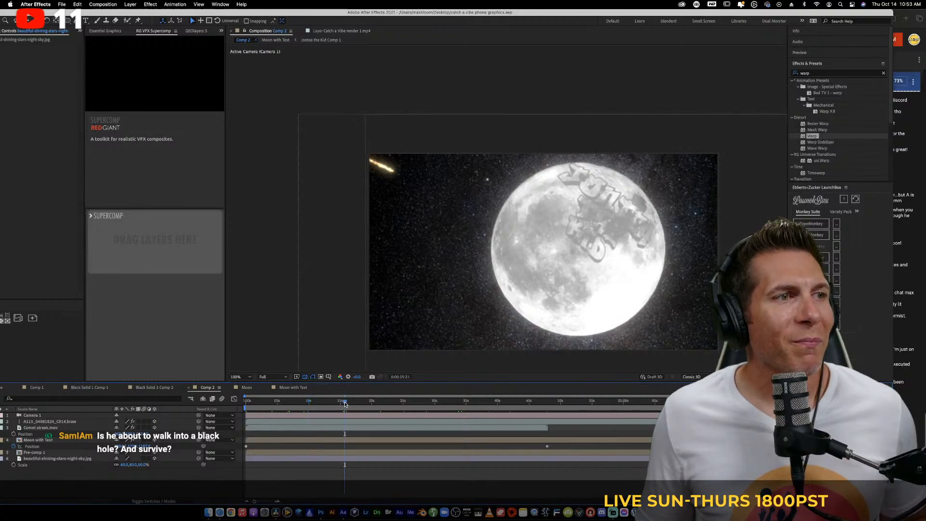
pyautogui.click(403, 403)
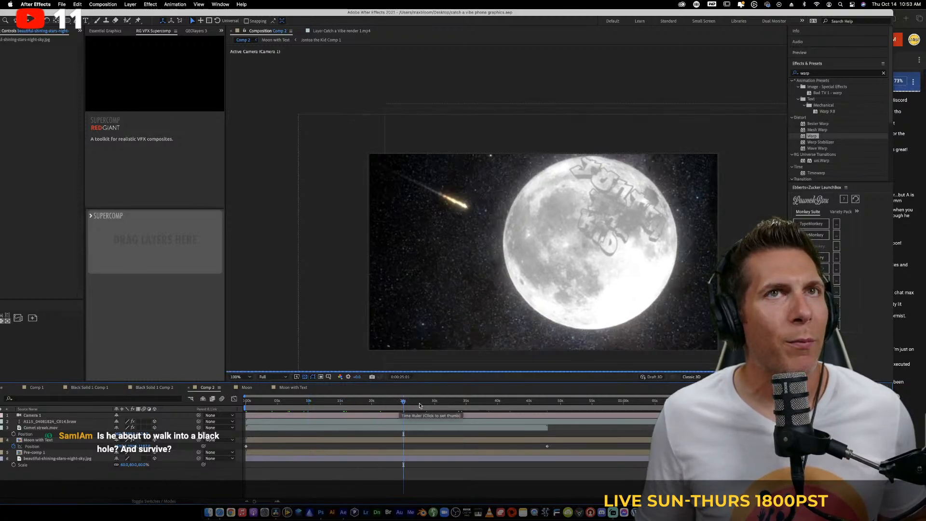
pyautogui.click(436, 403)
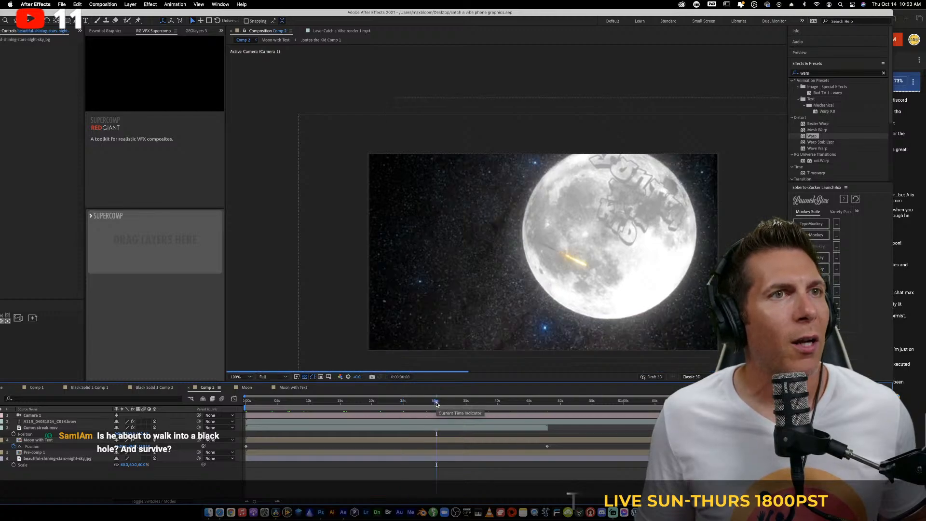
pyautogui.click(405, 402)
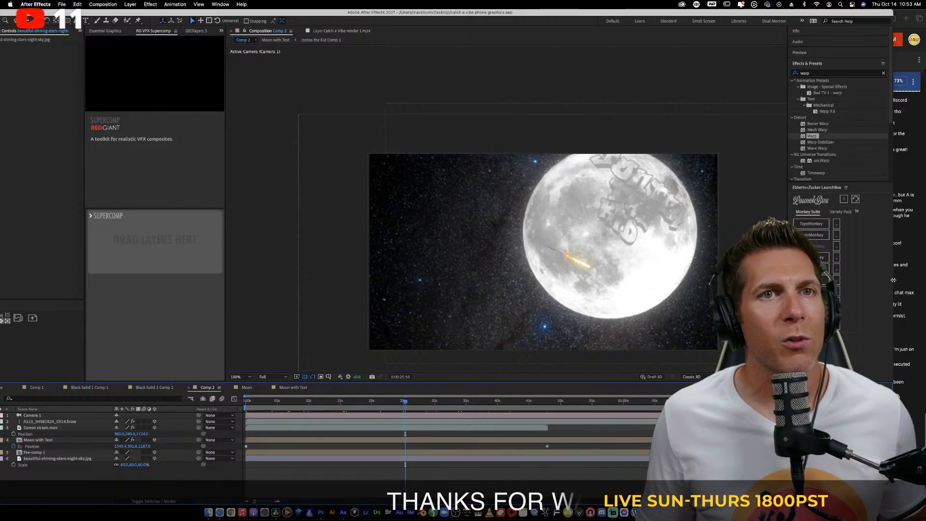
pyautogui.press('super+Tab')
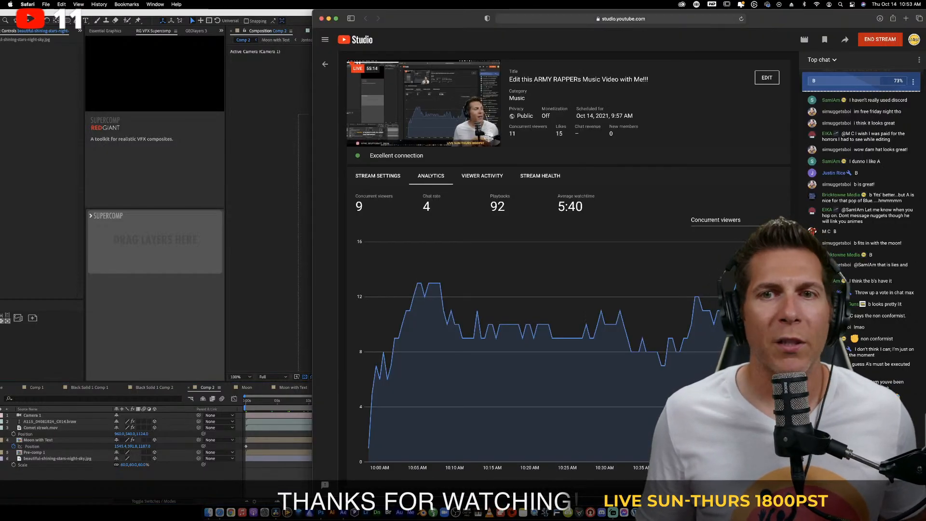